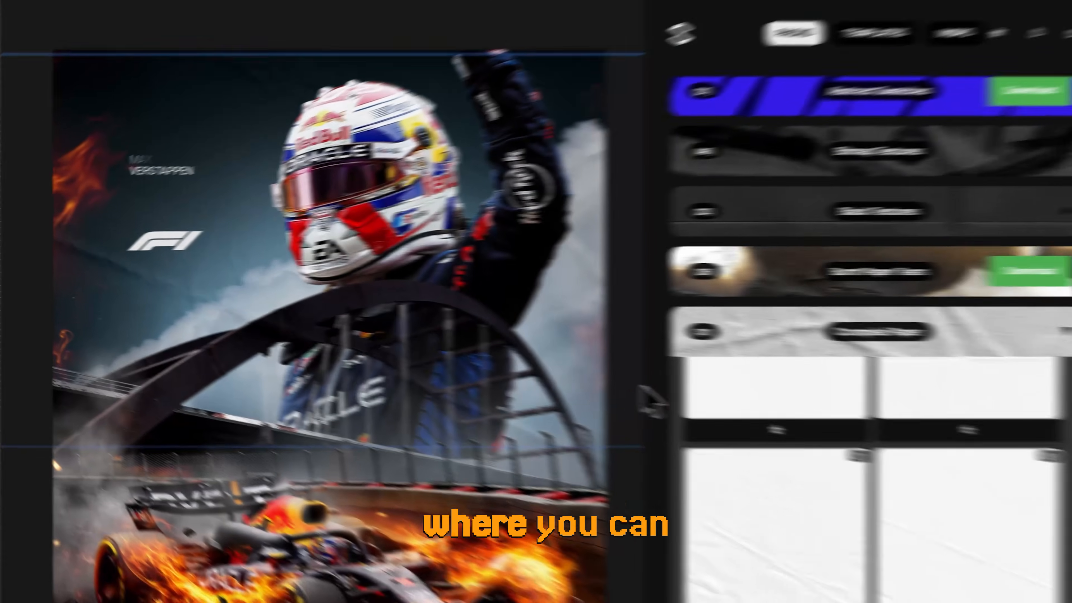
Browse the texture packs in the Everything Pack plugin
{"action": "left_click", "coordinate": [579, 325]}
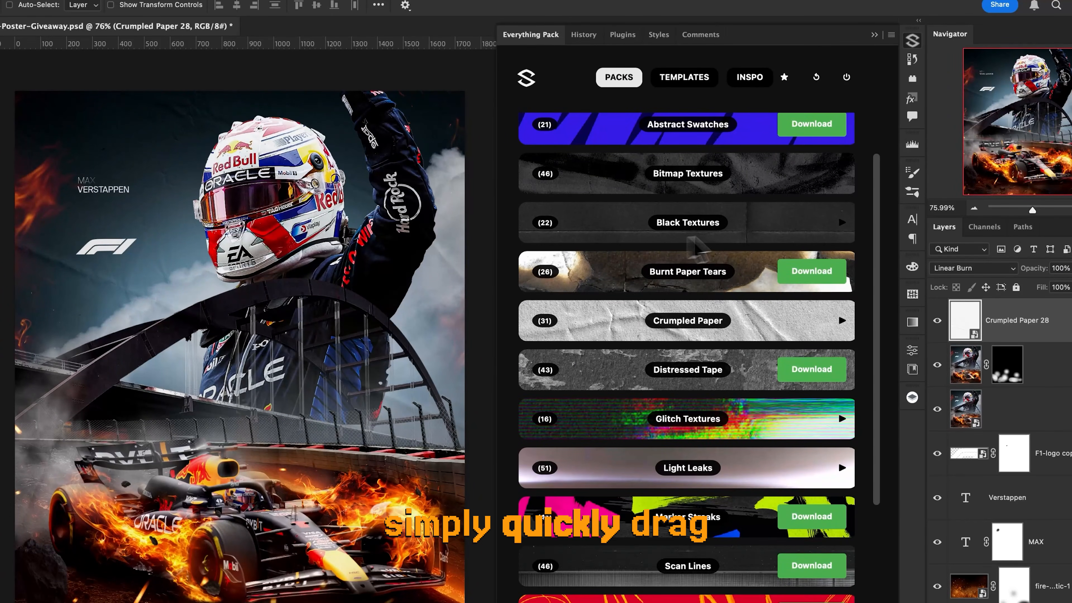
{"action": "scroll", "coordinate": [699, 242], "scroll_direction": "down", "scroll_amount": 1}
{"action": "left_click", "coordinate": [711, 208]}
{"action": "scroll", "coordinate": [747, 310], "scroll_direction": "down", "scroll_amount": 7}
{"action": "left_click", "coordinate": [784, 305]}
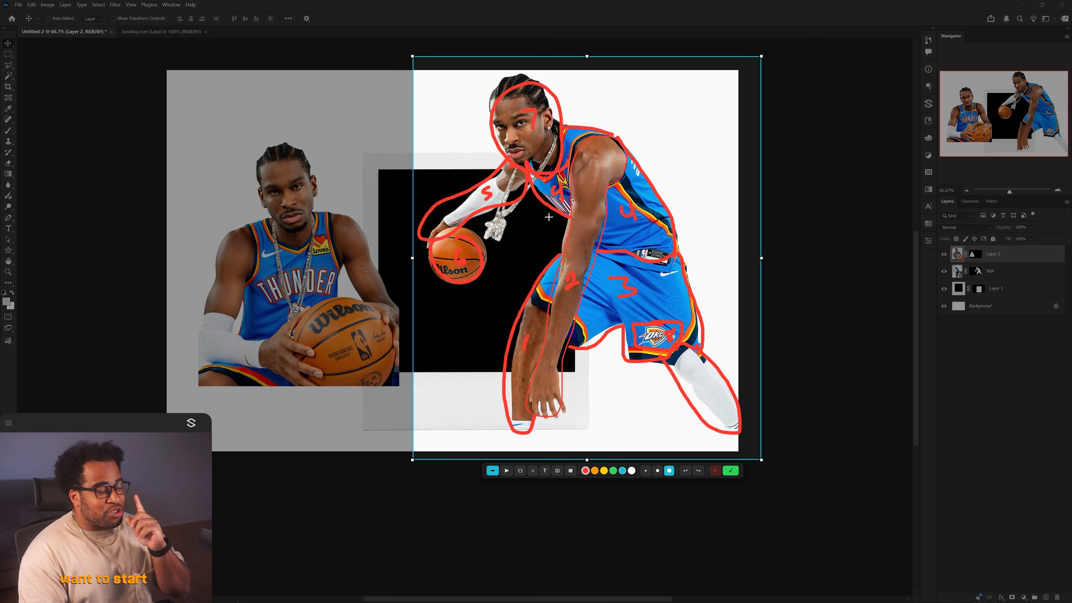
Close the screen annotations and move the polaroid frame on Layer 1 to the middle of the canvas between the two players
{"action": "left_click", "coordinate": [716, 470]}
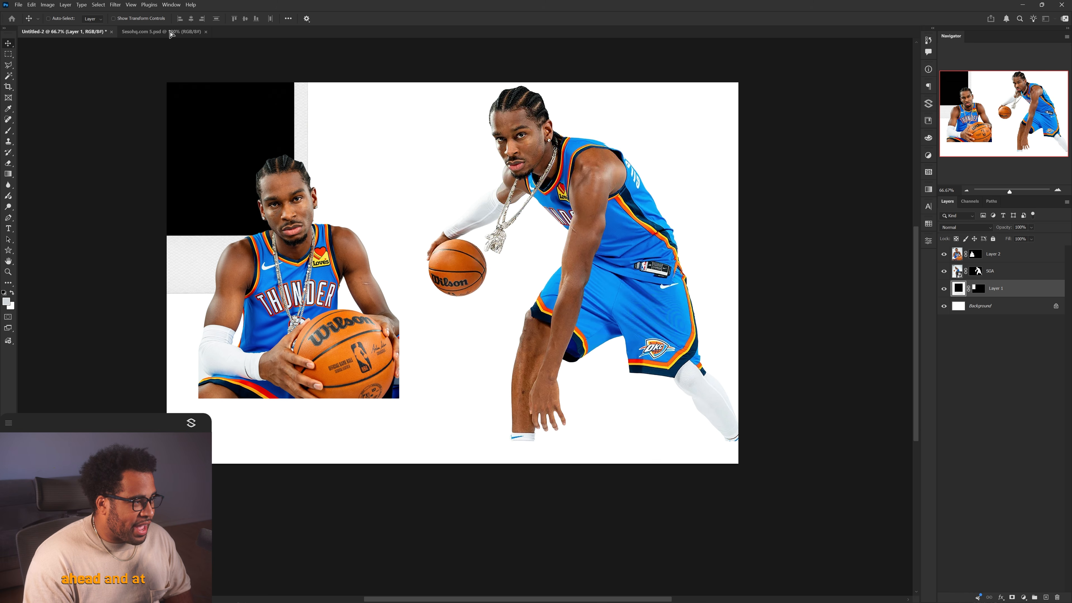
{"action": "left_click_drag", "start_coordinate": [228, 157], "coordinate": [407, 180]}
{"action": "left_click_drag", "start_coordinate": [449, 169], "coordinate": [573, 284]}
{"action": "key", "text": "ctrl+t"}
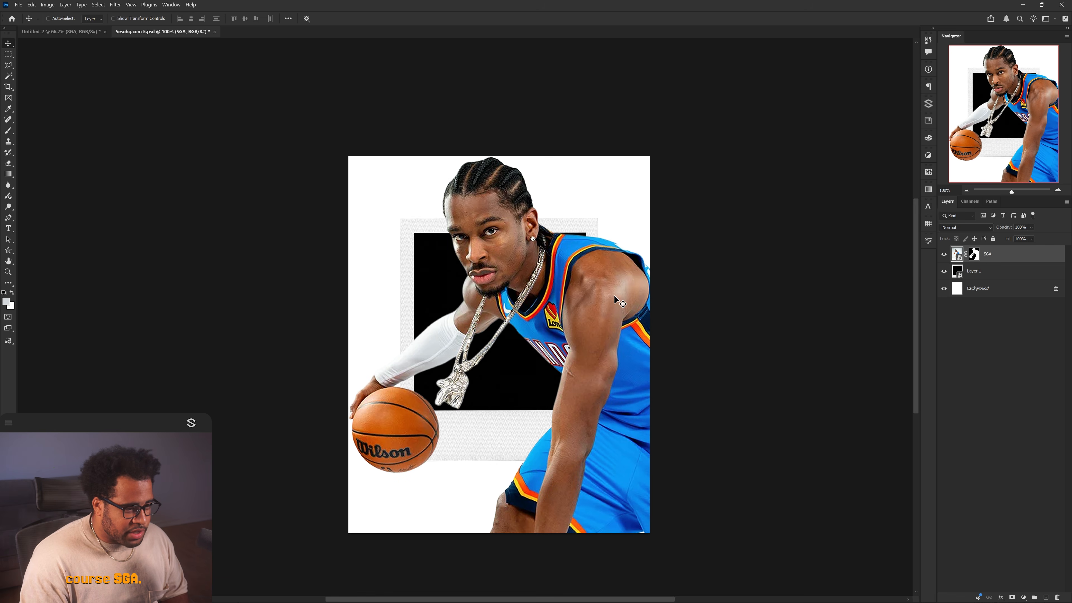
Fill the Background layer with the light grey sampled from the player's white arm sleeve
{"action": "left_click", "coordinate": [995, 279]}
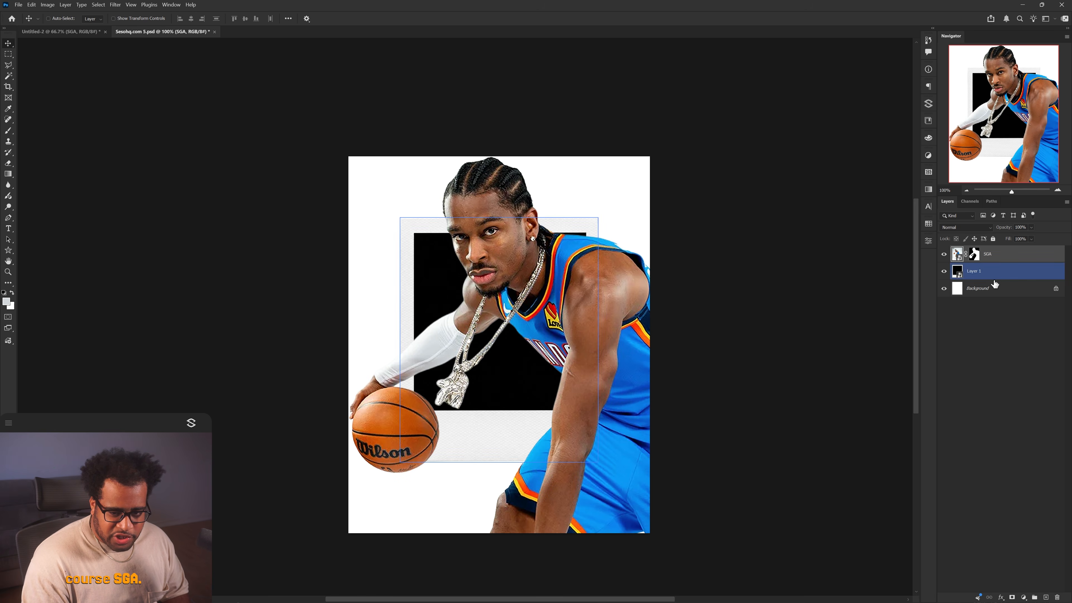
{"action": "left_click", "coordinate": [994, 288]}
{"action": "key", "text": "b"}
{"action": "left_click", "coordinate": [431, 344], "text": "alt"}
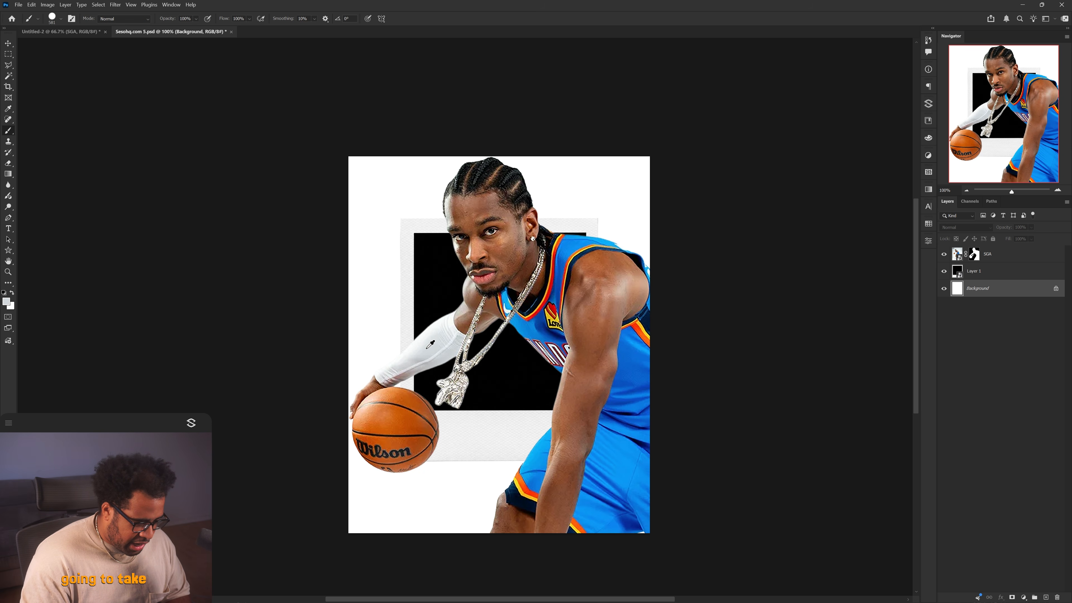
{"action": "key", "text": "alt+BackSpace"}
Brighten the background fill with Hue/Saturation, raising the lightness to about 46
{"action": "key", "text": "ctrl+u"}
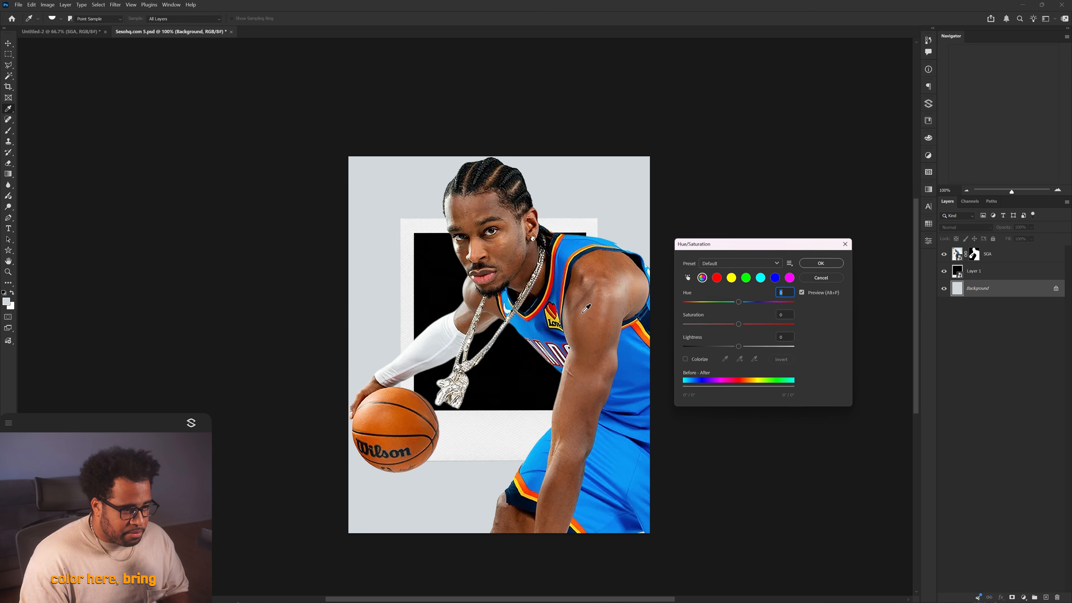
{"action": "left_click_drag", "start_coordinate": [738, 346], "coordinate": [769, 351]}
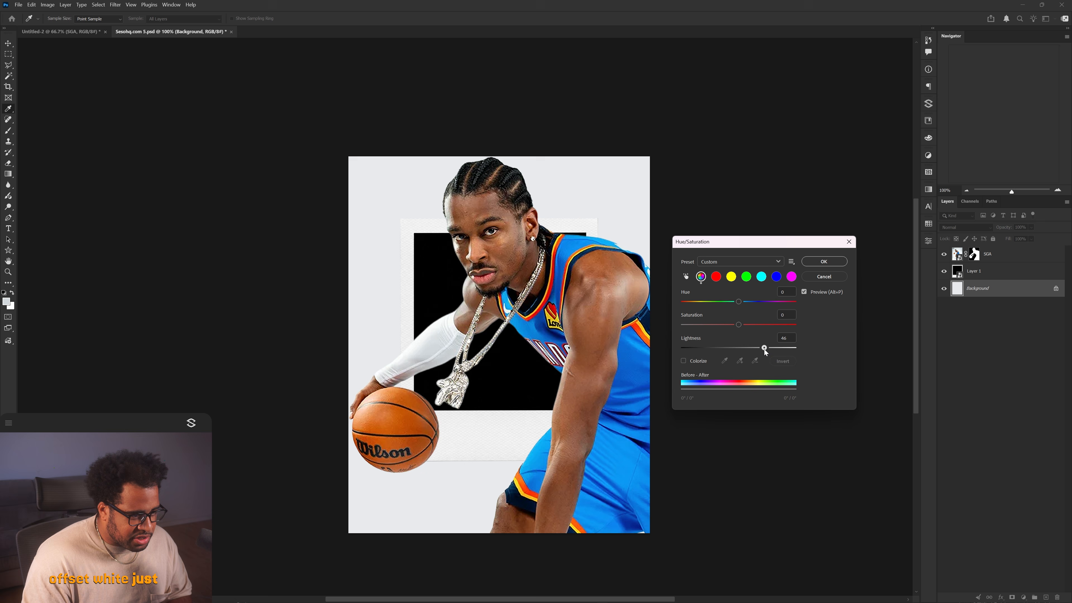
{"action": "key", "text": "Return"}
Scale down the SGA player cutout so that most of his body fits on the poster
{"action": "left_click", "coordinate": [987, 254]}
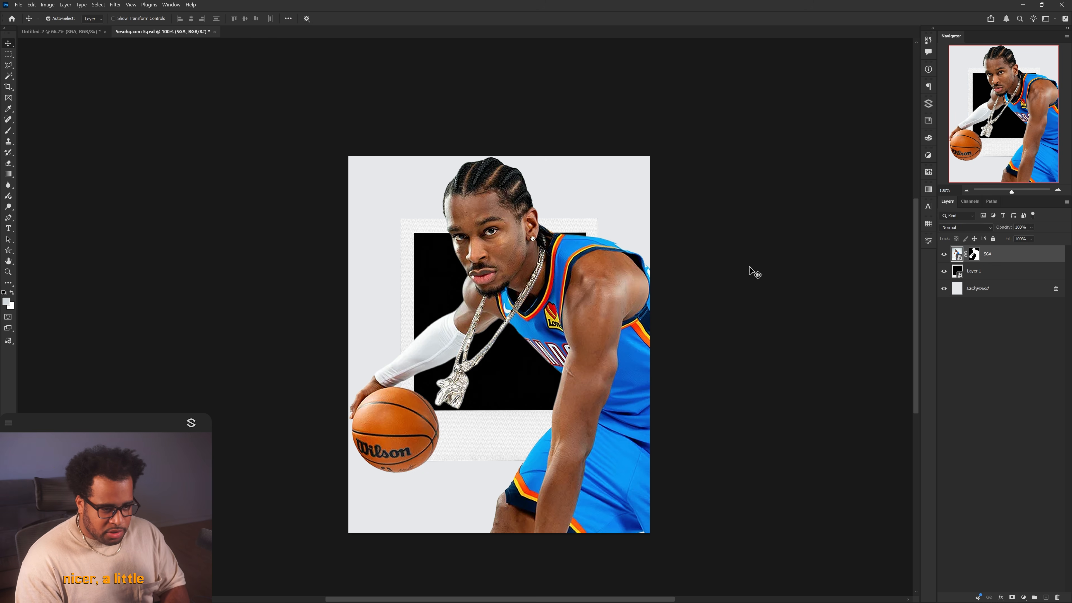
{"action": "key", "text": "ctrl+t"}
{"action": "key", "text": "Escape"}
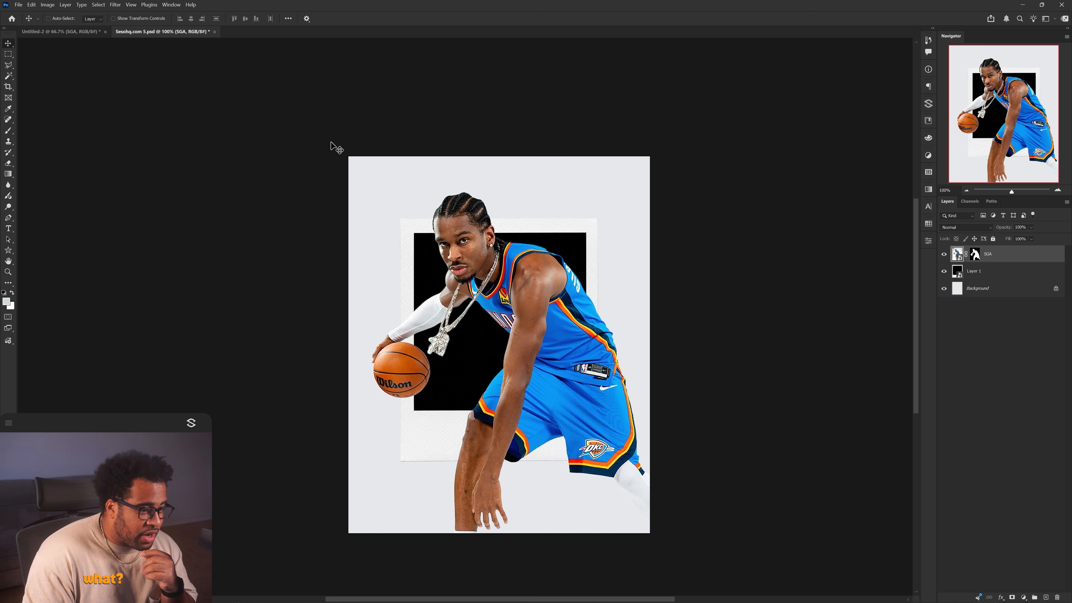
In the Untitled-2 document, move the SGA cutout over the polaroid frame and hide Layer 1 and Layer 2
{"action": "left_click", "coordinate": [72, 35]}
{"action": "left_click_drag", "start_coordinate": [568, 171], "coordinate": [523, 182]}
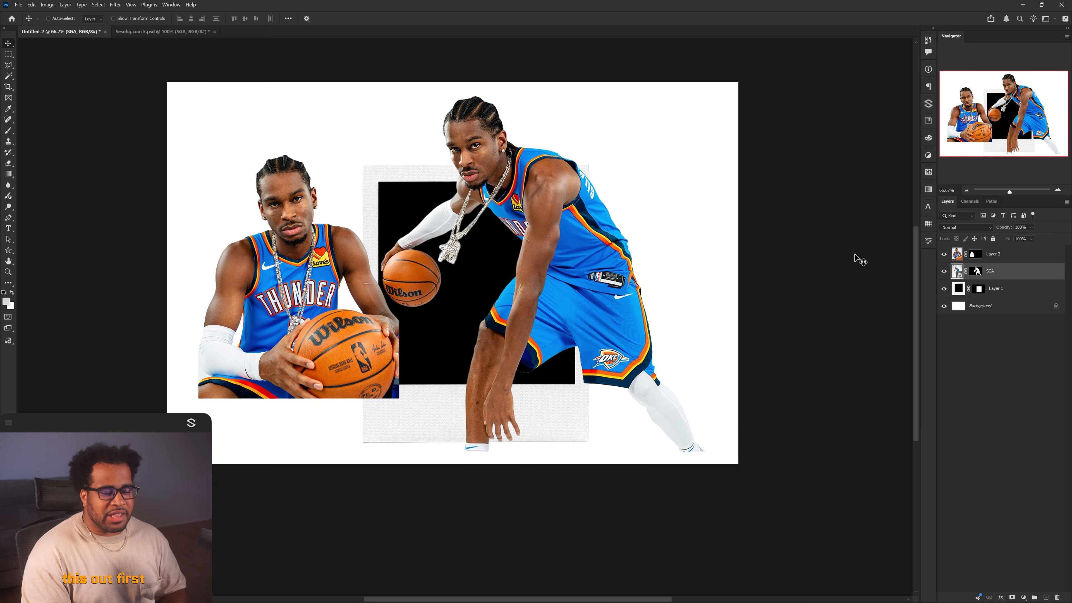
{"action": "left_click", "coordinate": [944, 289]}
{"action": "left_click", "coordinate": [945, 254]}
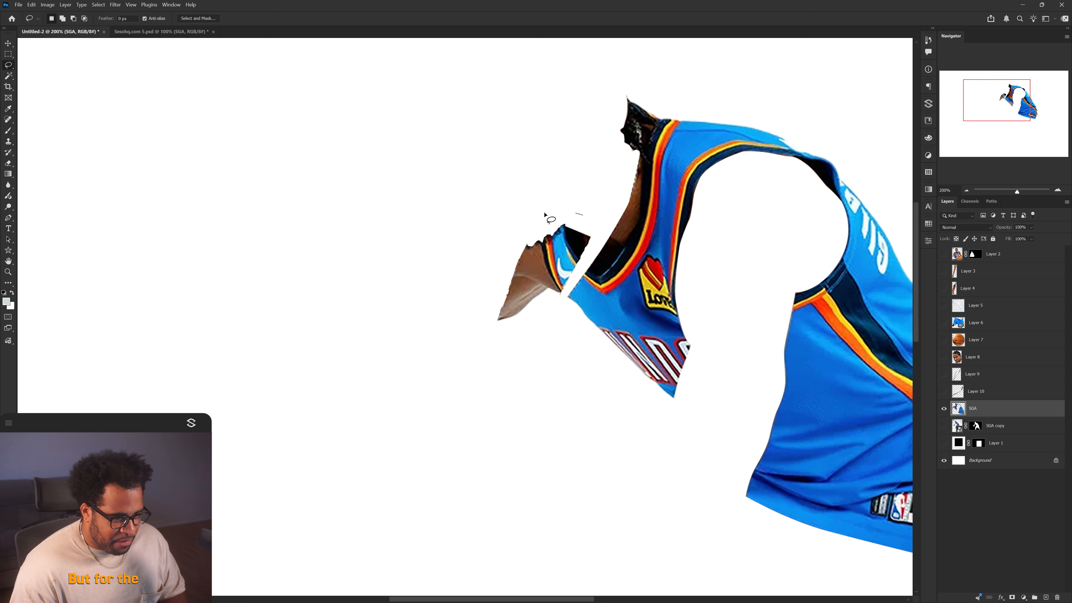
Lasso the small shoulder and collar piece beside the neck, cut it onto its own layer, and hide that layer
{"action": "left_click_drag", "start_coordinate": [545, 214], "coordinate": [532, 335]}
{"action": "left_click_drag", "start_coordinate": [604, 206], "coordinate": [603, 204]}
{"action": "right_click", "coordinate": [604, 205]}
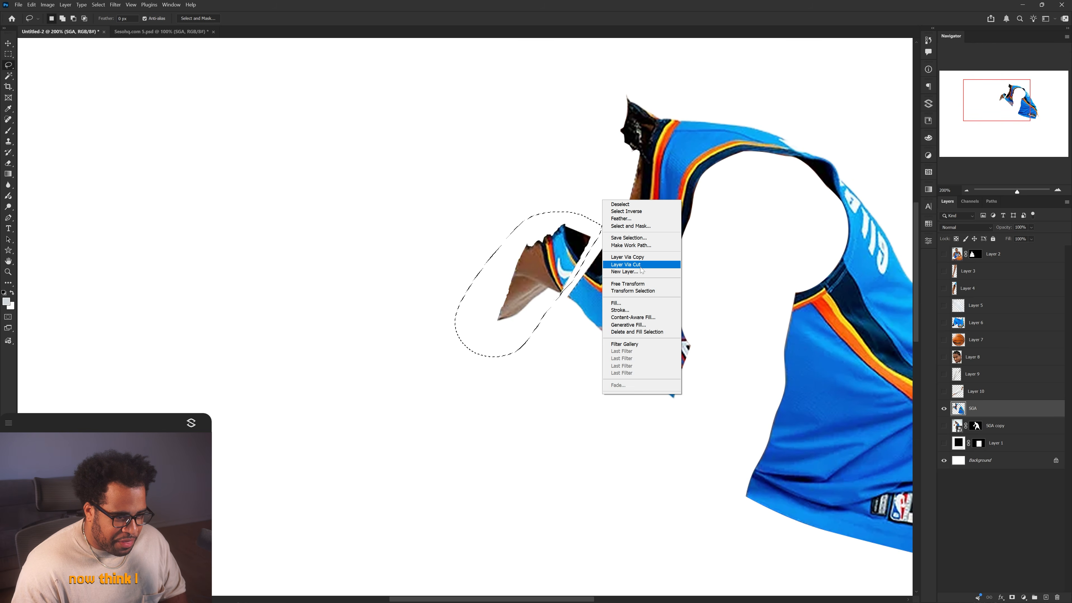
{"action": "left_click", "coordinate": [633, 264]}
{"action": "key", "text": "v"}
{"action": "left_click", "coordinate": [944, 408]}
{"action": "key", "text": "ctrl+minus"}
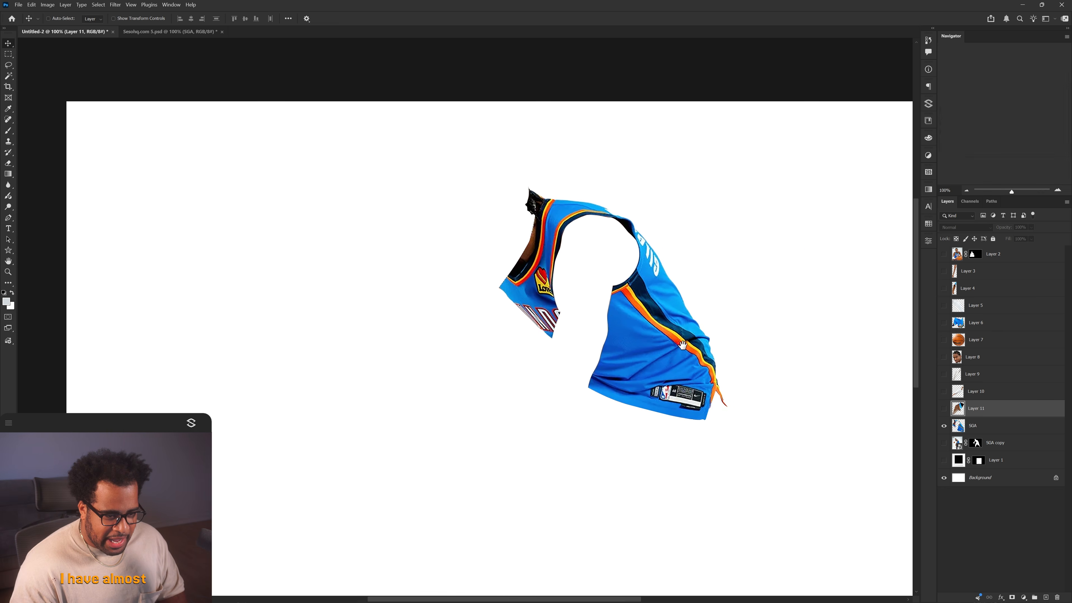
Rename the SGA jersey layer as Body, then show Layer 11 and rename it Left Neck
{"action": "double_click", "coordinate": [973, 426]}
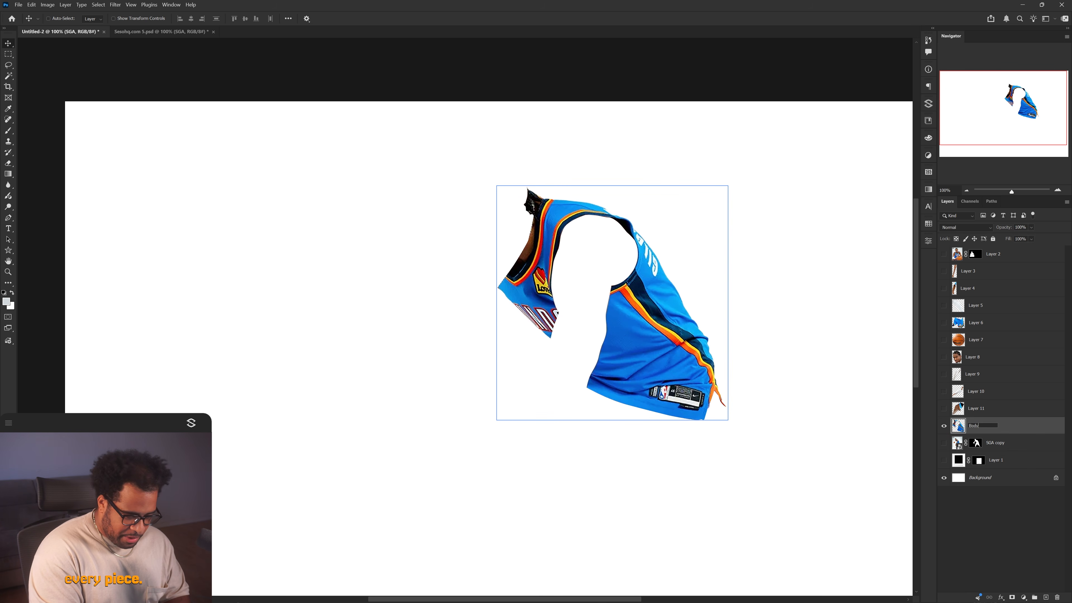
{"action": "key", "text": "Return"}
{"action": "left_click", "coordinate": [944, 408]}
{"action": "double_click", "coordinate": [975, 409]}
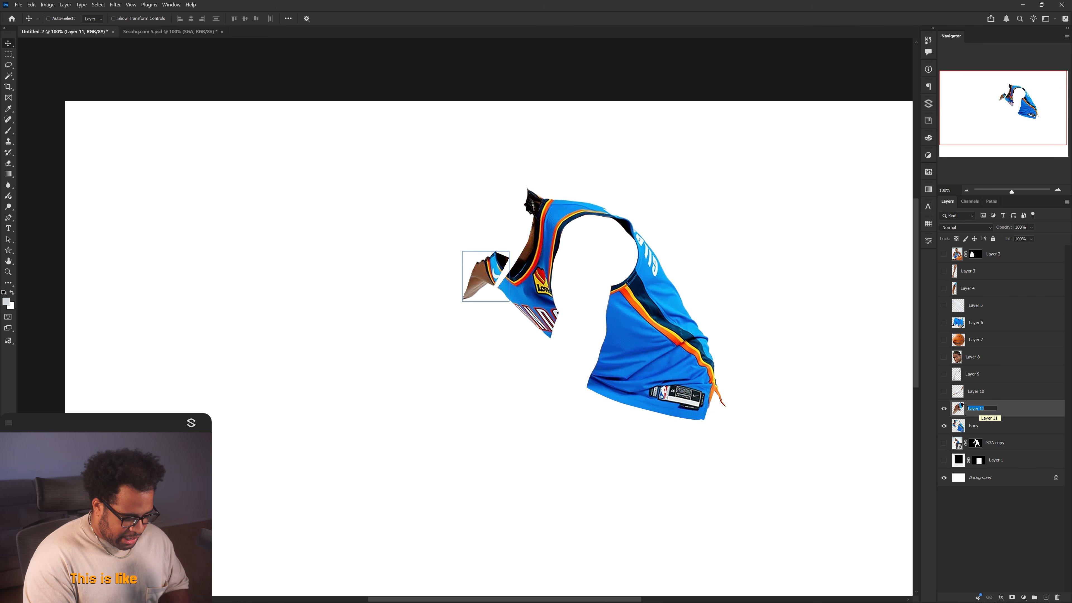
{"action": "type", "text": "Left Neck"}
{"action": "key", "text": "Return"}
Show Layer 10 and Layer 9 and rename them Right Arm and Chain
{"action": "left_click", "coordinate": [944, 391]}
{"action": "double_click", "coordinate": [976, 391]}
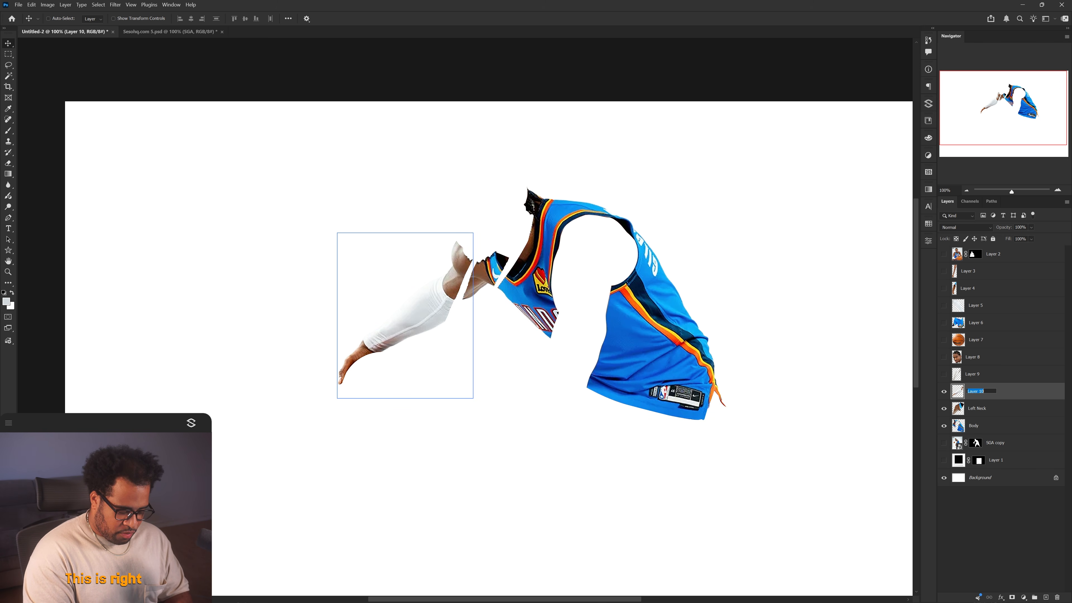
{"action": "type", "text": "Right Arm"}
{"action": "key", "text": "Return"}
{"action": "left_click", "coordinate": [944, 374]}
{"action": "double_click", "coordinate": [976, 374]}
{"action": "type", "text": "C"}
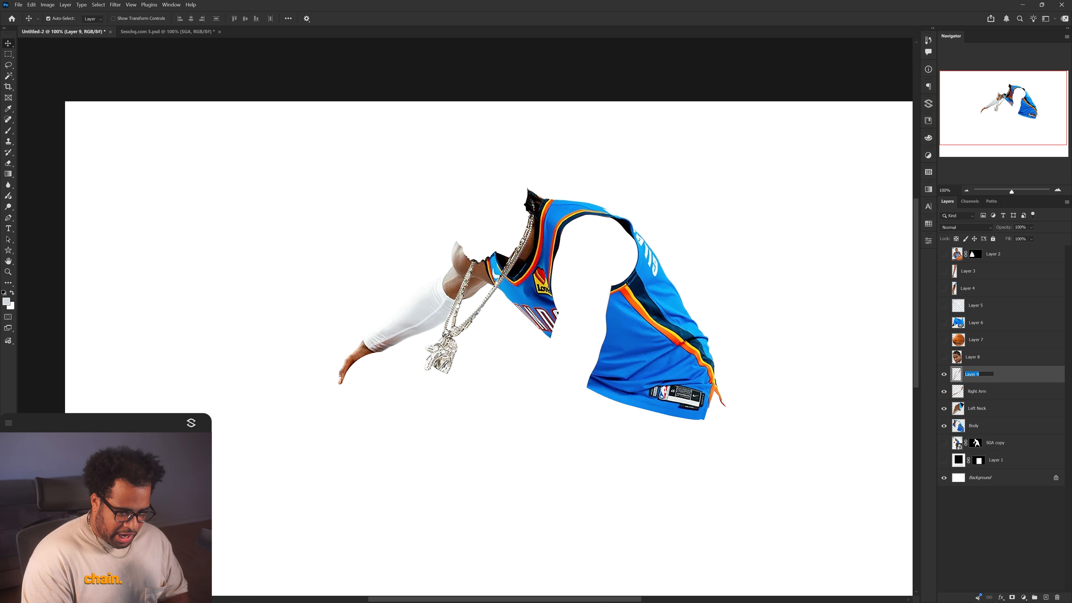
{"action": "type", "text": "hain"}
{"action": "key", "text": "Return"}
Show Layer 8 and Layer 7 and rename them Head and Bball
{"action": "left_click", "coordinate": [944, 357]}
{"action": "double_click", "coordinate": [973, 357]}
{"action": "type", "text": "Head"}
{"action": "key", "text": "Return"}
{"action": "left_click", "coordinate": [944, 339]}
{"action": "double_click", "coordinate": [976, 339]}
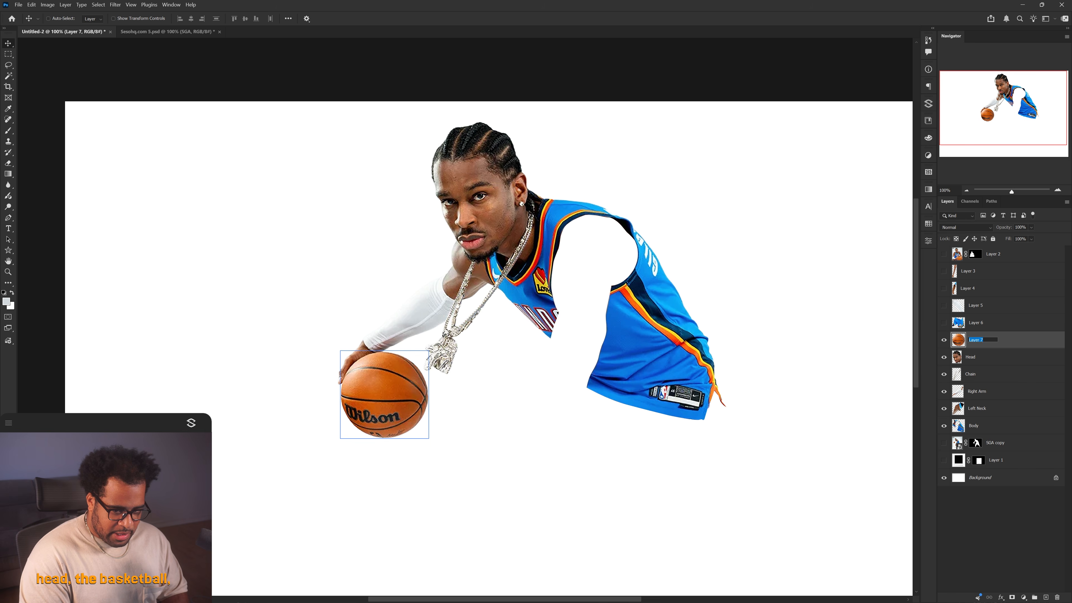
{"action": "type", "text": "Bball"}
{"action": "key", "text": "Return"}
Show Layer 6 and Layer 5 and rename them Shorts and Left leg
{"action": "left_click", "coordinate": [944, 323]}
{"action": "double_click", "coordinate": [975, 322]}
{"action": "type", "text": "Shorts"}
{"action": "key", "text": "Return"}
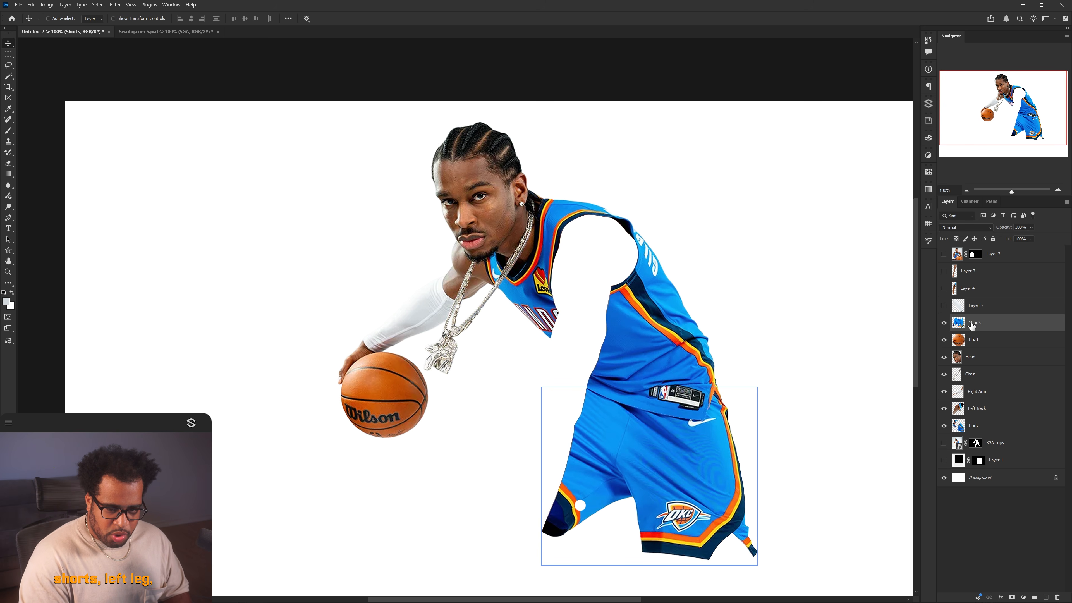
{"action": "left_click", "coordinate": [944, 306]}
{"action": "double_click", "coordinate": [975, 305]}
{"action": "type", "text": "Left leg"}
{"action": "key", "text": "Return"}
Show Layer 4 and Layer 3 and rename them Right Leg and Arm
{"action": "left_click", "coordinate": [944, 288]}
{"action": "double_click", "coordinate": [968, 288]}
{"action": "type", "text": "Right"}
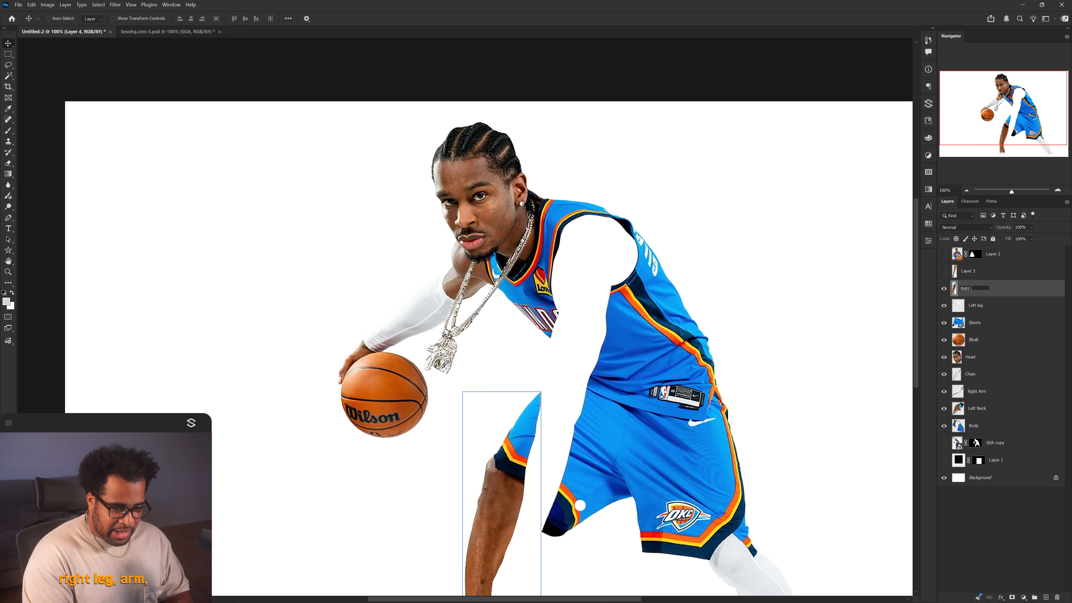
{"action": "type", "text": " Leg"}
{"action": "key", "text": "Return"}
{"action": "left_click", "coordinate": [944, 271]}
{"action": "double_click", "coordinate": [968, 271]}
{"action": "type", "text": "Arm"}
{"action": "key", "text": "Return"}
Check the Left leg and Shorts cutouts by toggling the visibility of their layers
{"action": "key", "text": "ctrl+minus"}
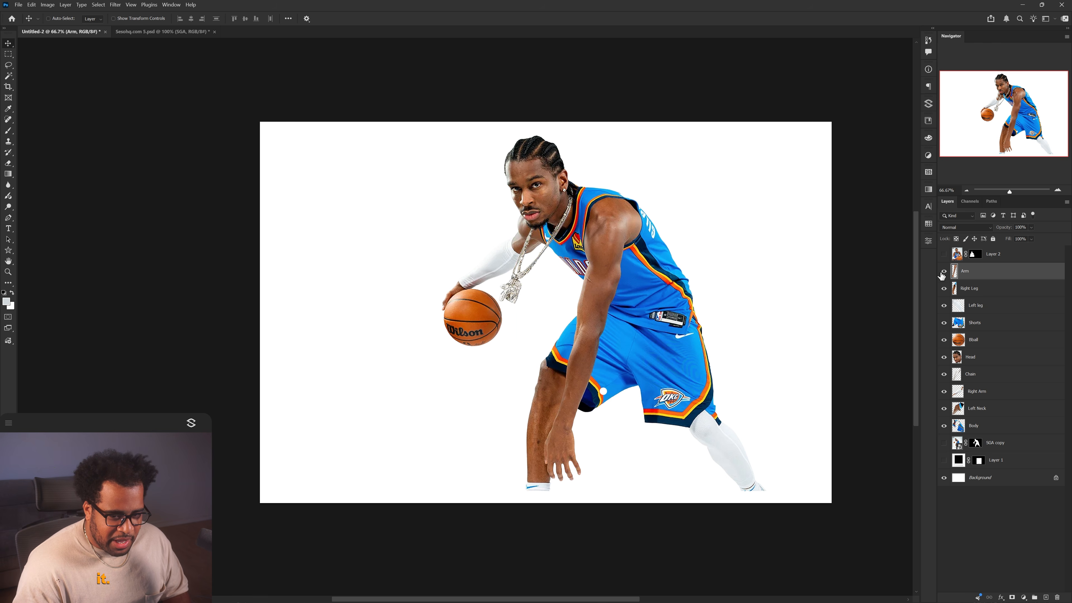
{"action": "left_click", "coordinate": [944, 306]}
{"action": "left_click", "coordinate": [944, 323]}
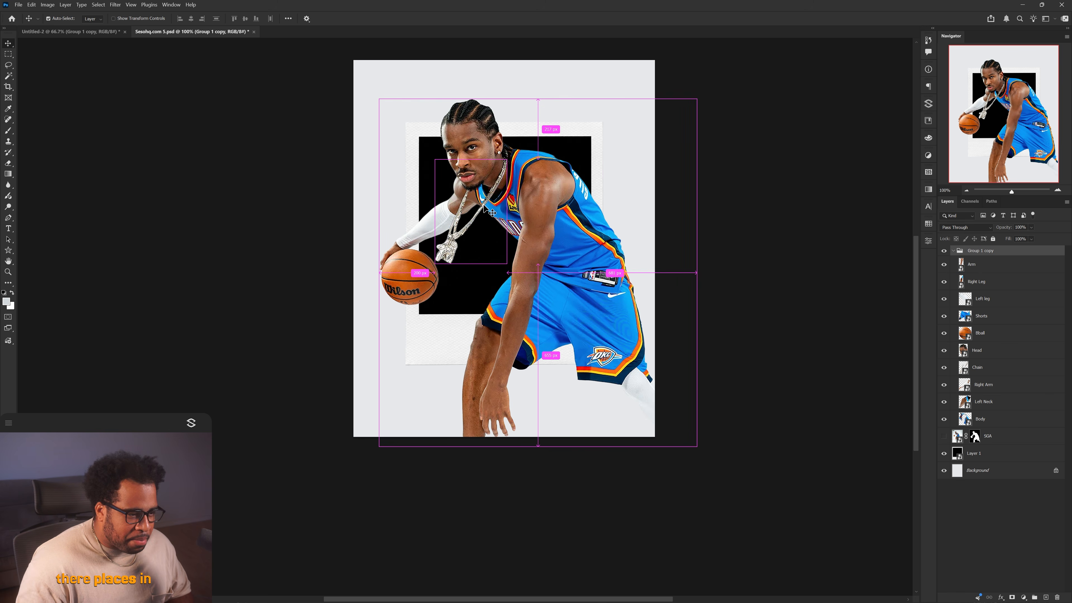
Try moving the Left Neck piece in the poster document, undo the move, and hide the Left Neck layer
{"action": "left_click_drag", "start_coordinate": [493, 185], "coordinate": [489, 213]}
{"action": "key", "text": "ctrl+z"}
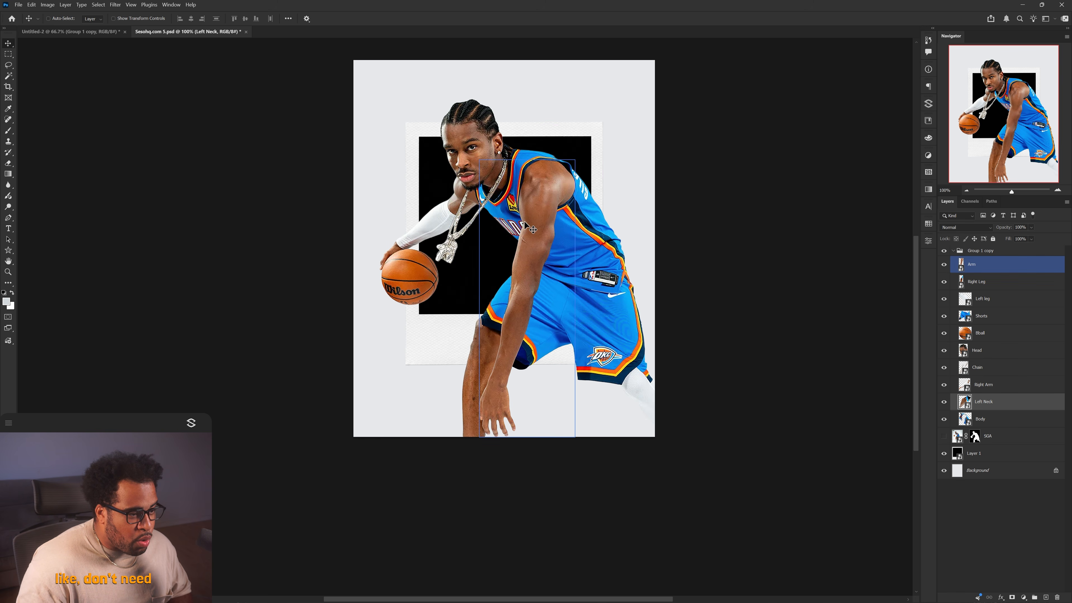
{"action": "left_click", "coordinate": [944, 404]}
{"action": "left_click_drag", "start_coordinate": [494, 184], "coordinate": [509, 209]}
{"action": "key", "text": "ctrl+z"}
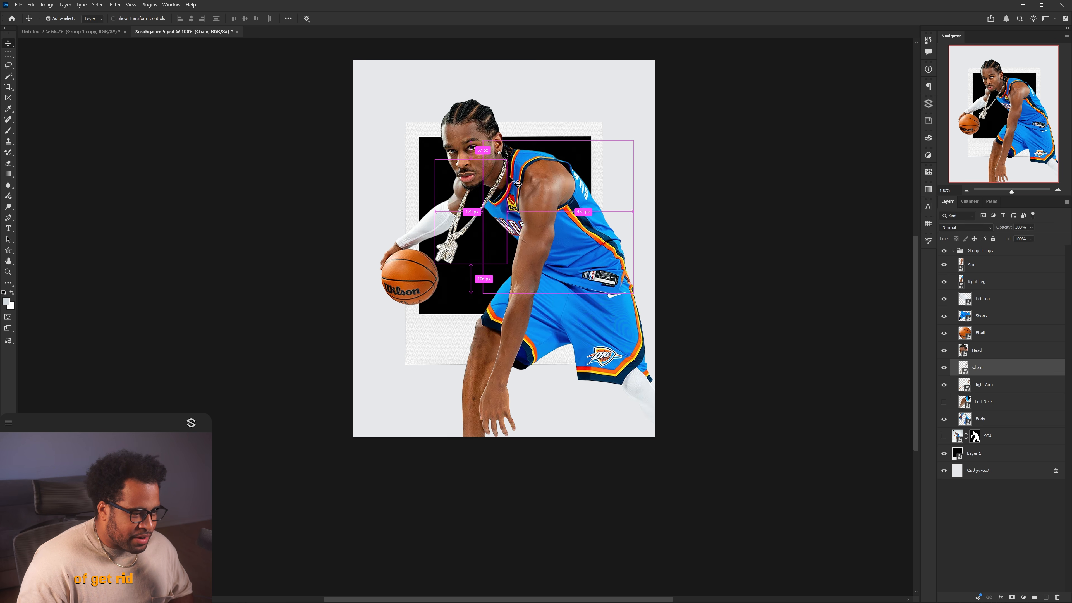
{"action": "left_click_drag", "start_coordinate": [587, 228], "coordinate": [804, 317]}
{"action": "key", "text": "ctrl+z"}
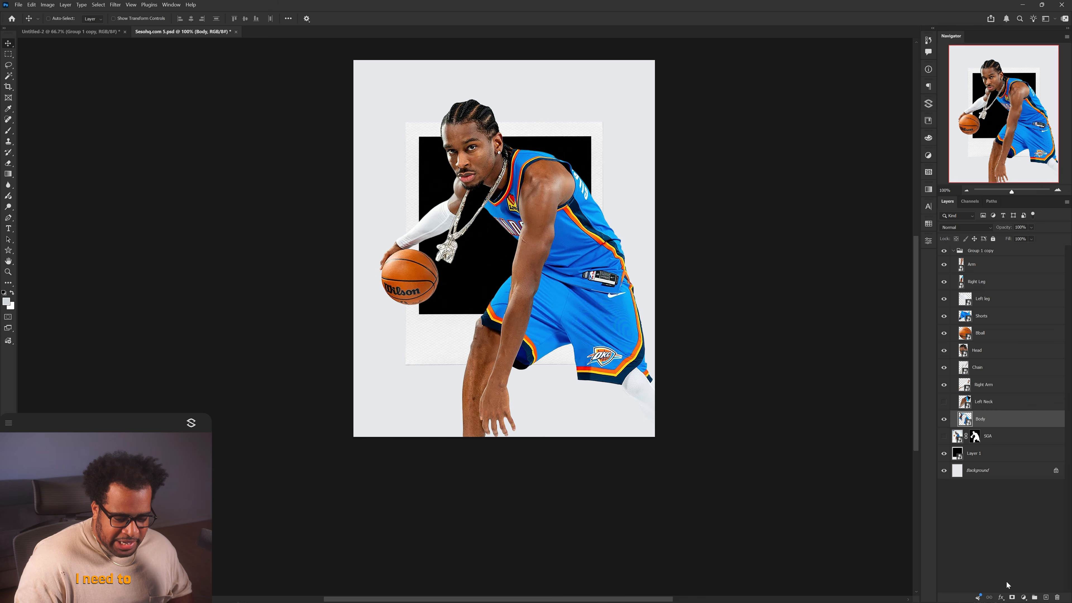
Add a layer mask to the Body layer and brush away the leftover neck and hair beside the jersey collar
{"action": "left_click", "coordinate": [1012, 597]}
{"action": "key", "text": "b"}
{"action": "scroll", "coordinate": [508, 171], "scroll_direction": "up", "scroll_amount": 3}
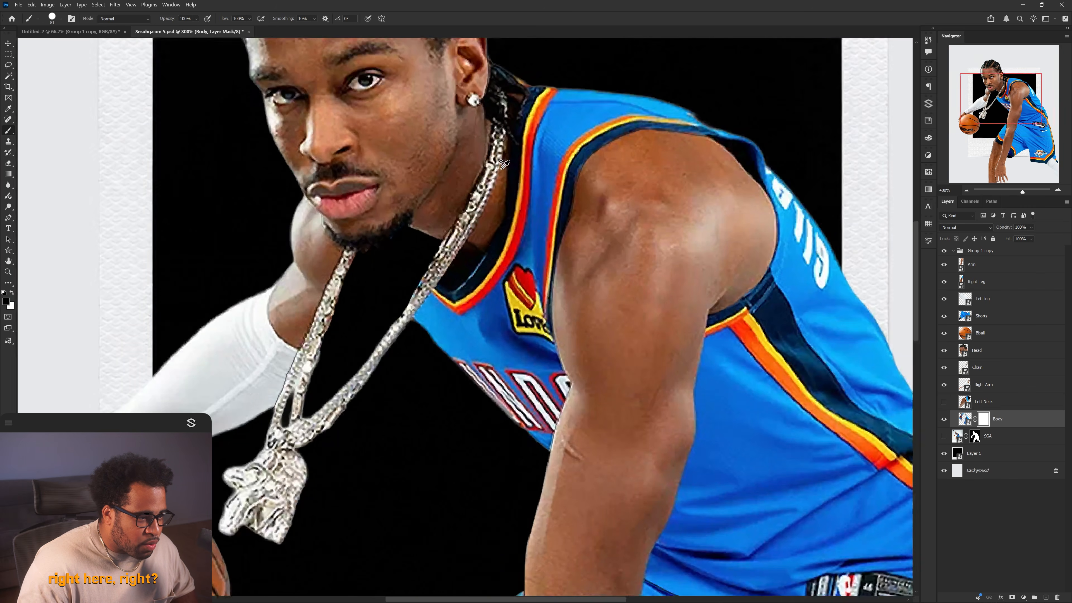
{"action": "left_click_drag", "start_coordinate": [522, 135], "coordinate": [513, 136]}
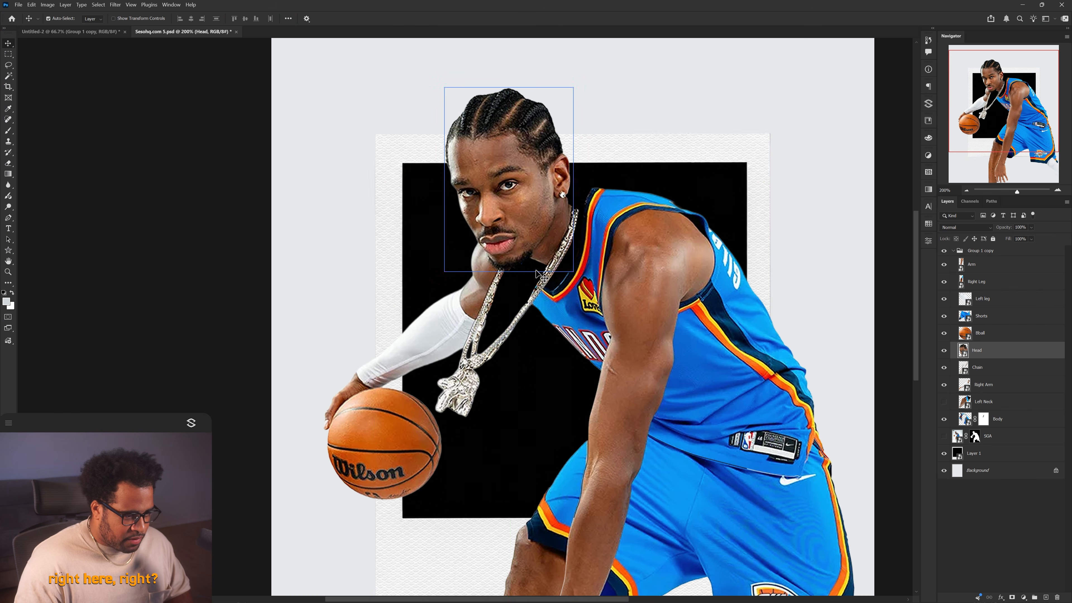
Enlarge the Chain piece and reposition it so it hangs from the jersey's shoulder strap
{"action": "mouse_move", "coordinate": [552, 264]}
{"action": "left_mouse_down"}
{"action": "mouse_move", "coordinate": [562, 294]}
{"action": "mouse_move", "coordinate": [551, 277]}
{"action": "left_mouse_up"}
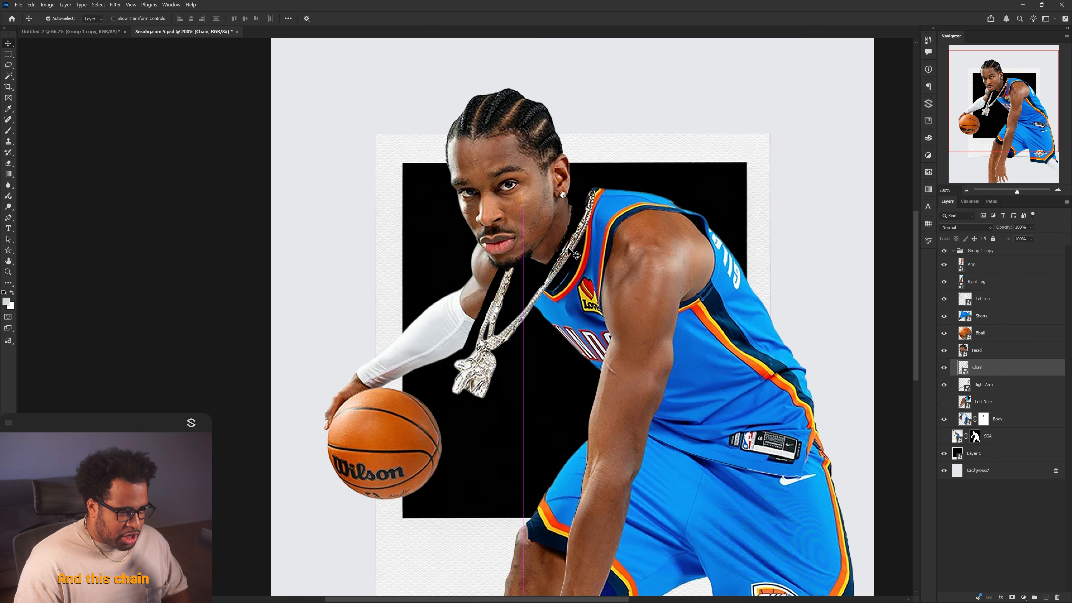
{"action": "key", "text": "ctrl+t"}
{"action": "left_click_drag", "start_coordinate": [581, 315], "coordinate": [622, 311]}
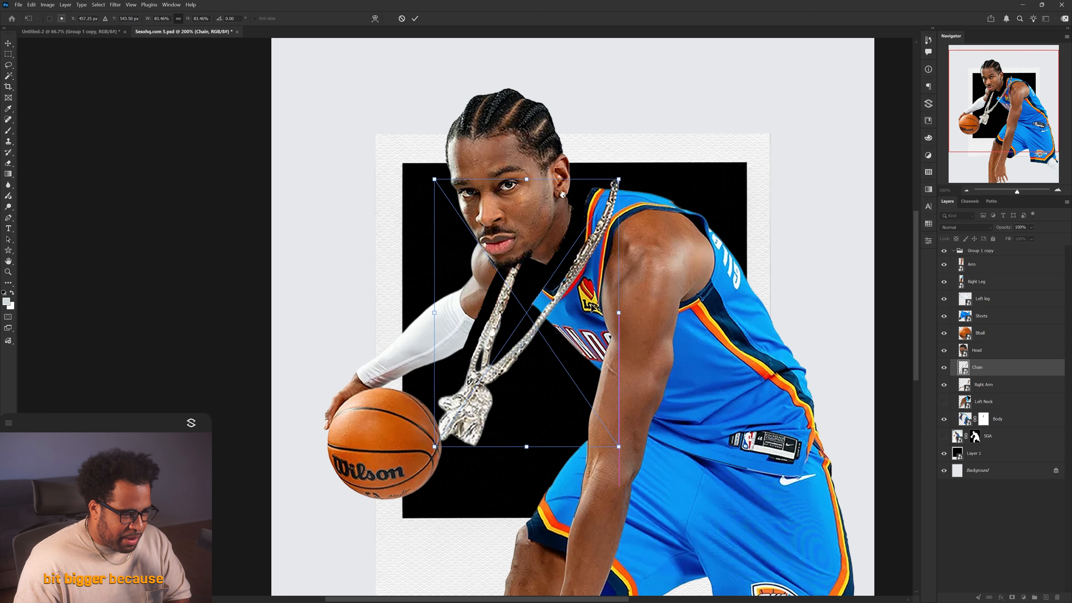
{"action": "left_click_drag", "start_coordinate": [582, 231], "coordinate": [602, 252]}
{"action": "key", "text": "Return"}
Move the Head piece closer to the jersey collar and place its layer beneath Chain and Right Arm
{"action": "key", "text": "ctrl+t"}
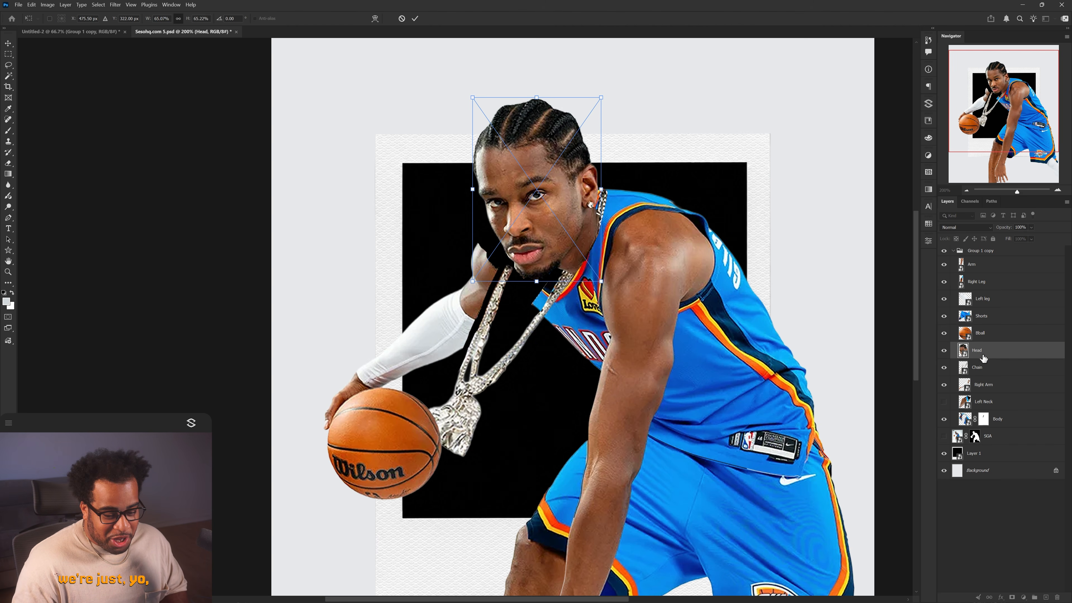
{"action": "key", "text": "Return"}
{"action": "left_click_drag", "start_coordinate": [983, 358], "coordinate": [983, 393]}
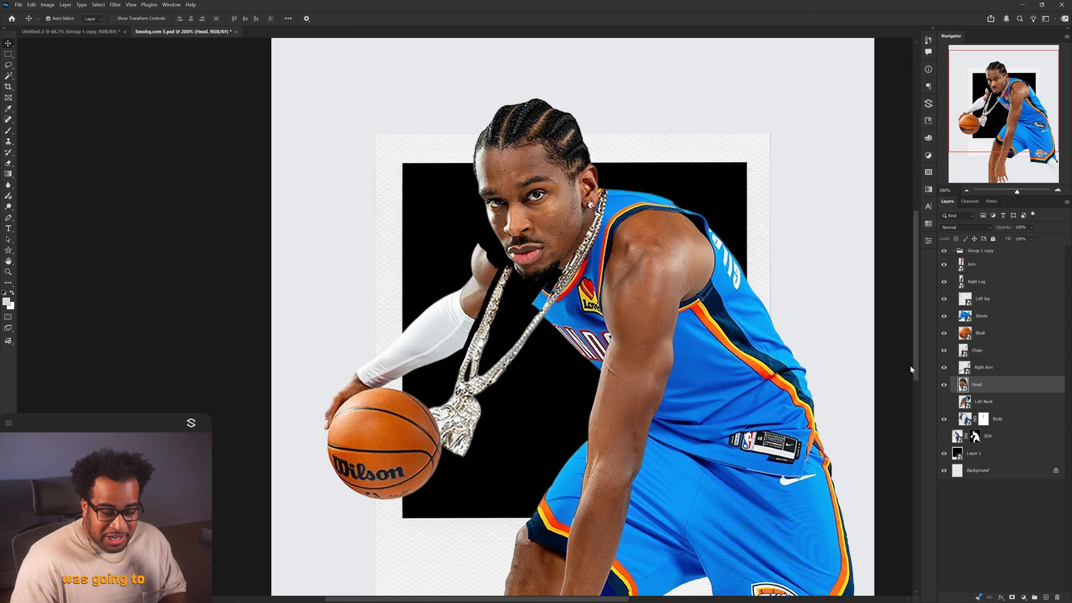
Scale the Head piece down to about 52% and seat it inside the chain above the collar
{"action": "key", "text": "ctrl+t"}
{"action": "left_click_drag", "start_coordinate": [611, 198], "coordinate": [542, 215]}
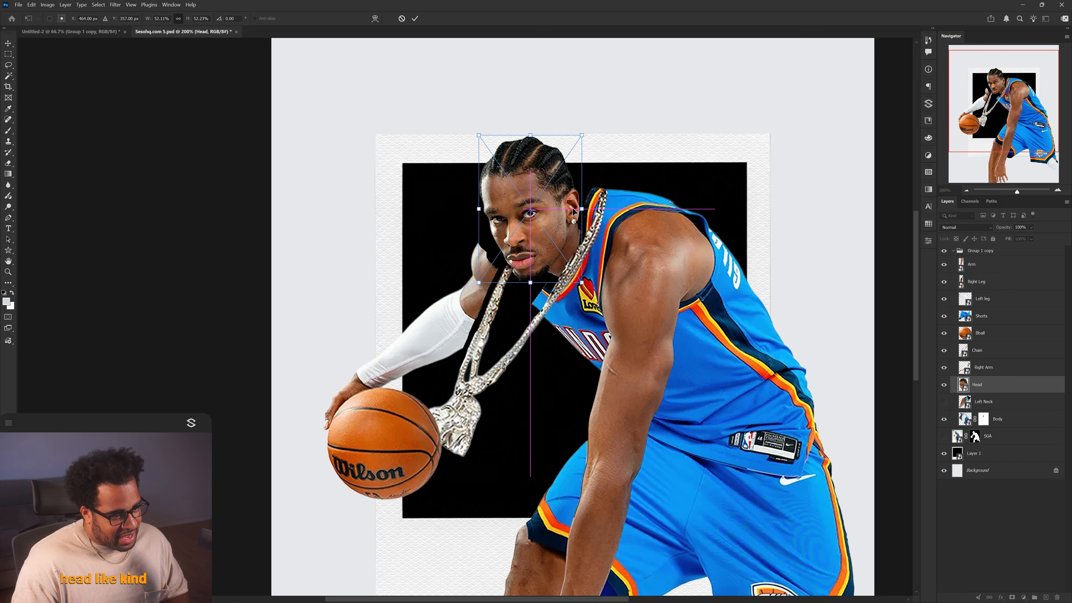
{"action": "key", "text": "Return"}
Enlarge the Right Arm piece, shift it in toward the torso, and place its layer beneath Body
{"action": "left_click", "coordinate": [457, 317], "text": "ctrl"}
{"action": "key", "text": "ctrl+["}
{"action": "left_click_drag", "start_coordinate": [539, 314], "coordinate": [577, 312]}
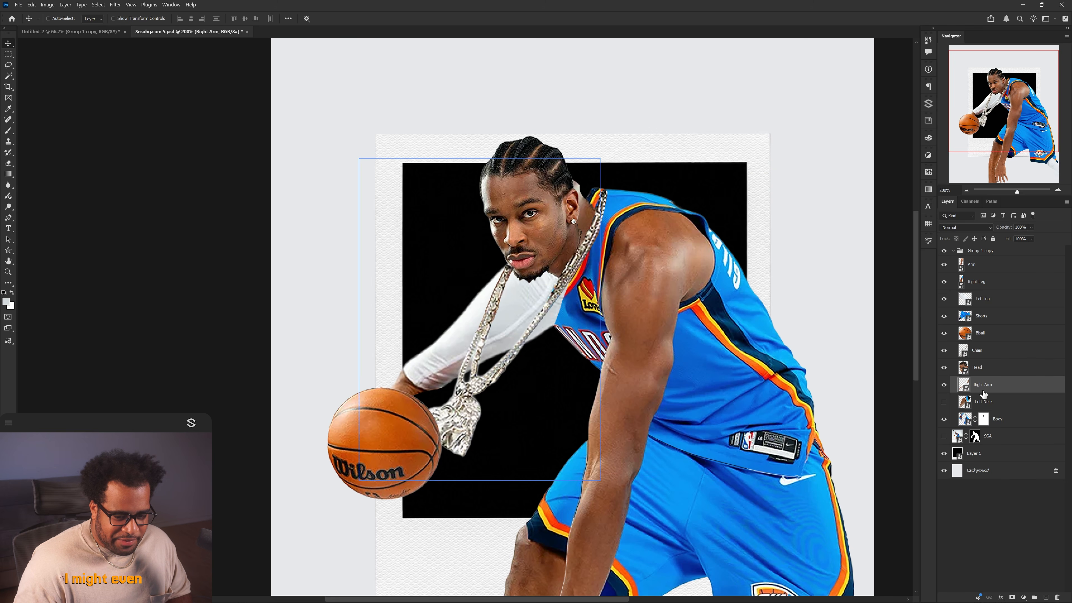
{"action": "left_click_drag", "start_coordinate": [999, 387], "coordinate": [997, 424]}
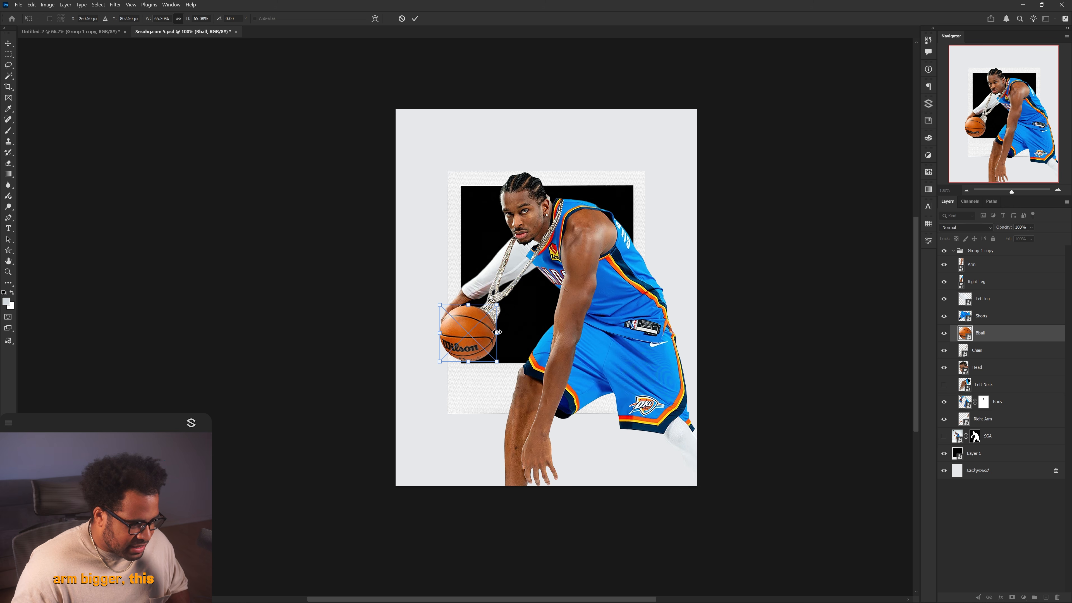
Enlarge the Bball piece beneath the player's hand
{"action": "mouse_move", "coordinate": [497, 333]}
{"action": "left_mouse_down"}
{"action": "mouse_move", "coordinate": [508, 333]}
{"action": "mouse_move", "coordinate": [506, 352]}
{"action": "mouse_move", "coordinate": [493, 337]}
{"action": "left_mouse_up"}
{"action": "scroll", "coordinate": [464, 330], "scroll_direction": "up", "scroll_amount": 1}
{"action": "key", "text": "Return"}
Raise the Chain layer above Bball and Shorts so the pendant hangs over the ball
{"action": "left_click", "coordinate": [544, 268]}
{"action": "key", "text": "ctrl+bracketright"}
{"action": "key", "text": "ctrl+bracketright"}
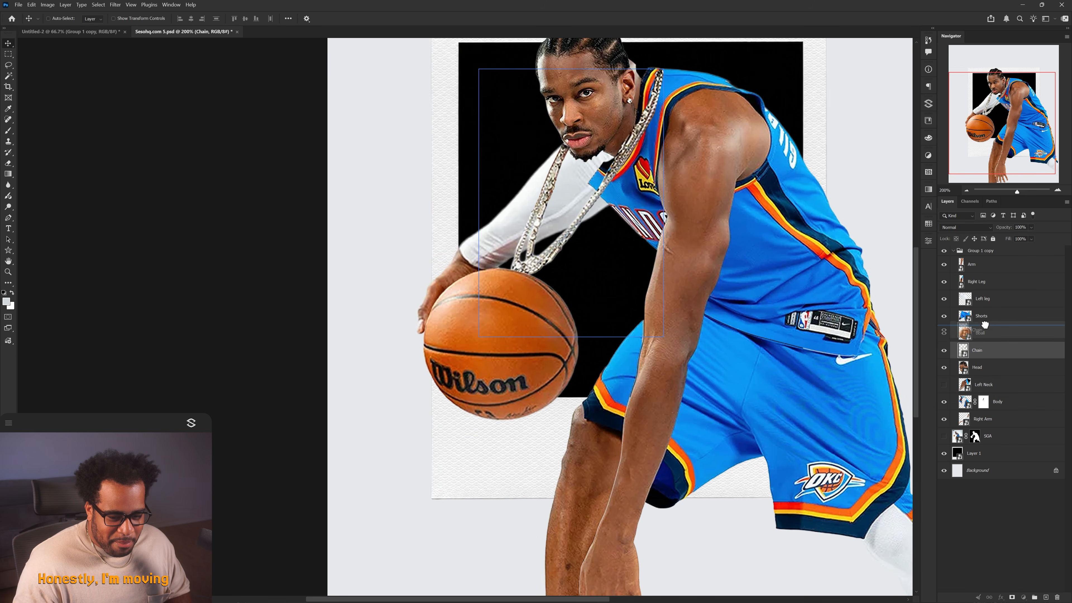
{"action": "scroll", "coordinate": [659, 309], "scroll_direction": "down", "scroll_amount": 2}
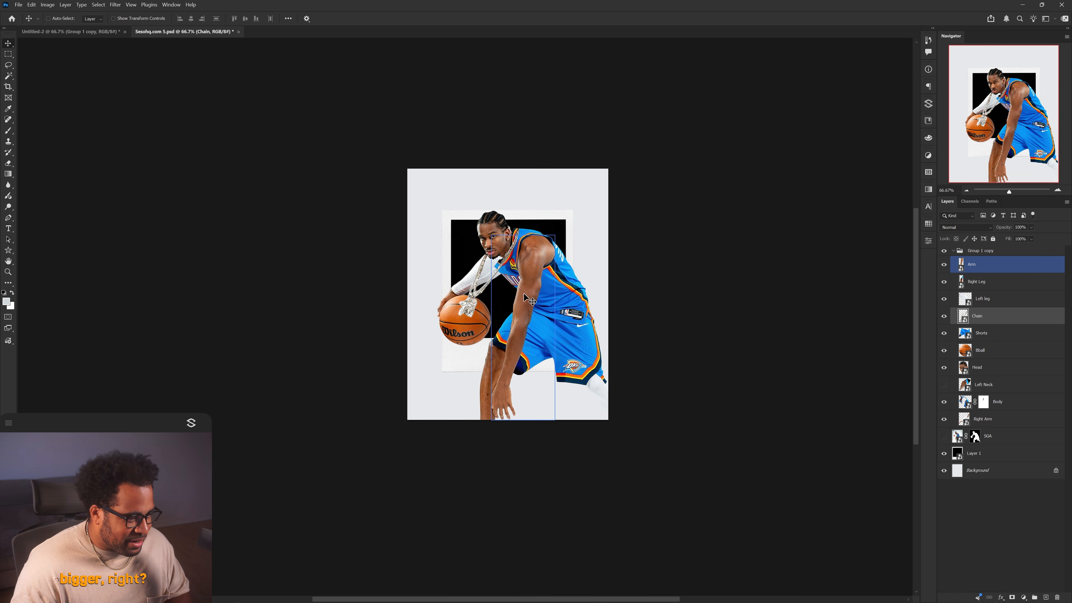
Enlarge the OKC Logo piece on the shorts to about 118%
{"action": "scroll", "coordinate": [529, 300], "scroll_direction": "up", "scroll_amount": 1}
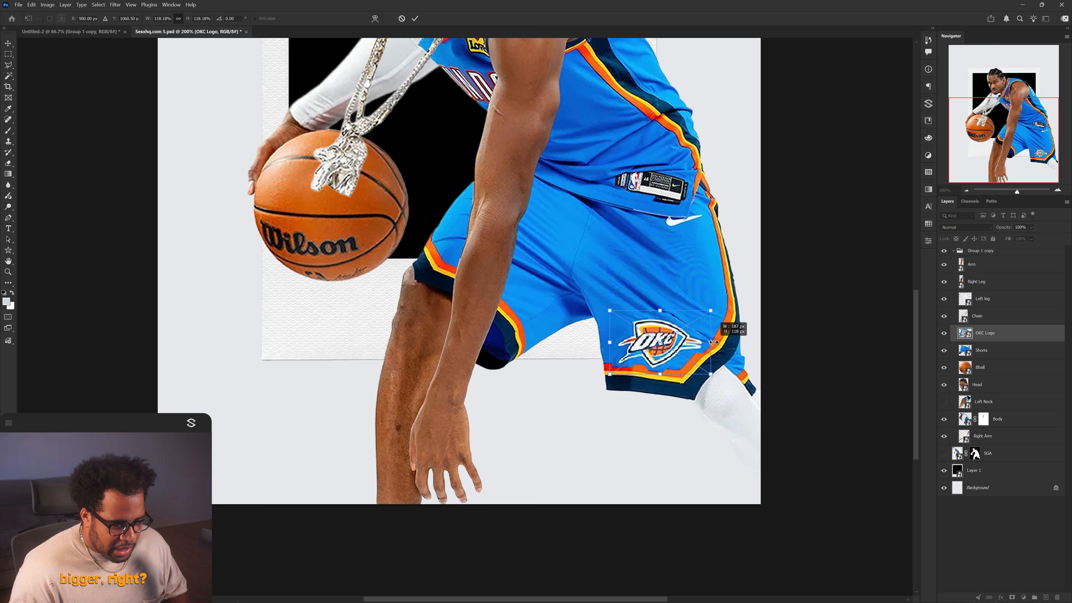
{"action": "left_click_drag", "start_coordinate": [719, 340], "coordinate": [727, 336]}
{"action": "key", "text": "Return"}
Copy the section of the shorts over the knee nearest the ball onto its own layer and transform it larger
{"action": "left_click", "coordinate": [664, 275], "text": "ctrl"}
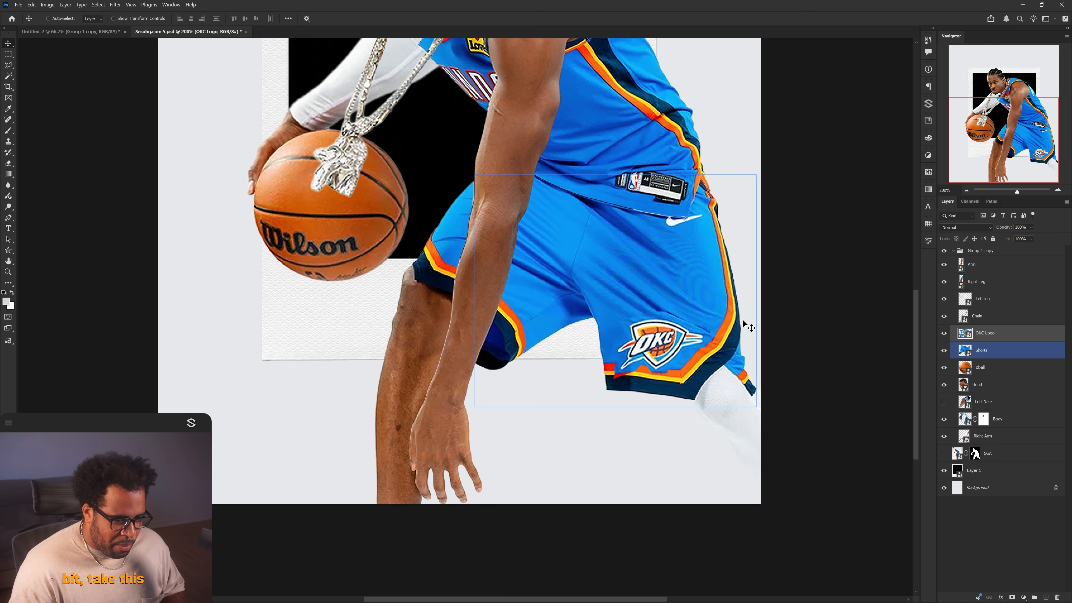
{"action": "key", "text": "ctrl+j"}
{"action": "key", "text": "ctrl+t"}
{"action": "key", "text": "ctrl+minus"}
{"action": "mouse_move", "coordinate": [621, 339]}
{"action": "left_mouse_down"}
{"action": "mouse_move", "coordinate": [617, 351]}
{"action": "mouse_move", "coordinate": [618, 307]}
{"action": "mouse_move", "coordinate": [611, 351]}
{"action": "left_mouse_up"}
{"action": "key", "text": "Return"}
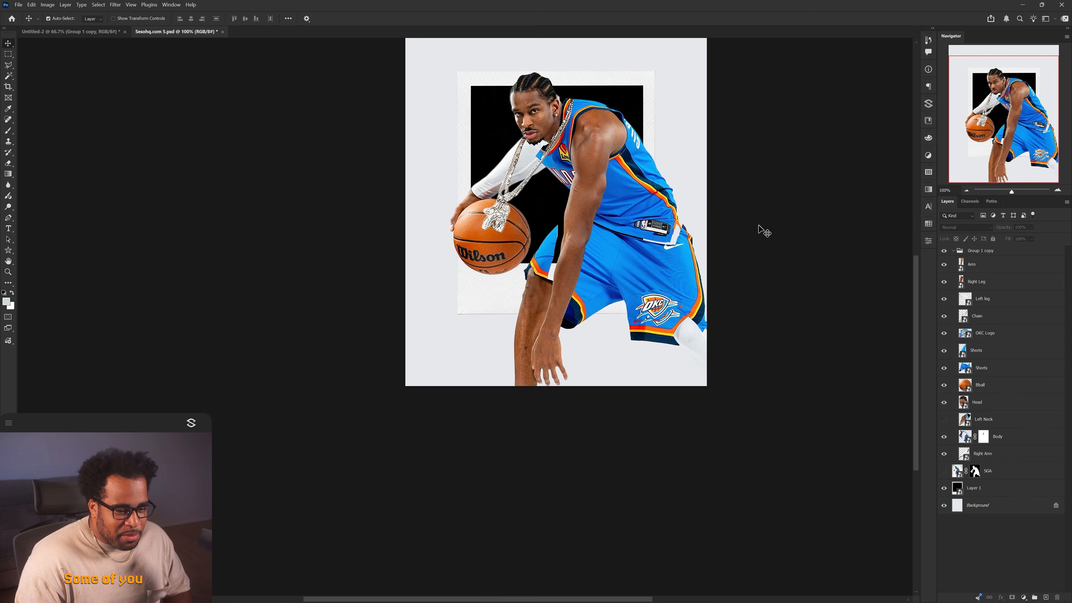
Reposition the separate knee section of the shorts so it lines up with the upper leg
{"action": "scroll", "coordinate": [664, 245], "scroll_direction": "up", "scroll_amount": 3}
{"action": "left_click_drag", "start_coordinate": [689, 224], "coordinate": [707, 241]}
{"action": "left_click_drag", "start_coordinate": [309, 277], "coordinate": [330, 268]}
{"action": "scroll", "coordinate": [325, 269], "scroll_direction": "down", "scroll_amount": 3}
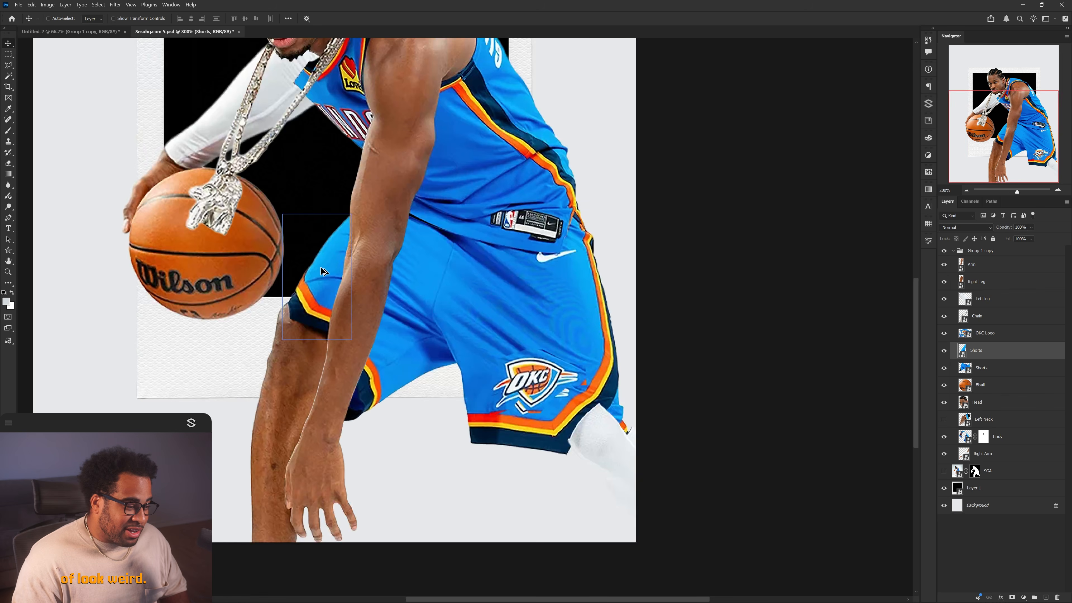
{"action": "left_click", "coordinate": [493, 289]}
{"action": "left_click_drag", "start_coordinate": [493, 289], "coordinate": [494, 290]}
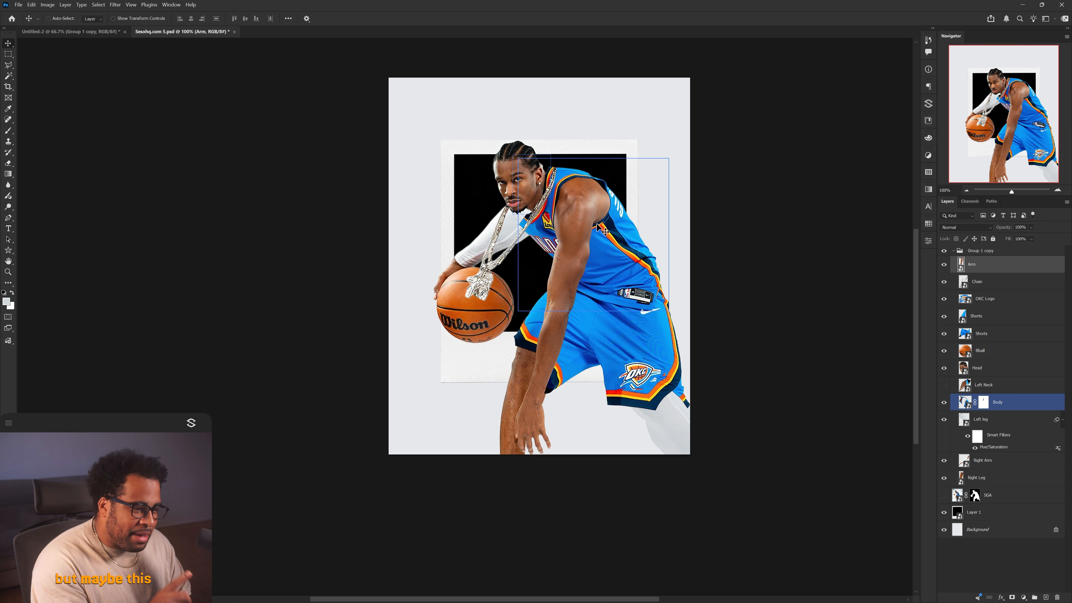
Outline the shoulder and upper part of the Arm piece with the Pen tool and split it onto its own layer
{"action": "scroll", "coordinate": [599, 209], "scroll_direction": "up", "scroll_amount": 3}
{"action": "left_click_drag", "start_coordinate": [515, 145], "coordinate": [625, 154]}
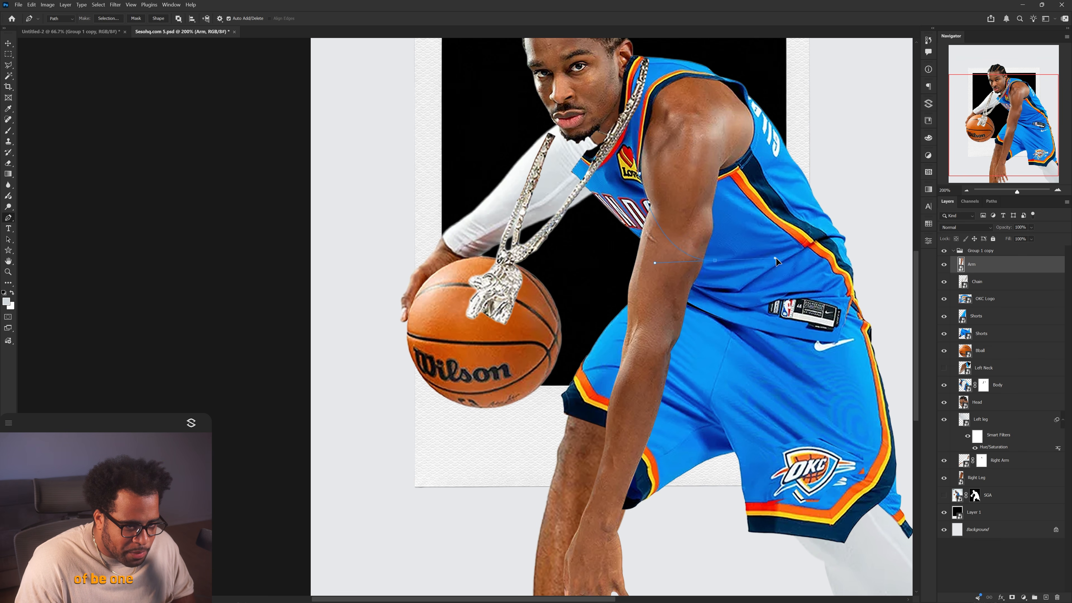
{"action": "left_click_drag", "start_coordinate": [772, 274], "coordinate": [774, 275]}
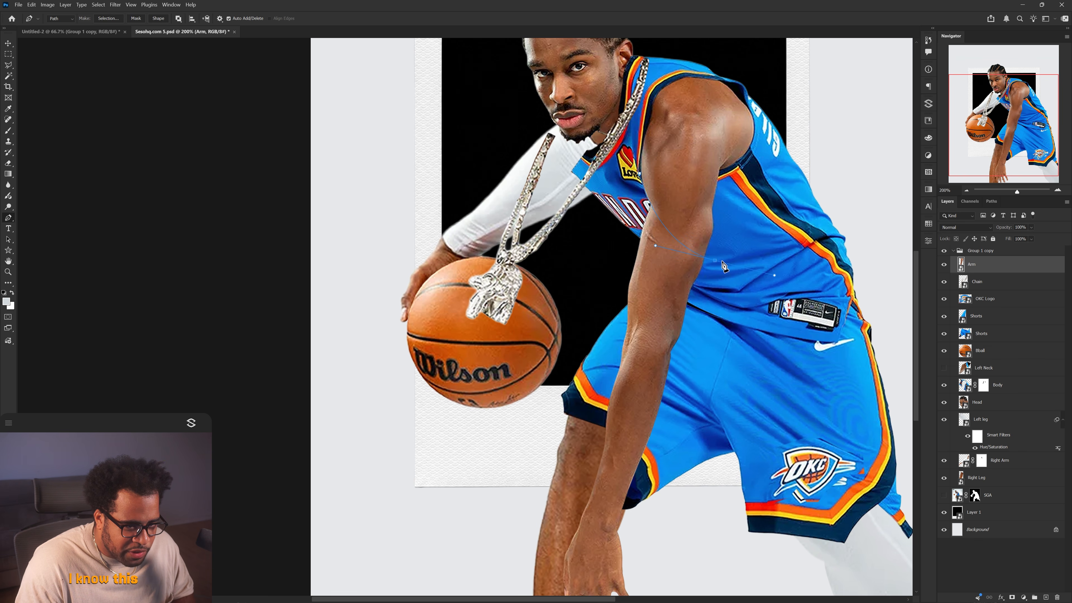
{"action": "left_click", "coordinate": [770, 91]}
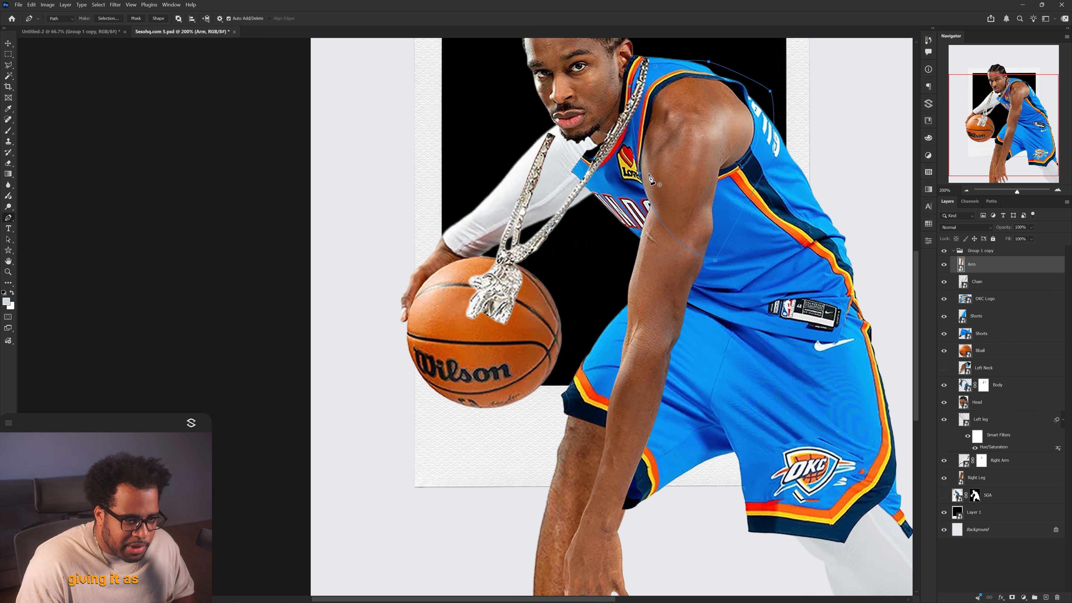
{"action": "key", "text": "ctrl+Return"}
{"action": "key", "text": "m"}
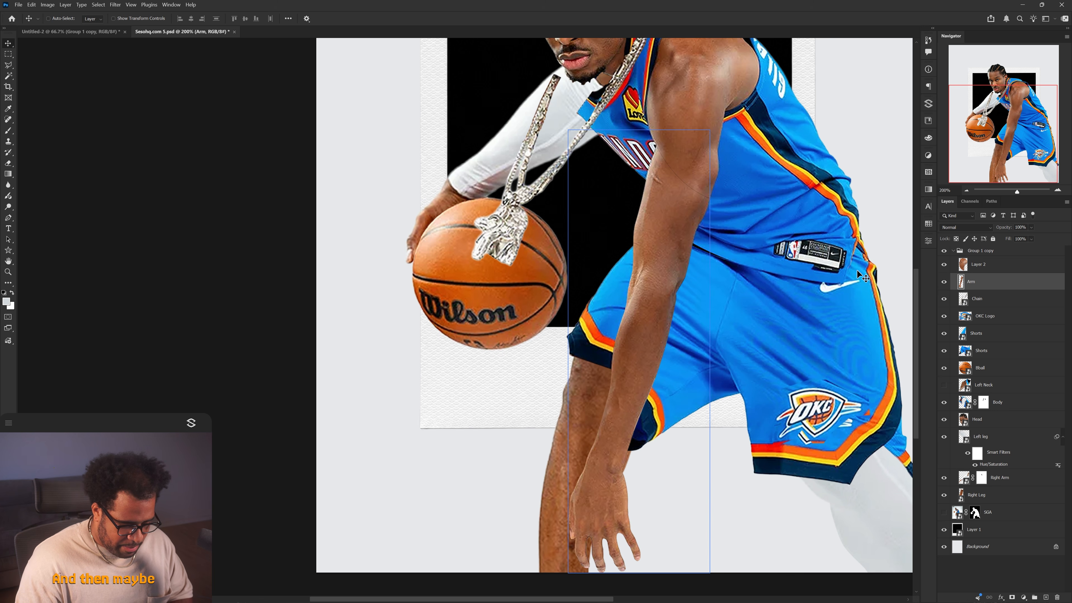
Split the middle of the arm onto its own layer as Arm 2 and rename the shoulder layer Arm 3
{"action": "key", "text": "p"}
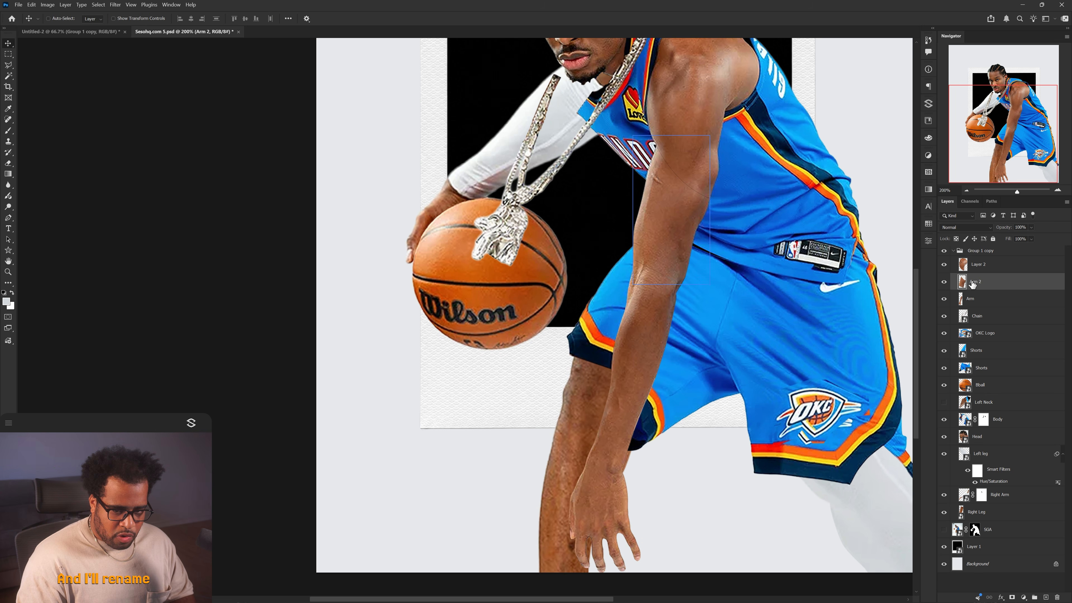
{"action": "double_click", "coordinate": [976, 265]}
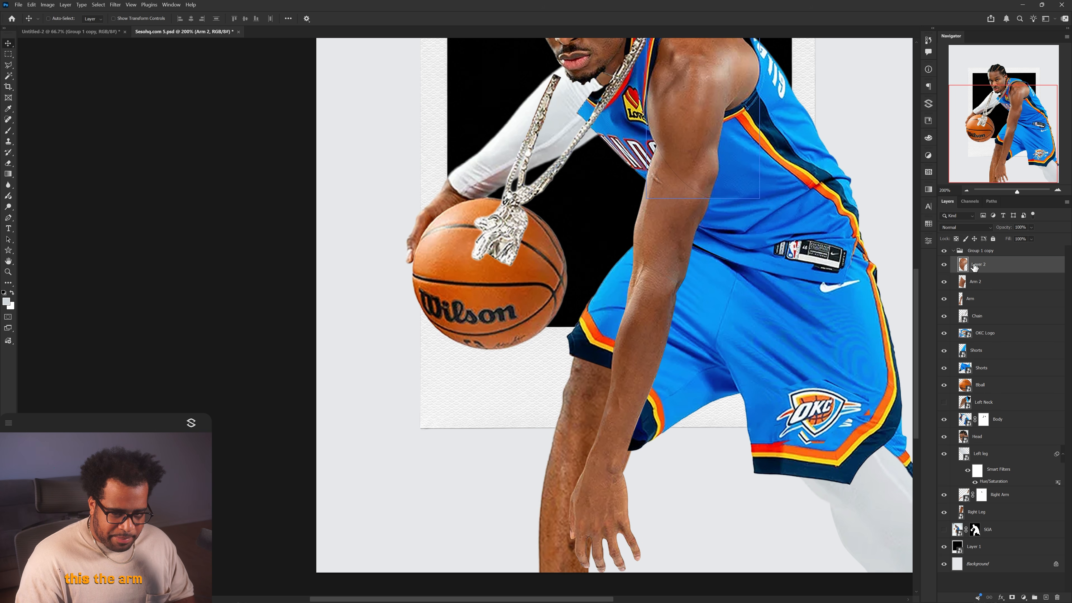
{"action": "type", "text": "Arm 3"}
{"action": "key", "text": "Return"}
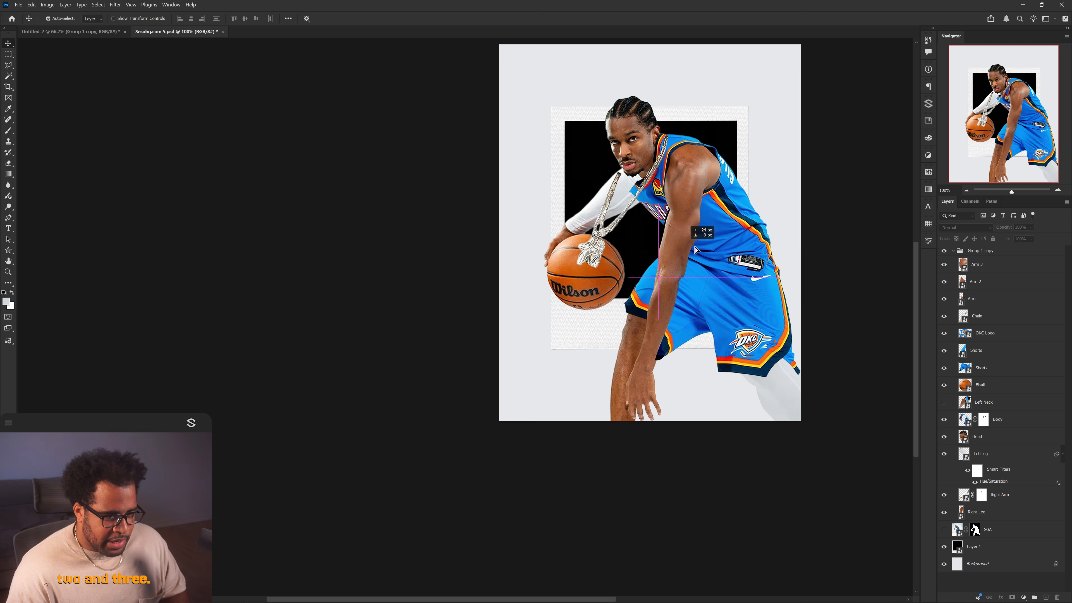
Enlarge the Arm 3 shoulder piece and scale the Arm 2 piece to about 127%
{"action": "left_click", "coordinate": [680, 241], "text": "ctrl"}
{"action": "scroll", "coordinate": [688, 235], "scroll_direction": "up", "scroll_amount": 1}
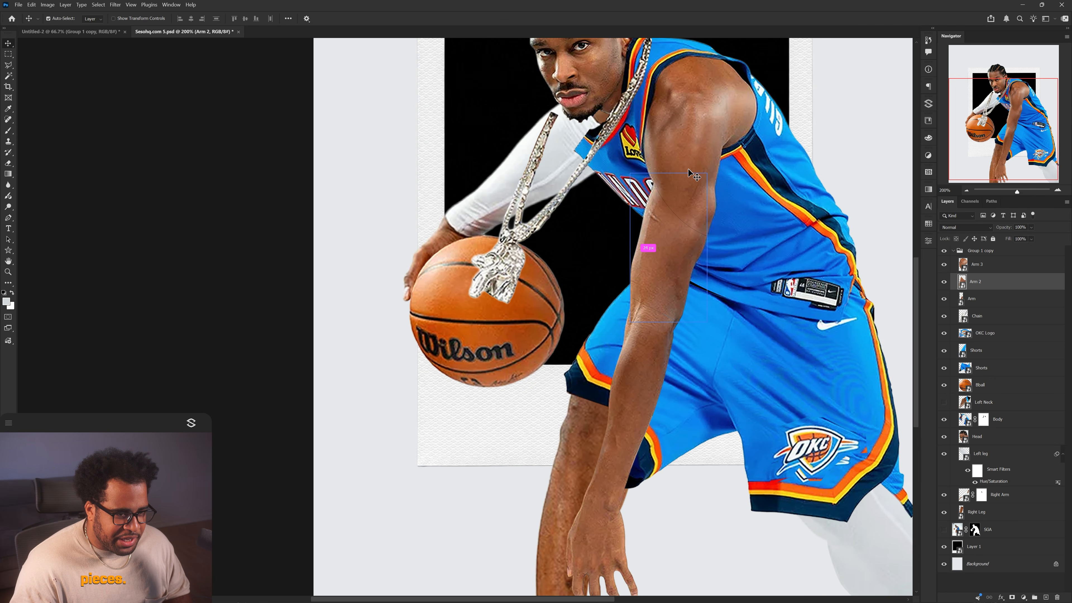
{"action": "left_click", "coordinate": [703, 161], "text": "ctrl"}
{"action": "left_click_drag", "start_coordinate": [756, 145], "coordinate": [721, 153]}
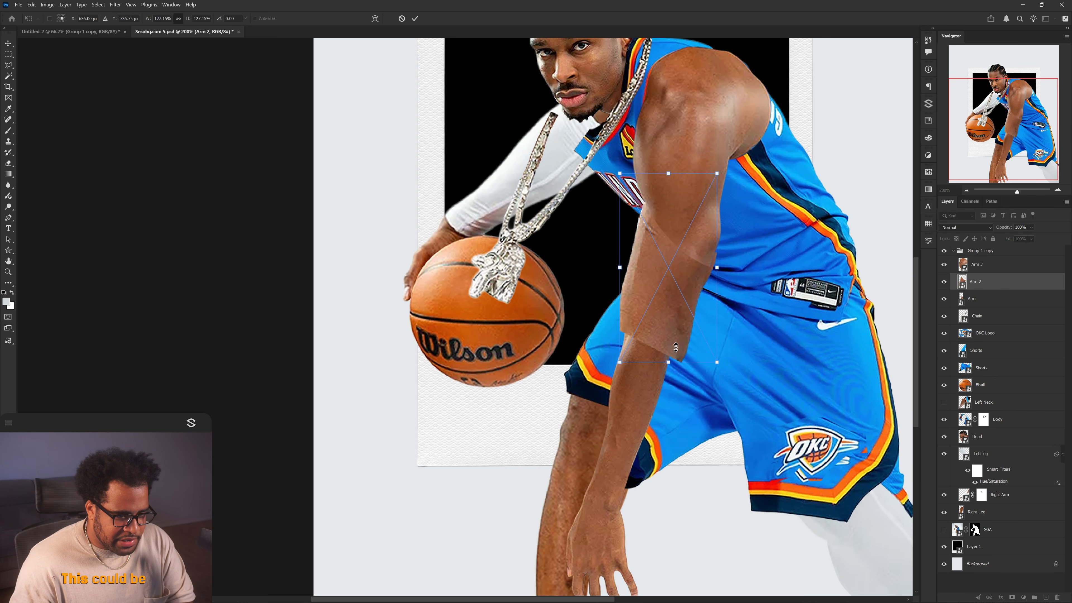
{"action": "key", "text": "Return"}
{"action": "scroll", "coordinate": [712, 277], "scroll_direction": "down", "scroll_amount": 2}
{"action": "scroll", "coordinate": [720, 276], "scroll_direction": "up", "scroll_amount": 1}
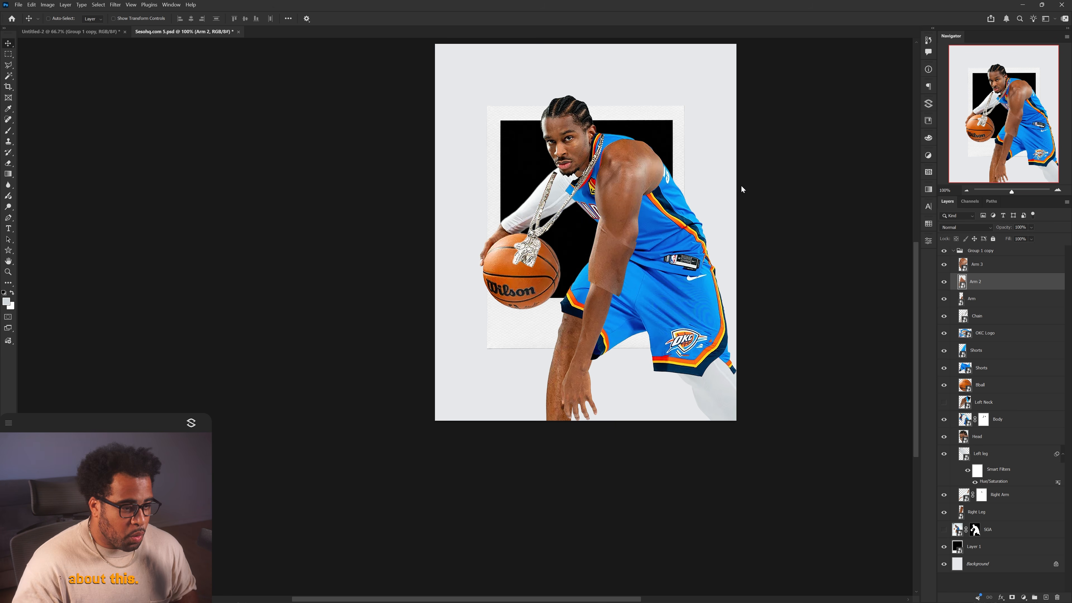
Add a layer mask to Arm 3, trace the shoulder outline with the Pen tool, and mask out everything outside it
{"action": "left_click", "coordinate": [633, 186]}
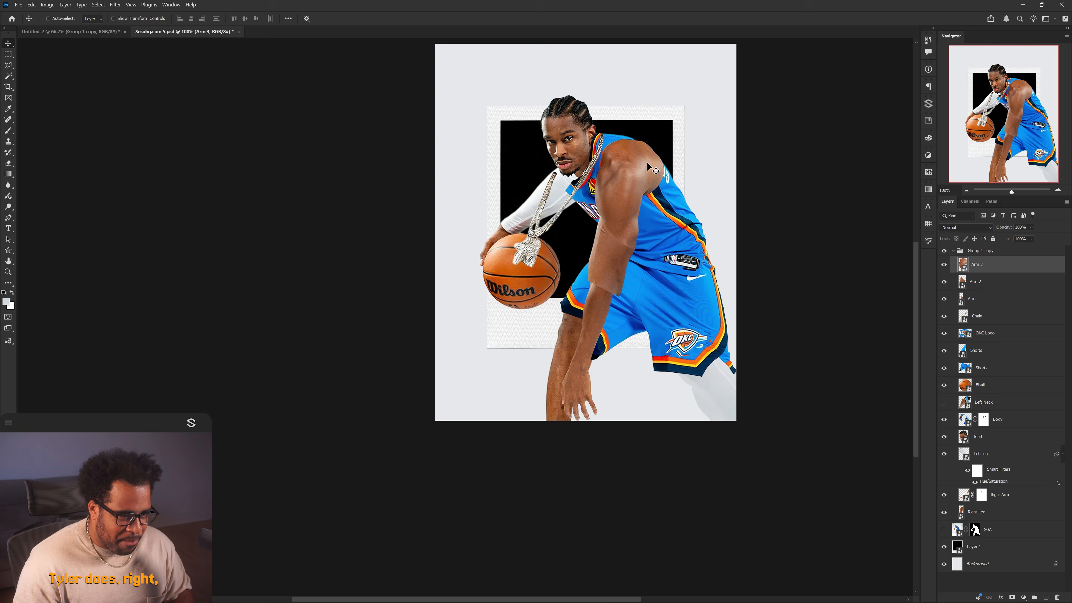
{"action": "scroll", "coordinate": [615, 185], "scroll_direction": "up", "scroll_amount": 2}
{"action": "key", "text": "p"}
{"action": "scroll", "coordinate": [623, 118], "scroll_direction": "up", "scroll_amount": 1}
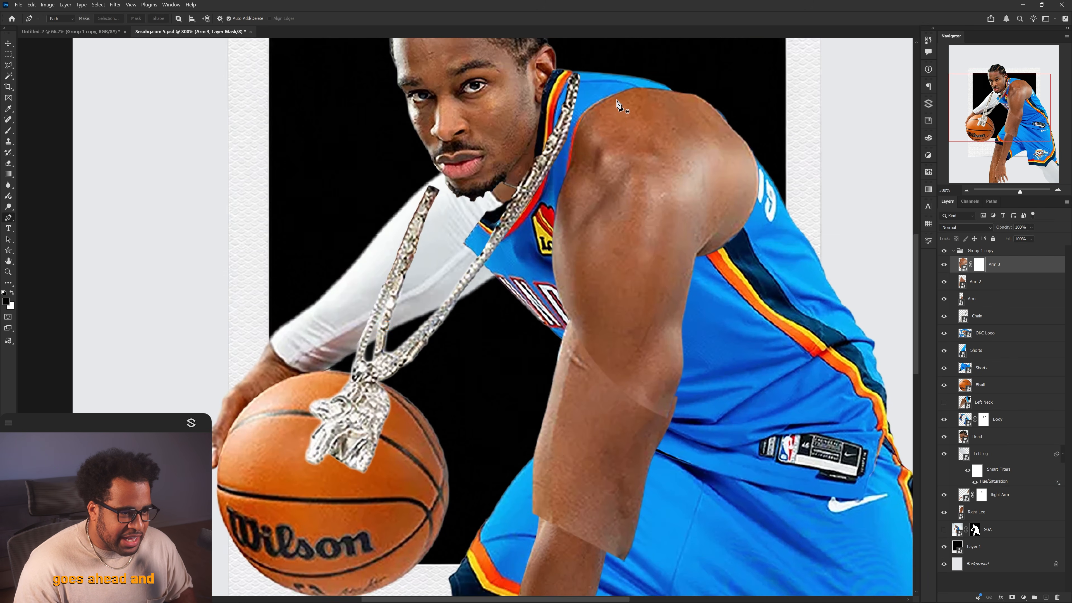
{"action": "left_click_drag", "start_coordinate": [622, 96], "coordinate": [620, 133]}
{"action": "left_click", "coordinate": [676, 113]}
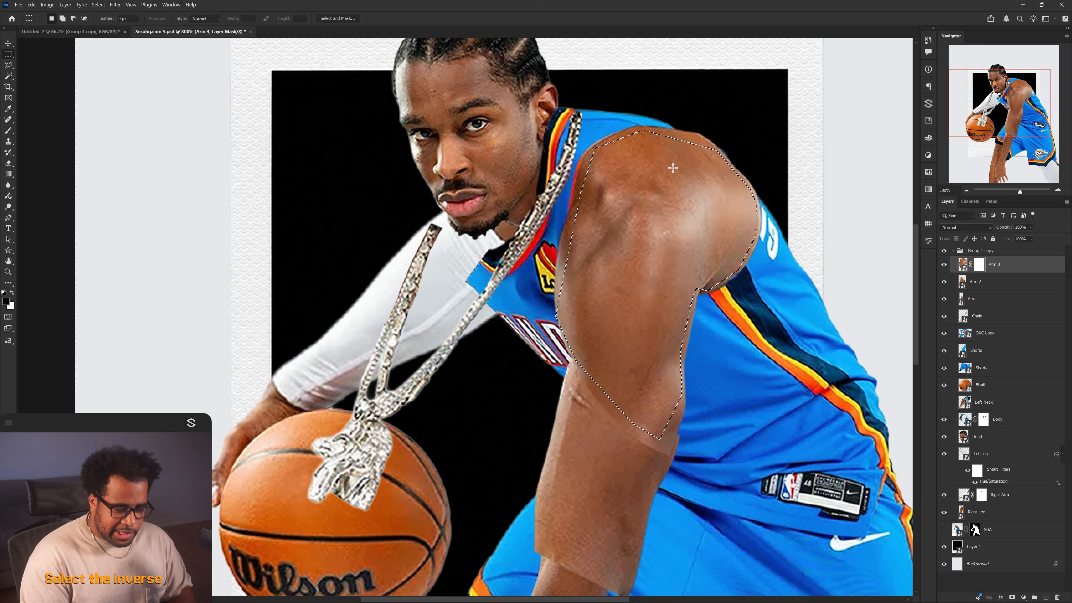
{"action": "key", "text": "alt+Delete"}
{"action": "scroll", "coordinate": [679, 160], "scroll_direction": "down", "scroll_amount": 1}
{"action": "left_click_drag", "start_coordinate": [689, 192], "coordinate": [367, 162]}
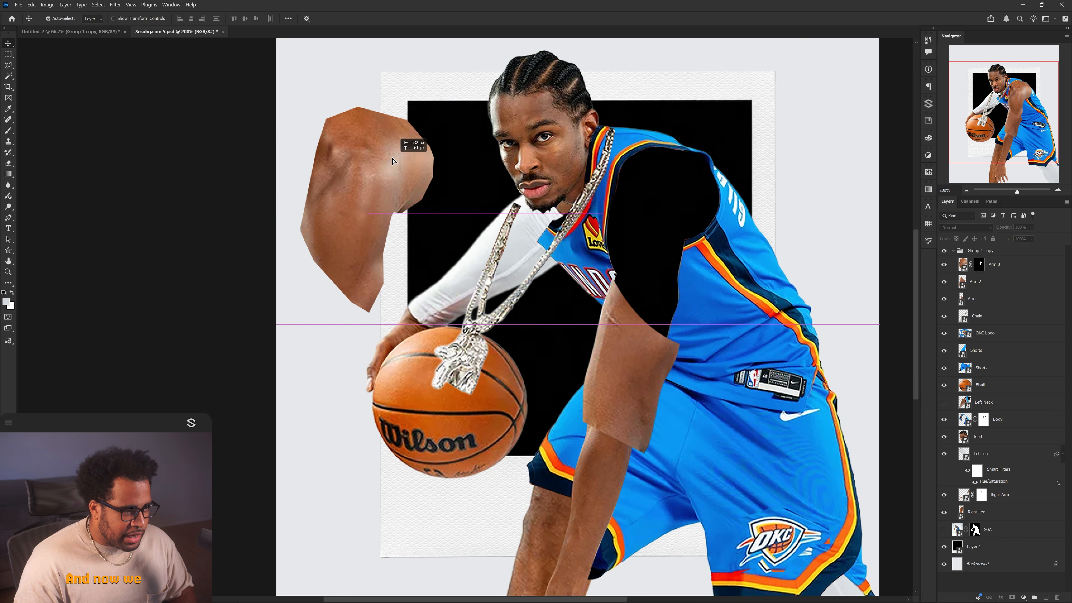
{"action": "key", "text": "ctrl+z"}
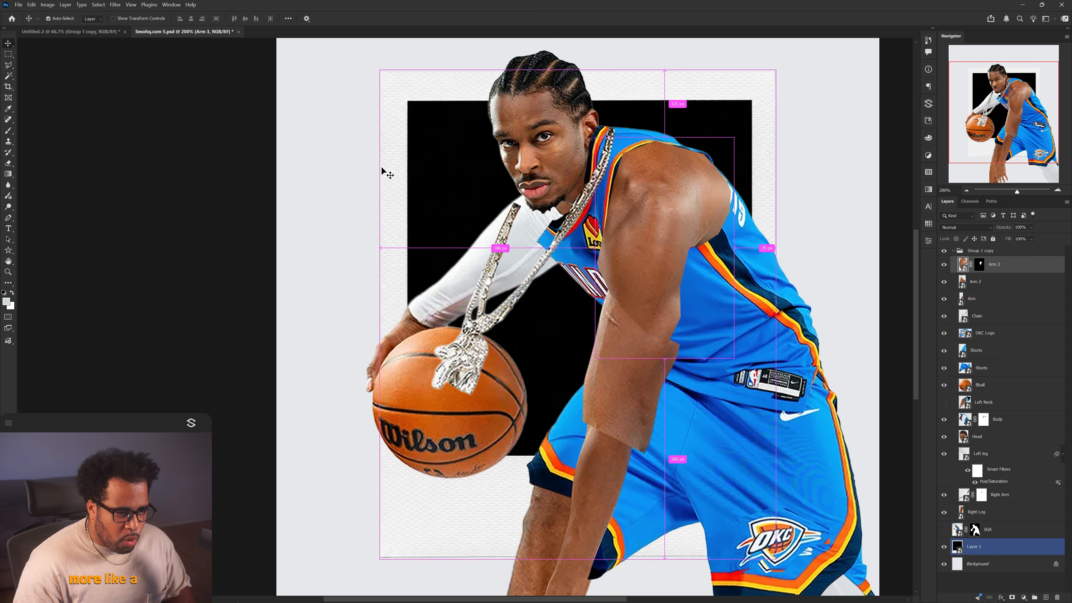
Scale the masked Arm 3 shoulder piece to about 105%
{"action": "key", "text": "ctrl+t"}
{"action": "left_click_drag", "start_coordinate": [686, 138], "coordinate": [686, 133]}
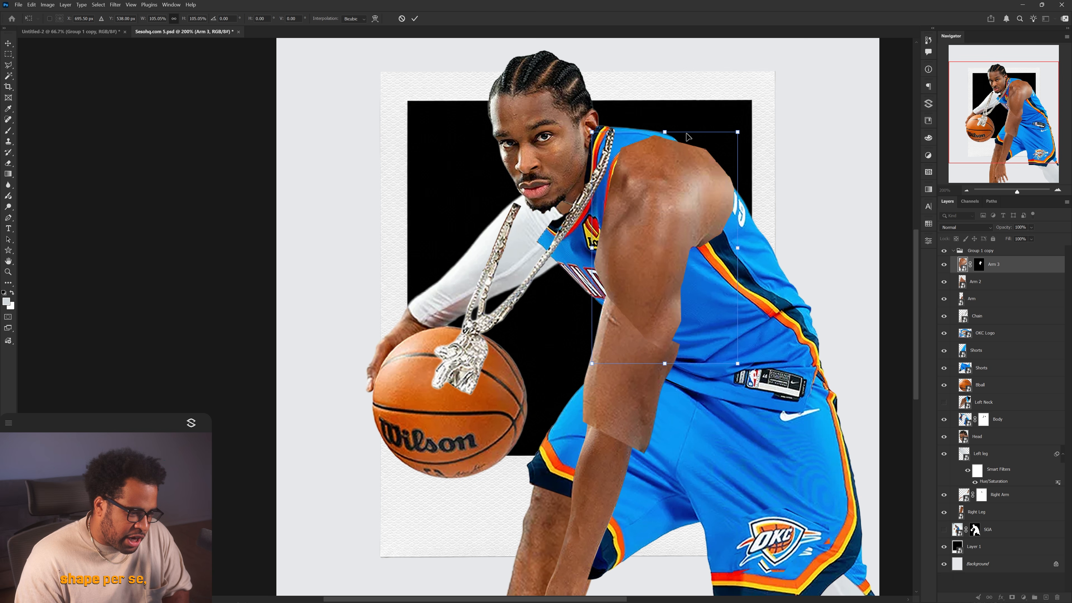
{"action": "key", "text": "Return"}
{"action": "left_click_drag", "start_coordinate": [622, 347], "coordinate": [562, 354]}
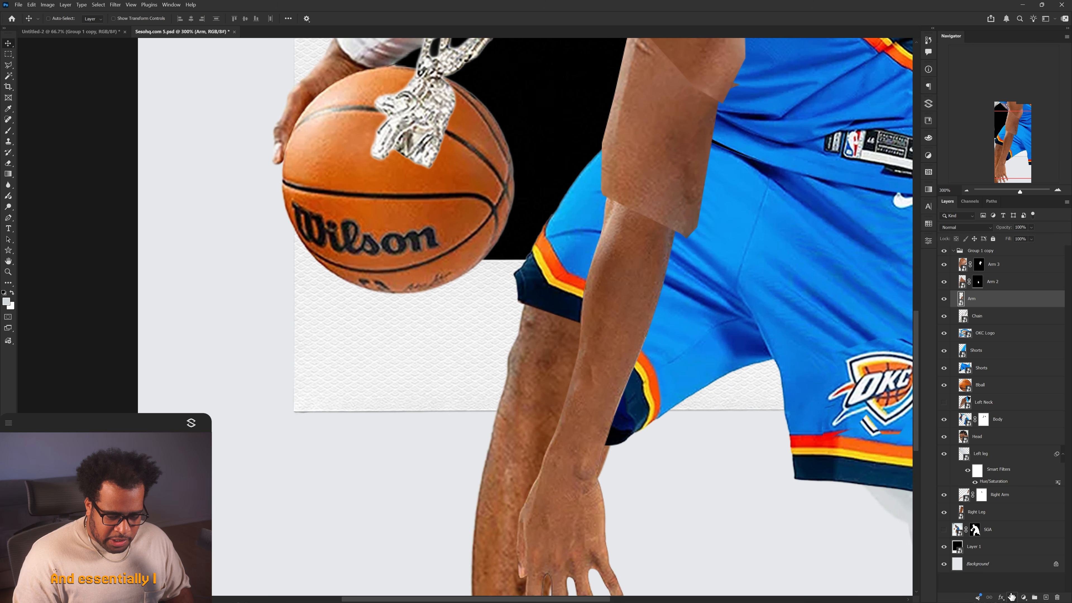
Add a layer mask to the Arm piece and move the forearm and hand away from the upper arm
{"action": "left_click", "coordinate": [1012, 597]}
{"action": "key", "text": "p"}
{"action": "key", "text": "v"}
{"action": "left_click_drag", "start_coordinate": [625, 219], "coordinate": [616, 292]}
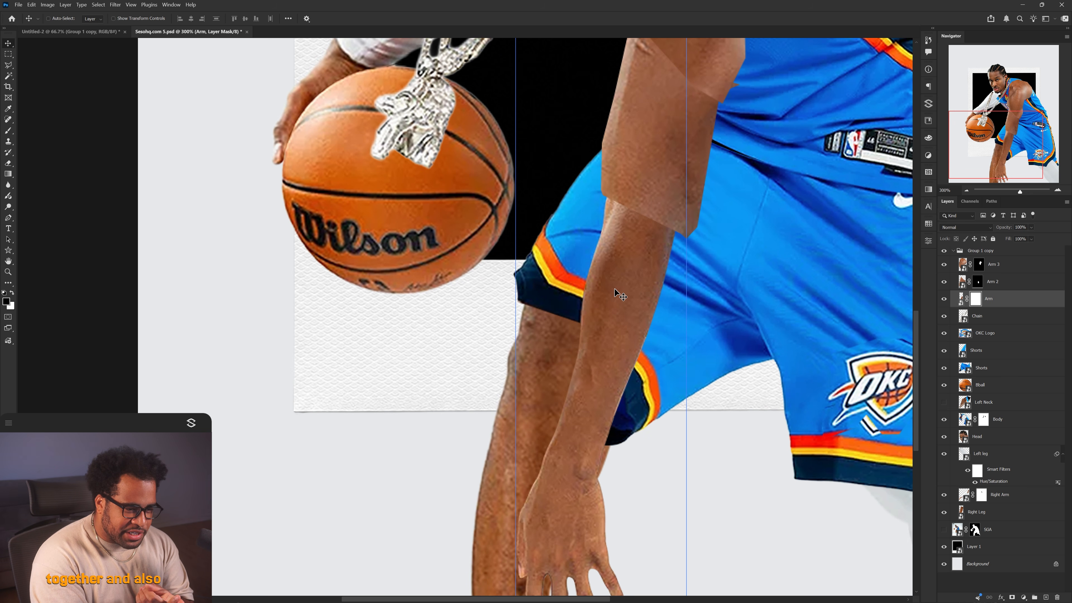
{"action": "left_click_drag", "start_coordinate": [620, 291], "coordinate": [561, 269]}
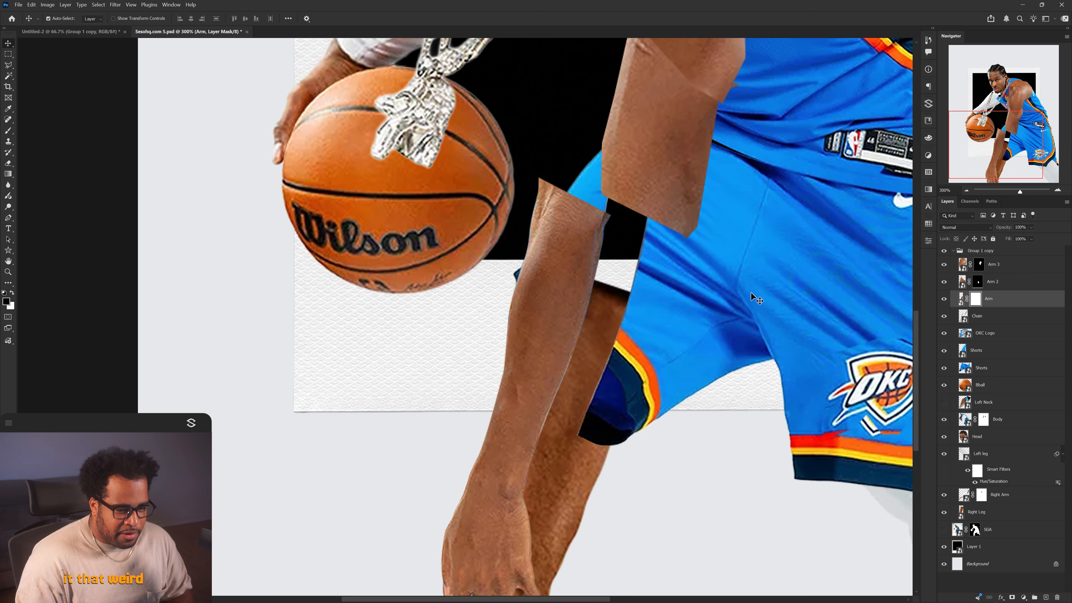
Mask away the surplus along both forearm edges using pen paths, and enlarge the Arm piece in place below Arm 2
{"action": "key", "text": "p"}
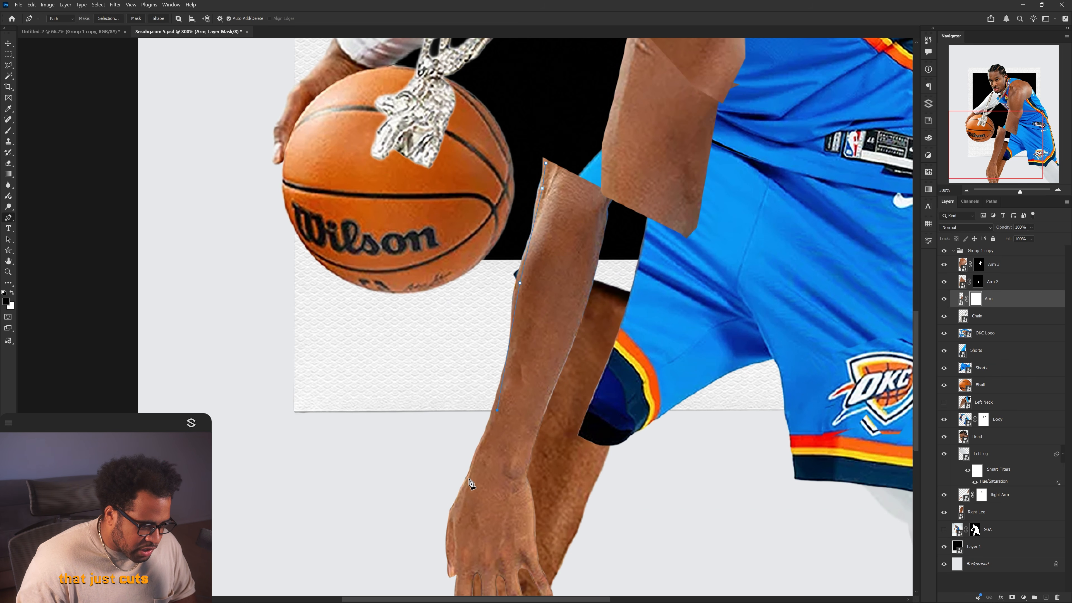
{"action": "left_click_drag", "start_coordinate": [449, 530], "coordinate": [527, 347]}
{"action": "left_click", "coordinate": [653, 155]}
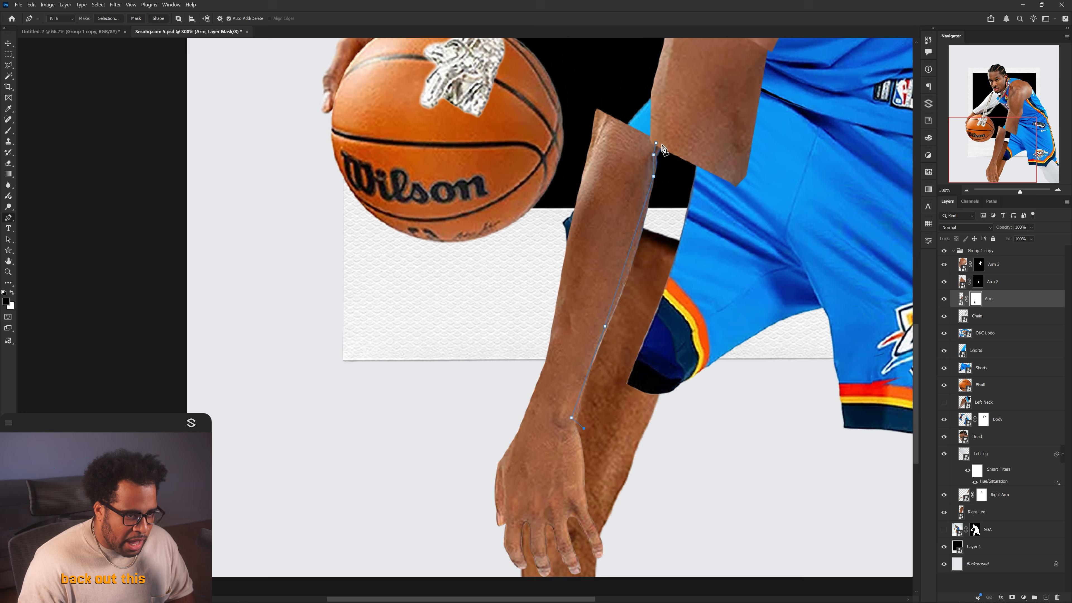
{"action": "left_click", "coordinate": [677, 143]}
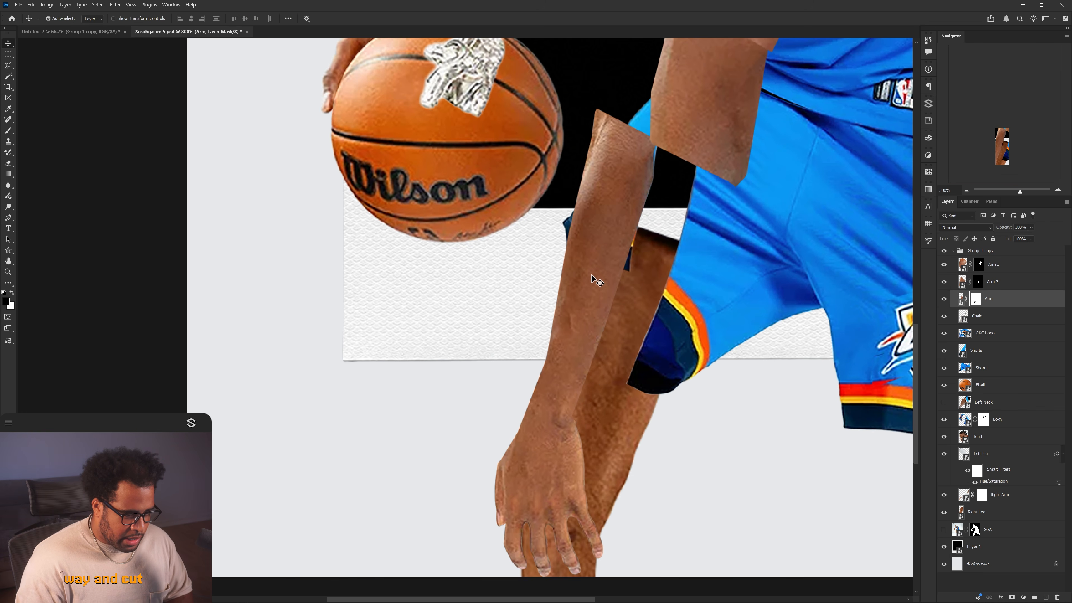
{"action": "left_click_drag", "start_coordinate": [591, 275], "coordinate": [483, 198]}
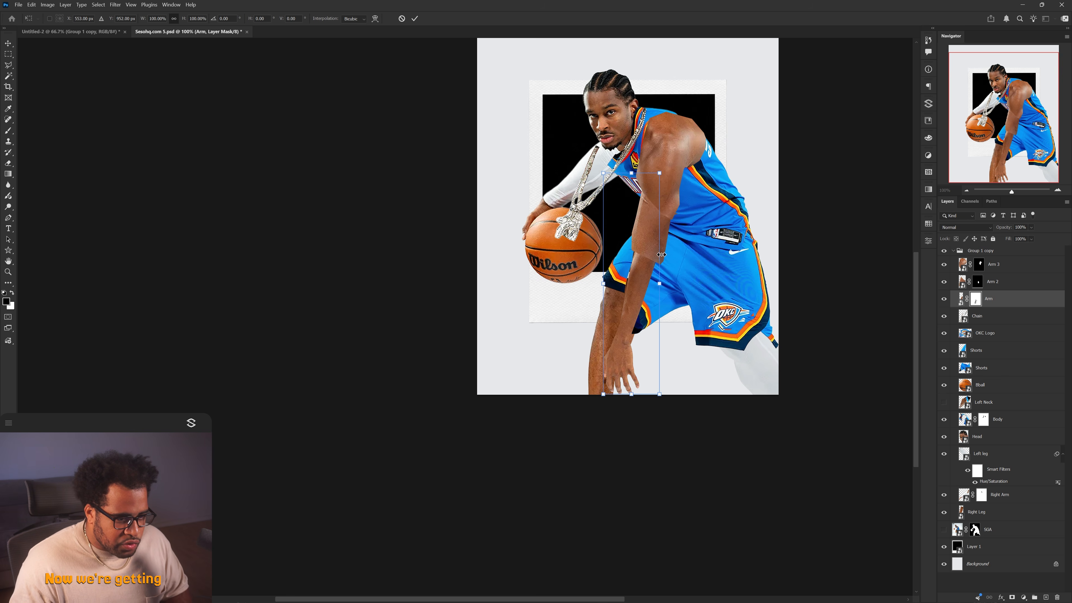
{"action": "left_click_drag", "start_coordinate": [631, 395], "coordinate": [622, 454]}
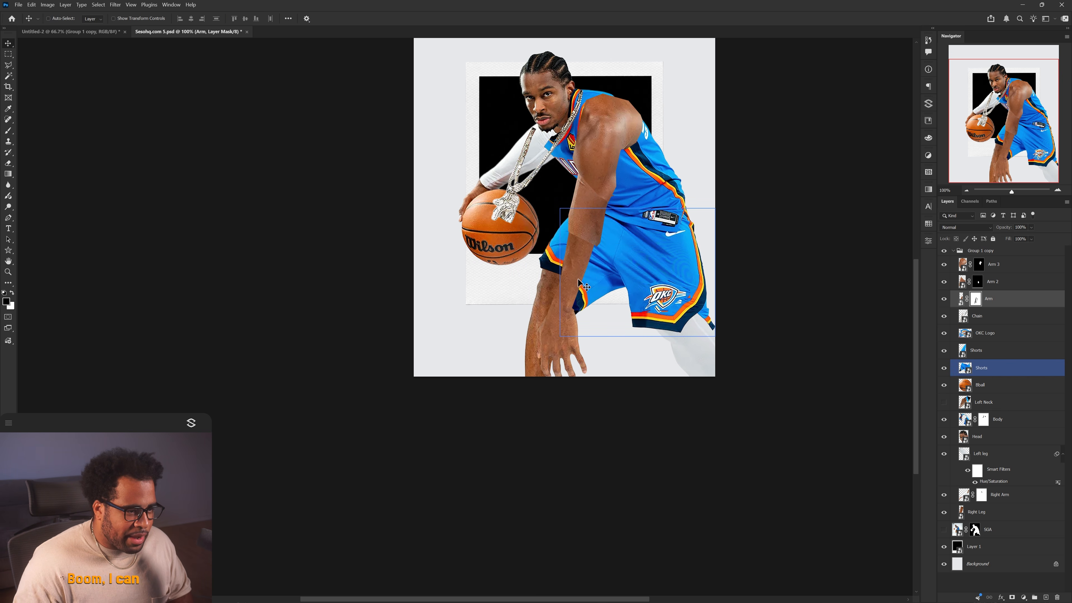
Undo the trial move of the large Shorts piece and add a layer mask to it
{"action": "left_click_drag", "start_coordinate": [624, 254], "coordinate": [637, 323]}
{"action": "key", "text": "ctrl+z"}
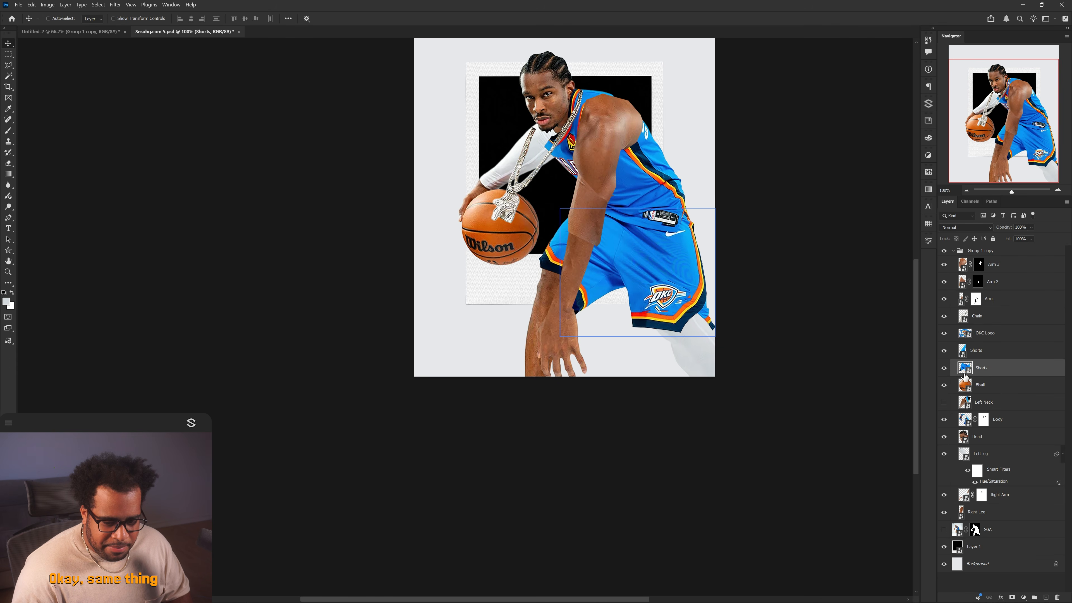
{"action": "left_click", "coordinate": [1011, 597]}
{"action": "key", "text": "p"}
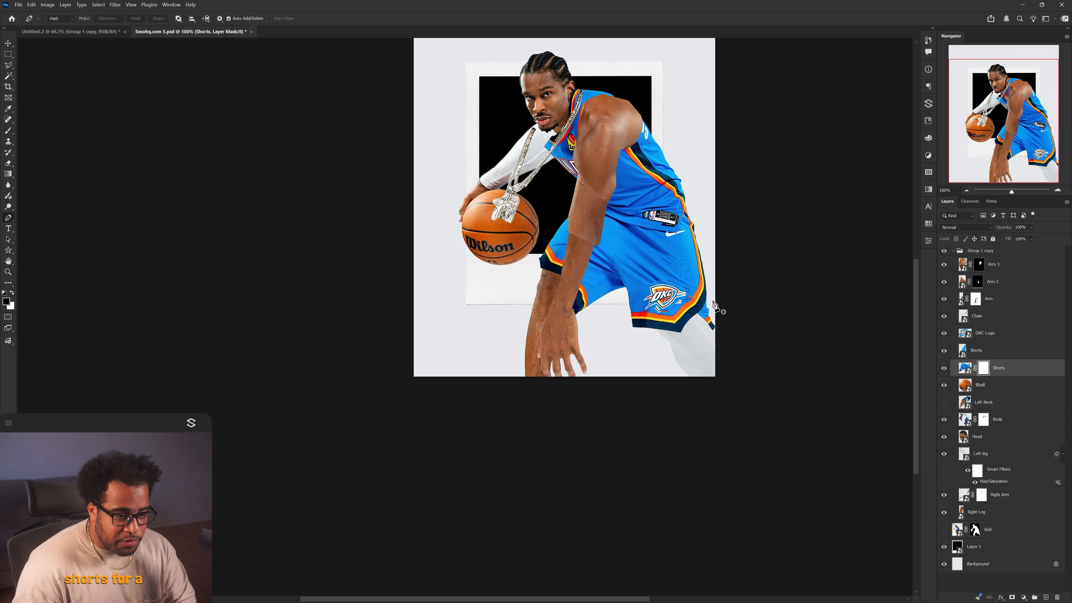
Add a layer mask to the upper Shorts piece and convert the pen path around the shorts into a selection
{"action": "key", "text": "ctrl+plus"}
{"action": "key", "text": "ctrl+plus"}
{"action": "key", "text": "ctrl+plus"}
{"action": "left_click", "coordinate": [988, 350]}
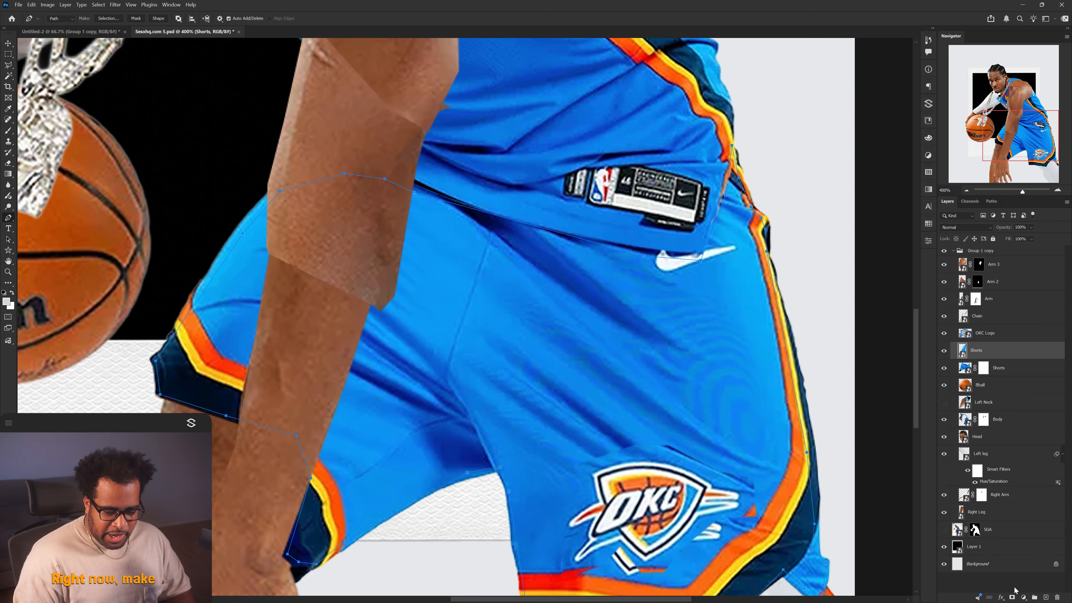
{"action": "left_click", "coordinate": [1011, 597]}
{"action": "key", "text": "ctrl+Return"}
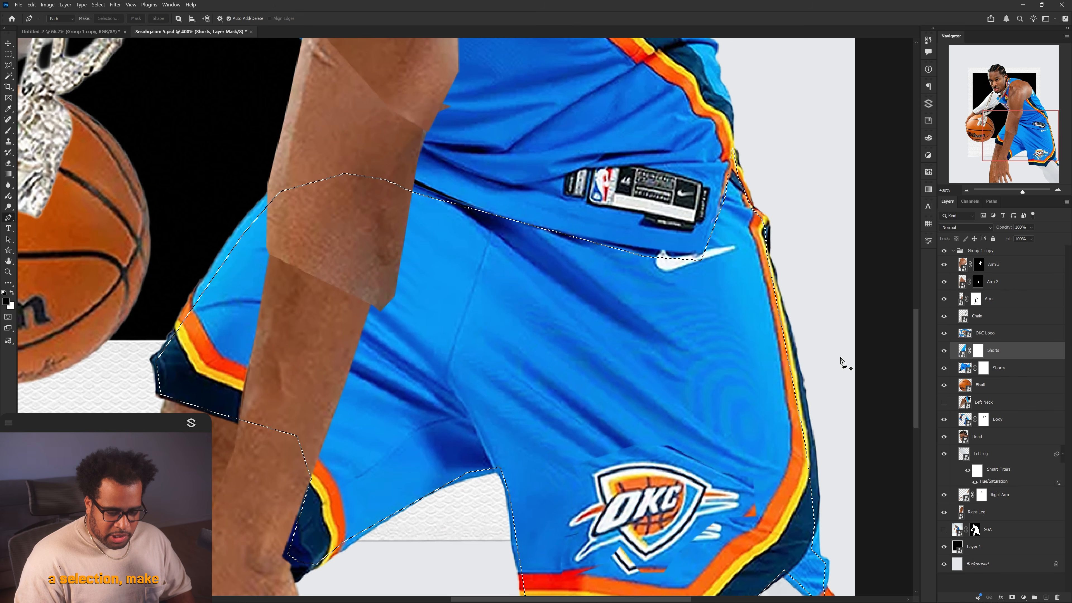
Invert the selection, fill it with black on both Shorts masks to hide everything outside the outline, and deselect
{"action": "key", "text": "m"}
{"action": "right_click", "coordinate": [684, 305]}
{"action": "left_click", "coordinate": [708, 316]}
{"action": "key", "text": "alt+BackSpace"}
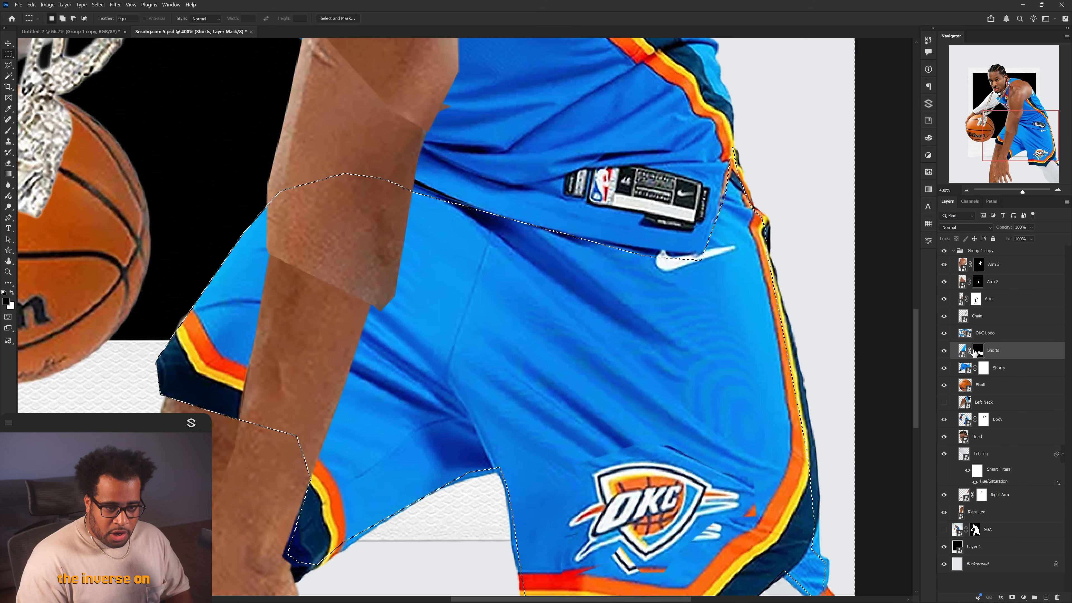
{"action": "left_click", "coordinate": [986, 369]}
{"action": "key", "text": "alt+BackSpace"}
{"action": "key", "text": "ctrl+d"}
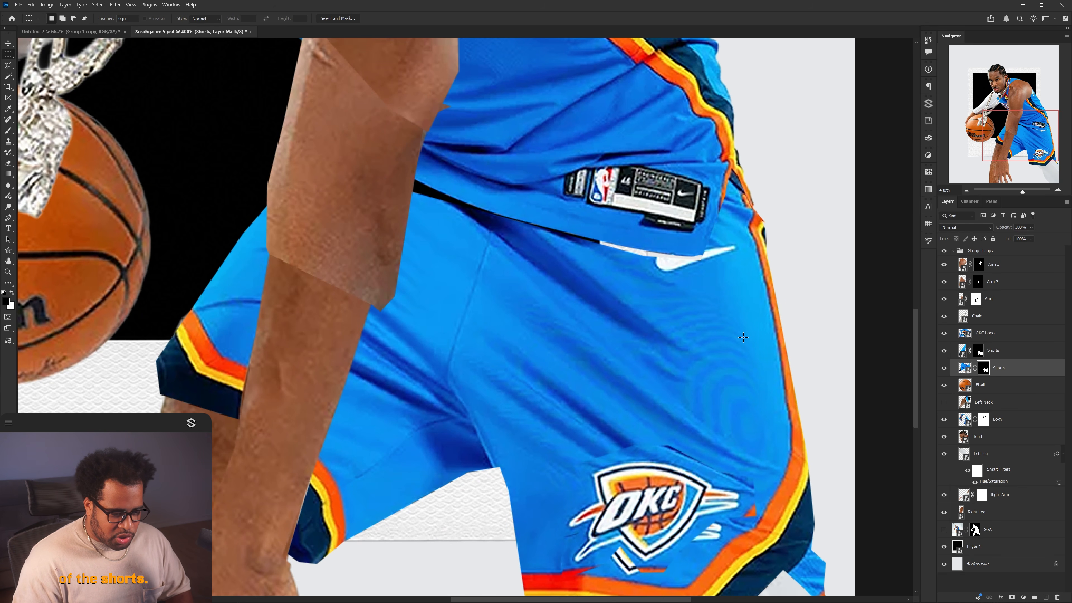
Try moving the masked Shorts pieces and the basketball, undoing the trial moves
{"action": "scroll", "coordinate": [743, 335], "scroll_direction": "down", "scroll_amount": 2}
{"action": "key", "text": "v"}
{"action": "left_click", "coordinate": [843, 357]}
{"action": "left_click_drag", "start_coordinate": [695, 374], "coordinate": [707, 339]}
{"action": "key", "text": "ctrl+z"}
{"action": "key", "text": "ctrl+z"}
{"action": "left_click_drag", "start_coordinate": [637, 350], "coordinate": [663, 423]}
{"action": "left_click_drag", "start_coordinate": [405, 338], "coordinate": [470, 364]}
{"action": "key", "text": "ctrl+z"}
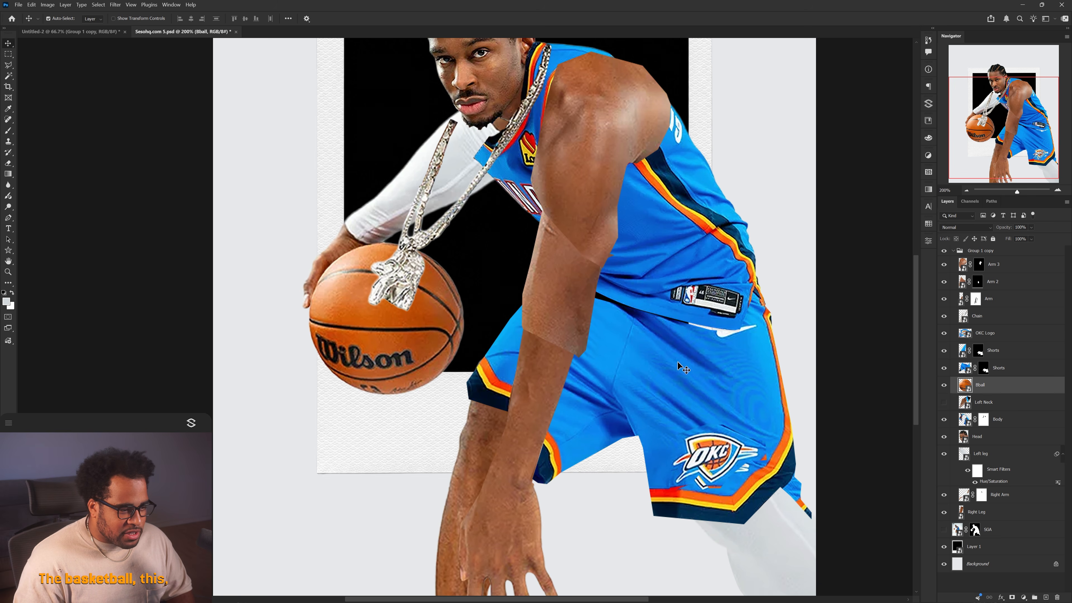
Add a layer mask to the Bball piece
{"action": "left_click_drag", "start_coordinate": [681, 366], "coordinate": [852, 380]}
{"action": "left_click", "coordinate": [1012, 597]}
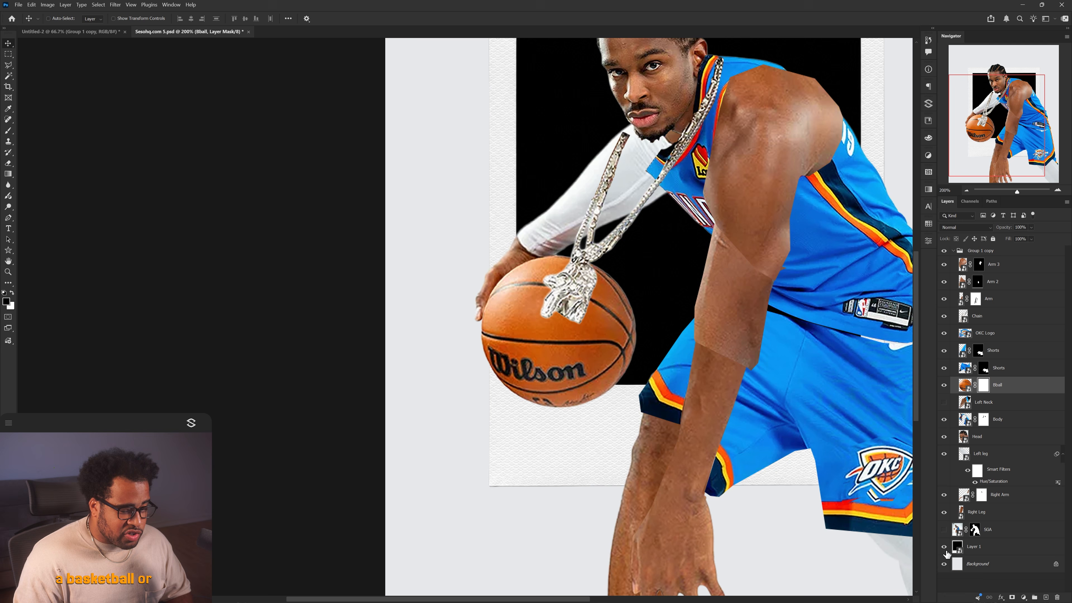
{"action": "key", "text": "p"}
{"action": "scroll", "coordinate": [536, 263], "scroll_direction": "up", "scroll_amount": 1}
{"action": "left_click_drag", "start_coordinate": [549, 255], "coordinate": [580, 242]}
Add a layer mask to the Head piece and trim it to an angular pen outline
{"action": "left_click", "coordinate": [977, 437]}
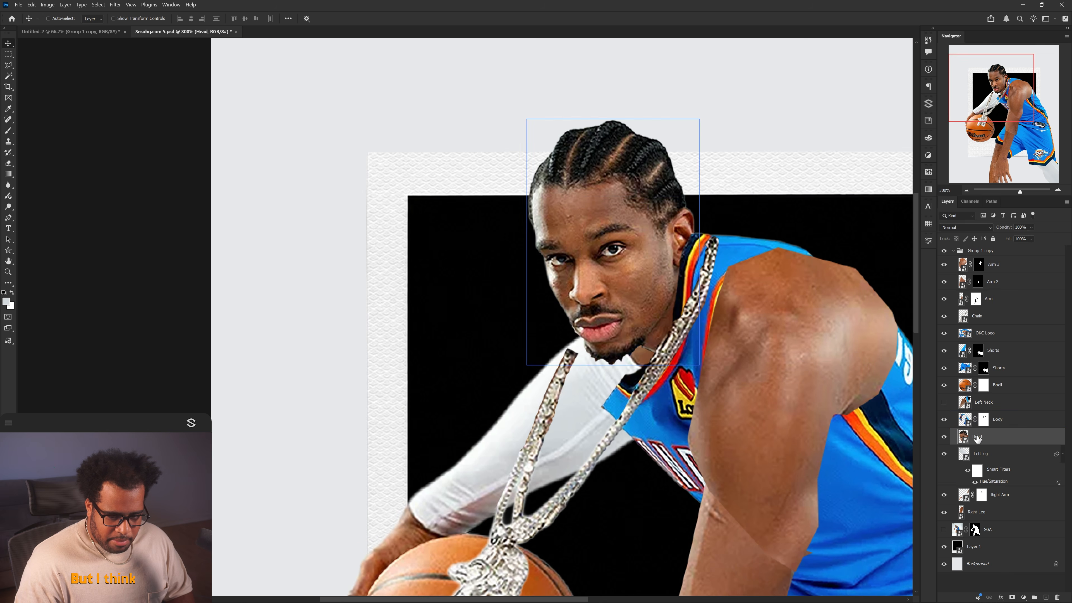
{"action": "left_click", "coordinate": [1012, 596]}
{"action": "key", "text": "p"}
{"action": "scroll", "coordinate": [677, 194], "scroll_direction": "up", "scroll_amount": 1}
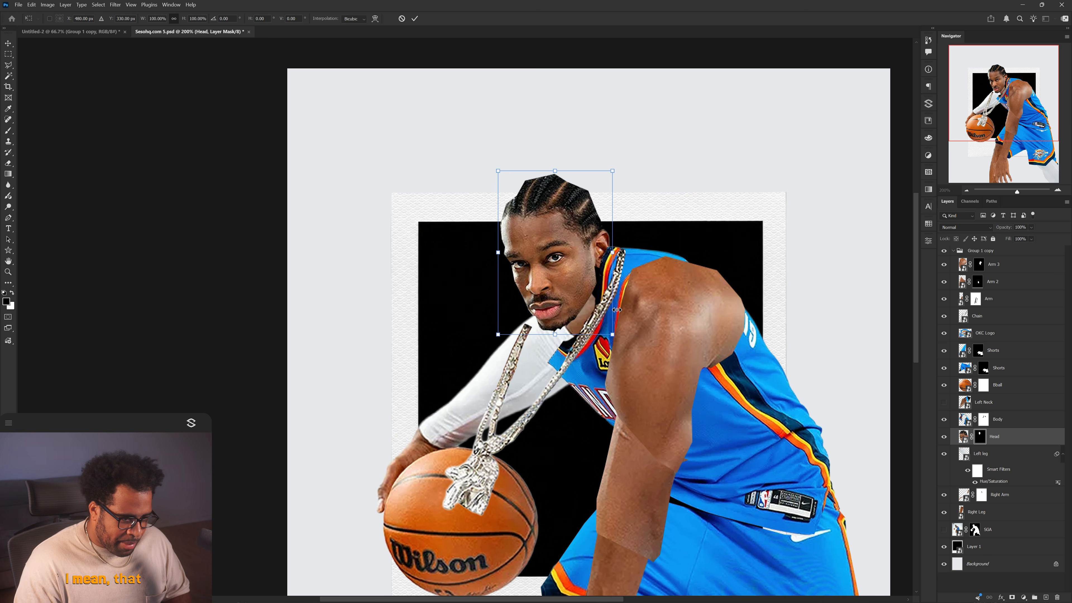
Try enlarging and moving the Head piece, cancelling both changes
{"action": "left_click_drag", "start_coordinate": [613, 336], "coordinate": [640, 347]}
{"action": "key", "text": "Escape"}
{"action": "left_click_drag", "start_coordinate": [574, 278], "coordinate": [531, 241]}
{"action": "key", "text": "ctrl+z"}
{"action": "scroll", "coordinate": [572, 289], "scroll_direction": "up", "scroll_amount": 1}
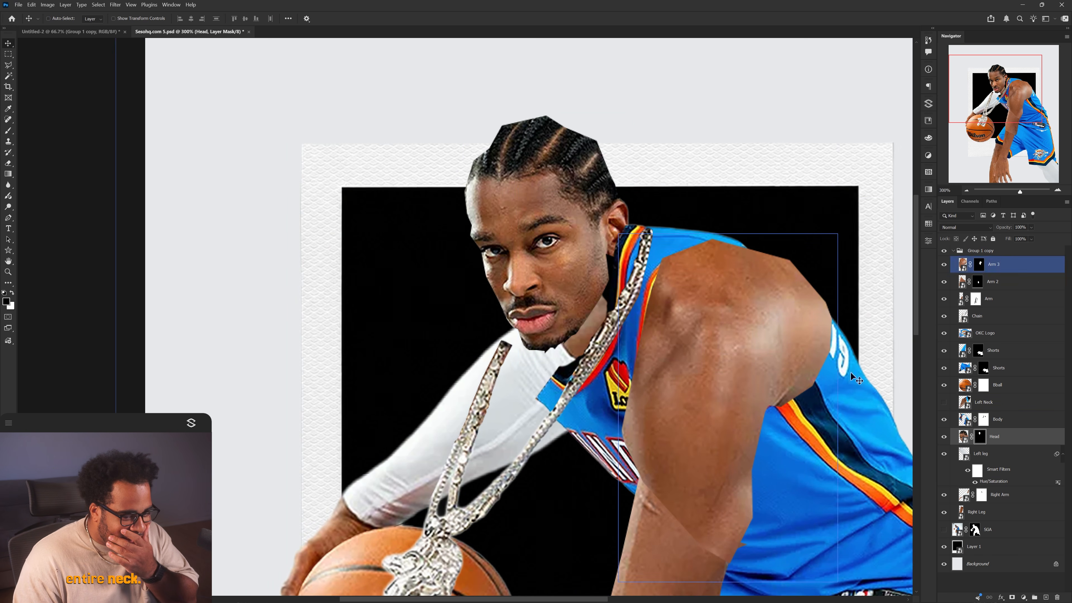
Duplicate the Head layer below itself and brush the copy's mask so only the neck piece remains
{"action": "left_click_drag", "start_coordinate": [994, 437], "coordinate": [994, 447]}
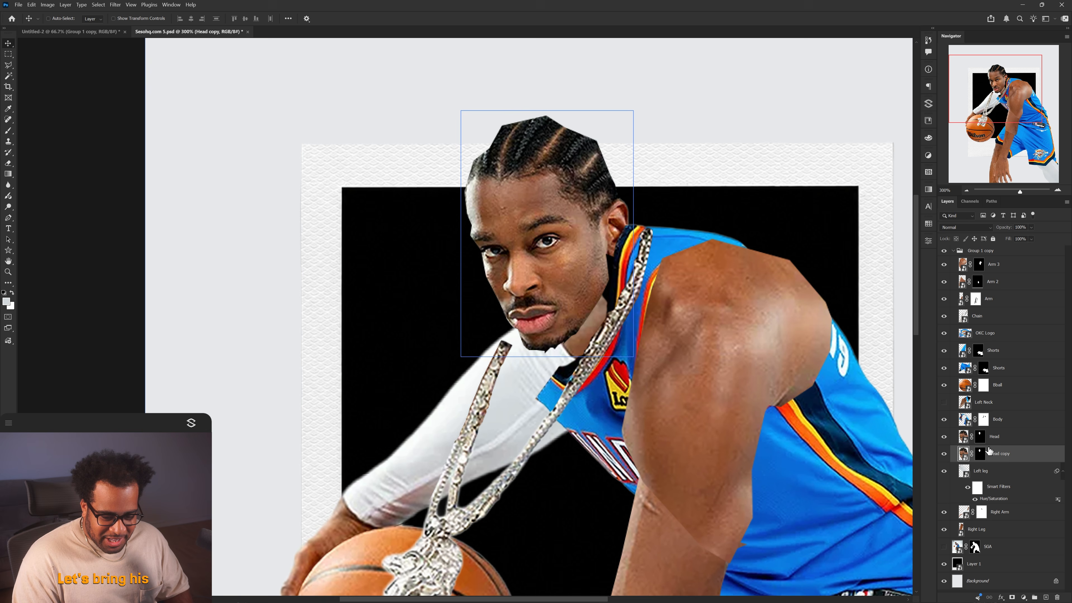
{"action": "right_click", "coordinate": [978, 453]}
{"action": "mouse_move", "coordinate": [363, 90]}
{"action": "left_mouse_down"}
{"action": "mouse_move", "coordinate": [305, 85]}
{"action": "mouse_move", "coordinate": [271, 111]}
{"action": "mouse_move", "coordinate": [260, 151]}
{"action": "mouse_move", "coordinate": [265, 207]}
{"action": "mouse_move", "coordinate": [309, 296]}
{"action": "mouse_move", "coordinate": [338, 321]}
{"action": "mouse_move", "coordinate": [360, 315]}
{"action": "left_mouse_up"}
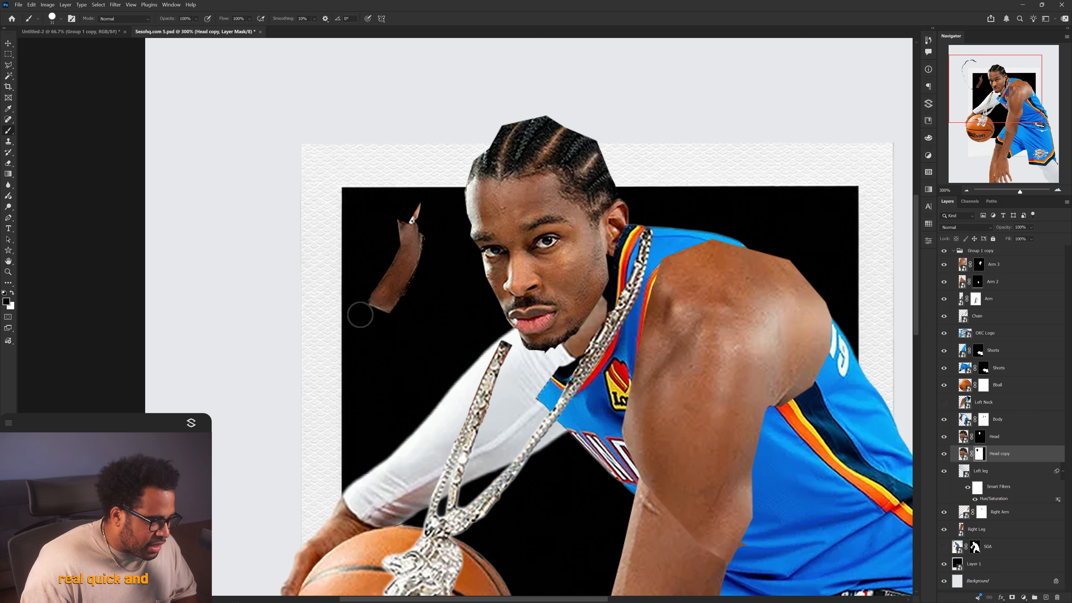
{"action": "left_click_drag", "start_coordinate": [426, 200], "coordinate": [411, 212]}
Move the neck piece back behind the head and collar, and fine-tune its placement with Free Transform
{"action": "key", "text": "v"}
{"action": "left_click_drag", "start_coordinate": [406, 265], "coordinate": [617, 300]}
{"action": "key", "text": "ctrl+t"}
{"action": "key", "text": "Return"}
{"action": "left_click", "coordinate": [1004, 458]}
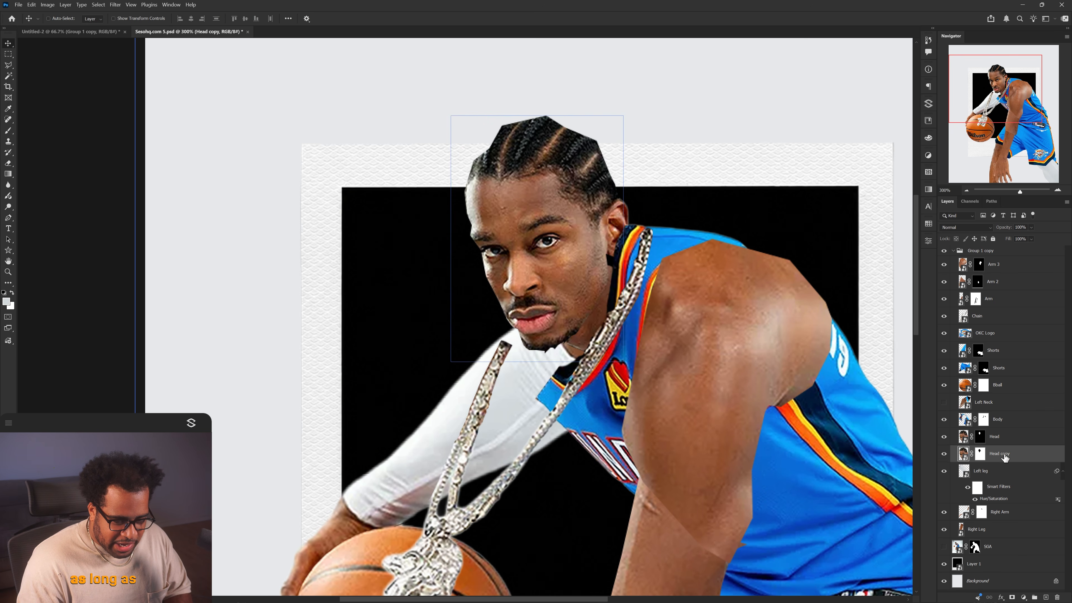
{"action": "key", "text": "ctrl+t"}
{"action": "left_click_drag", "start_coordinate": [659, 224], "coordinate": [657, 215]}
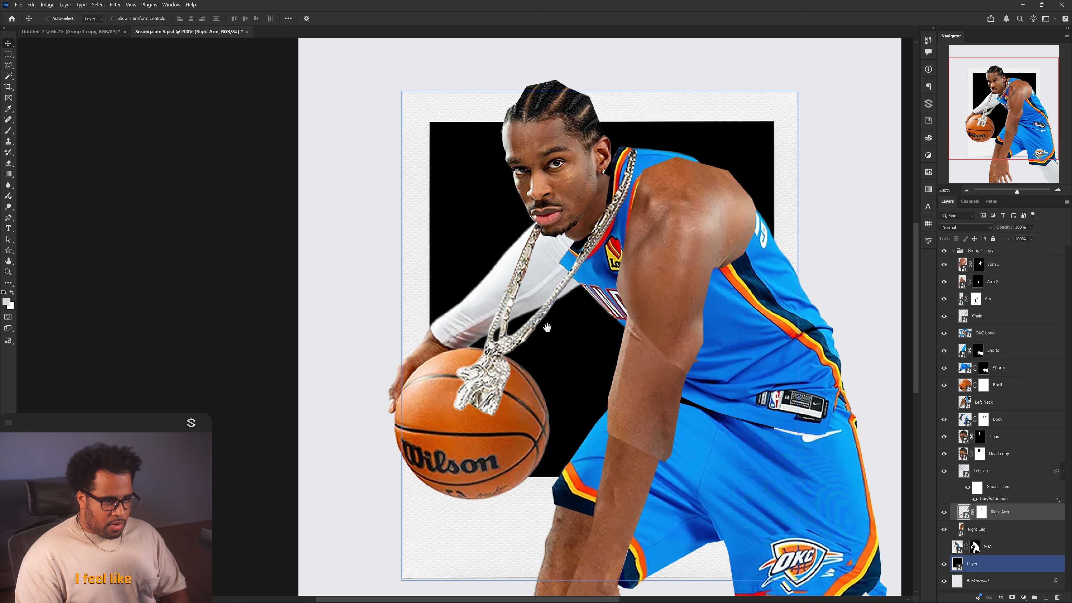
Mask the Right Arm piece to a pen outline and move the arm and basketball outward from the body
{"action": "left_click_drag", "start_coordinate": [532, 274], "coordinate": [510, 288]}
{"action": "key", "text": "ctrl+z"}
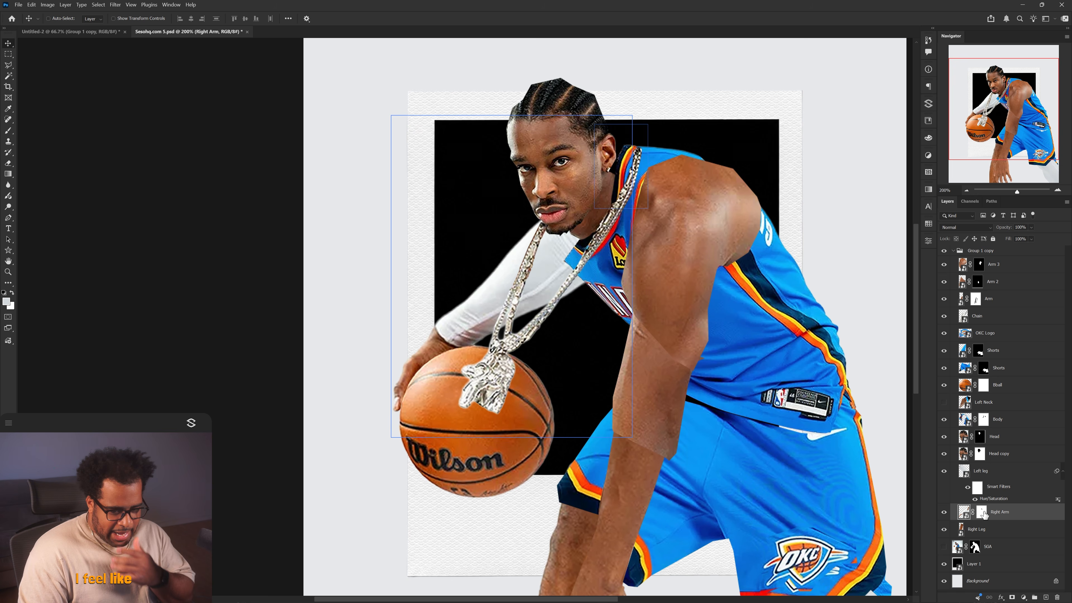
{"action": "left_click", "coordinate": [981, 512]}
{"action": "key", "text": "p"}
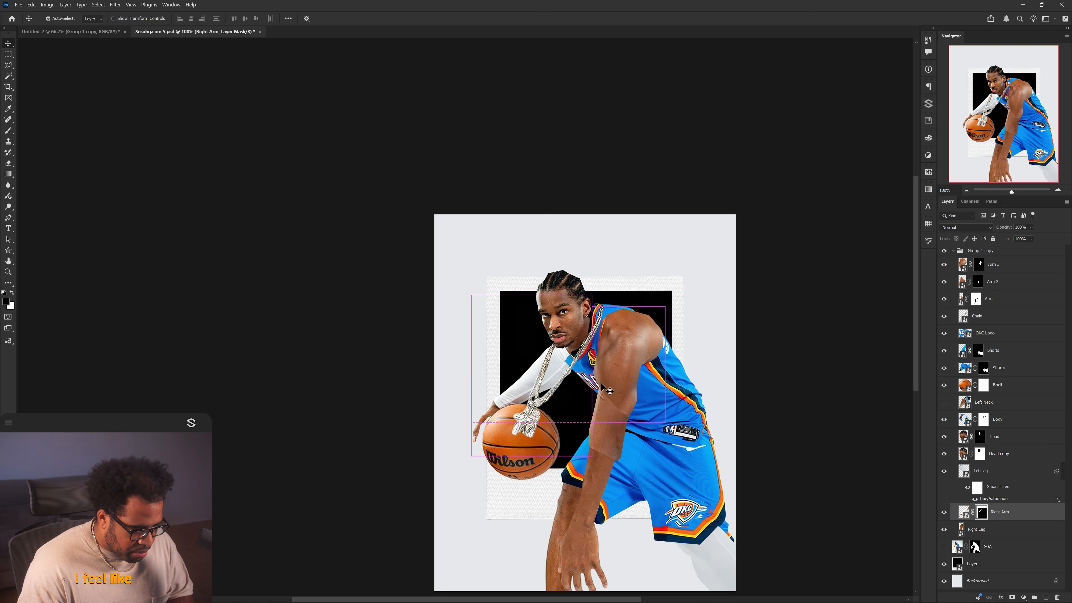
{"action": "mouse_move", "coordinate": [597, 375]}
{"action": "left_mouse_down"}
{"action": "mouse_move", "coordinate": [713, 375]}
{"action": "mouse_move", "coordinate": [597, 377]}
{"action": "left_mouse_up"}
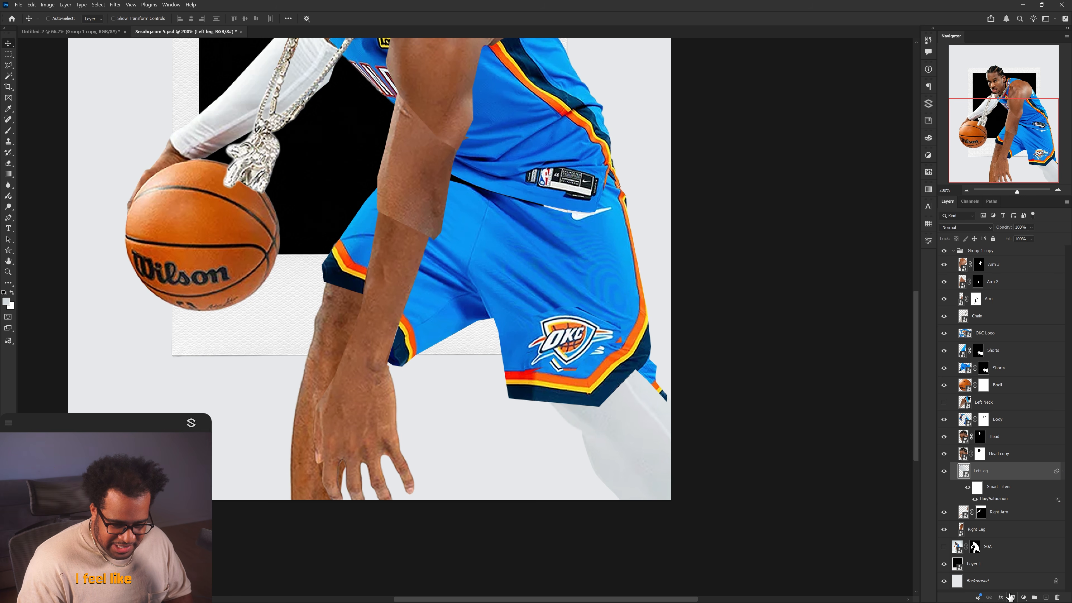
Add a layer mask to the Left leg piece and trim the leg to a pen outline
{"action": "left_click", "coordinate": [1010, 597]}
{"action": "key", "text": "p"}
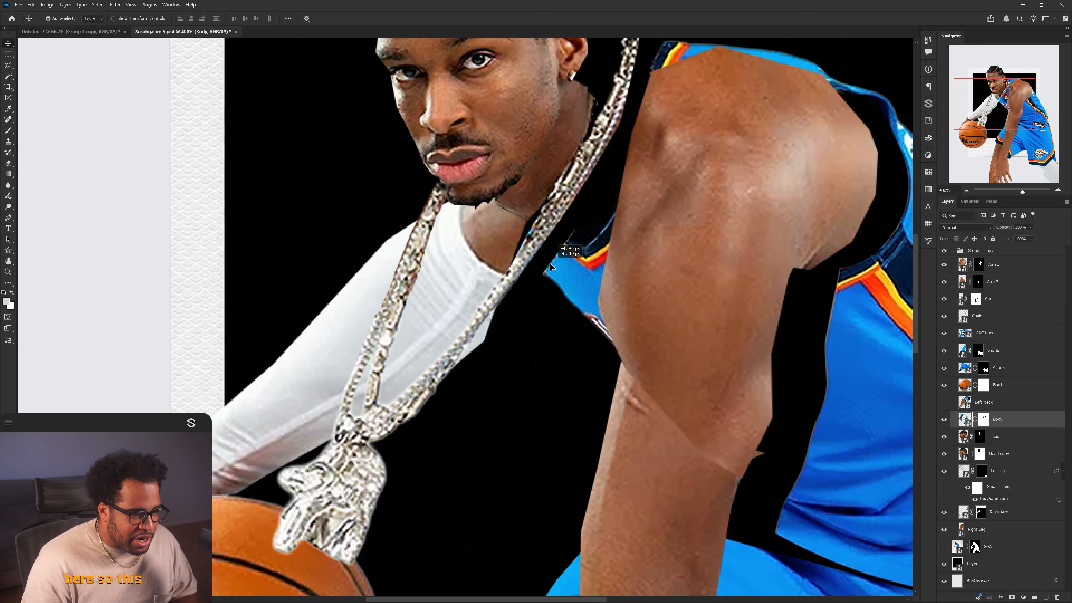
Try shifting the pieces around the neckline, including the Body piece
{"action": "left_click_drag", "start_coordinate": [551, 267], "coordinate": [547, 266]}
{"action": "scroll", "coordinate": [513, 259], "scroll_direction": "up", "scroll_amount": 1}
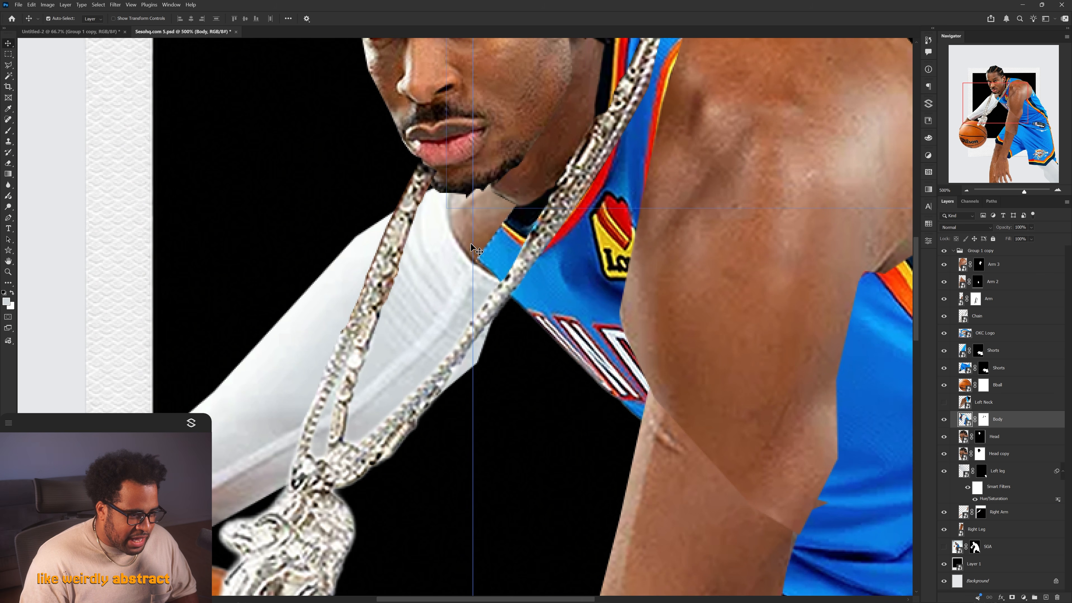
{"action": "left_click_drag", "start_coordinate": [469, 243], "coordinate": [430, 227]}
{"action": "left_click_drag", "start_coordinate": [512, 254], "coordinate": [540, 288]}
Trace a pen path along the neck and sleeve edge with the Body layer hidden, show Body again, and load the path as a selection
{"action": "left_click", "coordinate": [944, 419]}
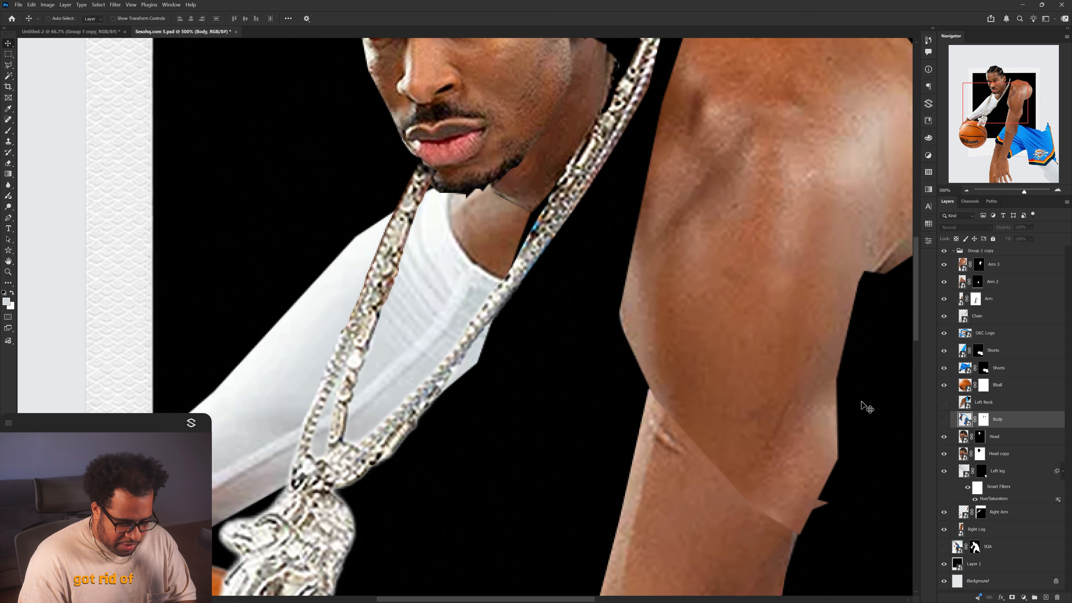
{"action": "key", "text": "p"}
{"action": "left_click", "coordinate": [502, 286]}
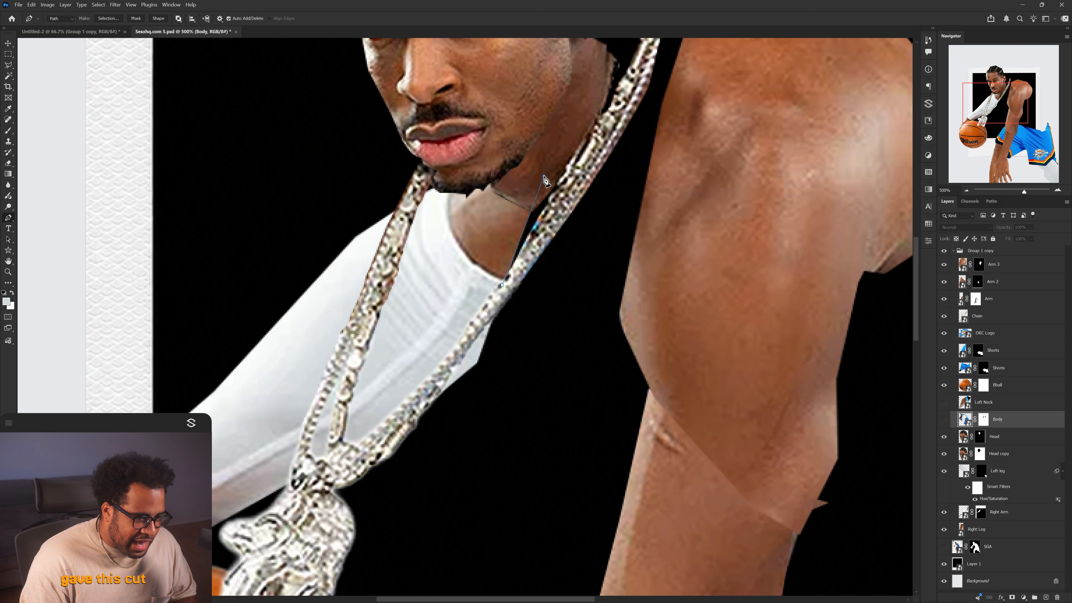
{"action": "left_click", "coordinate": [945, 419]}
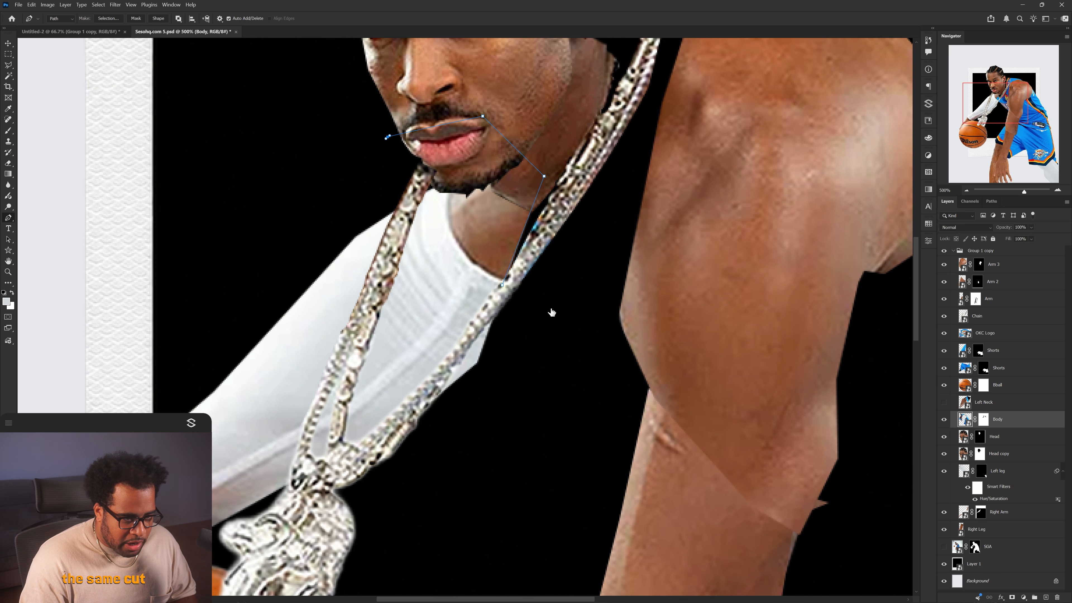
{"action": "left_click", "coordinate": [367, 280]}
{"action": "left_click", "coordinate": [503, 286]}
{"action": "key", "text": "ctrl+Return"}
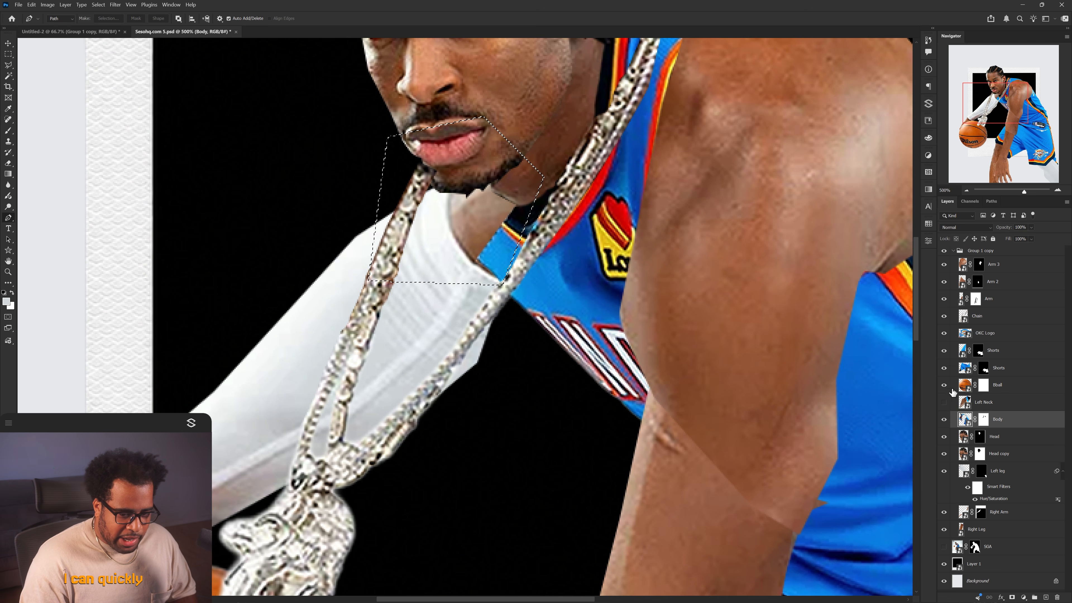
Mask the selected neckline area out of the Body piece and deselect
{"action": "left_click", "coordinate": [983, 419]}
{"action": "key", "text": "alt+BackSpace"}
{"action": "key", "text": "ctrl+d"}
{"action": "key", "text": "v"}
{"action": "scroll", "coordinate": [605, 287], "scroll_direction": "down", "scroll_amount": 5}
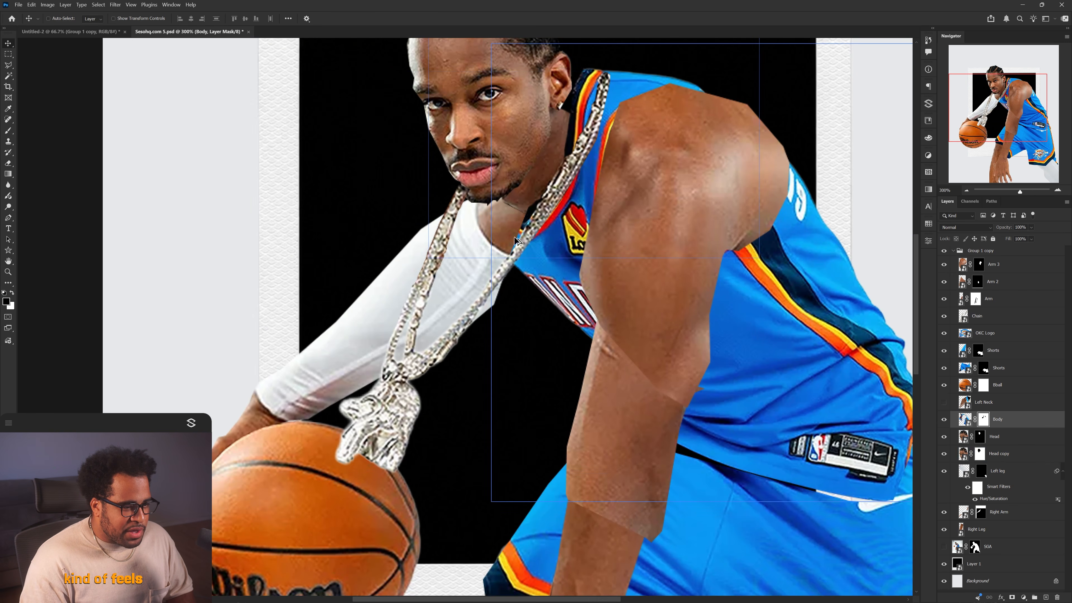
Duplicate the Body layer, move the copy off the player, and cut out its chest lettering as a separate piece using a pen path
{"action": "scroll", "coordinate": [542, 229], "scroll_direction": "up", "scroll_amount": 3}
{"action": "key", "text": "p"}
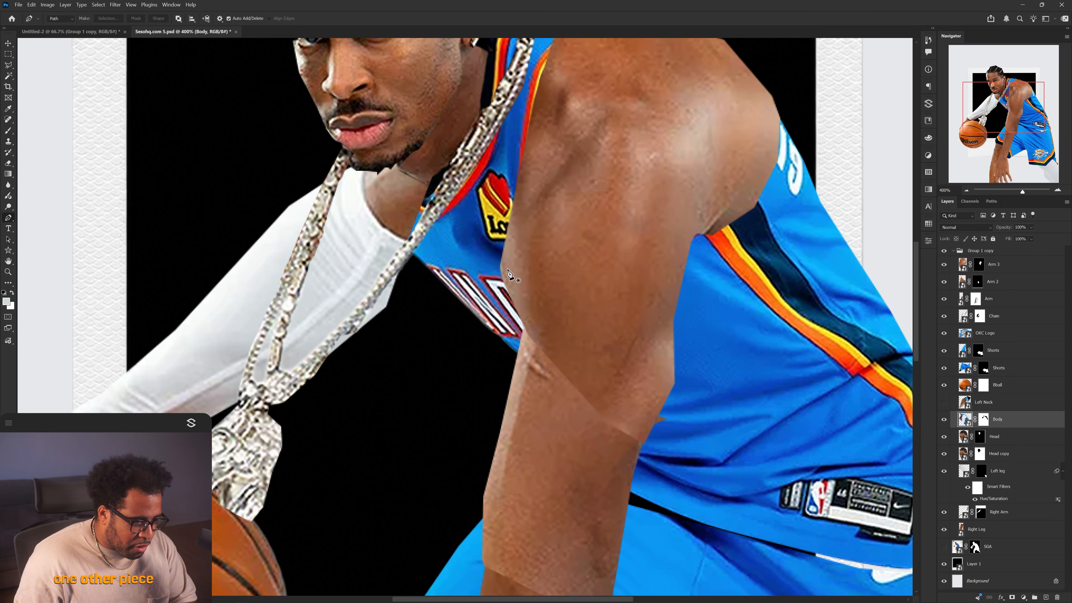
{"action": "key", "text": "ctrl+j"}
{"action": "scroll", "coordinate": [522, 258], "scroll_direction": "down", "scroll_amount": 3}
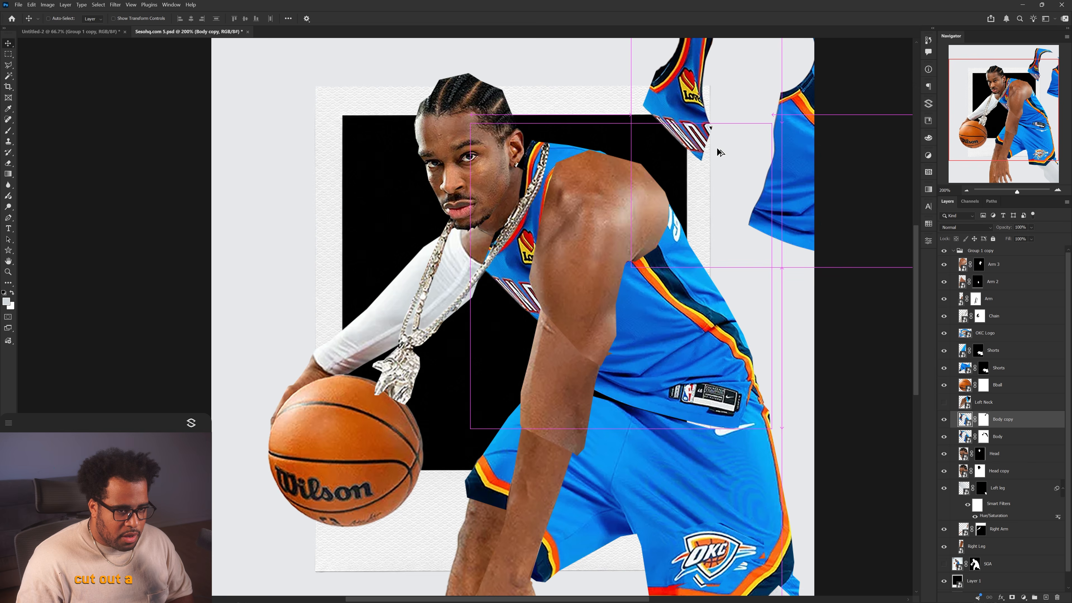
{"action": "scroll", "coordinate": [593, 163], "scroll_direction": "up", "scroll_amount": 3}
{"action": "left_click", "coordinate": [721, 127]}
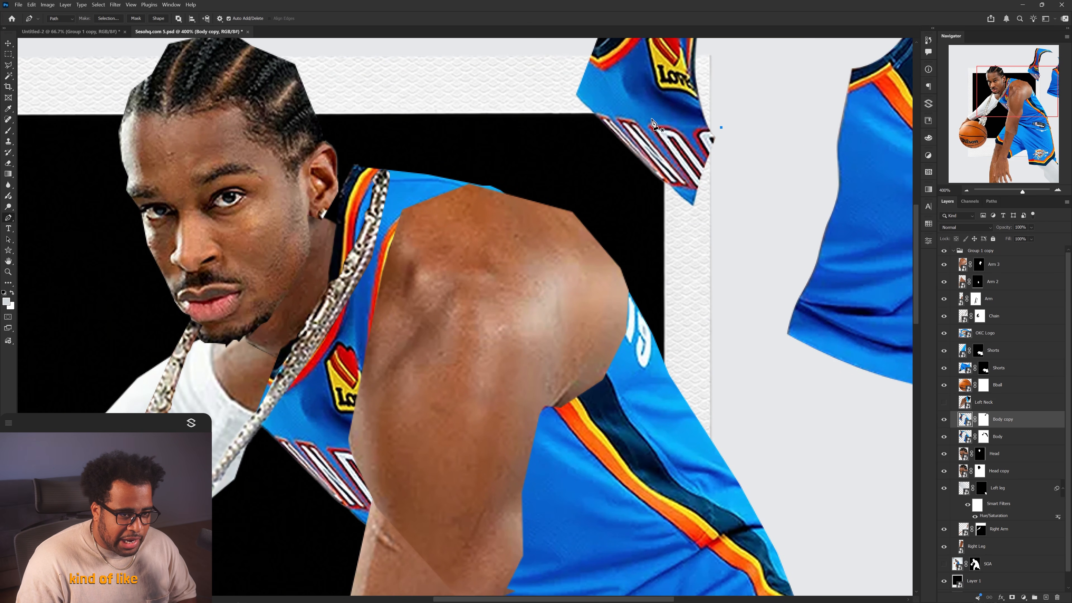
{"action": "left_click", "coordinate": [644, 205]}
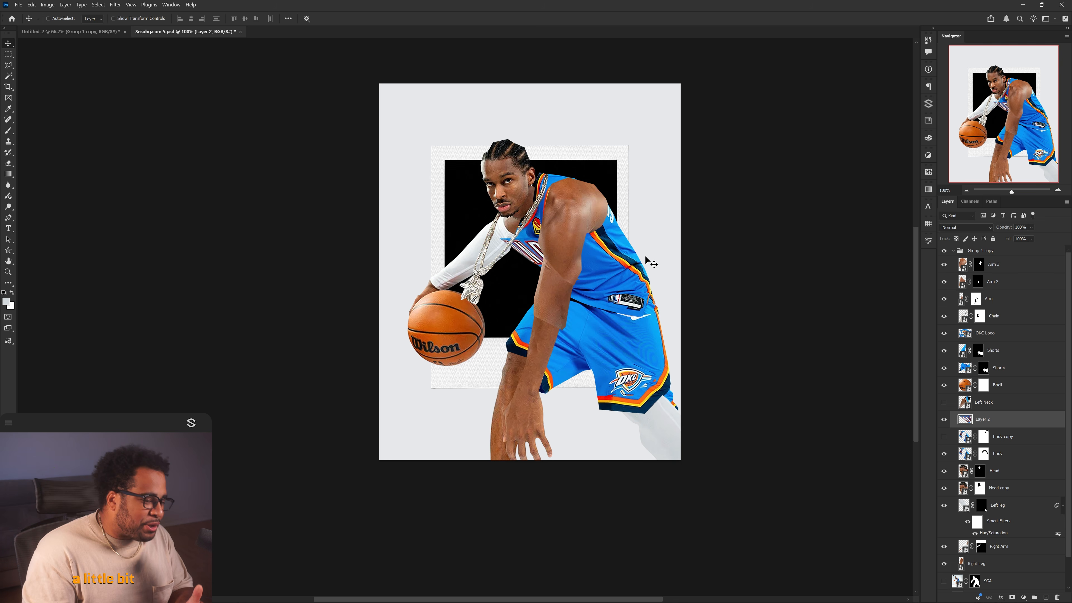
Scale the OKC Logo piece to about 178.8% and tilt it counterclockwise over the lower hem of the shorts
{"action": "scroll", "coordinate": [628, 378], "scroll_direction": "up", "scroll_amount": 1}
{"action": "left_click_drag", "start_coordinate": [629, 375], "coordinate": [702, 387]}
{"action": "key", "text": "ctrl+z"}
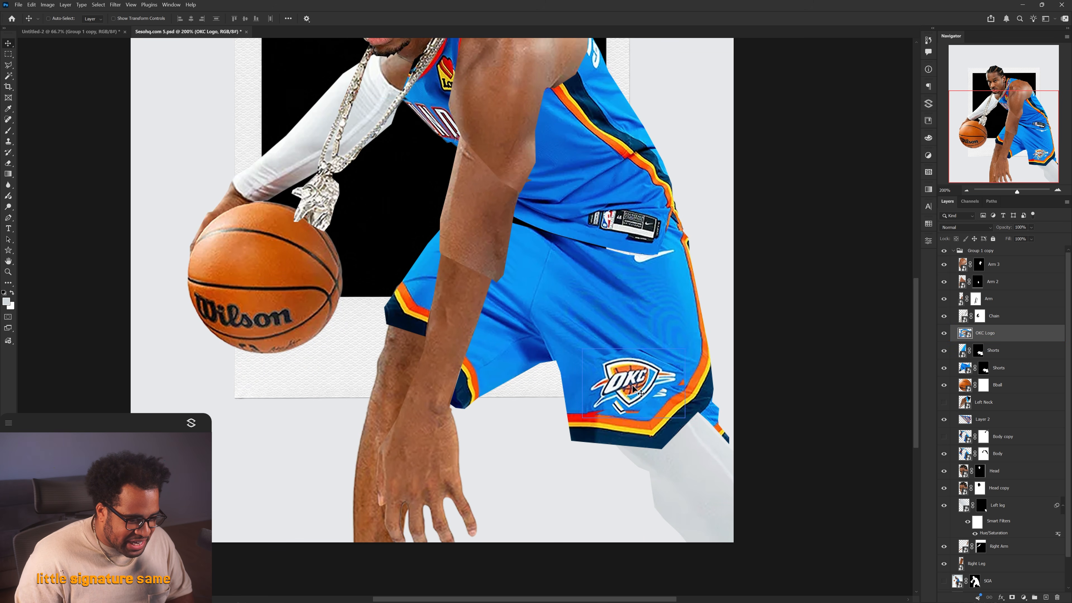
{"action": "scroll", "coordinate": [629, 389], "scroll_direction": "up", "scroll_amount": 1}
{"action": "key", "text": "ctrl+t"}
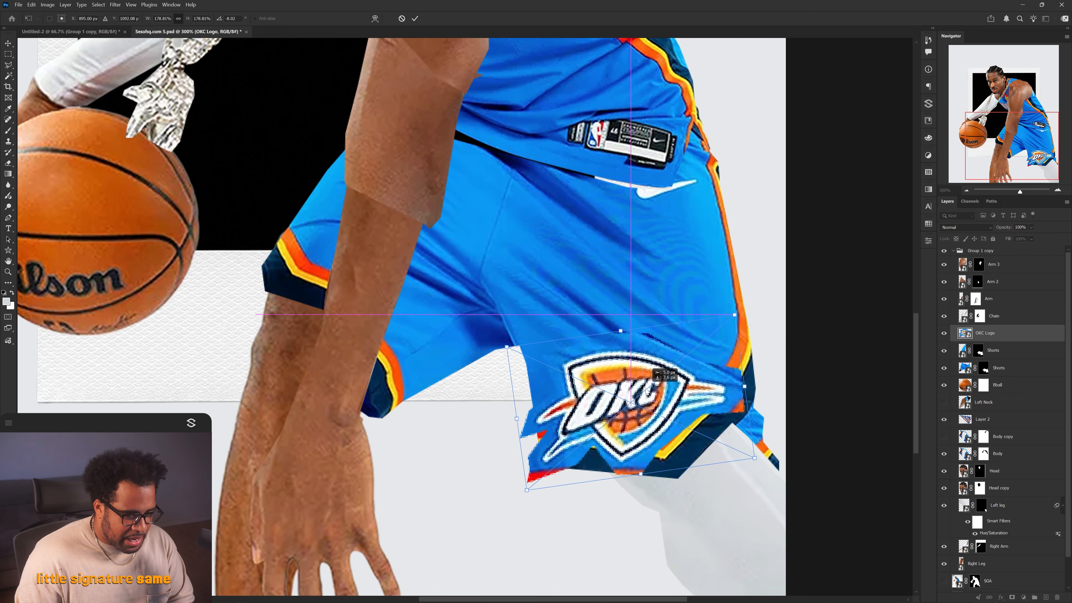
{"action": "key", "text": "Return"}
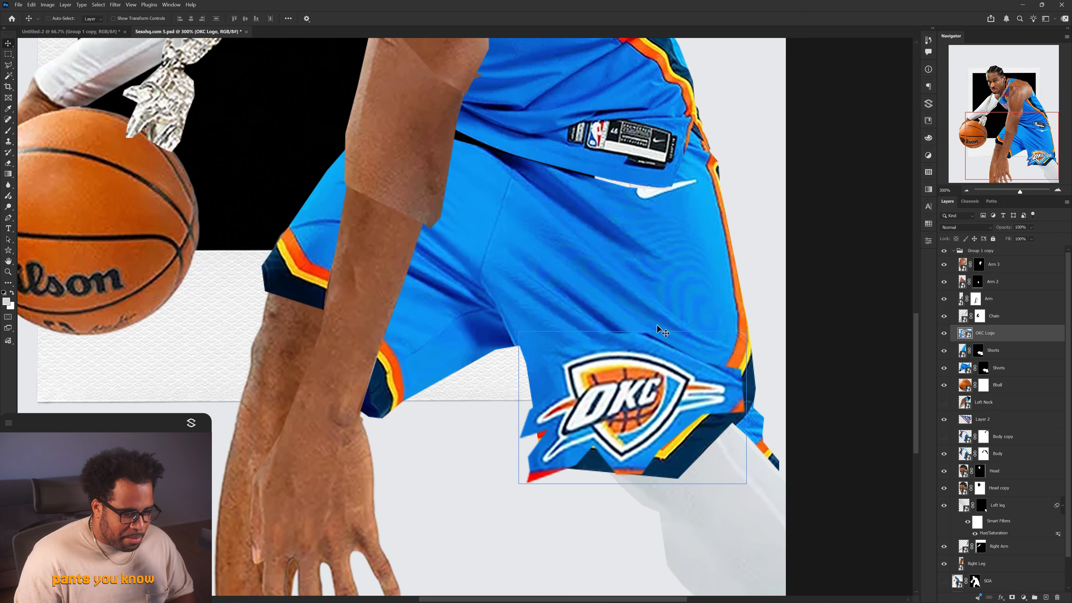
Outline the Wilson lettering on the basketball with a pen path and copy that area of the ball to its own layer
{"action": "scroll", "coordinate": [658, 326], "scroll_direction": "down", "scroll_amount": 2}
{"action": "left_click_drag", "start_coordinate": [709, 314], "coordinate": [711, 348]}
{"action": "scroll", "coordinate": [660, 306], "scroll_direction": "up", "scroll_amount": 1}
{"action": "scroll", "coordinate": [661, 307], "scroll_direction": "down", "scroll_amount": 1}
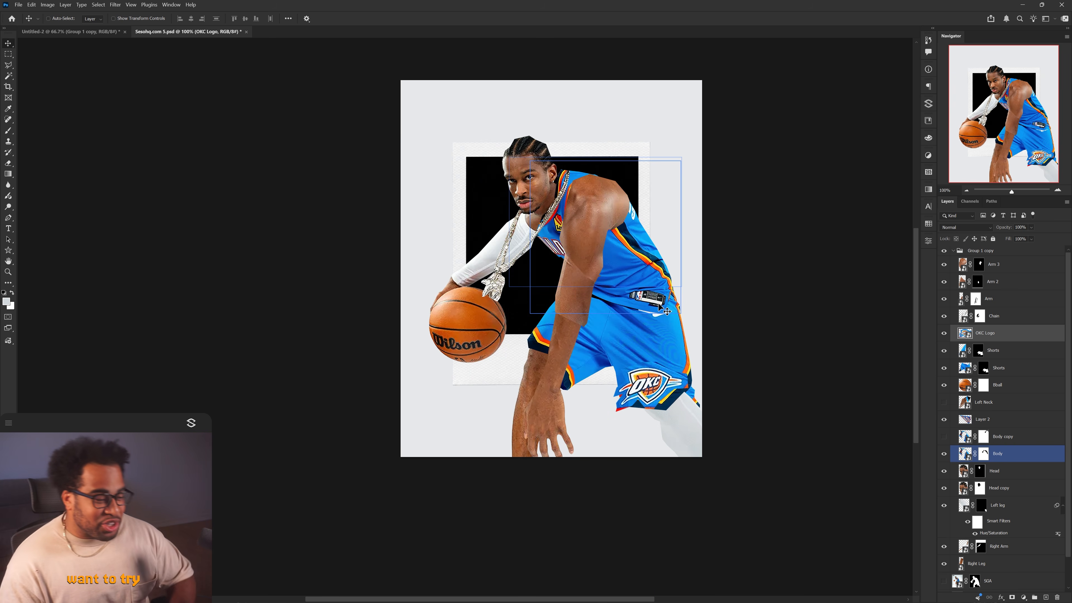
{"action": "left_click", "coordinate": [488, 323], "text": "ctrl"}
{"action": "scroll", "coordinate": [458, 341], "scroll_direction": "up", "scroll_amount": 2}
{"action": "left_click", "coordinate": [458, 341], "text": "ctrl"}
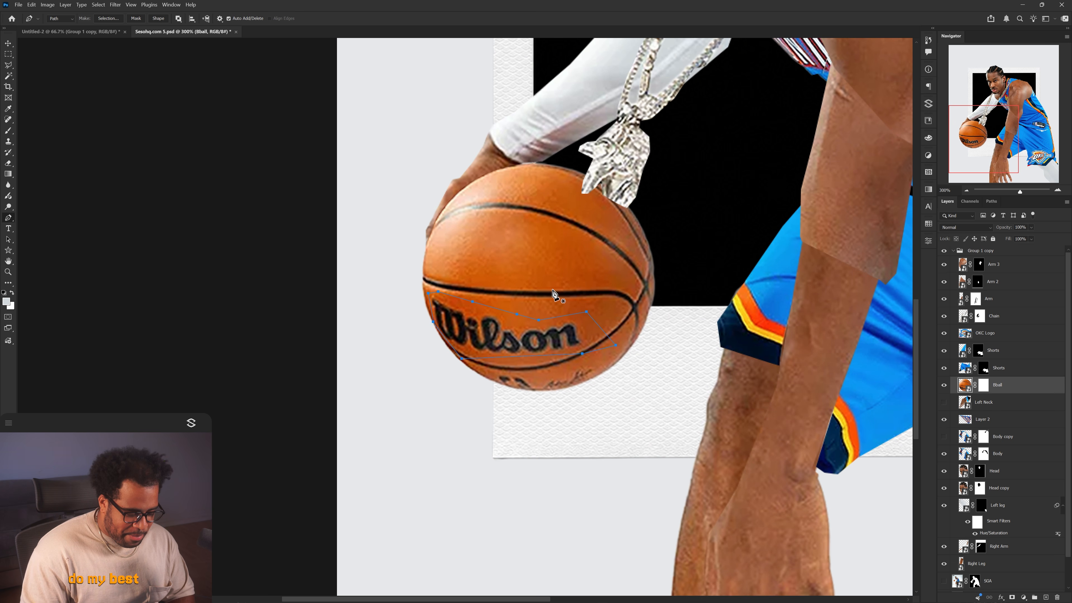
{"action": "key", "text": "ctrl+Return"}
{"action": "key", "text": "m"}
{"action": "right_click", "coordinate": [557, 284]}
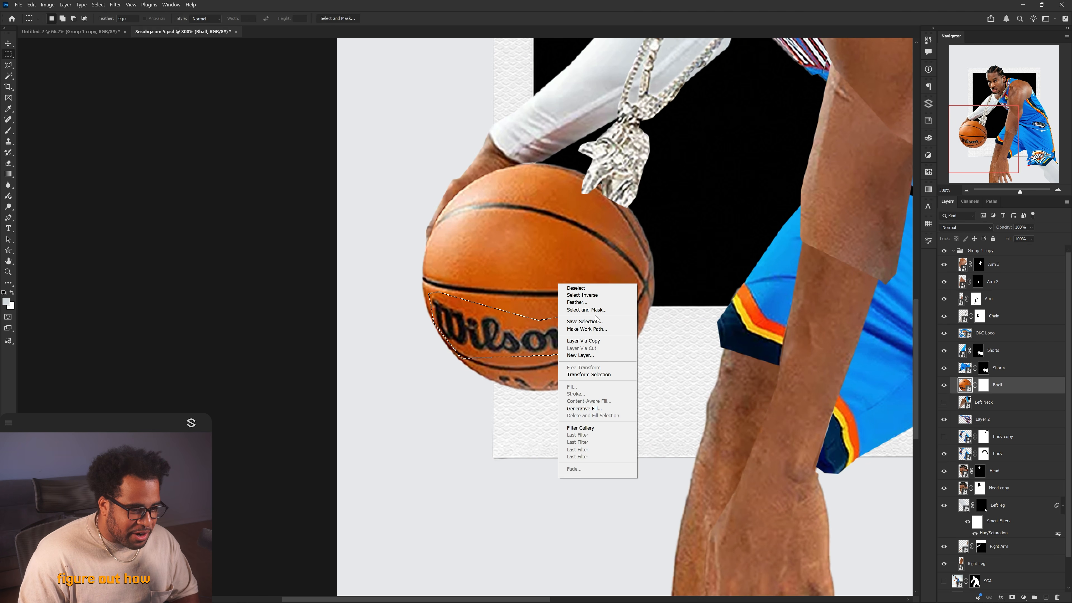
{"action": "left_click", "coordinate": [584, 340]}
Enlarge the copied Wilson piece and position it so it extends past the basketball's edges
{"action": "key", "text": "v"}
{"action": "key", "text": "ctrl+t"}
{"action": "left_click_drag", "start_coordinate": [617, 291], "coordinate": [656, 277]}
{"action": "mouse_move", "coordinate": [669, 322]}
{"action": "left_mouse_down"}
{"action": "mouse_move", "coordinate": [668, 337]}
{"action": "mouse_move", "coordinate": [682, 317]}
{"action": "mouse_move", "coordinate": [671, 336]}
{"action": "left_mouse_up"}
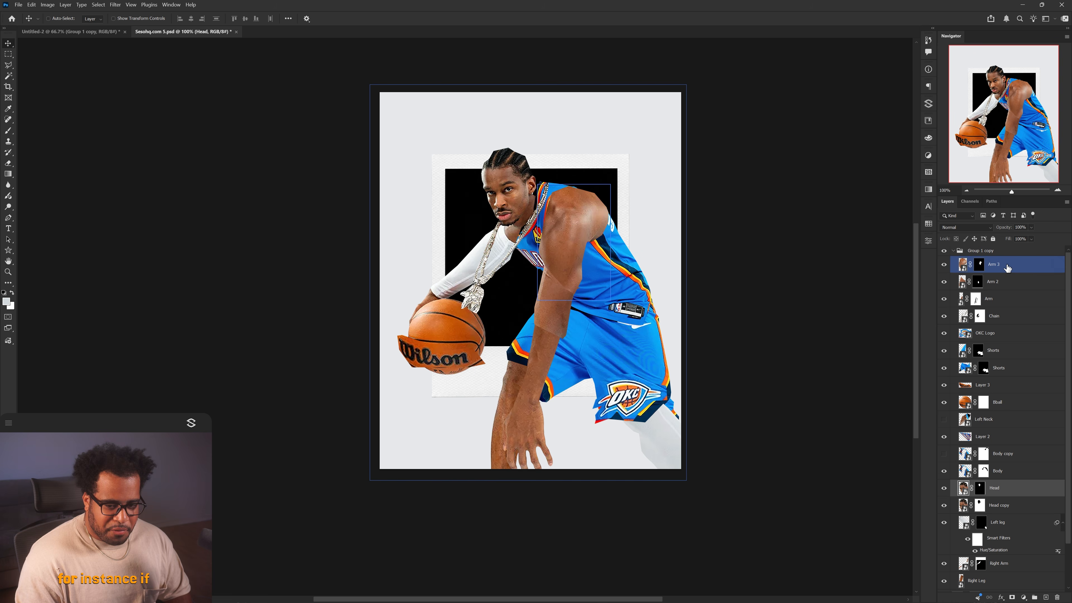
Paste the red MAVS player reference image above the Arm 3 layer and enlarge it over the poster
{"action": "left_click", "coordinate": [1007, 266]}
{"action": "key", "text": "ctrl+v"}
{"action": "left_click", "coordinate": [550, 240], "text": "ctrl"}
{"action": "key", "text": "ctrl+t"}
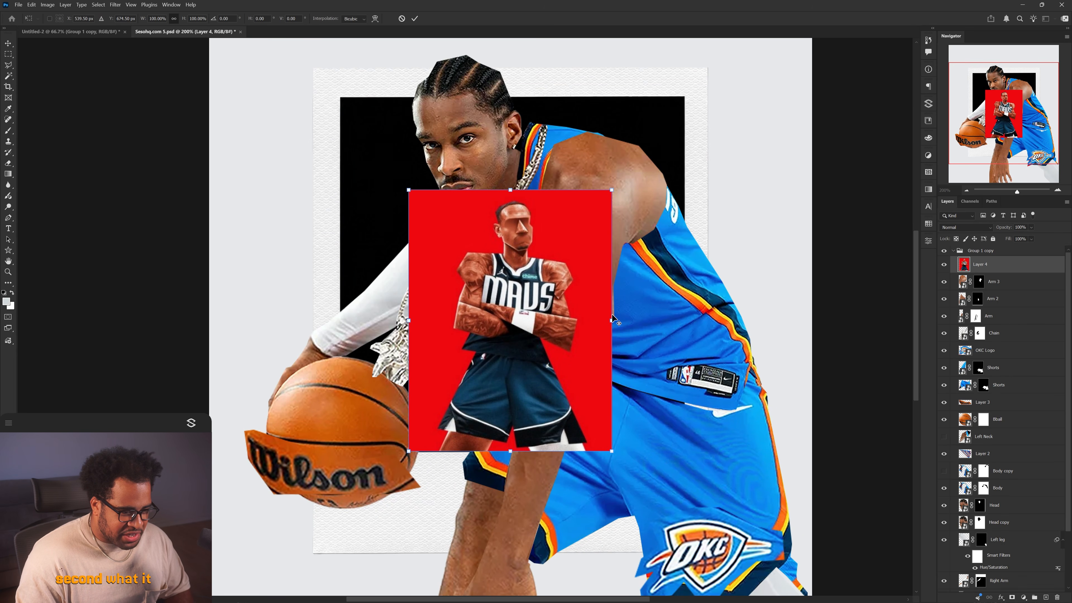
{"action": "left_click_drag", "start_coordinate": [616, 320], "coordinate": [726, 321]}
{"action": "key", "text": "Return"}
{"action": "scroll", "coordinate": [529, 242], "scroll_direction": "down", "scroll_amount": 2}
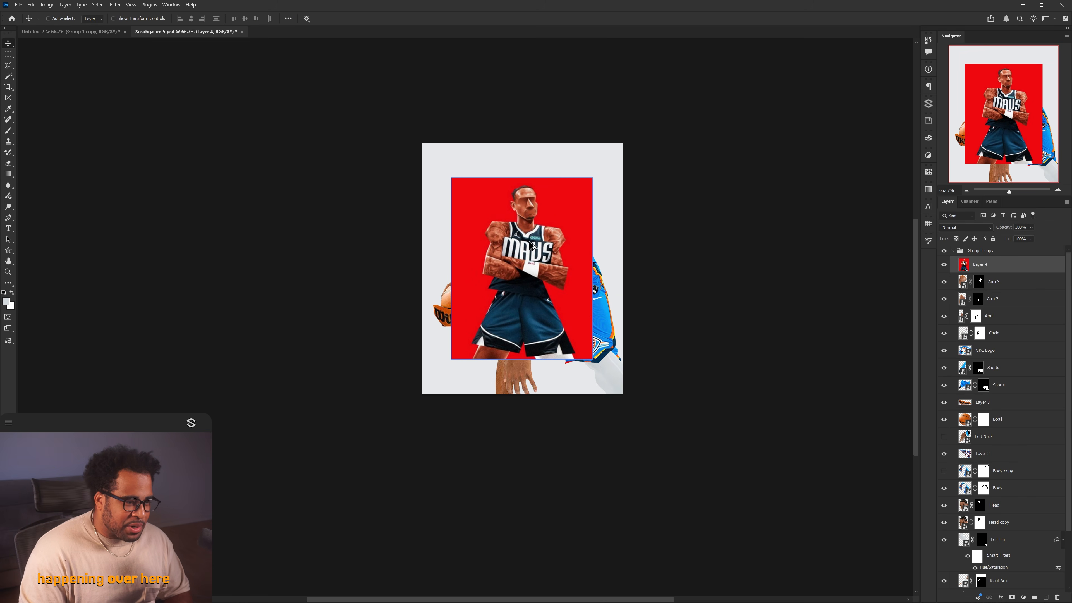
Compare the pasted reference's simplified face and body shapes with the poster's player, and leave the reference hidden
{"action": "scroll", "coordinate": [516, 216], "scroll_direction": "up", "scroll_amount": 1}
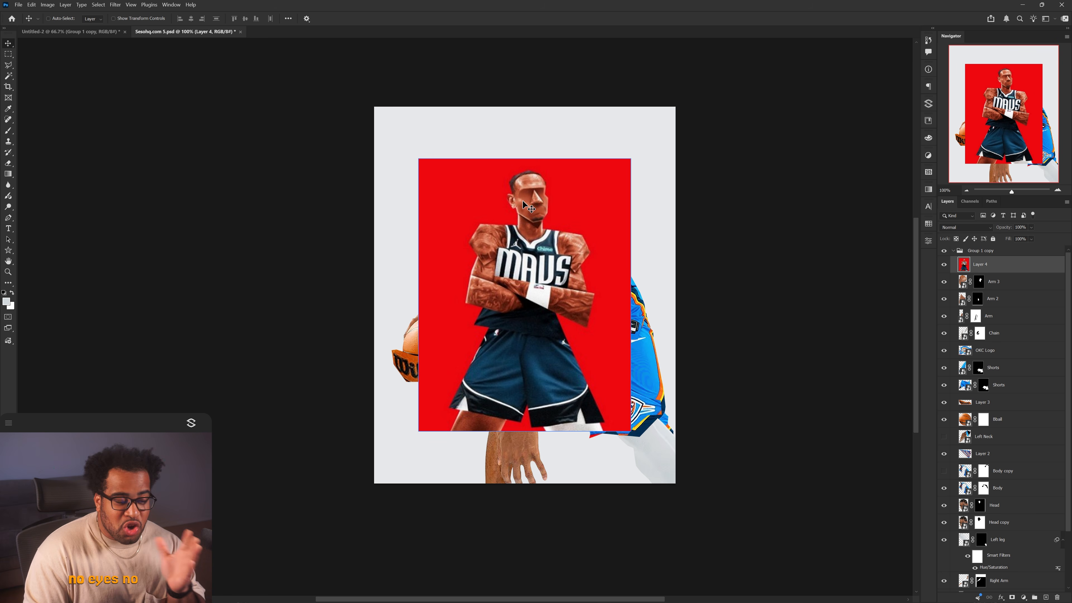
{"action": "left_click", "coordinate": [944, 264]}
{"action": "left_click", "coordinate": [944, 264]}
{"action": "left_click", "coordinate": [944, 264]}
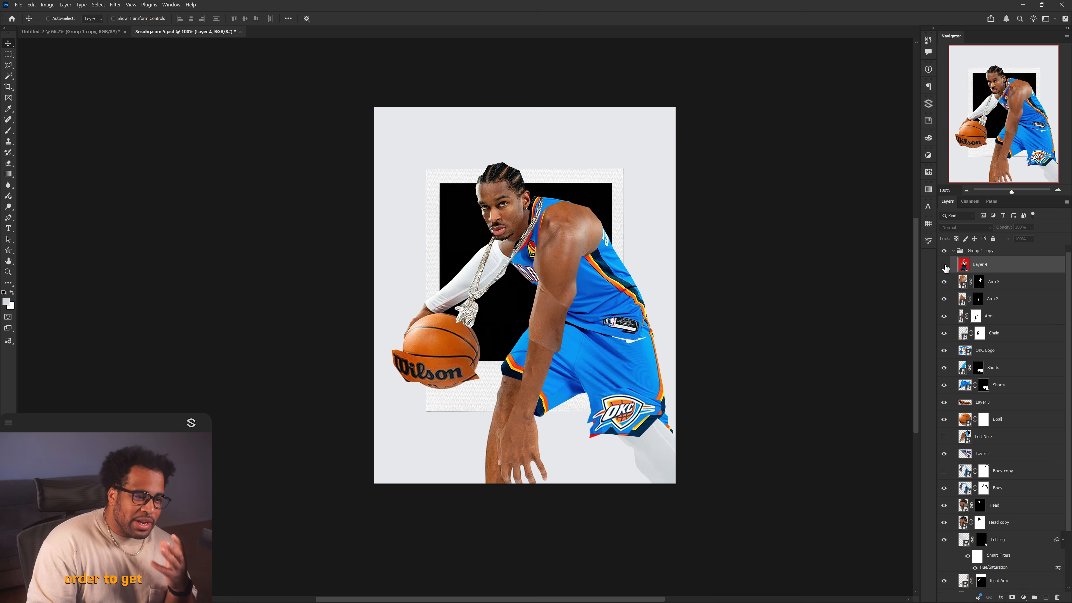
{"action": "key", "text": "ctrl+plus"}
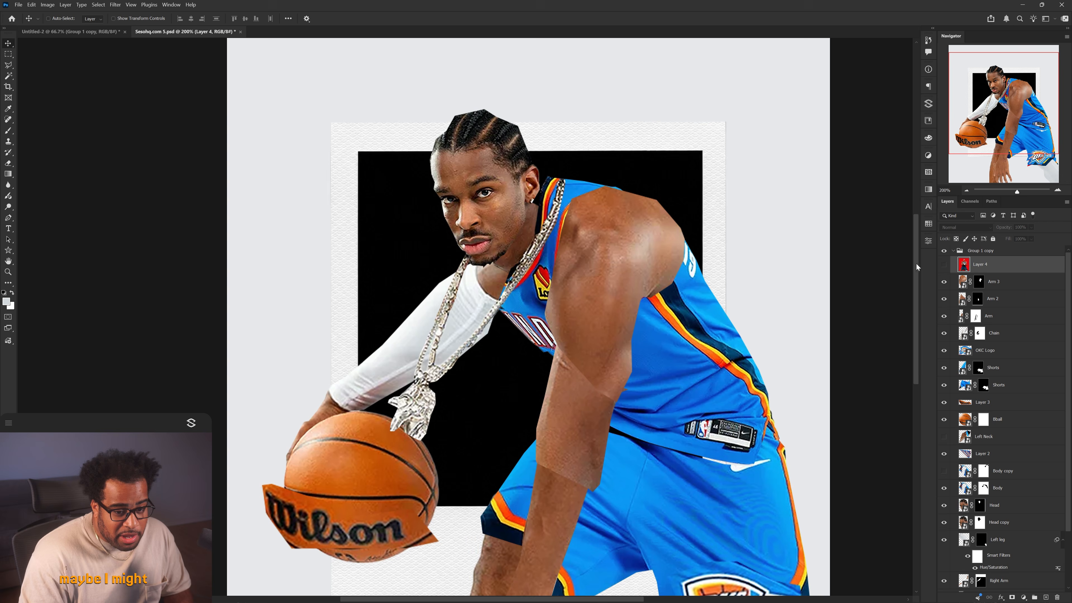
{"action": "left_click", "coordinate": [944, 264]}
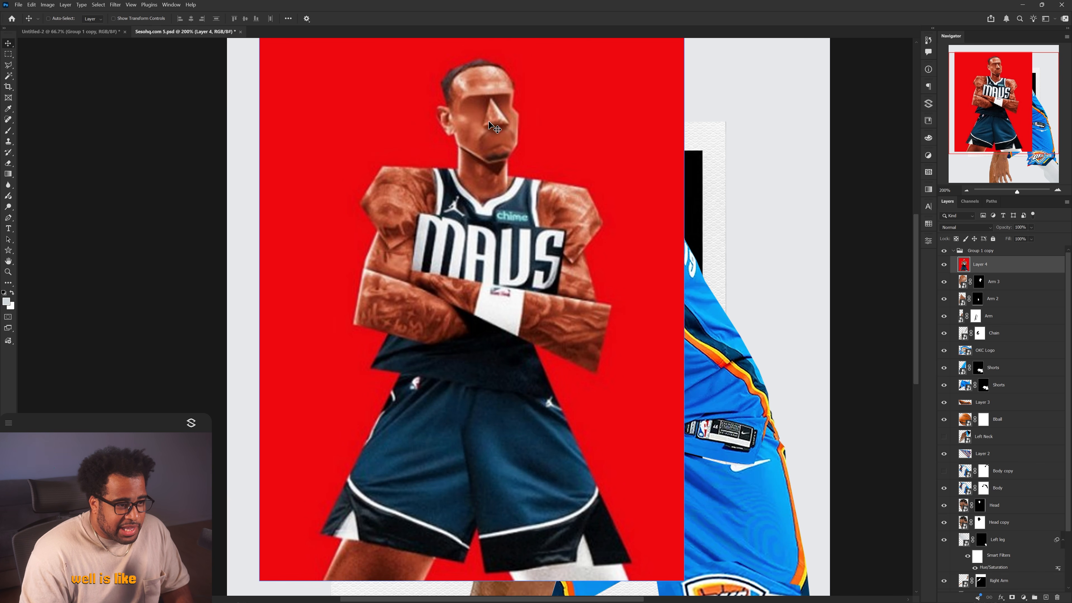
{"action": "left_click", "coordinate": [944, 264]}
Make a rasterized duplicate of the player's Head layer and hide the original
{"action": "scroll", "coordinate": [450, 170], "scroll_direction": "up", "scroll_amount": 1}
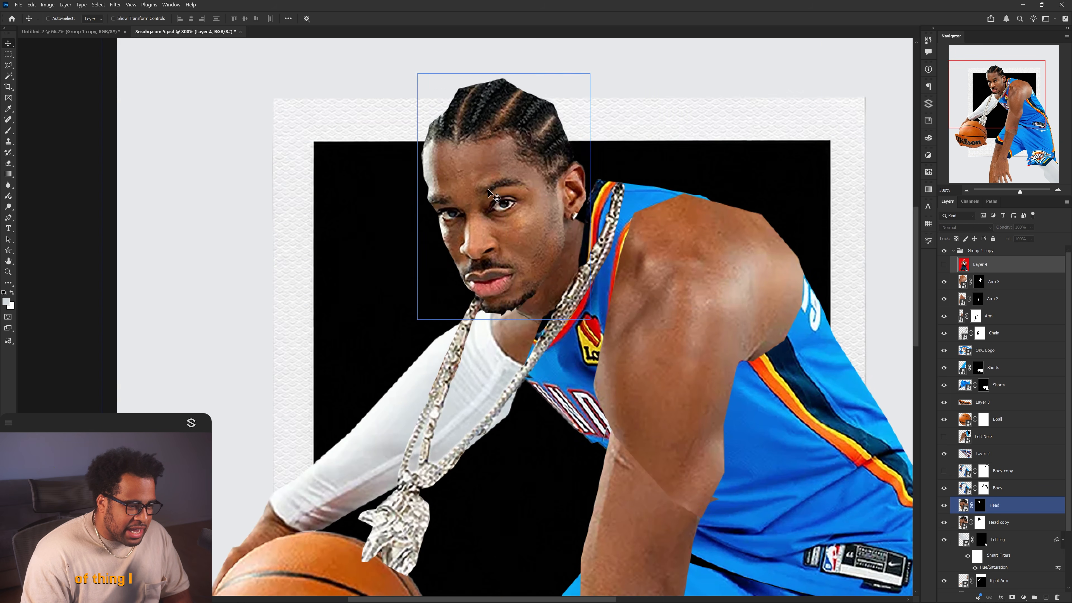
{"action": "left_click_drag", "start_coordinate": [502, 193], "coordinate": [506, 158]}
{"action": "key", "text": "ctrl+z"}
{"action": "key", "text": "ctrl+j"}
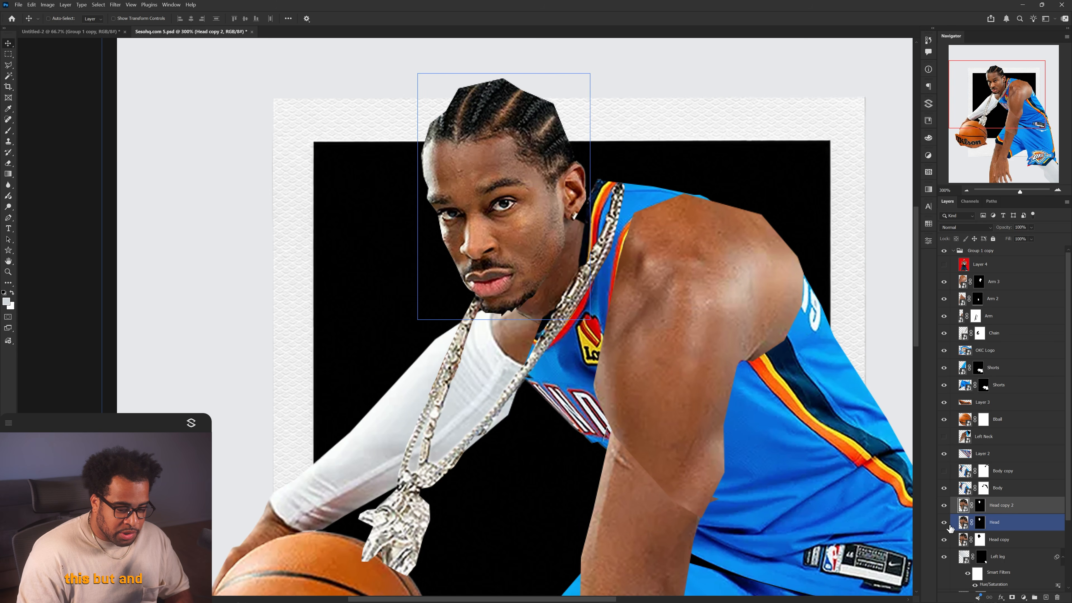
{"action": "left_click", "coordinate": [944, 522]}
{"action": "key", "text": "l"}
{"action": "scroll", "coordinate": [439, 214], "scroll_direction": "up", "scroll_amount": 2}
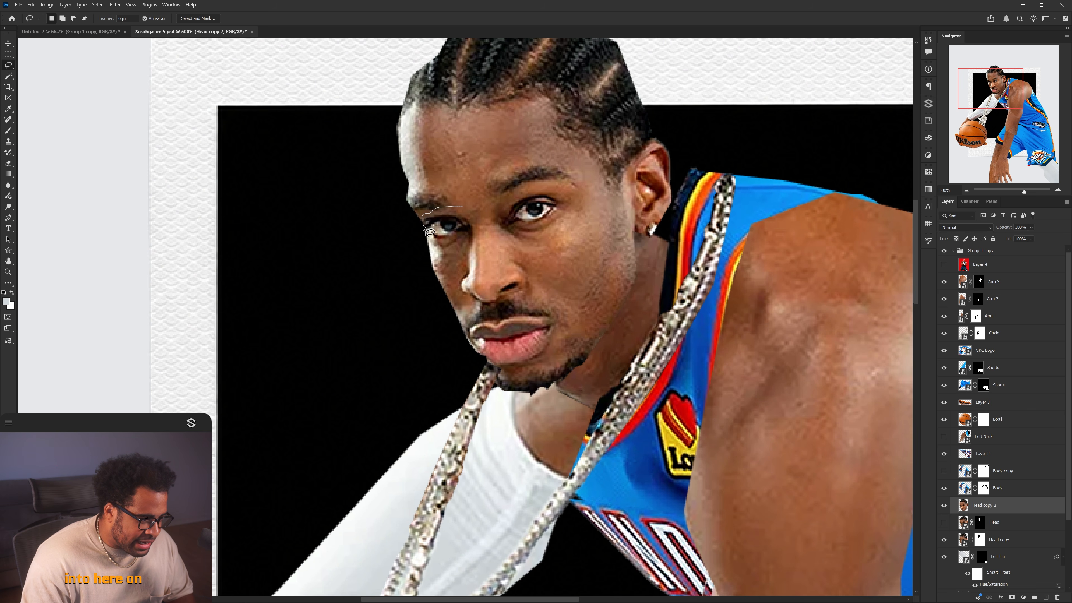
Try to erase both eyes and the mouth on the head copy using Generative Fill with the prompt "remove"
{"action": "left_click_drag", "start_coordinate": [432, 244], "coordinate": [433, 245]}
{"action": "mouse_move", "coordinate": [524, 189]}
{"action": "left_mouse_down"}
{"action": "mouse_move", "coordinate": [491, 222]}
{"action": "mouse_move", "coordinate": [514, 241]}
{"action": "left_mouse_up"}
{"action": "left_click_drag", "start_coordinate": [532, 187], "coordinate": [531, 189]}
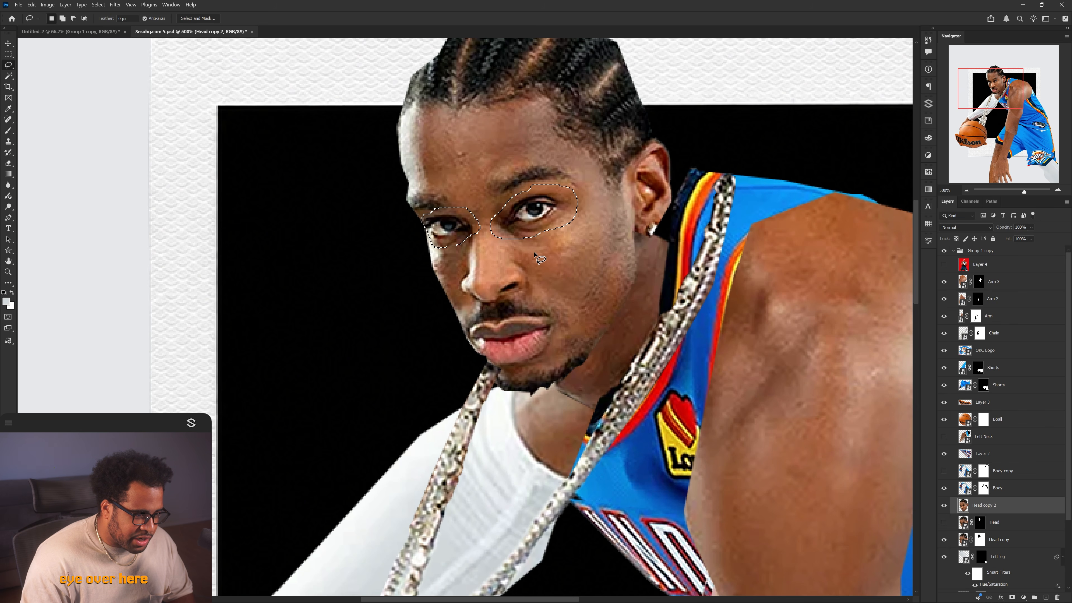
{"action": "left_click_drag", "start_coordinate": [463, 324], "coordinate": [548, 304]}
{"action": "right_click", "coordinate": [563, 283]}
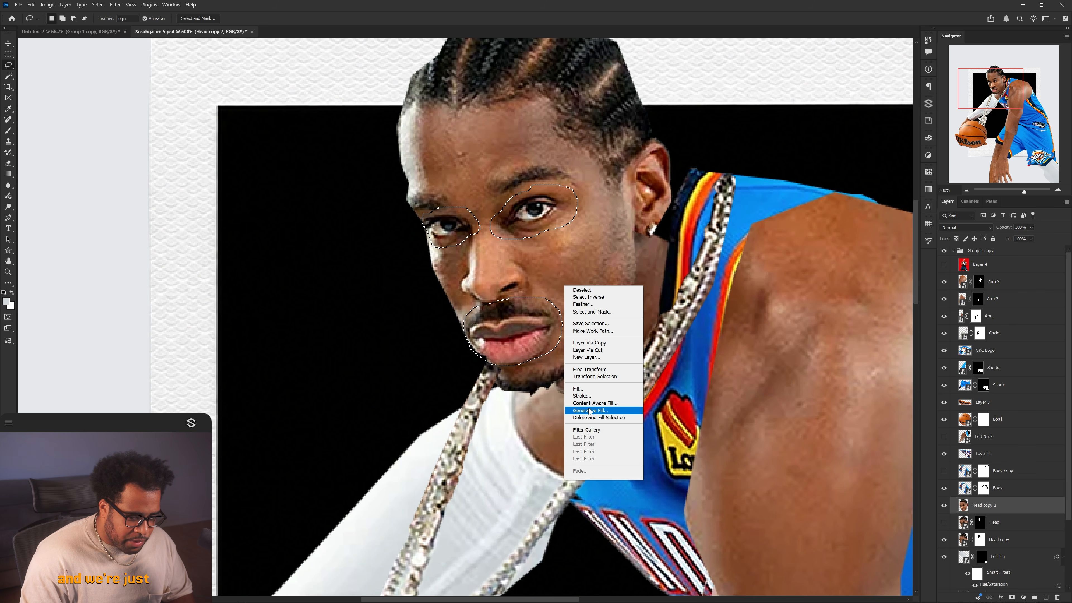
{"action": "left_click", "coordinate": [576, 410]}
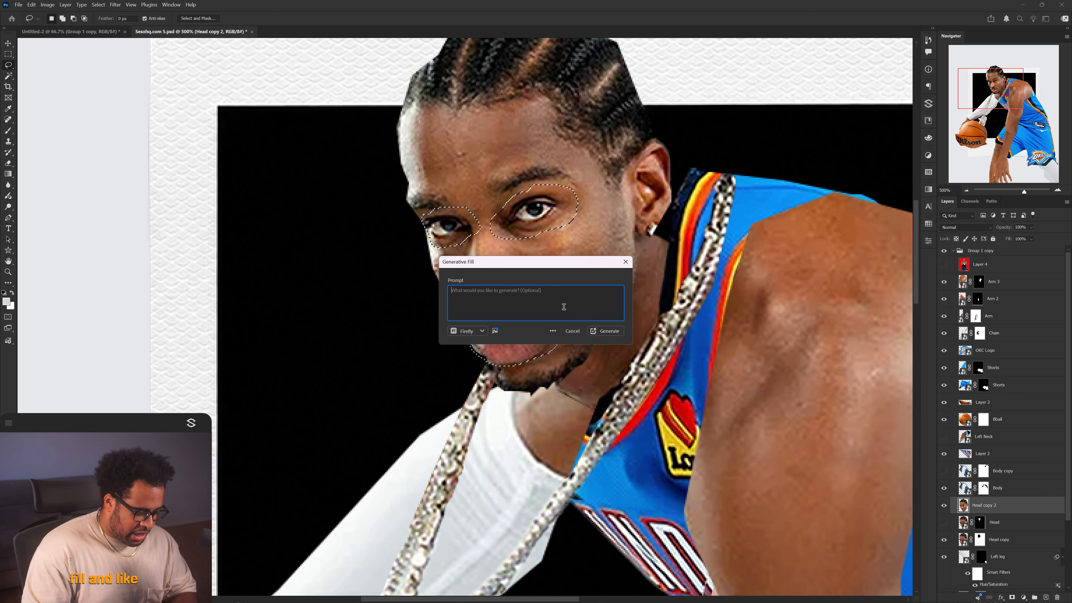
{"action": "type", "text": "remove"}
{"action": "left_click", "coordinate": [606, 330]}
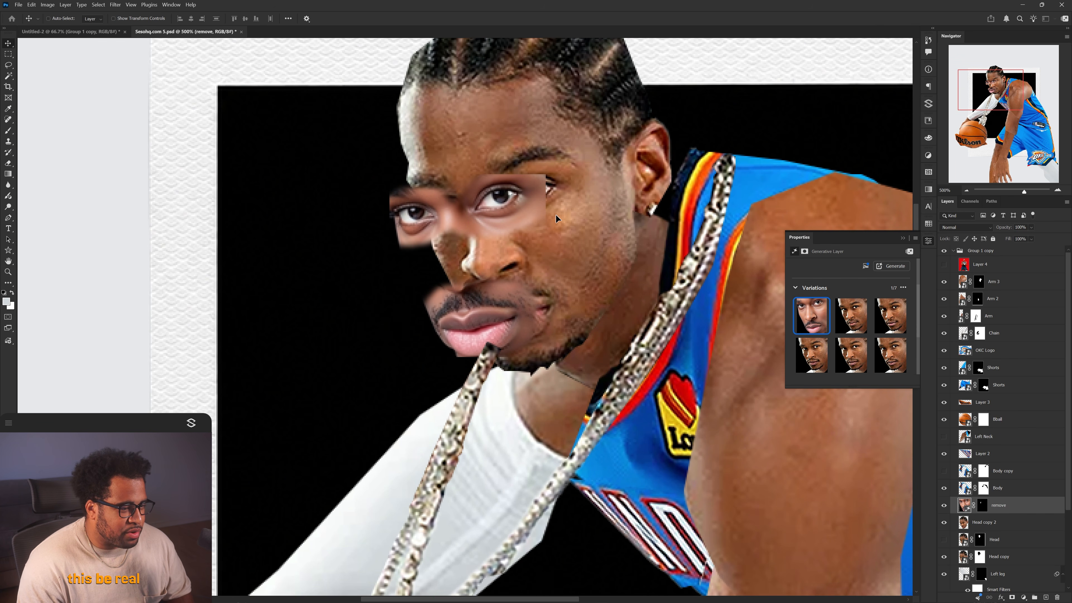
{"action": "key", "text": "Delete"}
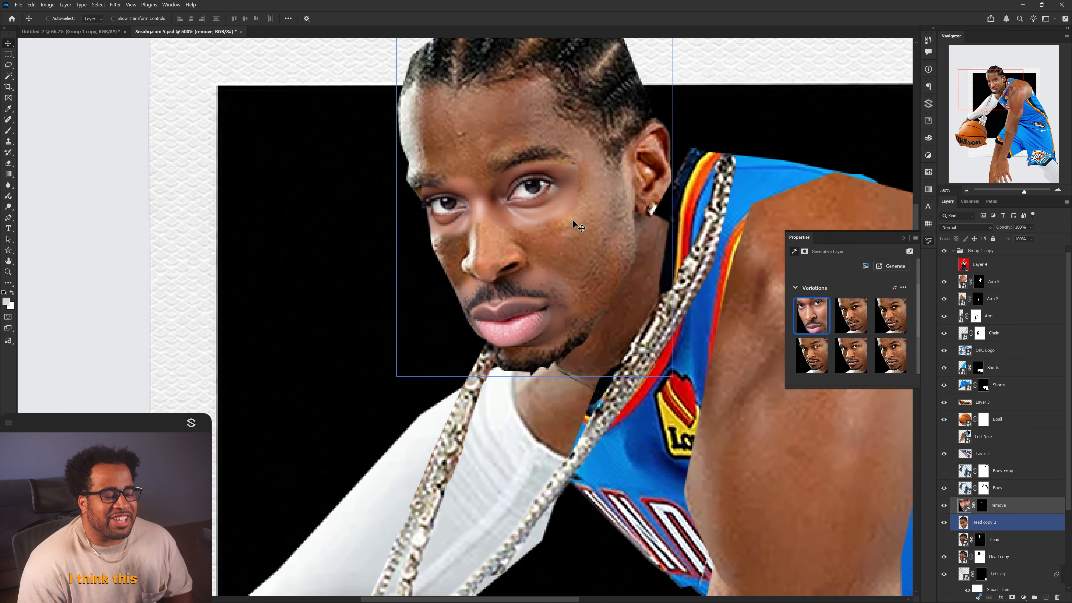
Patch out both eyes on the head copy using surrounding facial skin
{"action": "key", "text": "l"}
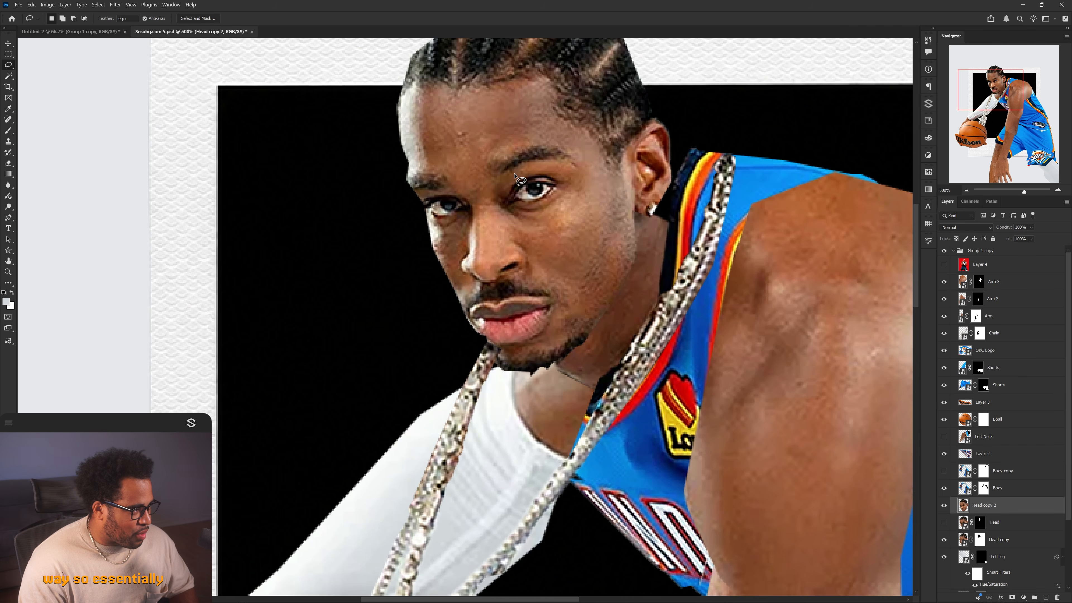
{"action": "scroll", "coordinate": [515, 174], "scroll_direction": "up", "scroll_amount": 1}
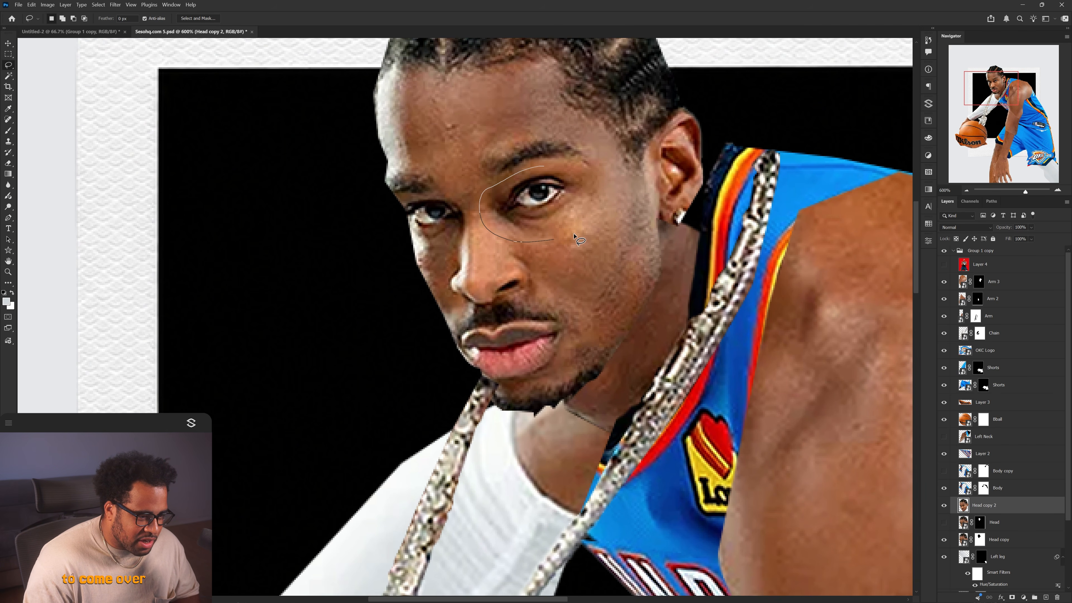
{"action": "key", "text": "j"}
{"action": "left_click_drag", "start_coordinate": [554, 169], "coordinate": [565, 228]}
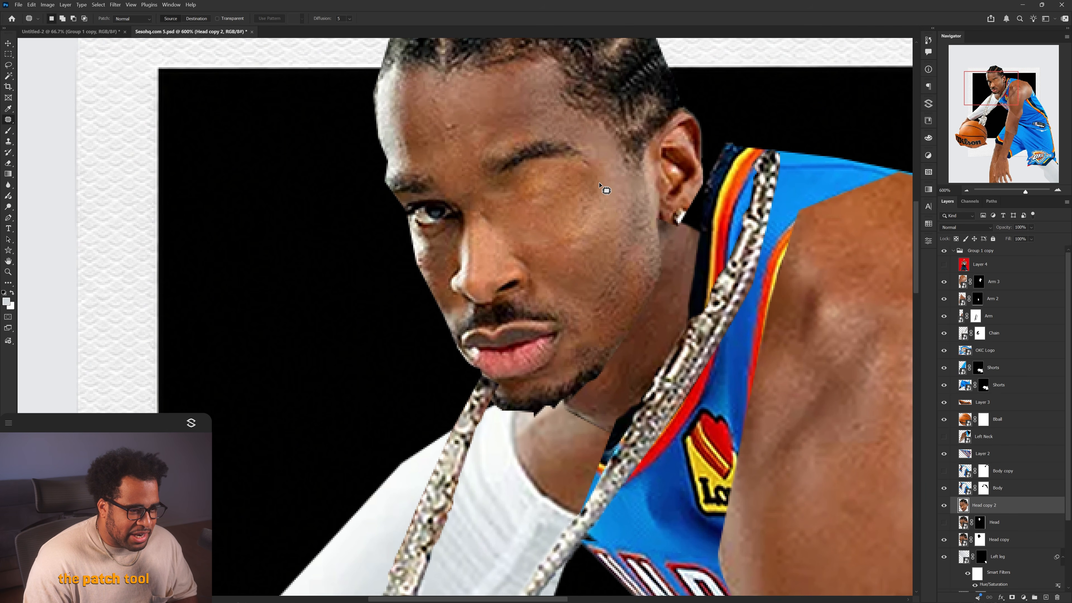
{"action": "mouse_move", "coordinate": [600, 182]}
{"action": "left_mouse_down"}
{"action": "mouse_move", "coordinate": [555, 229]}
{"action": "mouse_move", "coordinate": [599, 184]}
{"action": "left_mouse_up"}
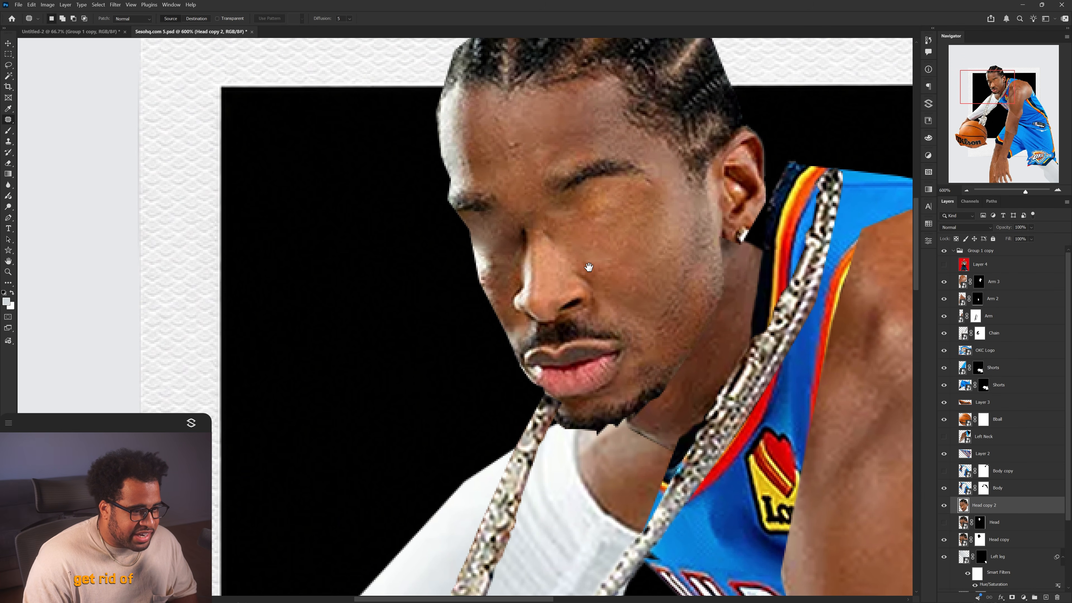
Patch out the mustache and lips on the head copy with clean cheek skin
{"action": "scroll", "coordinate": [584, 337], "scroll_direction": "up", "scroll_amount": 1}
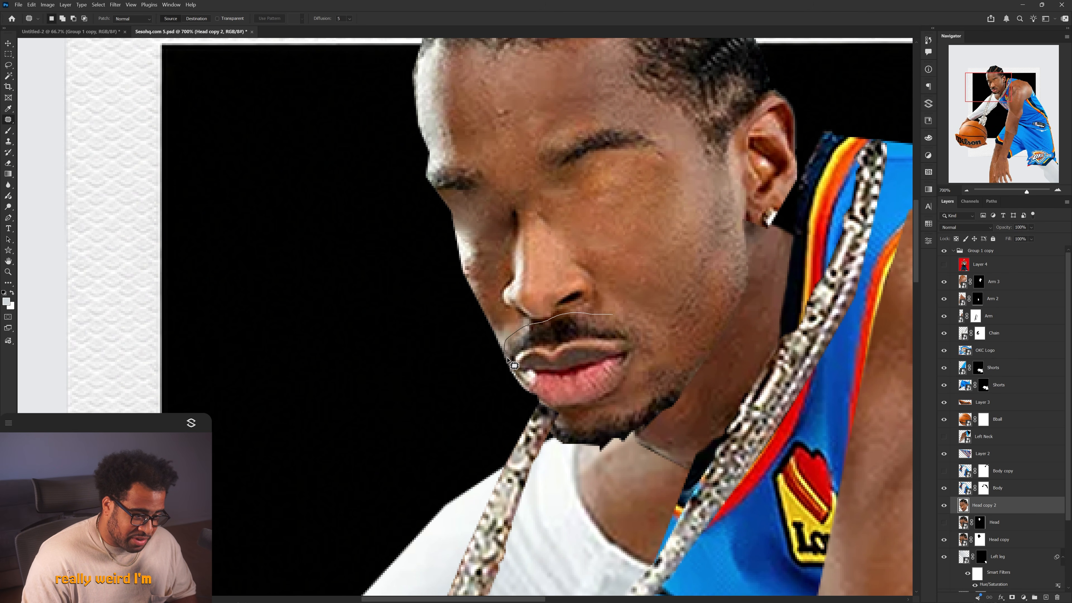
{"action": "left_click_drag", "start_coordinate": [507, 359], "coordinate": [509, 359]}
{"action": "left_click_drag", "start_coordinate": [562, 338], "coordinate": [679, 241]}
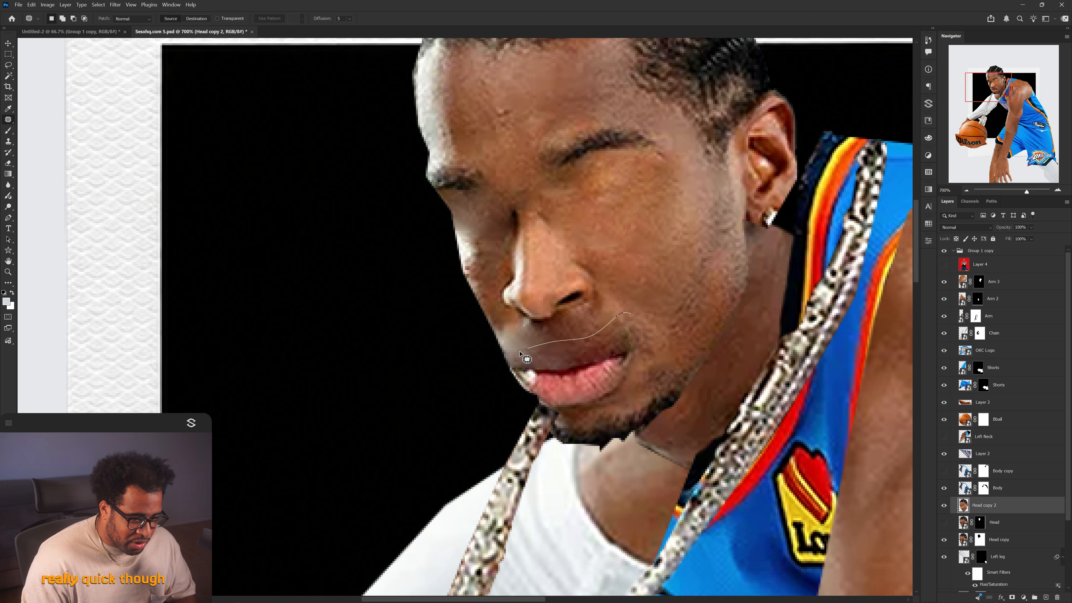
Cut the nose out to its own layer named Nose, and patch over the original nose on the head copy
{"action": "scroll", "coordinate": [612, 287], "scroll_direction": "down", "scroll_amount": 3}
{"action": "key", "text": "v"}
{"action": "key", "text": "p"}
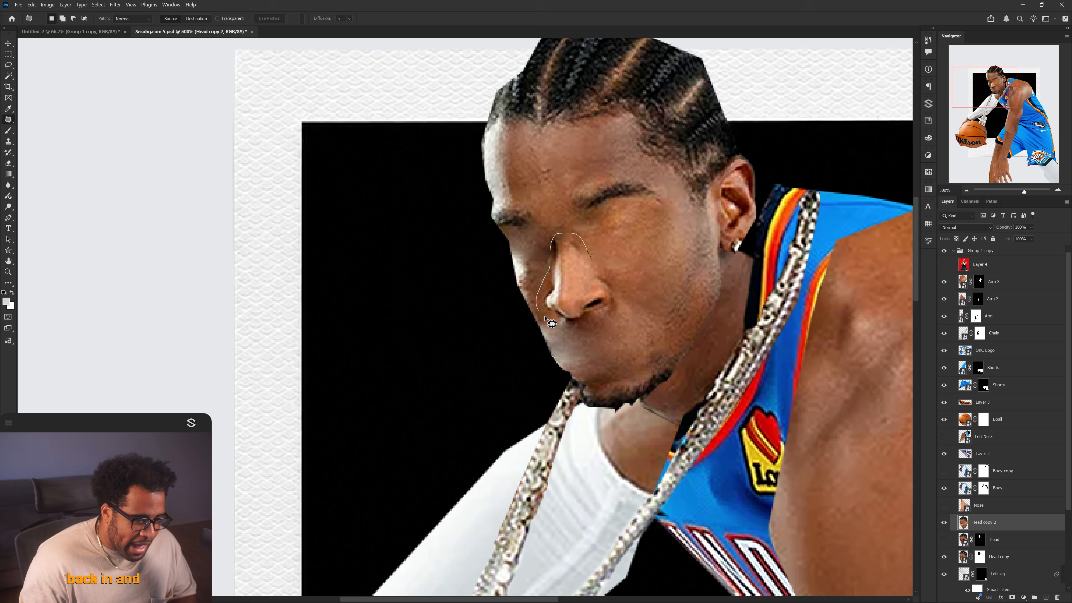
{"action": "left_click_drag", "start_coordinate": [617, 286], "coordinate": [592, 258]}
{"action": "left_click_drag", "start_coordinate": [576, 271], "coordinate": [631, 262]}
{"action": "key", "text": "ctrl+d"}
Patch out the eyebrows and forehead blemishes on the head copy with the Nose layer shown
{"action": "left_click_drag", "start_coordinate": [782, 419], "coordinate": [704, 435]}
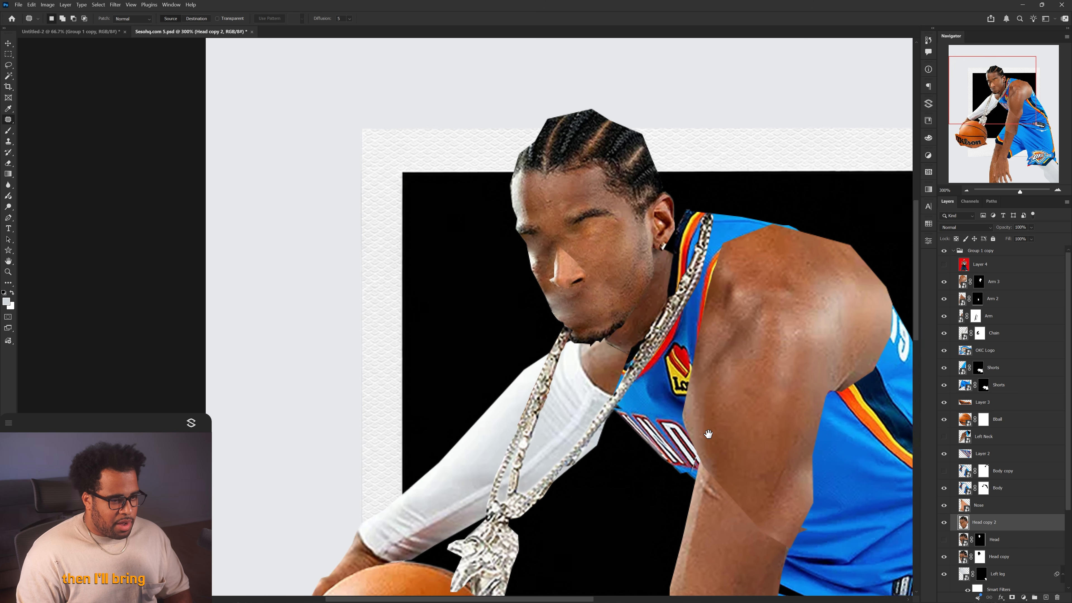
{"action": "scroll", "coordinate": [577, 299], "scroll_direction": "up", "scroll_amount": 3}
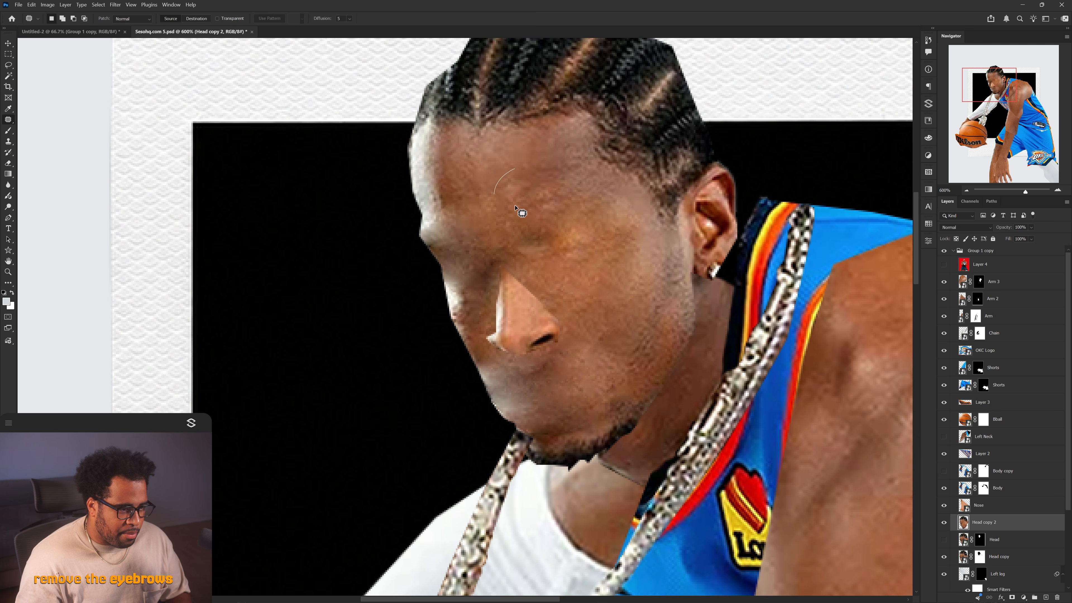
{"action": "left_click_drag", "start_coordinate": [519, 206], "coordinate": [525, 193]}
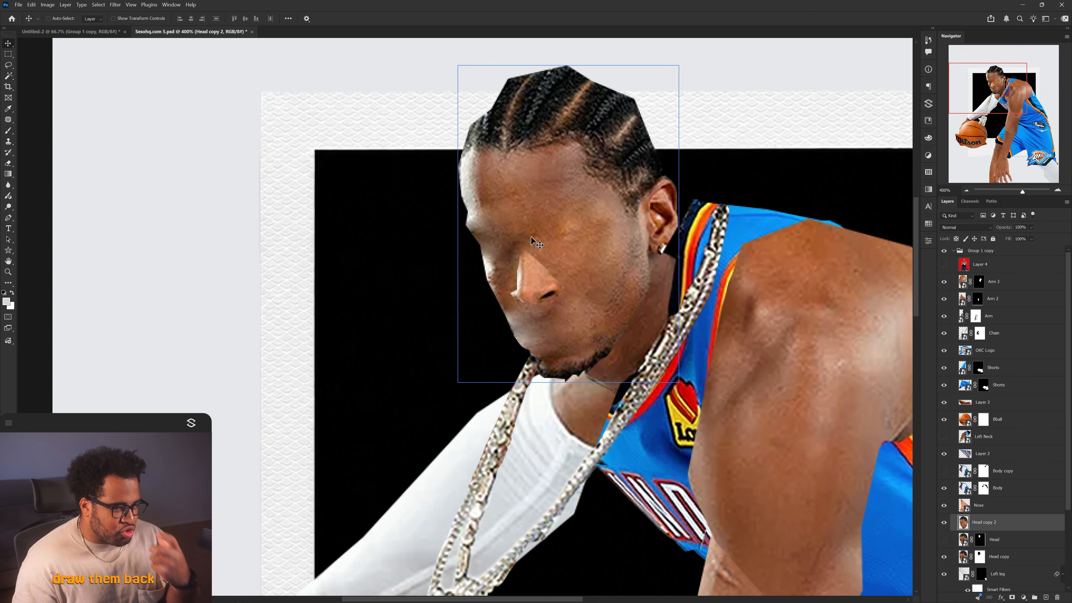
Examine how the reference image shades the eye area and nose with simple shapes
{"action": "left_click", "coordinate": [944, 264]}
{"action": "left_click", "coordinate": [980, 264]}
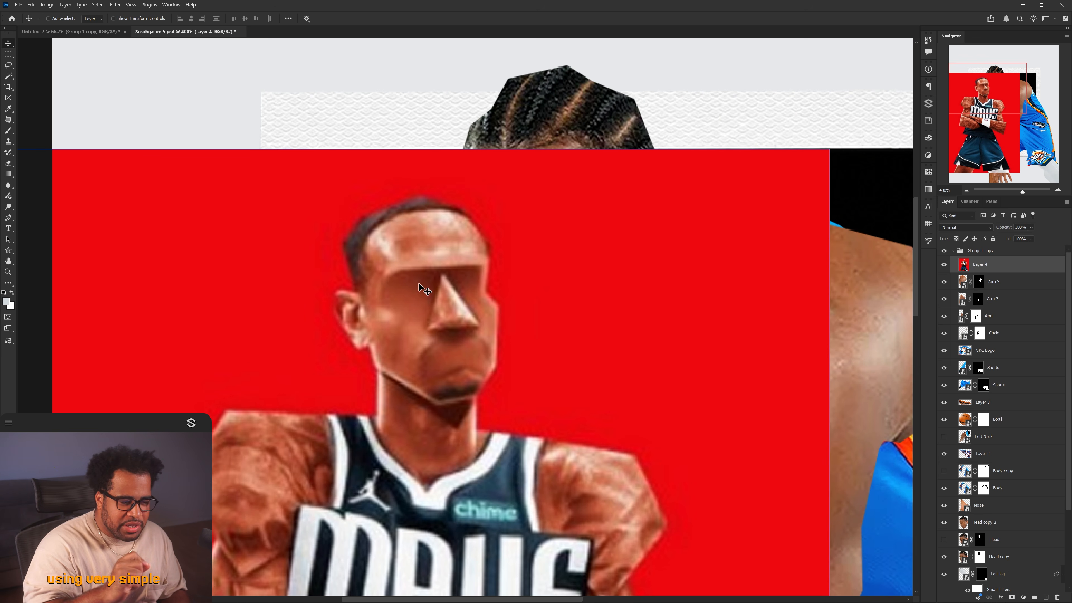
{"action": "left_click", "coordinate": [945, 264]}
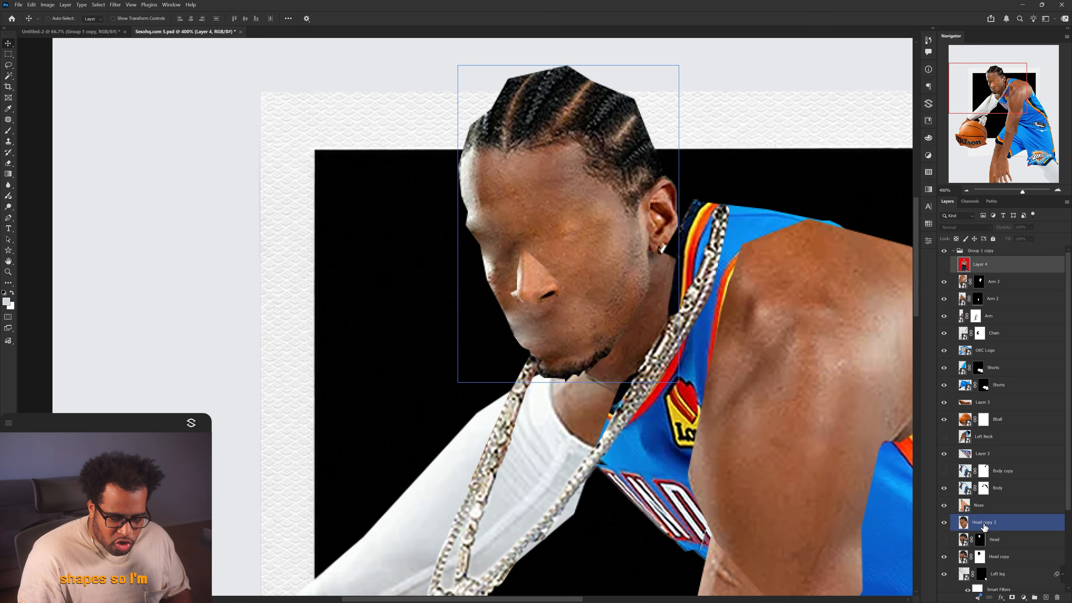
Copy the original Head layer above the nose as a guide and trace a path around its eyebrows and eye area
{"action": "left_click", "coordinate": [996, 522]}
{"action": "left_click_drag", "start_coordinate": [1007, 540], "coordinate": [1005, 510]}
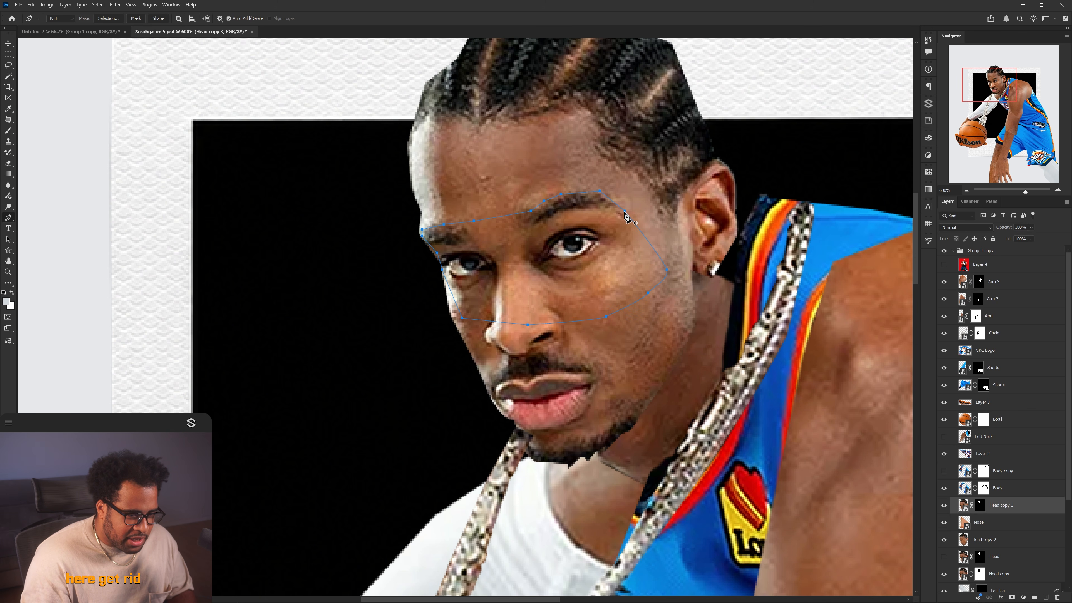
{"action": "left_click", "coordinate": [944, 505]}
Add an empty layer above the Nose layer and load the eye-area path as a selection
{"action": "left_click", "coordinate": [984, 522]}
{"action": "left_click", "coordinate": [1045, 598]}
{"action": "key", "text": "b"}
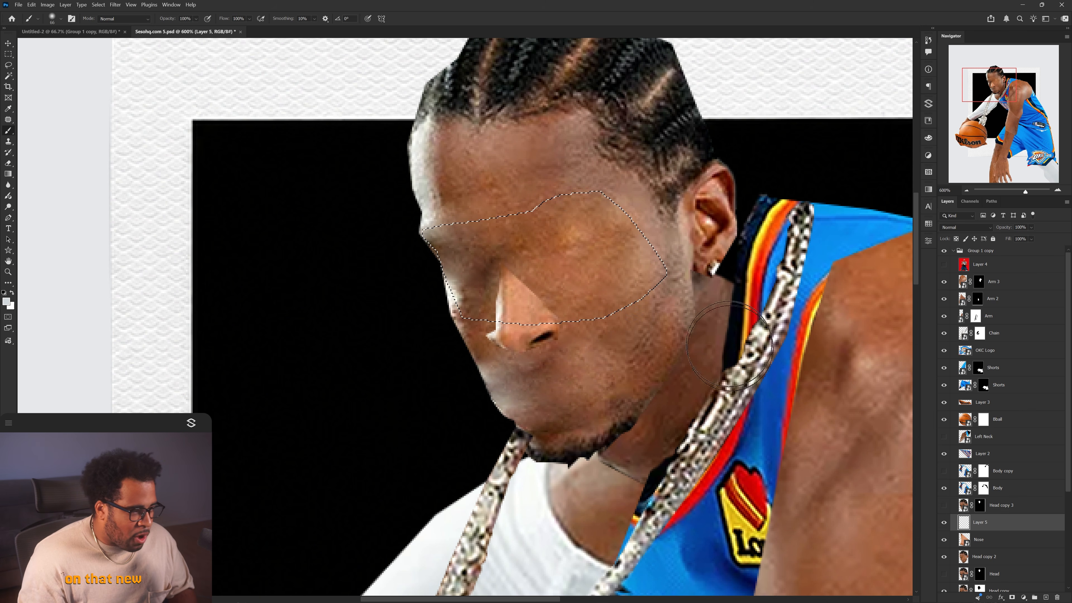
{"action": "key", "text": "ctrl+Return"}
Sample the facial skin tone, darken it to deep brown, and brush a soft shadow along the upper eye-area selection
{"action": "left_click", "coordinate": [503, 253], "text": "alt"}
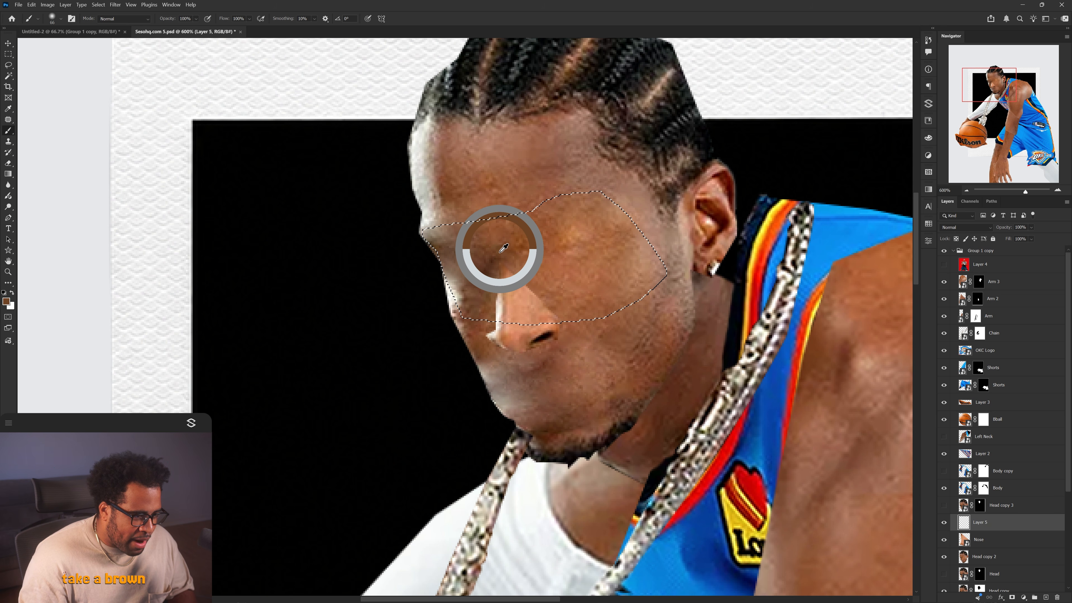
{"action": "left_click", "coordinate": [10, 303]}
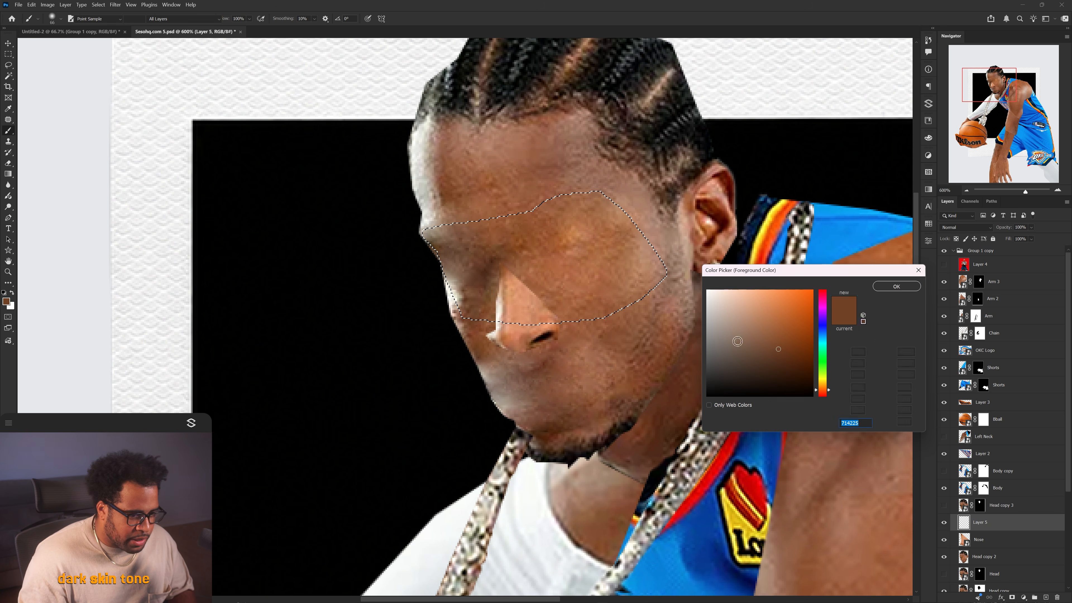
{"action": "left_click", "coordinate": [893, 283]}
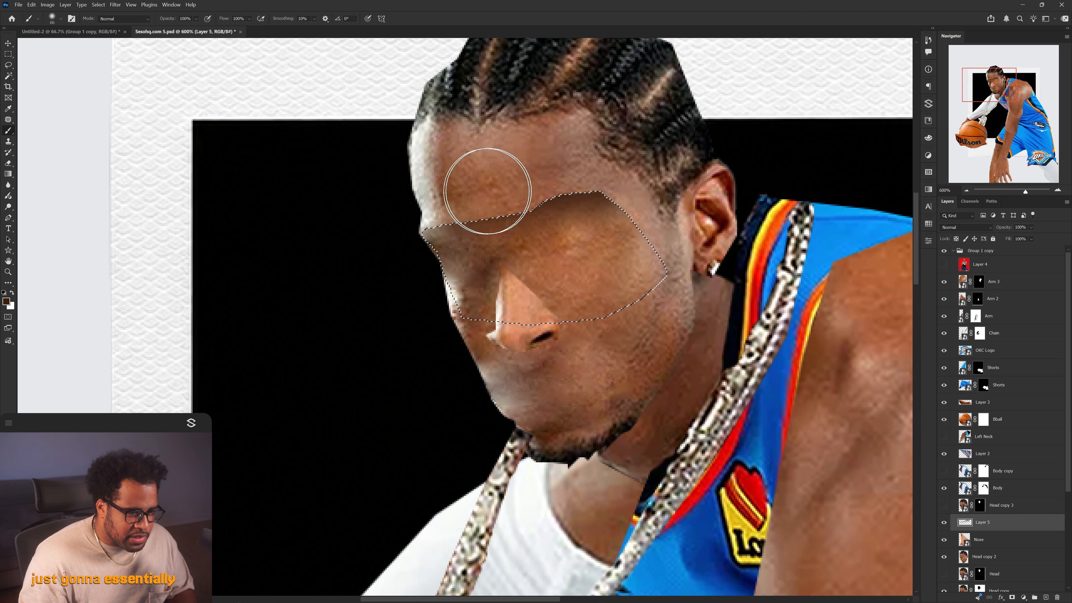
{"action": "key", "text": "bracketright"}
{"action": "key", "text": "bracketright"}
{"action": "mouse_move", "coordinate": [397, 240]}
{"action": "left_mouse_down"}
{"action": "mouse_move", "coordinate": [427, 210]}
{"action": "mouse_move", "coordinate": [439, 249]}
{"action": "mouse_move", "coordinate": [490, 179]}
{"action": "mouse_move", "coordinate": [612, 168]}
{"action": "mouse_move", "coordinate": [570, 156]}
{"action": "mouse_move", "coordinate": [591, 186]}
{"action": "left_mouse_up"}
{"action": "mouse_move", "coordinate": [591, 186]}
{"action": "left_mouse_down"}
{"action": "mouse_move", "coordinate": [532, 216]}
{"action": "mouse_move", "coordinate": [598, 242]}
{"action": "mouse_move", "coordinate": [601, 259]}
{"action": "left_mouse_up"}
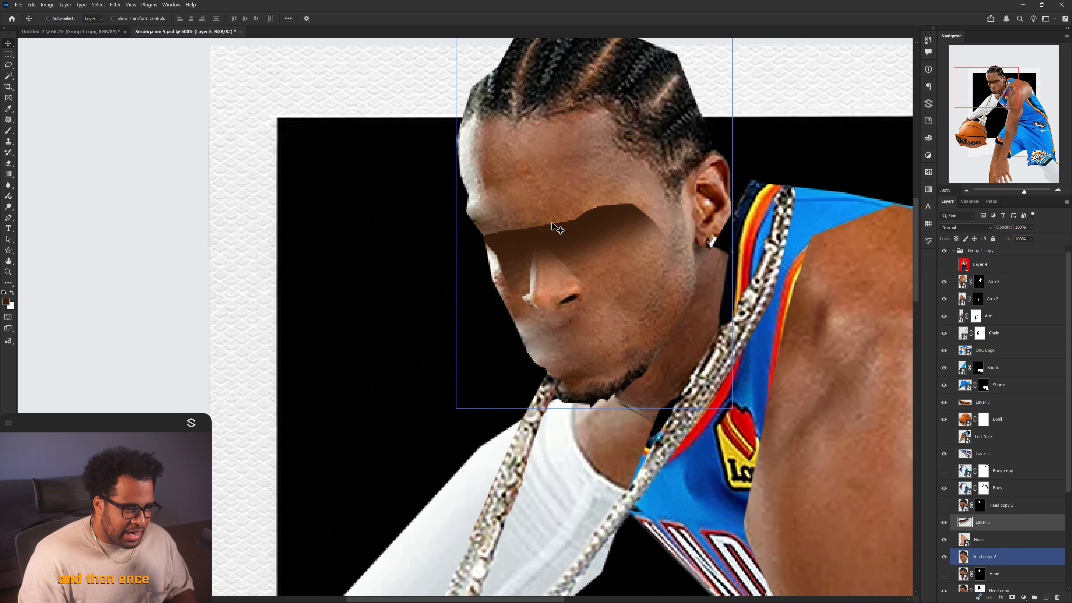
{"action": "key", "text": "ctrl+z"}
Soften the eye-area shadow with a 3-pixel Gaussian Blur
{"action": "left_click", "coordinate": [115, 5]}
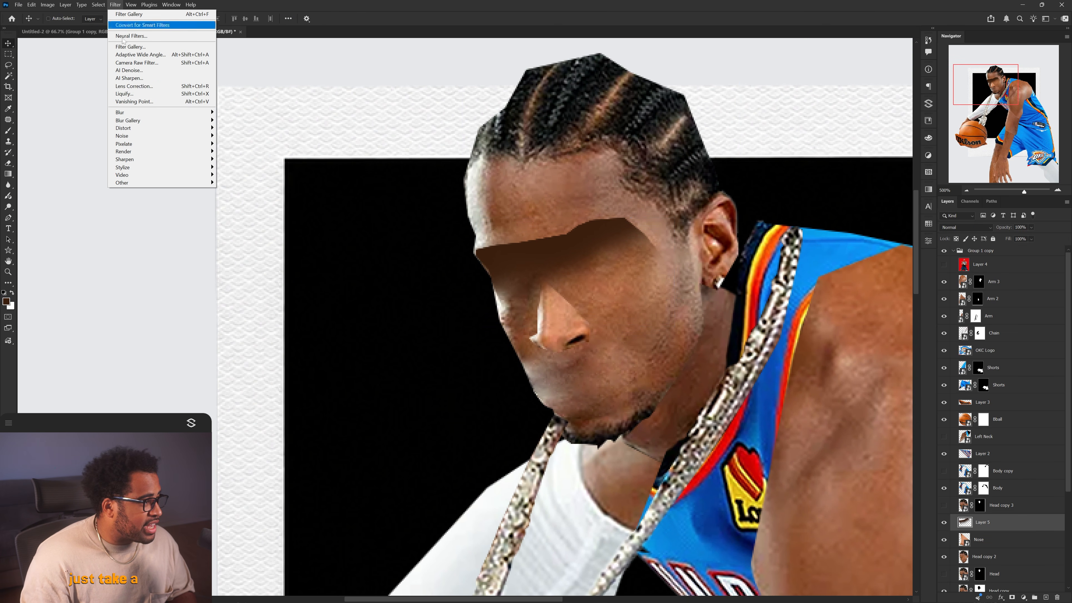
{"action": "mouse_move", "coordinate": [131, 113]}
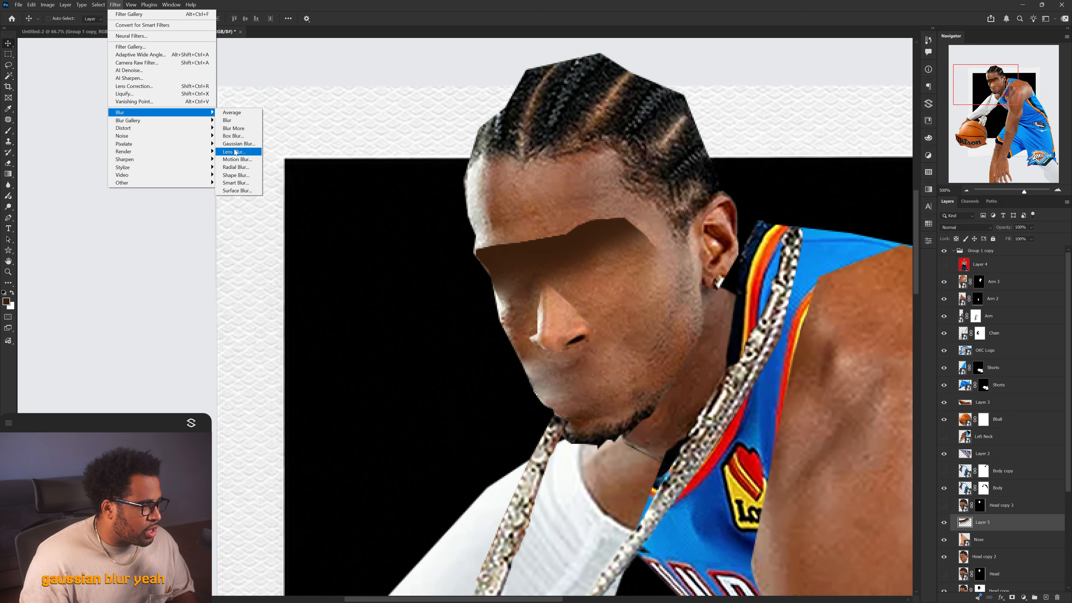
{"action": "left_click", "coordinate": [238, 143]}
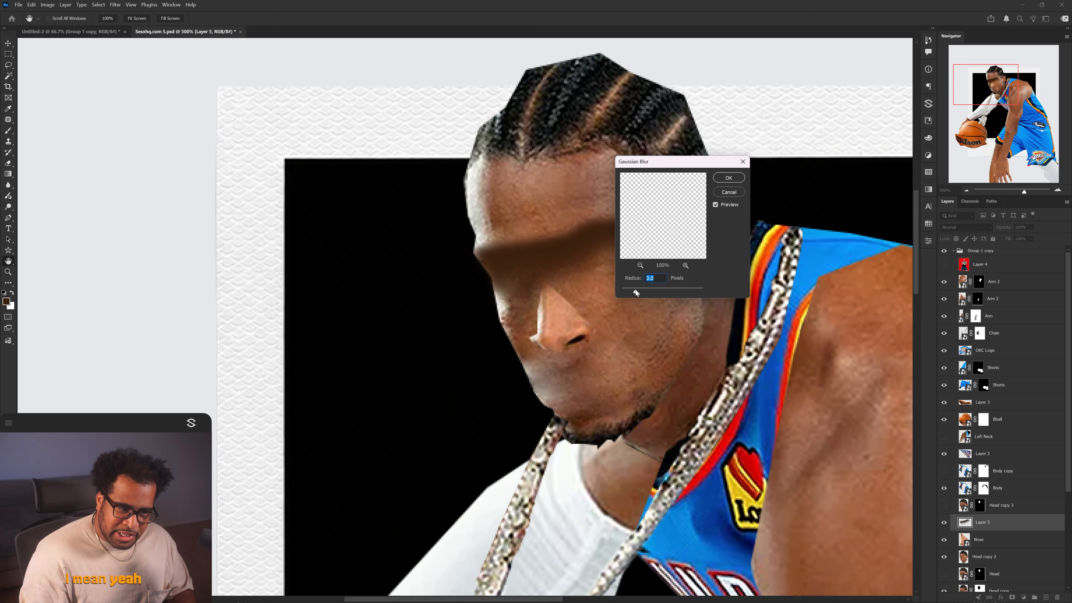
{"action": "left_click", "coordinate": [729, 178]}
{"action": "key", "text": "ctrl+1"}
{"action": "key", "text": "v"}
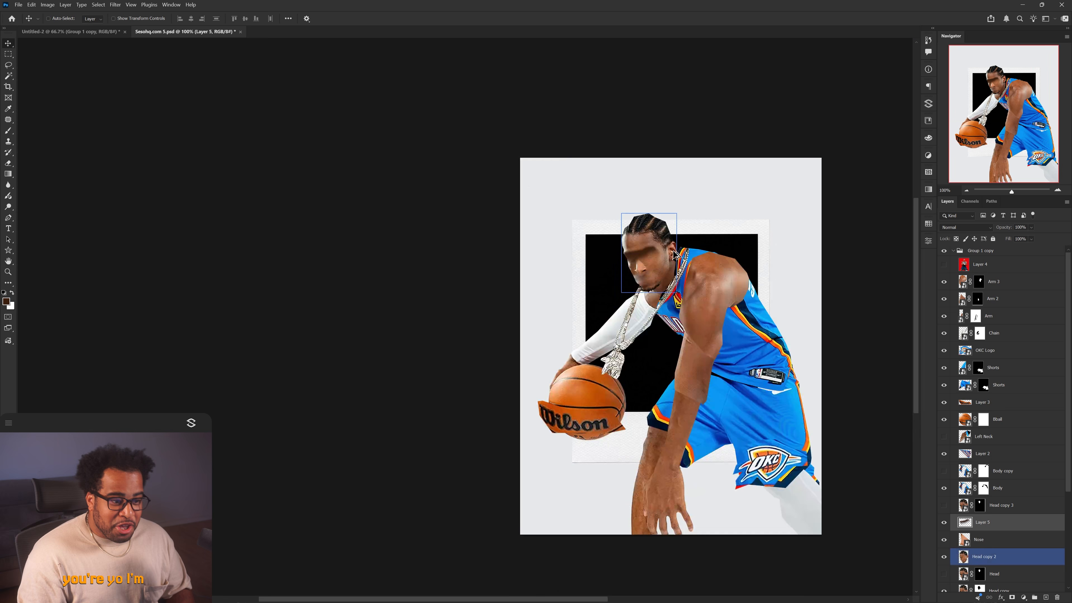
Darken the blurred eye shadow by lowering its lightness with Hue/Saturation
{"action": "left_click", "coordinate": [725, 265]}
{"action": "key", "text": "ctrl+plus"}
{"action": "key", "text": "ctrl+plus"}
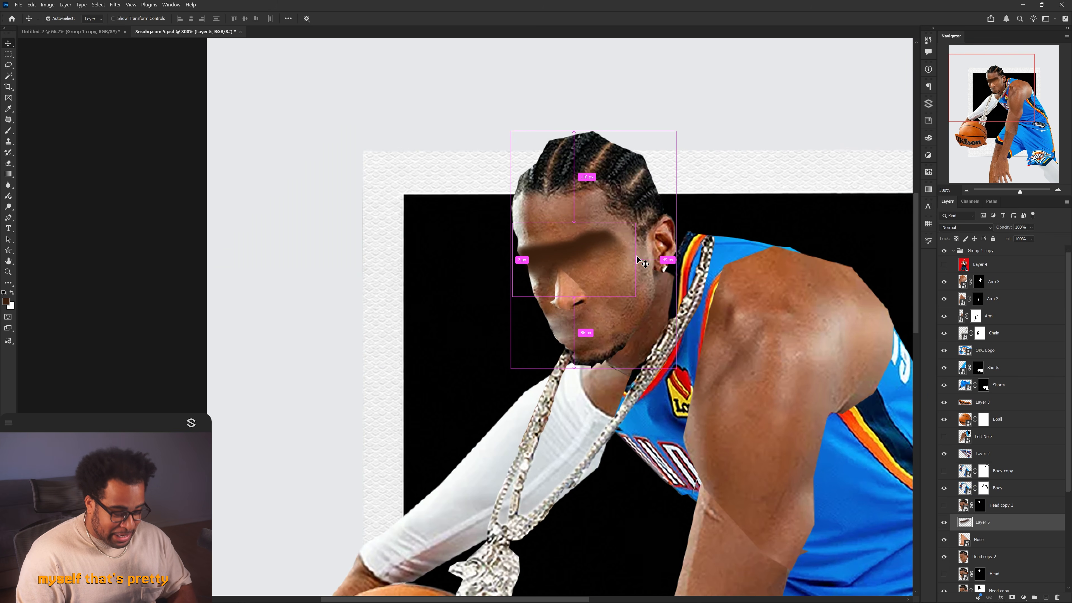
{"action": "key", "text": "ctrl+u"}
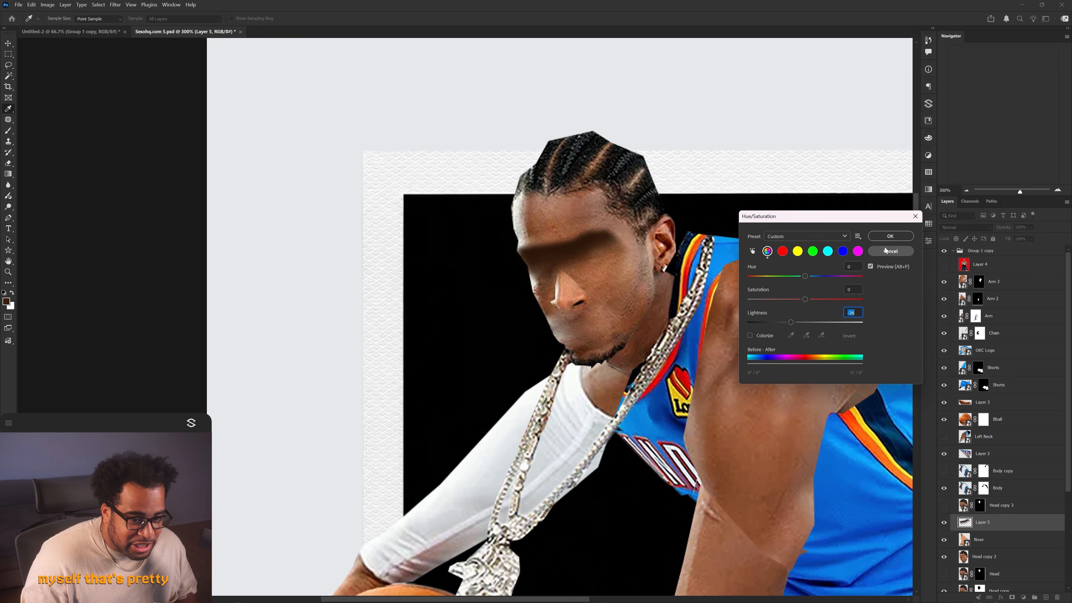
{"action": "left_click", "coordinate": [890, 236]}
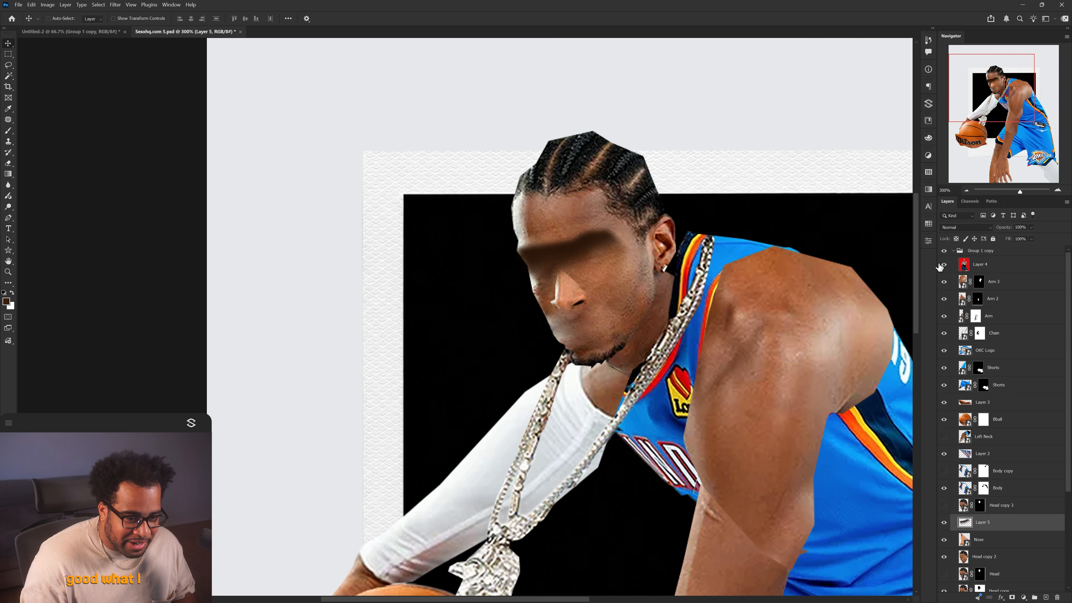
Add an empty layer above the eye shadow, sample the shadow's dark brown, and brush a soft patch between the nose and chin
{"action": "key", "text": "ctrl+plus"}
{"action": "key", "text": "ctrl+plus"}
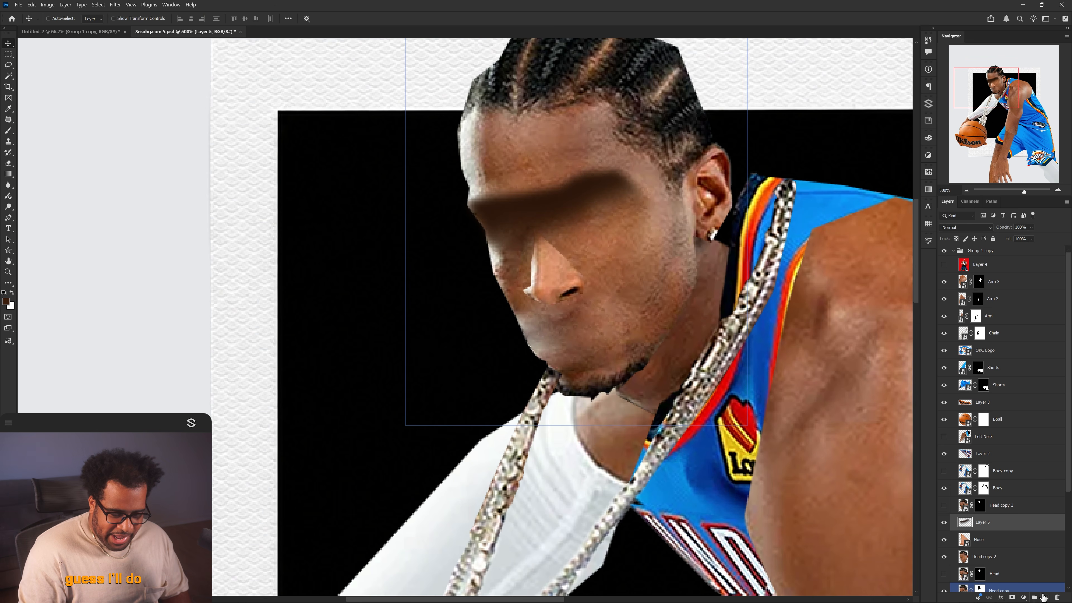
{"action": "left_click", "coordinate": [1045, 597]}
{"action": "key", "text": "b"}
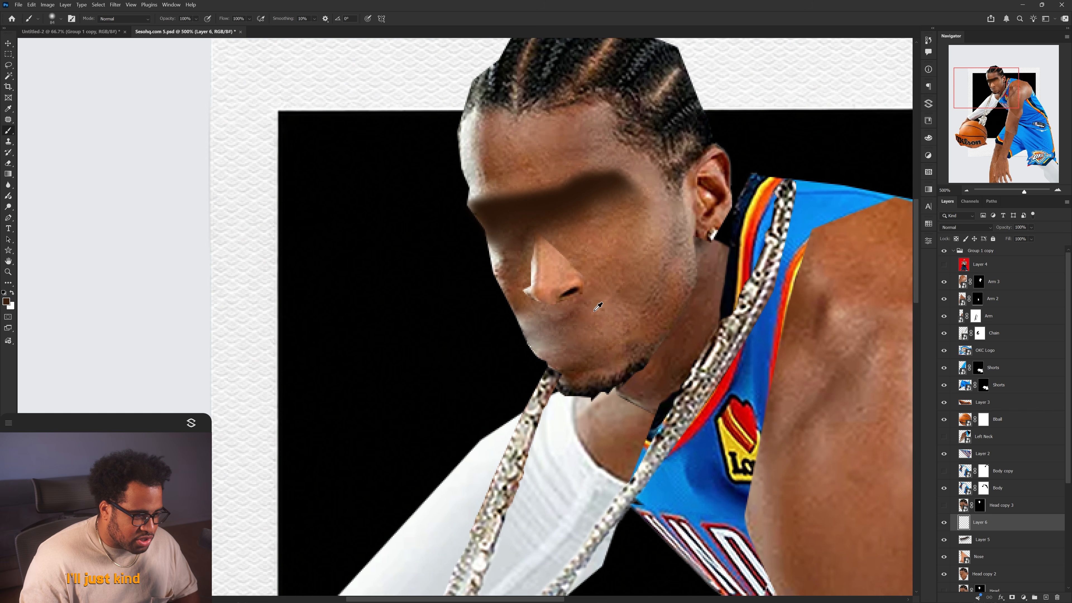
{"action": "left_click", "coordinate": [581, 185], "text": "alt"}
{"action": "key", "text": "]"}
{"action": "key", "text": "]"}
{"action": "key", "text": "]"}
{"action": "key", "text": "]"}
{"action": "key", "text": "]"}
{"action": "key", "text": "]"}
{"action": "left_click_drag", "start_coordinate": [553, 334], "coordinate": [552, 339]}
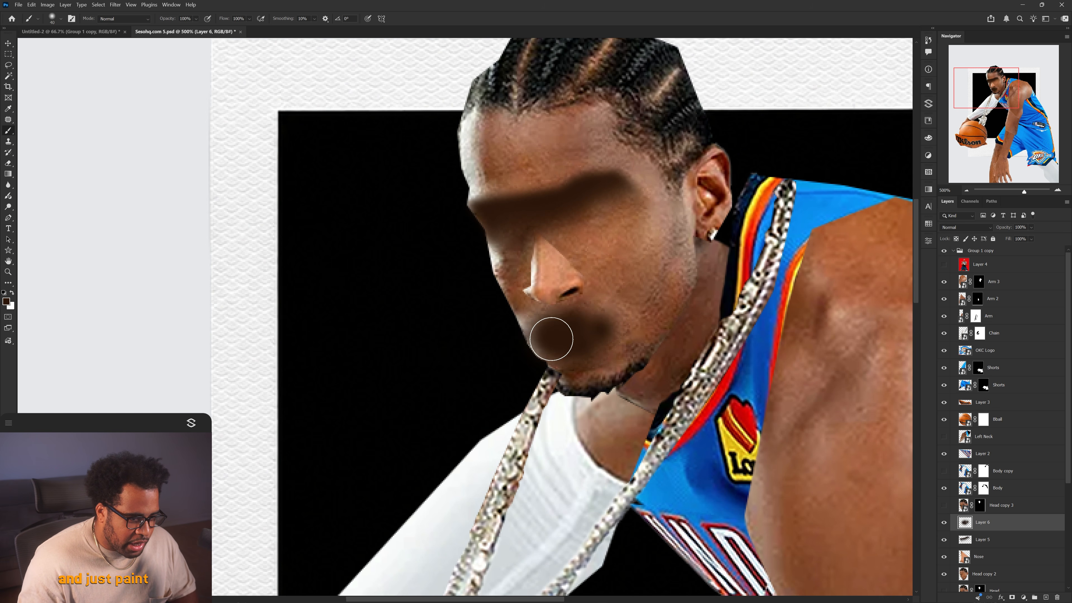
Compare the dark mouth patch with the original head's mustache and erase its lower part into a curved mustache shape
{"action": "scroll", "coordinate": [608, 314], "scroll_direction": "down", "scroll_amount": 2}
{"action": "key", "text": "e"}
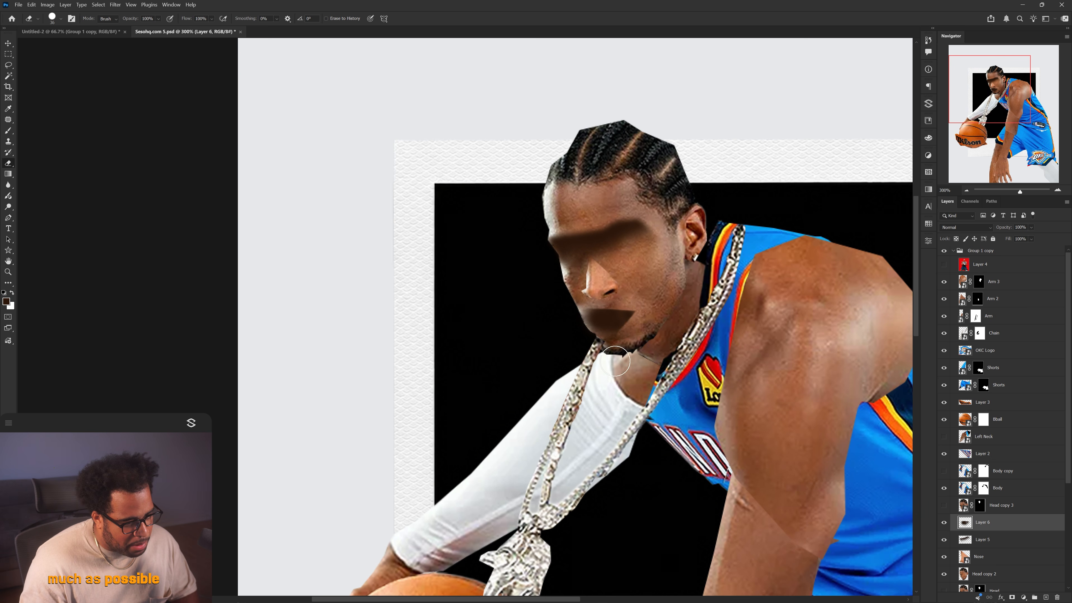
{"action": "scroll", "coordinate": [659, 321], "scroll_direction": "up", "scroll_amount": 3}
{"action": "key", "text": "v"}
{"action": "left_click", "coordinate": [944, 505]}
{"action": "left_click", "coordinate": [945, 504]}
{"action": "left_click", "coordinate": [944, 505]}
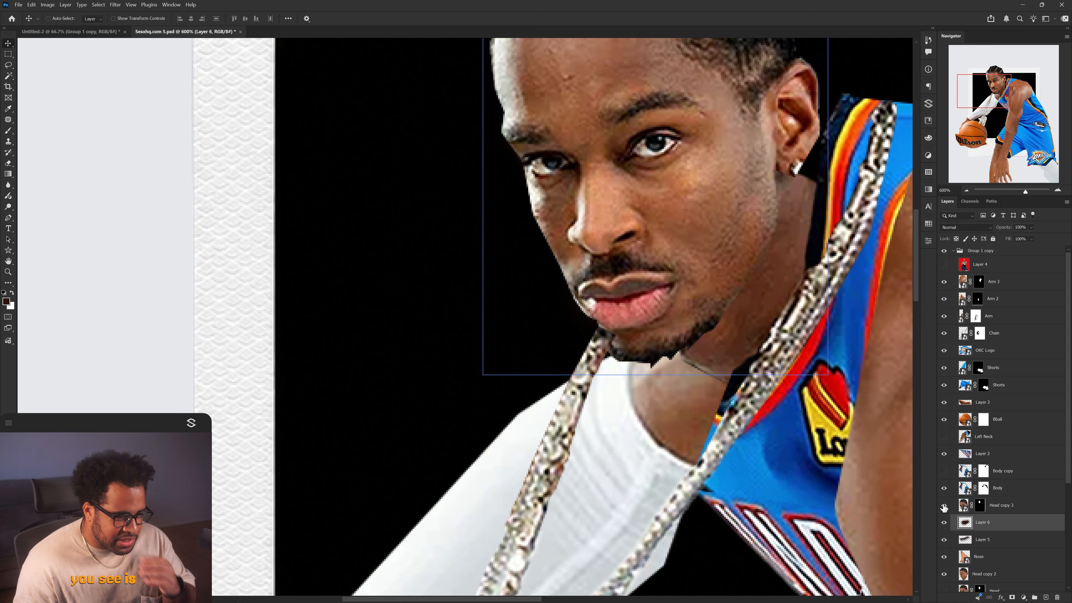
{"action": "left_click", "coordinate": [944, 506]}
{"action": "left_click", "coordinate": [944, 505]}
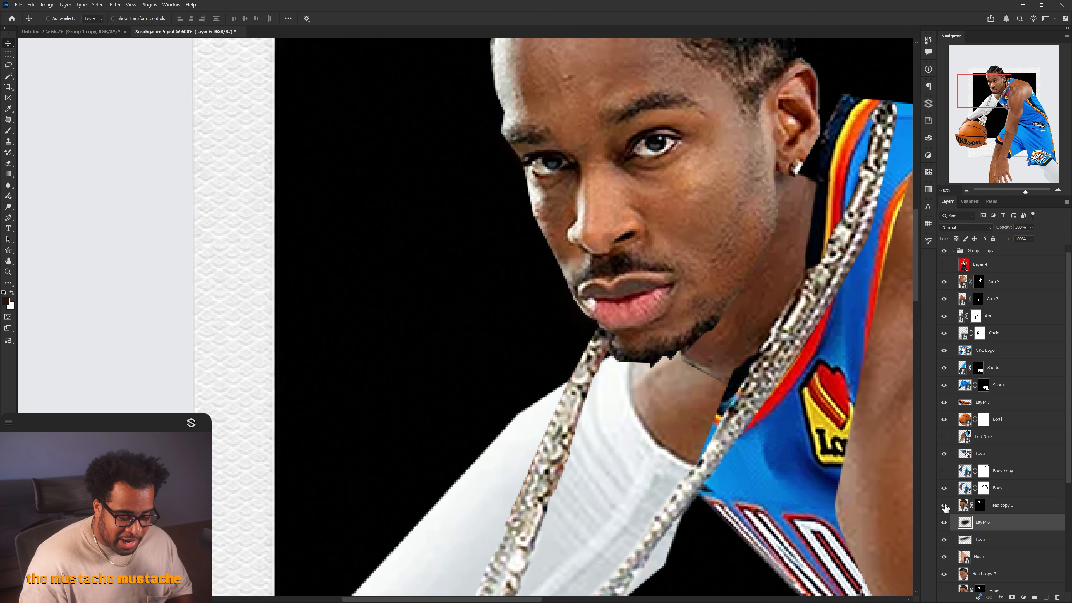
{"action": "left_click", "coordinate": [944, 505]}
{"action": "scroll", "coordinate": [766, 308], "scroll_direction": "down", "scroll_amount": 2}
{"action": "key", "text": "e"}
{"action": "left_click_drag", "start_coordinate": [710, 294], "coordinate": [693, 332]}
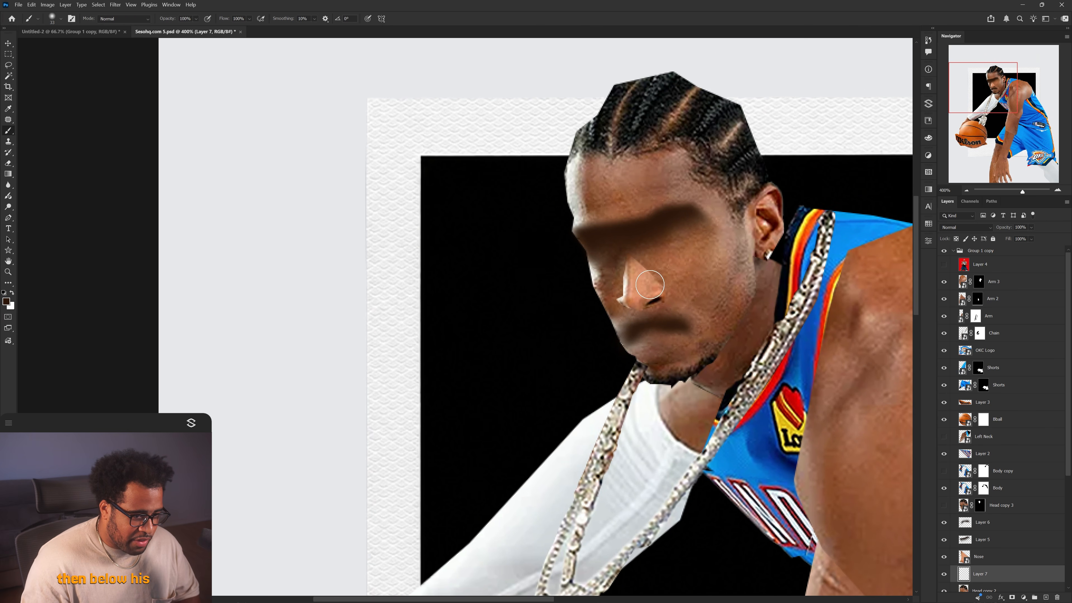
Paint a thin, hard-edged dark shadow along the slanted side of the nose on the layer beneath Nose
{"action": "scroll", "coordinate": [652, 276], "scroll_direction": "up", "scroll_amount": 3}
{"action": "left_click_drag", "start_coordinate": [650, 274], "coordinate": [620, 268]}
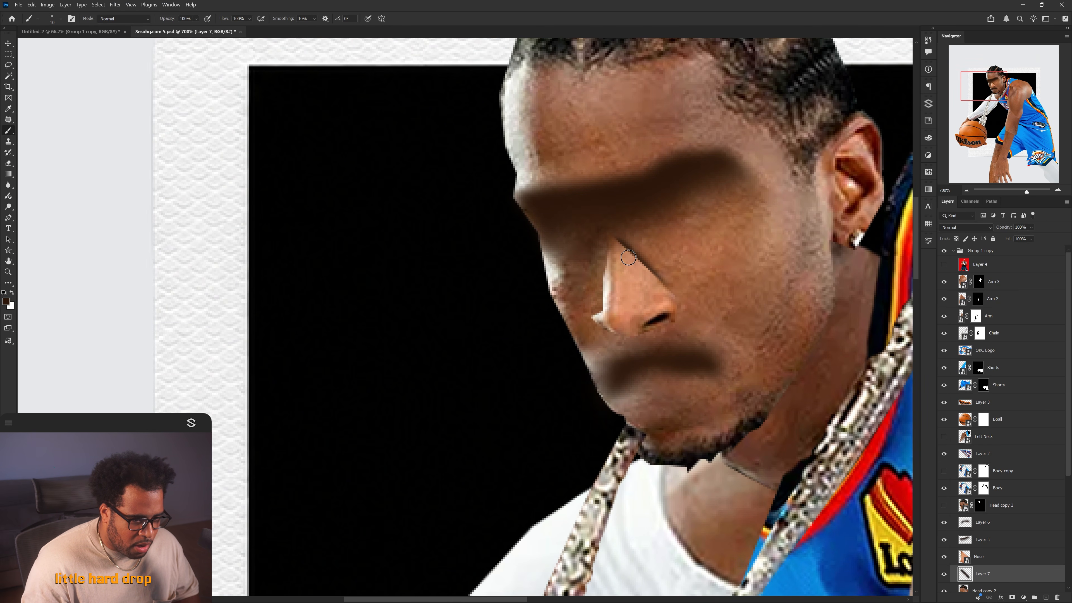
{"action": "scroll", "coordinate": [641, 272], "scroll_direction": "down", "scroll_amount": 9}
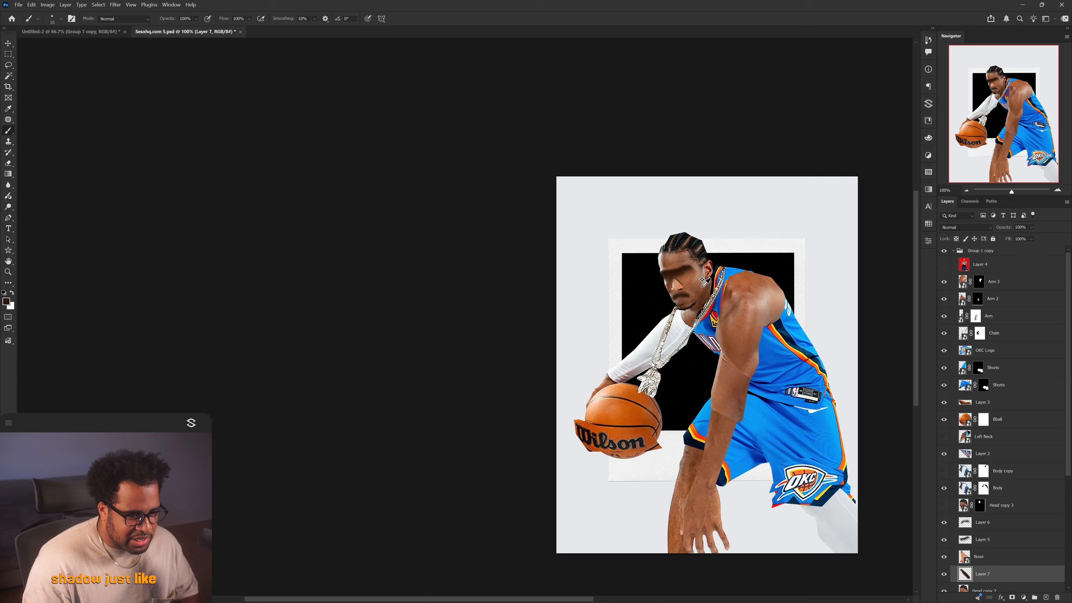
{"action": "scroll", "coordinate": [674, 284], "scroll_direction": "up", "scroll_amount": 6}
{"action": "scroll", "coordinate": [674, 284], "scroll_direction": "up", "scroll_amount": 2}
{"action": "scroll", "coordinate": [666, 274], "scroll_direction": "down", "scroll_amount": 4}
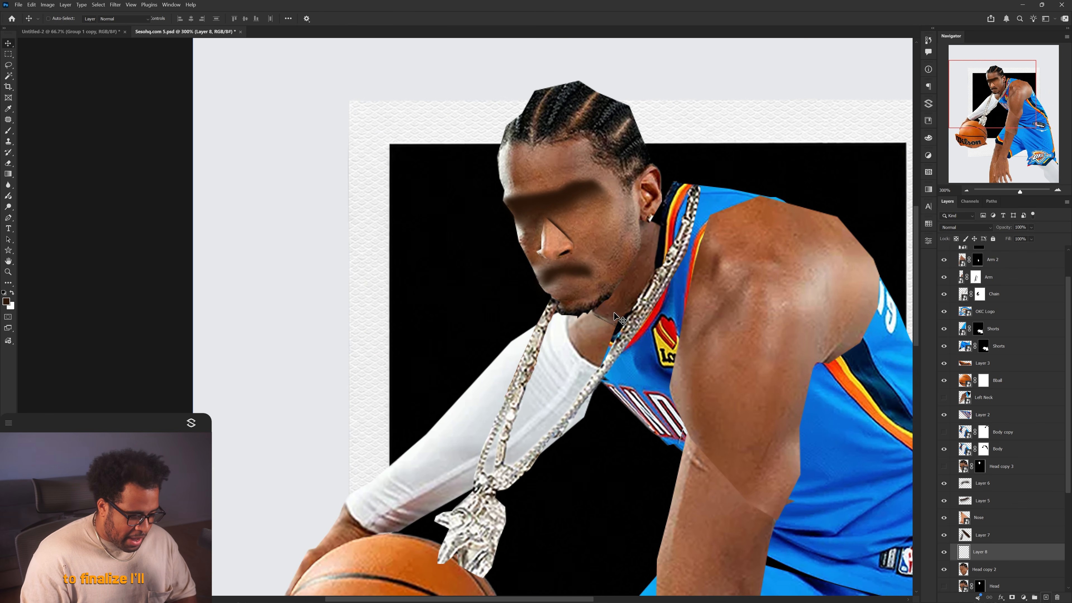
Brush sampled brown skin tones over the cheeks, forehead and mouth area on a layer clipped to Head copy 2
{"action": "key", "text": "b"}
{"action": "scroll", "coordinate": [618, 318], "scroll_direction": "up", "scroll_amount": 3}
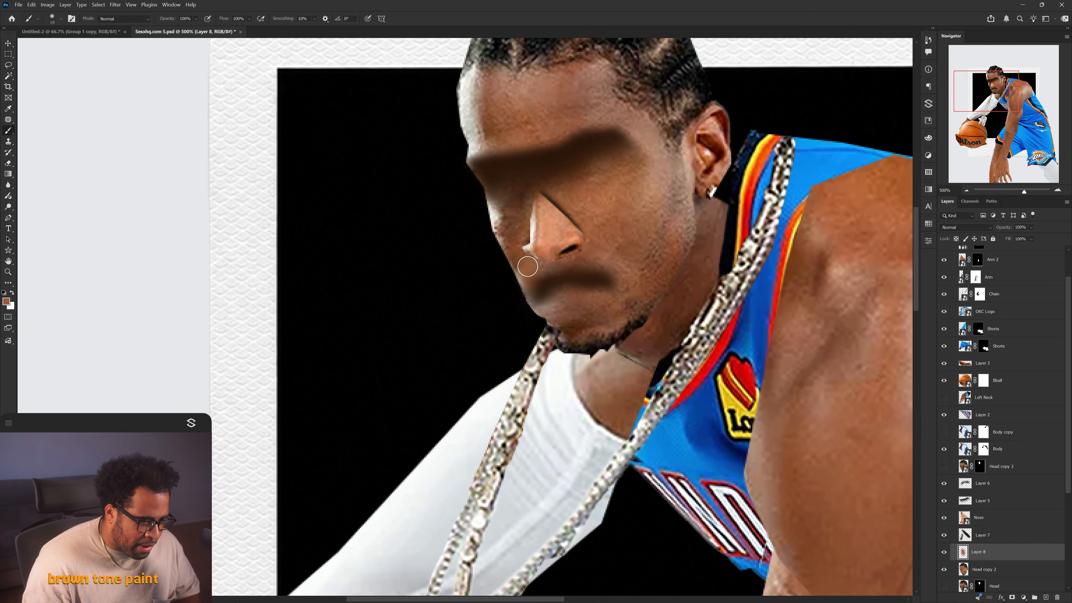
{"action": "left_click_drag", "start_coordinate": [529, 274], "coordinate": [494, 219]}
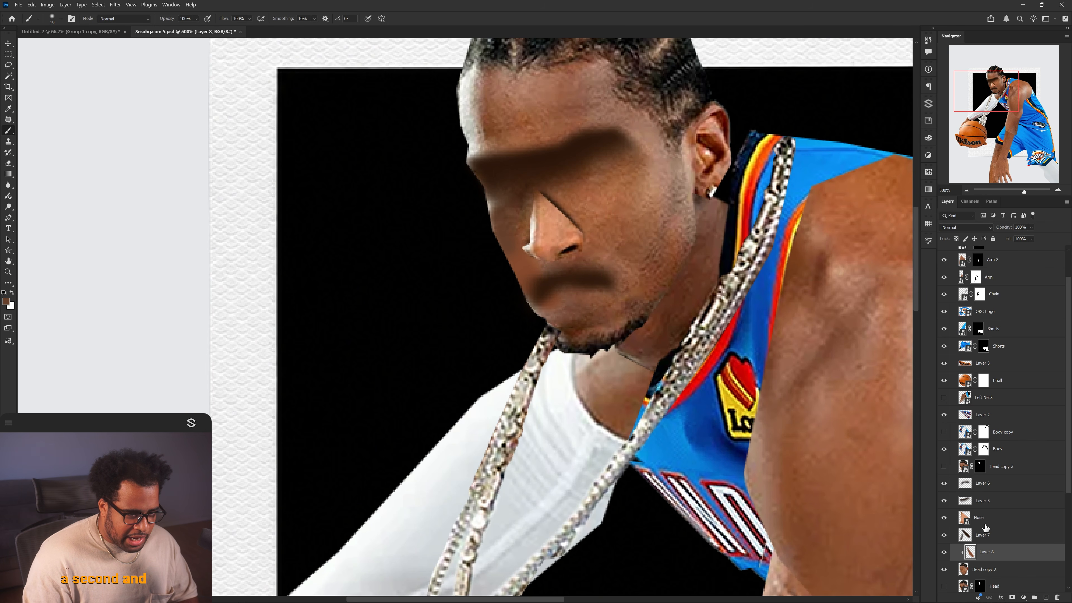
{"action": "left_click_drag", "start_coordinate": [601, 357], "coordinate": [582, 355]}
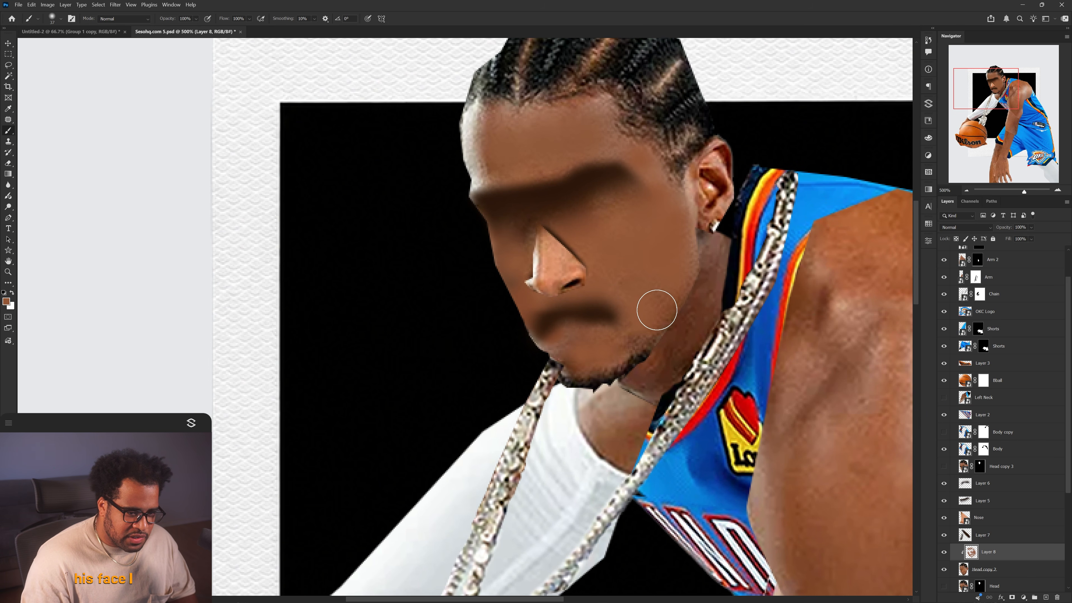
Set the clipped skin-tone layer's blend mode to Color
{"action": "left_click", "coordinate": [965, 227]}
{"action": "left_click", "coordinate": [958, 454]}
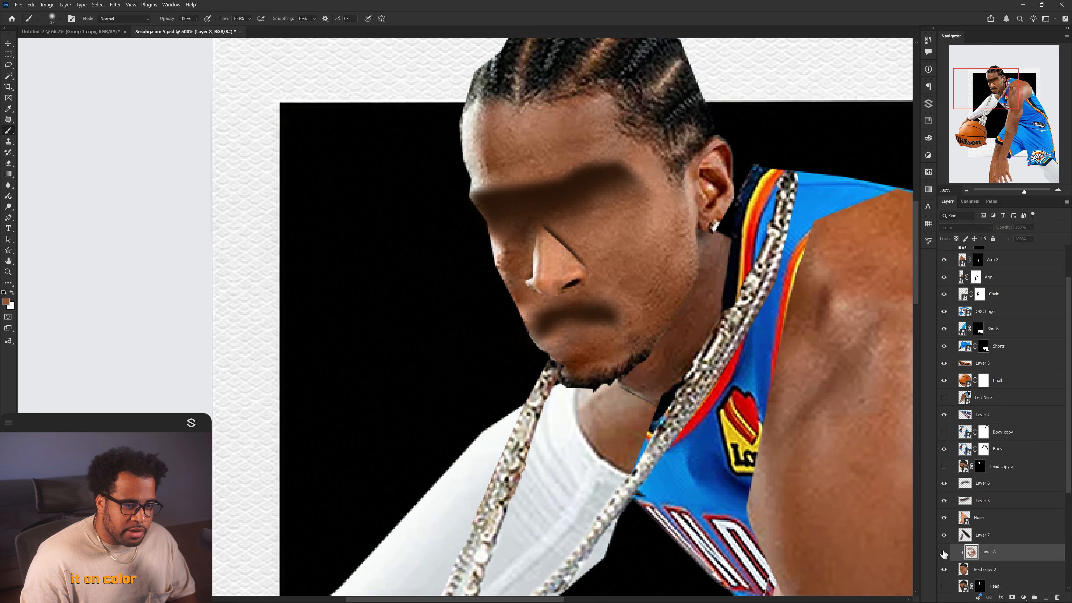
{"action": "key", "text": "ctrl+minus"}
{"action": "key", "text": "ctrl+minus"}
{"action": "key", "text": "ctrl+minus"}
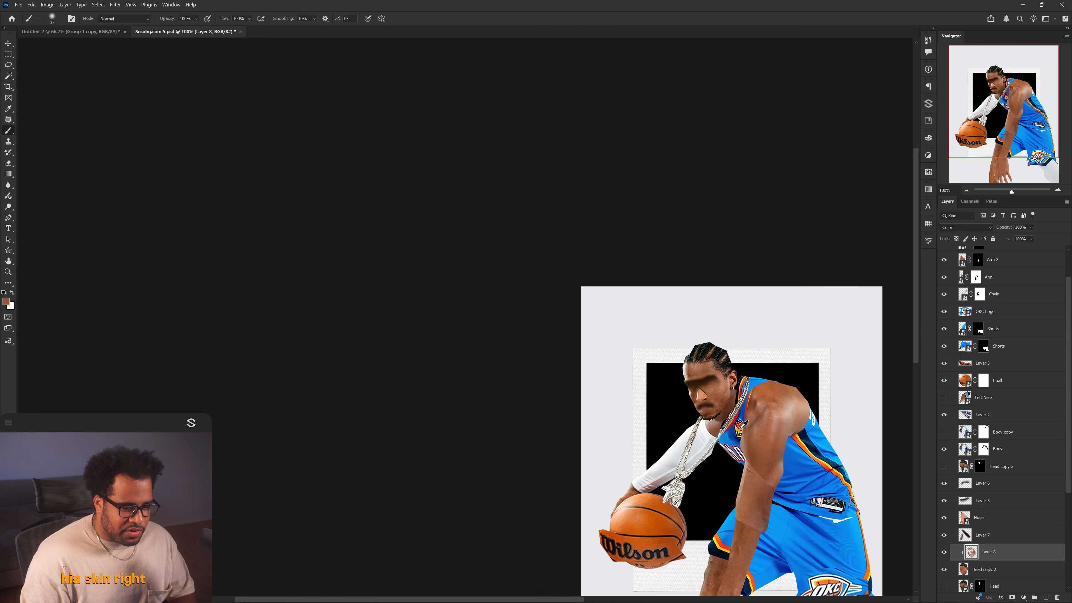
Brush a lighter skin tone over the cheeks on a Luminosity layer, erase the overspill around the face, and set its opacity to 52%
{"action": "key", "text": "ctrl+equal"}
{"action": "key", "text": "ctrl+equal"}
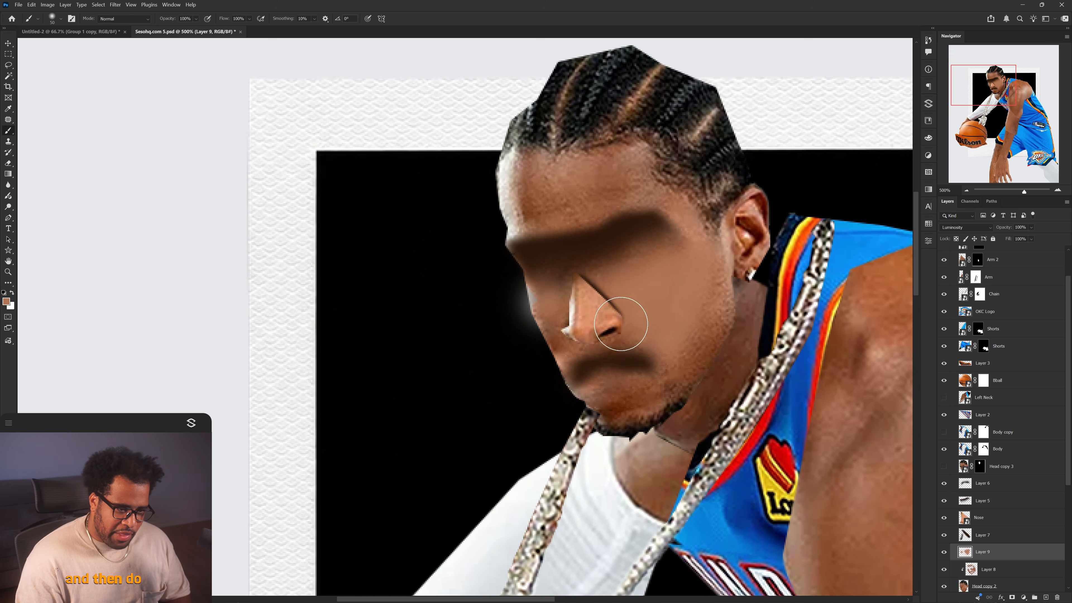
{"action": "key", "text": "e"}
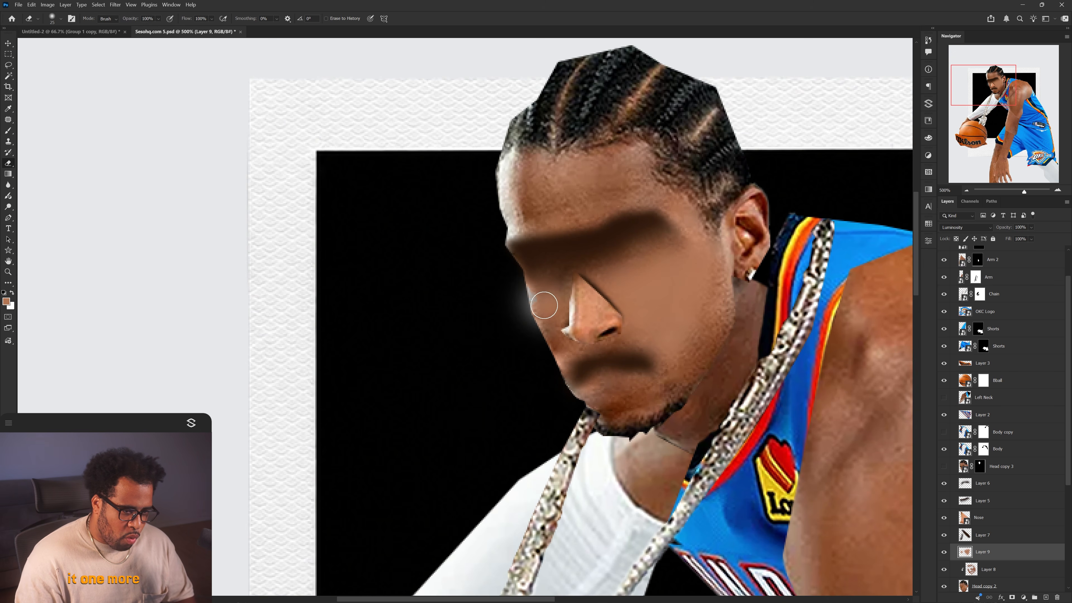
{"action": "mouse_move", "coordinate": [532, 310]}
{"action": "left_mouse_down"}
{"action": "mouse_move", "coordinate": [503, 289]}
{"action": "mouse_move", "coordinate": [510, 330]}
{"action": "left_mouse_up"}
{"action": "left_click_drag", "start_coordinate": [742, 301], "coordinate": [748, 301]}
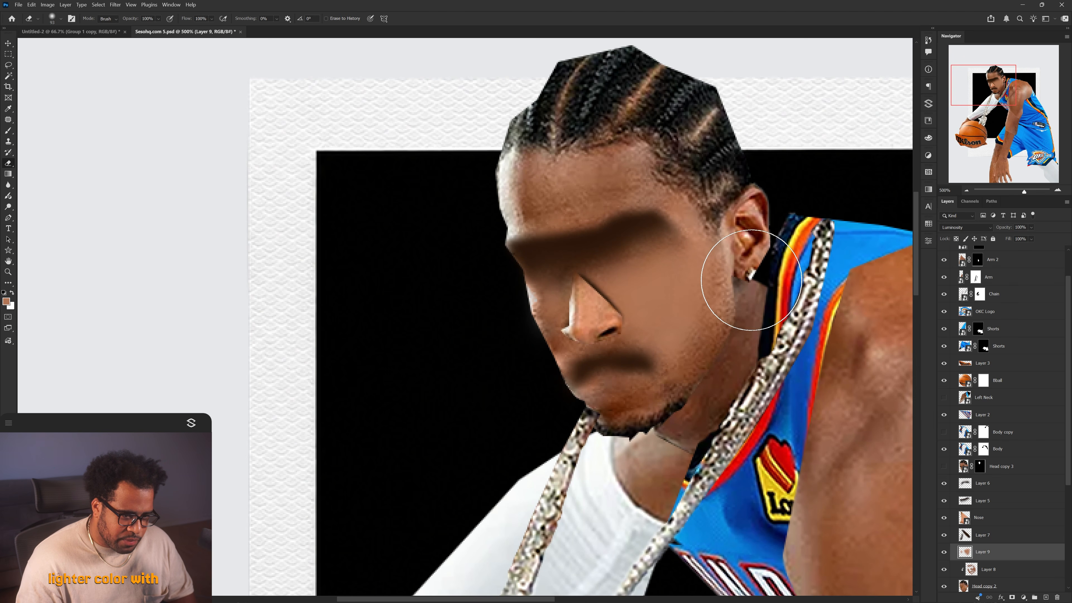
{"action": "left_click_drag", "start_coordinate": [1046, 237], "coordinate": [1027, 237]}
{"action": "key", "text": "b"}
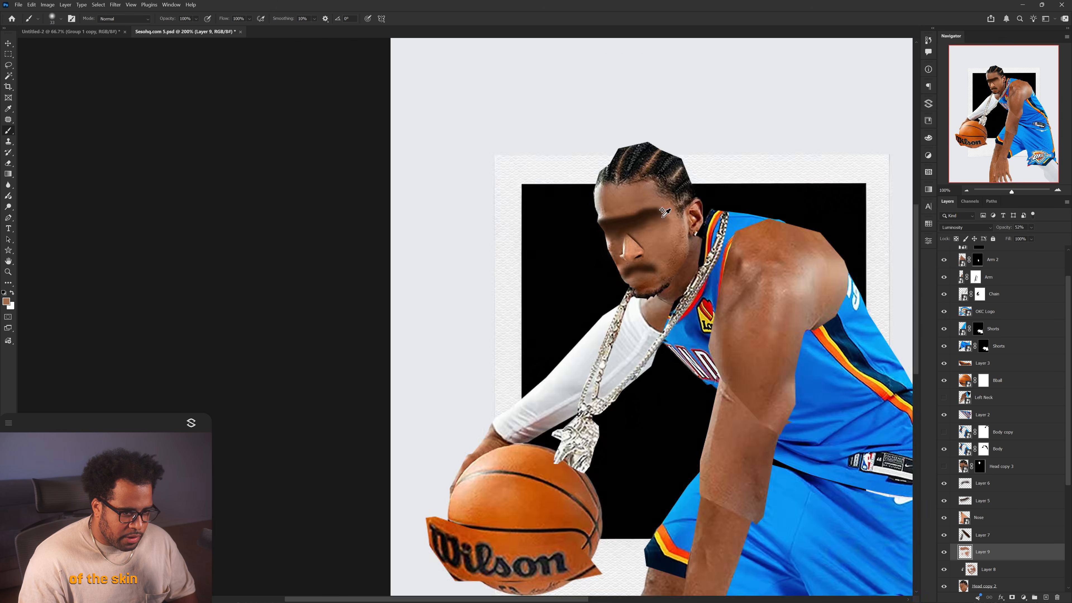
{"action": "scroll", "coordinate": [662, 224], "scroll_direction": "down", "scroll_amount": 1}
{"action": "scroll", "coordinate": [659, 228], "scroll_direction": "up", "scroll_amount": 4}
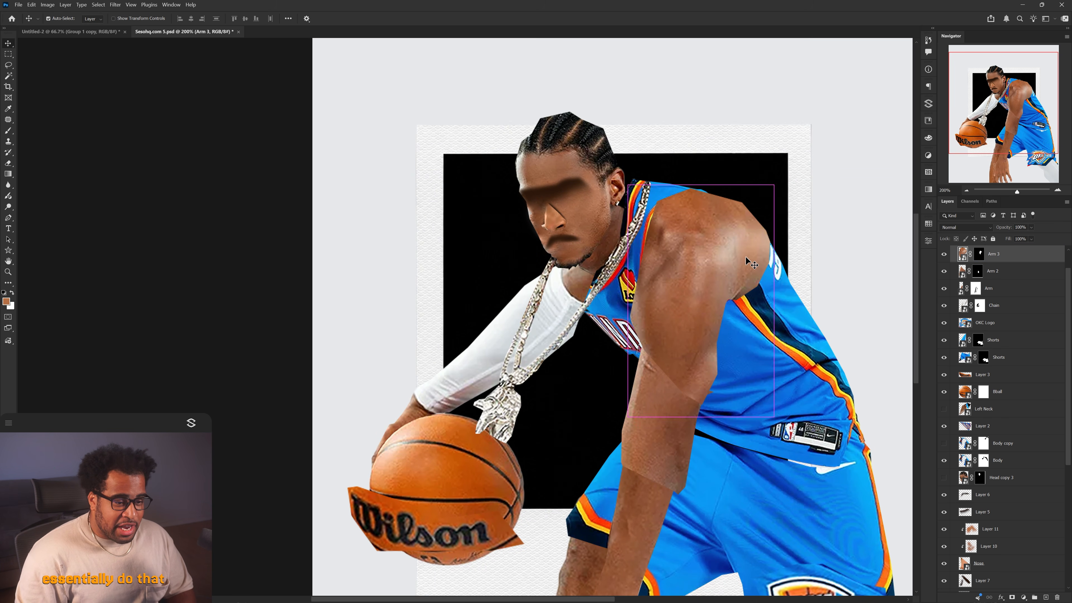
{"action": "left_click_drag", "start_coordinate": [709, 250], "coordinate": [798, 217]}
{"action": "key", "text": "ctrl+z"}
{"action": "left_click_drag", "start_coordinate": [696, 268], "coordinate": [742, 227]}
{"action": "key", "text": "ctrl+z"}
{"action": "left_click_drag", "start_coordinate": [662, 413], "coordinate": [745, 396]}
{"action": "key", "text": "ctrl+z"}
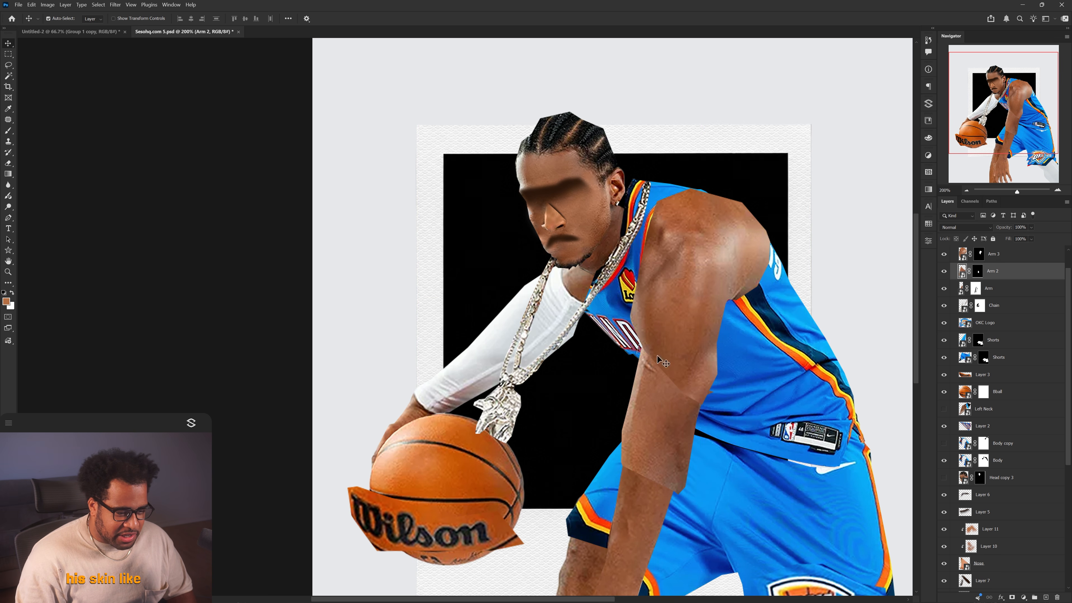
{"action": "left_click_drag", "start_coordinate": [669, 338], "coordinate": [676, 335]}
{"action": "key", "text": "ctrl+z"}
{"action": "left_click_drag", "start_coordinate": [801, 251], "coordinate": [772, 233]}
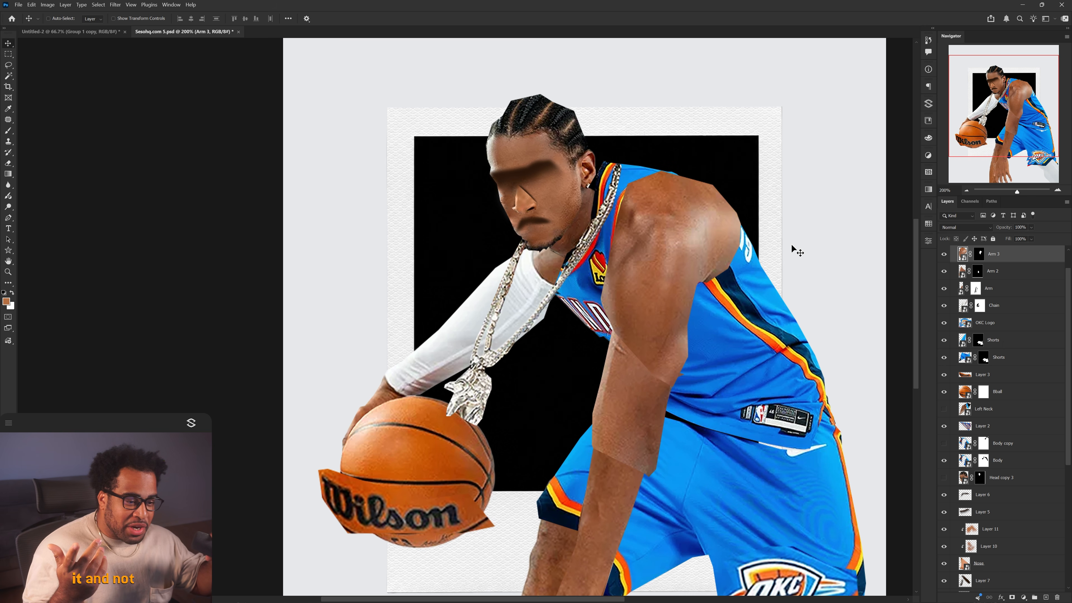
Brush smooth skin tones and a darker shoulder shadow over the upper arm on separate clipped layers, and change the shadow layer's blend mode
{"action": "scroll", "coordinate": [983, 275], "scroll_direction": "up", "scroll_amount": 1}
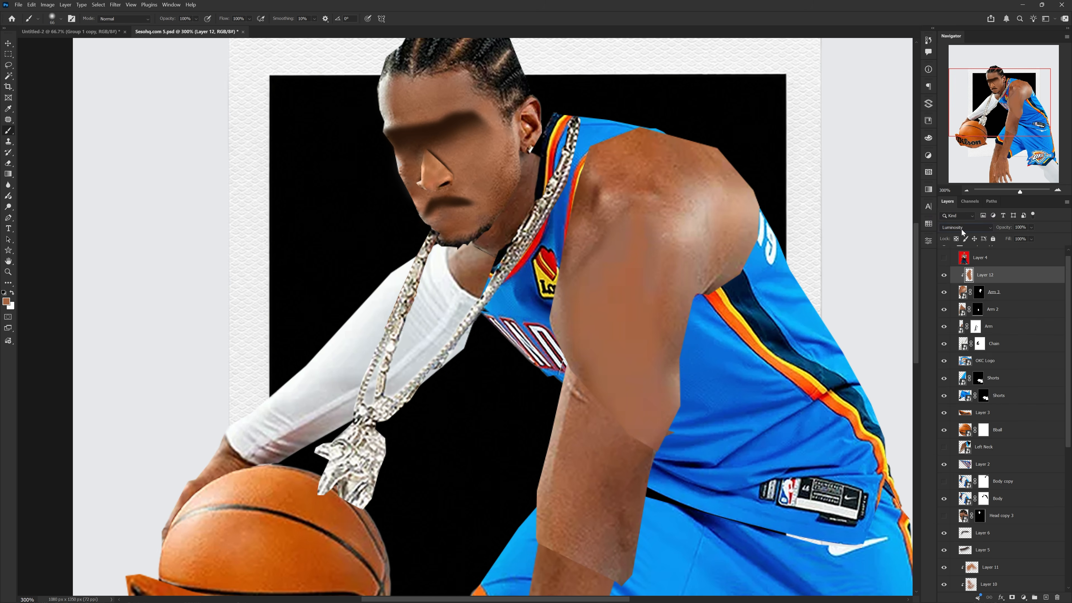
{"action": "left_click_drag", "start_coordinate": [625, 228], "coordinate": [634, 423]}
{"action": "key", "text": "ctrl+shift+alt+n"}
{"action": "key", "text": "bracketleft"}
{"action": "key", "text": "bracketleft"}
{"action": "key", "text": "bracketleft"}
{"action": "key", "text": "bracketleft"}
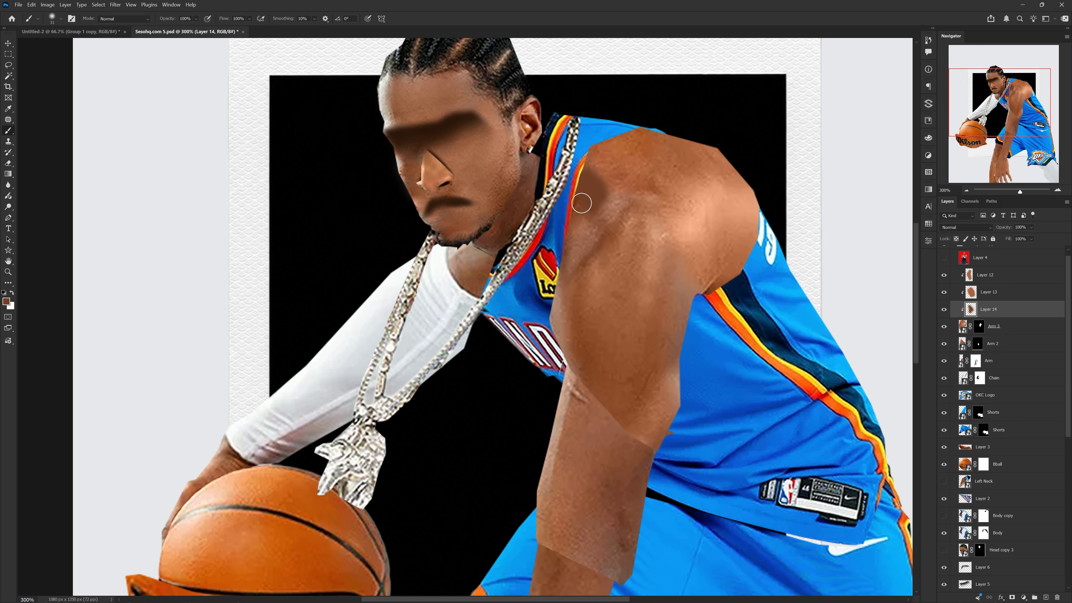
{"action": "left_click", "coordinate": [966, 227]}
{"action": "left_click", "coordinate": [966, 344]}
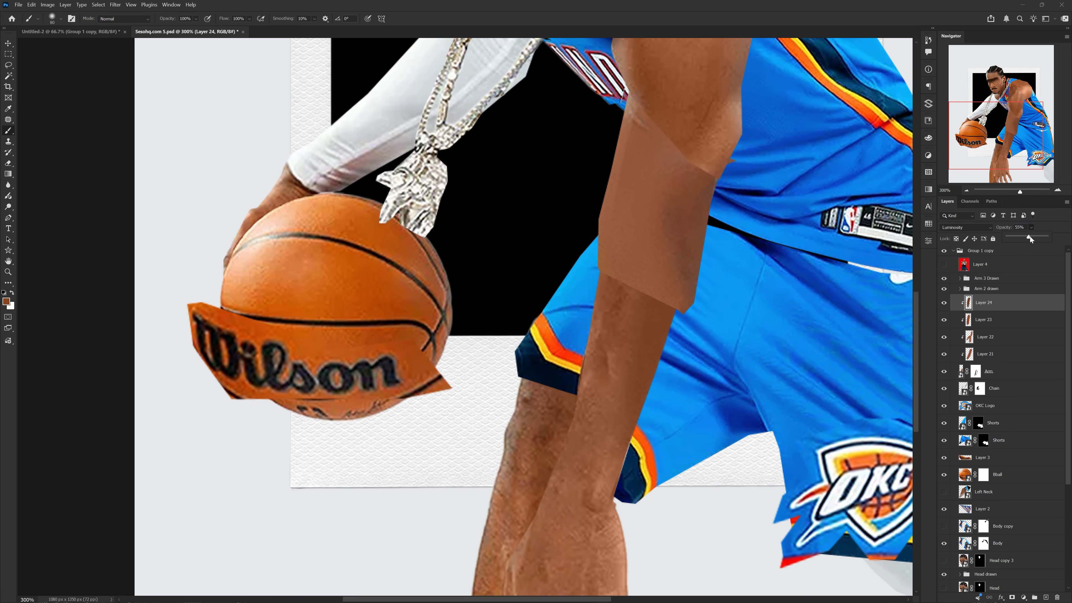
Add a Hue/Saturation adjustment clipped to the Arm 2 artwork and shift its hue slightly to match the other arm pieces
{"action": "left_click", "coordinate": [1018, 468]}
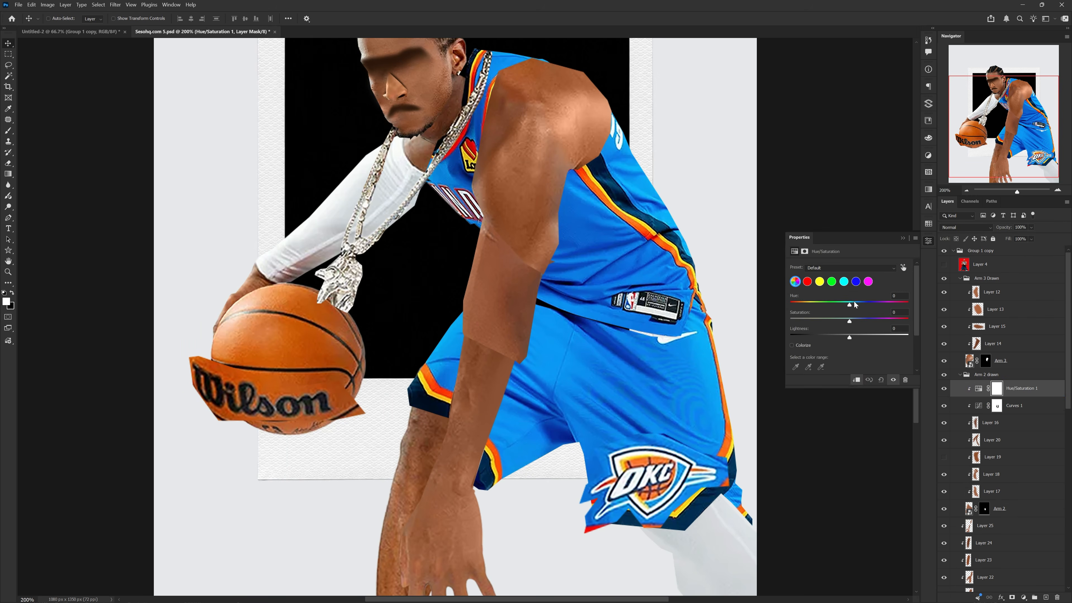
{"action": "left_click_drag", "start_coordinate": [849, 302], "coordinate": [852, 304]}
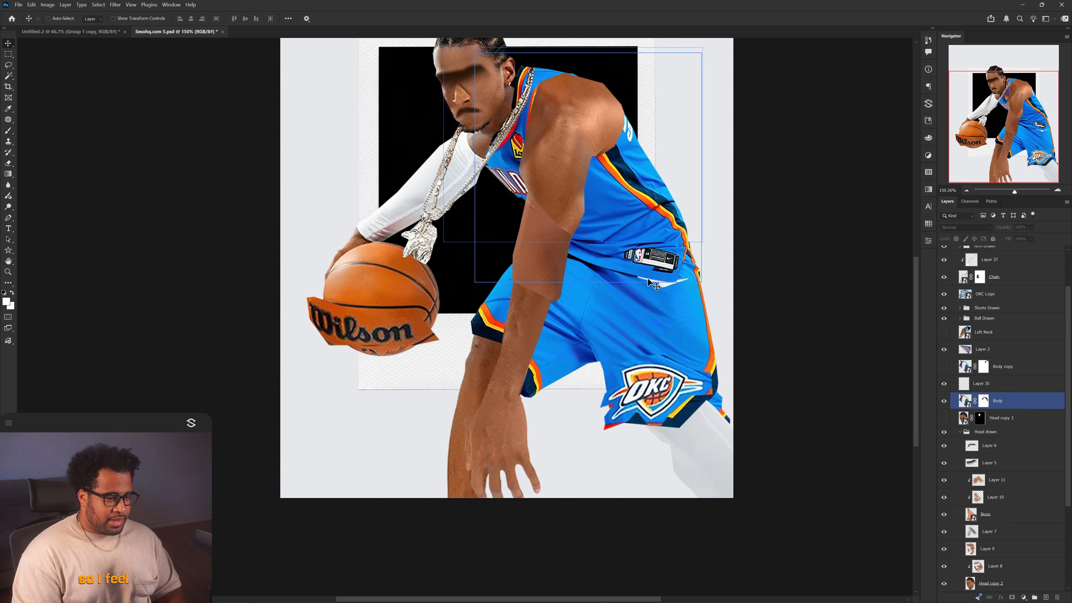
{"action": "scroll", "coordinate": [588, 276], "scroll_direction": "down", "scroll_amount": 3}
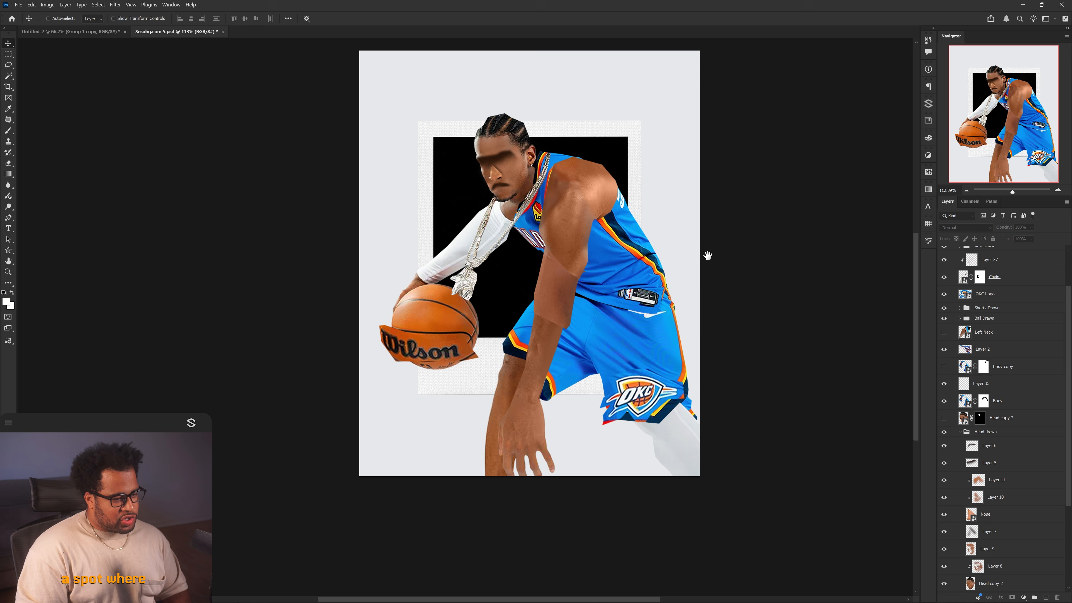
Group the Chain layer with its clipped layer above and name the group Chain Drawn
{"action": "left_click", "coordinate": [979, 319]}
{"action": "scroll", "coordinate": [983, 337], "scroll_direction": "up", "scroll_amount": 3}
{"action": "left_click", "coordinate": [986, 328]}
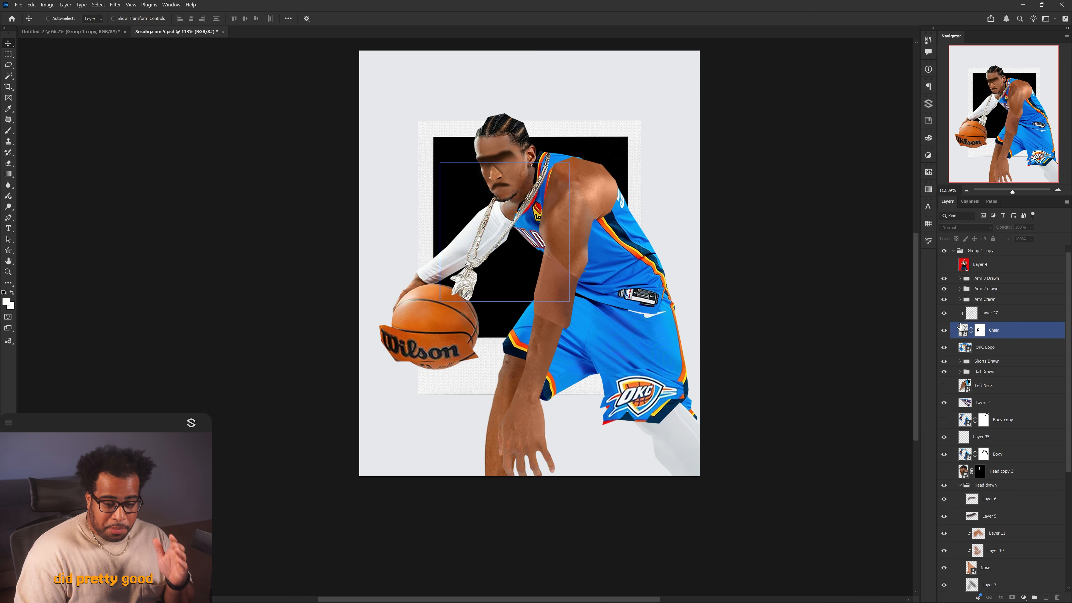
{"action": "left_click", "coordinate": [990, 313], "text": "shift"}
{"action": "key", "text": "ctrl+g"}
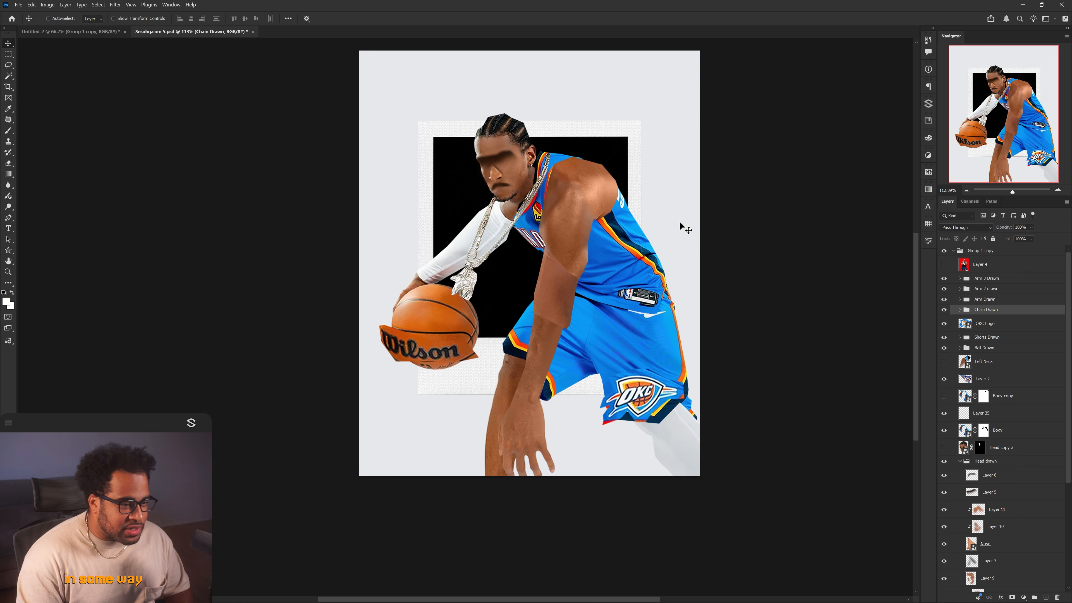
Enlarge the polaroid frame behind the player and tilt it about 6° counterclockwise
{"action": "left_click_drag", "start_coordinate": [657, 244], "coordinate": [701, 233]}
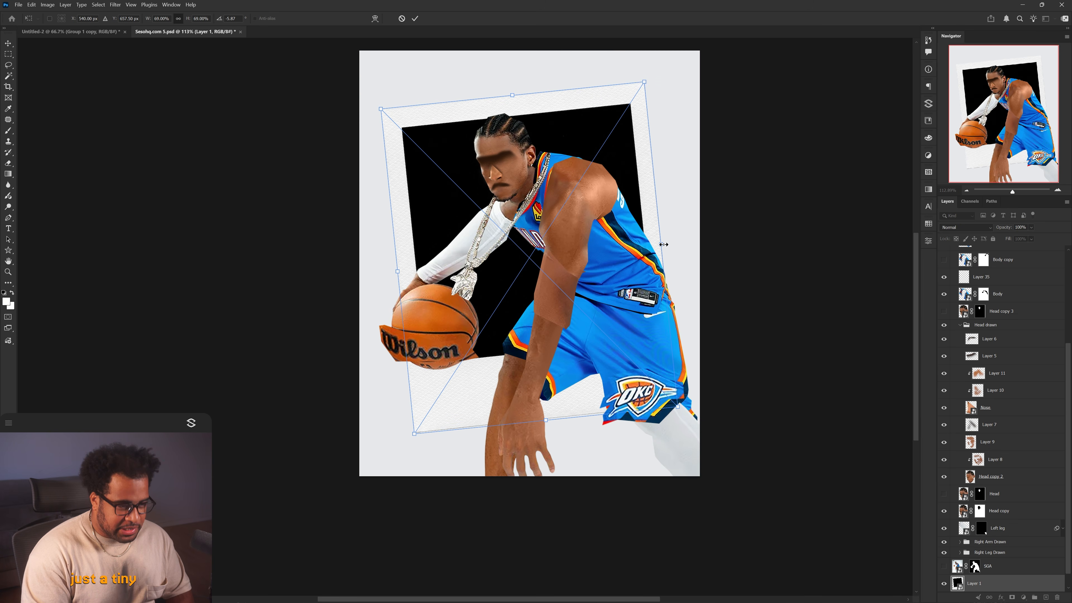
{"action": "key", "text": "Return"}
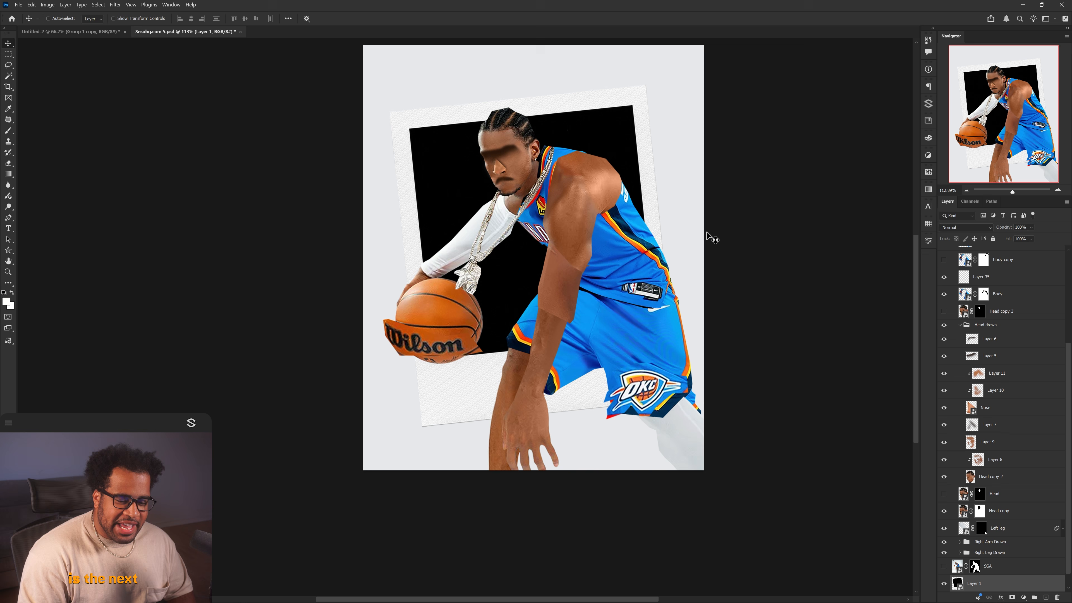
Add a Levels adjustment clipped to the Arm 3 Drawn group, darken its shadows, and invert the mask to hide the effect
{"action": "left_click", "coordinate": [959, 326]}
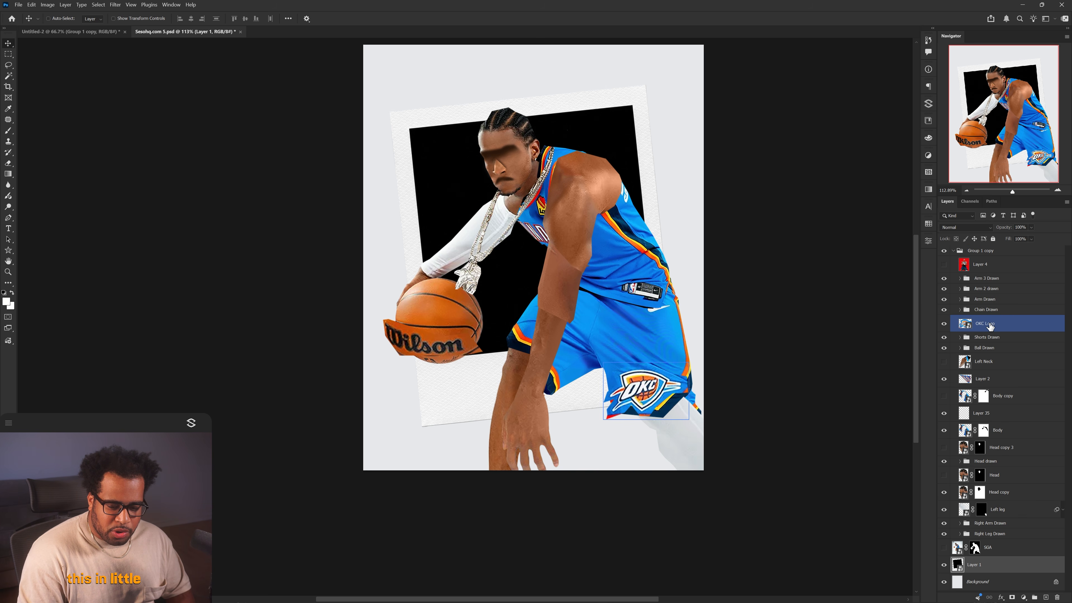
{"action": "left_click", "coordinate": [991, 278]}
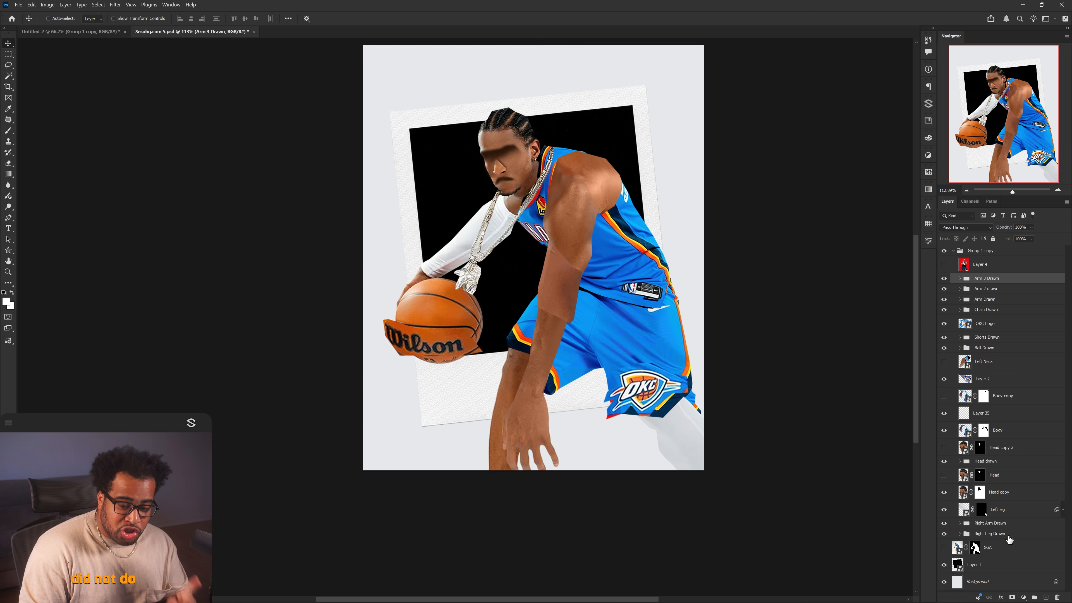
{"action": "left_click", "coordinate": [1024, 597]}
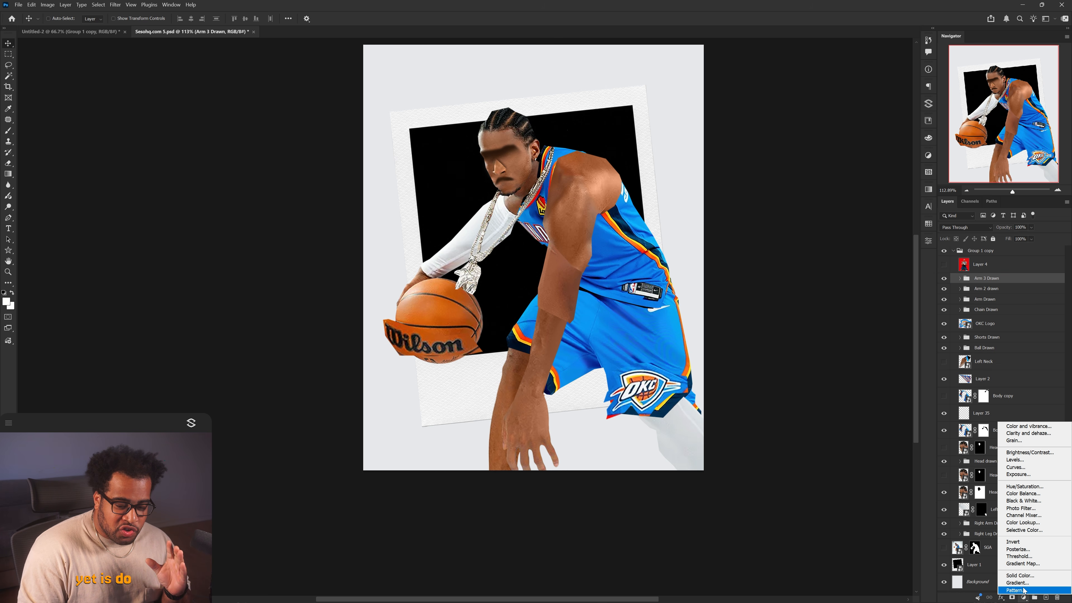
{"action": "left_click", "coordinate": [1021, 459]}
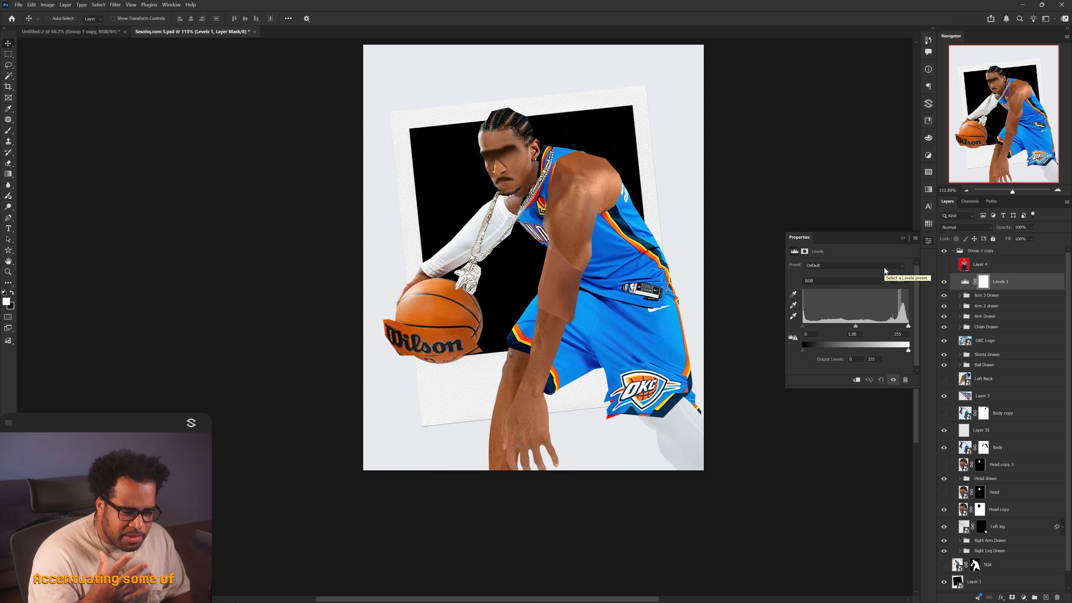
{"action": "scroll", "coordinate": [604, 207], "scroll_direction": "up", "scroll_amount": 1}
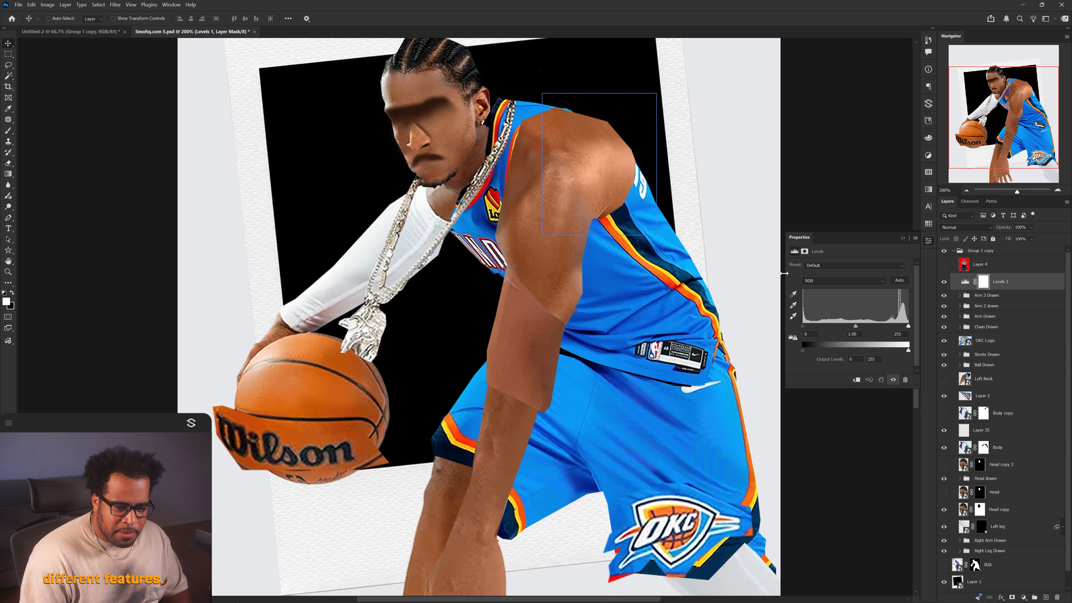
{"action": "left_click", "coordinate": [997, 290], "text": "alt"}
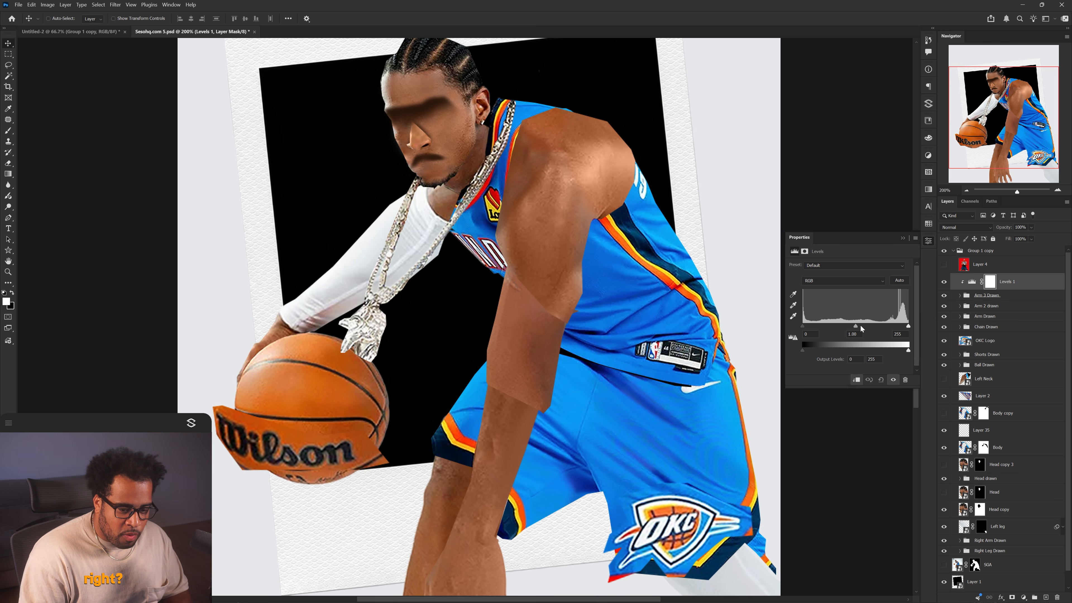
{"action": "left_click_drag", "start_coordinate": [861, 324], "coordinate": [814, 323]}
{"action": "left_click", "coordinate": [981, 279]}
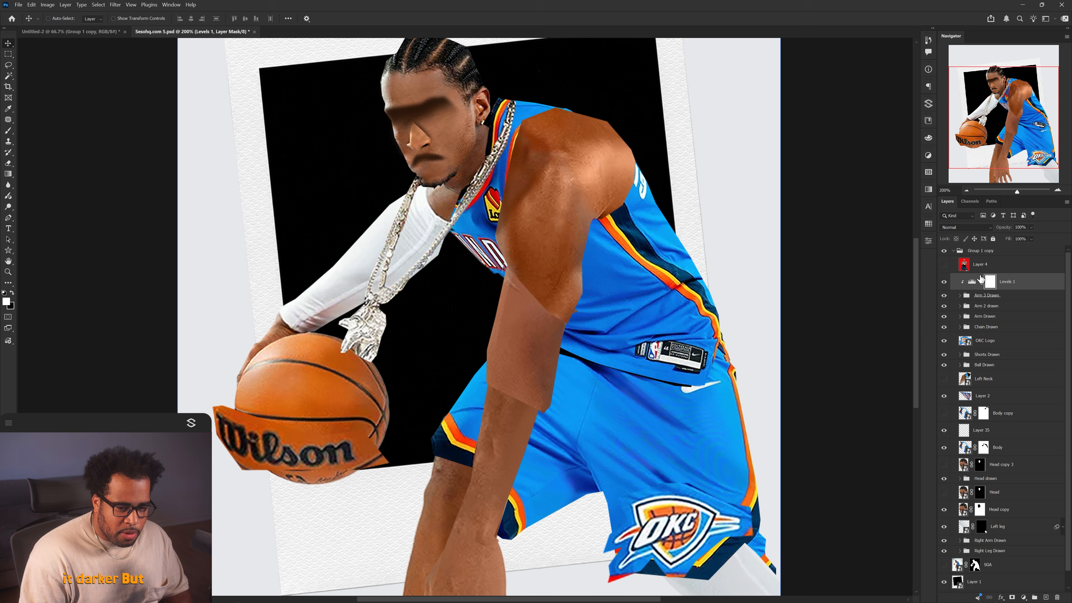
{"action": "key", "text": "ctrl+i"}
Brush on the Levels mask at reduced opacity to reveal the darker shading over the shoulder and upper arm
{"action": "key", "text": "b"}
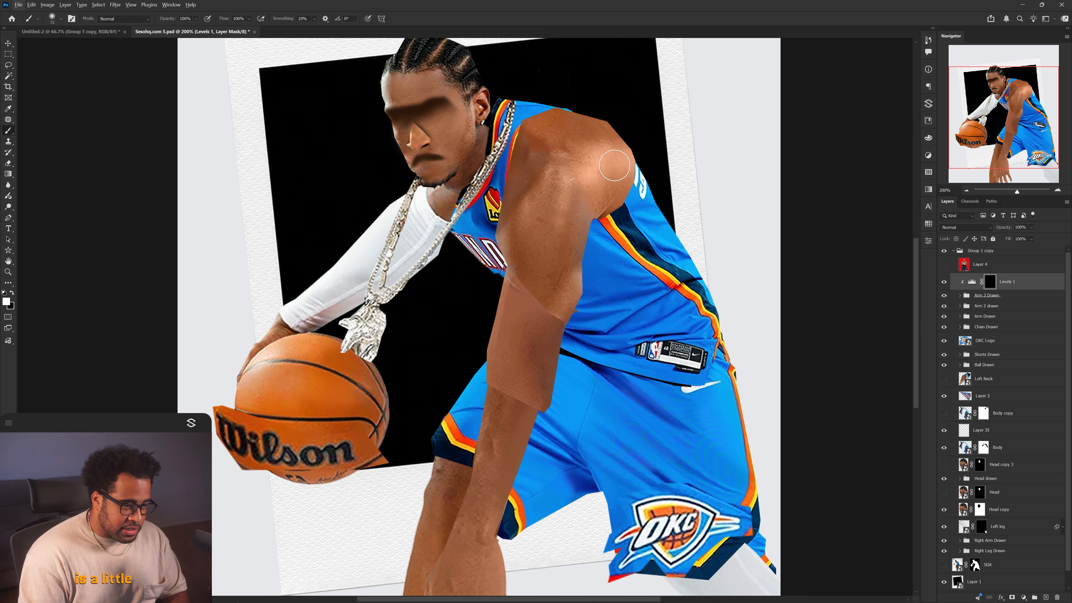
{"action": "left_click_drag", "start_coordinate": [568, 161], "coordinate": [578, 194]}
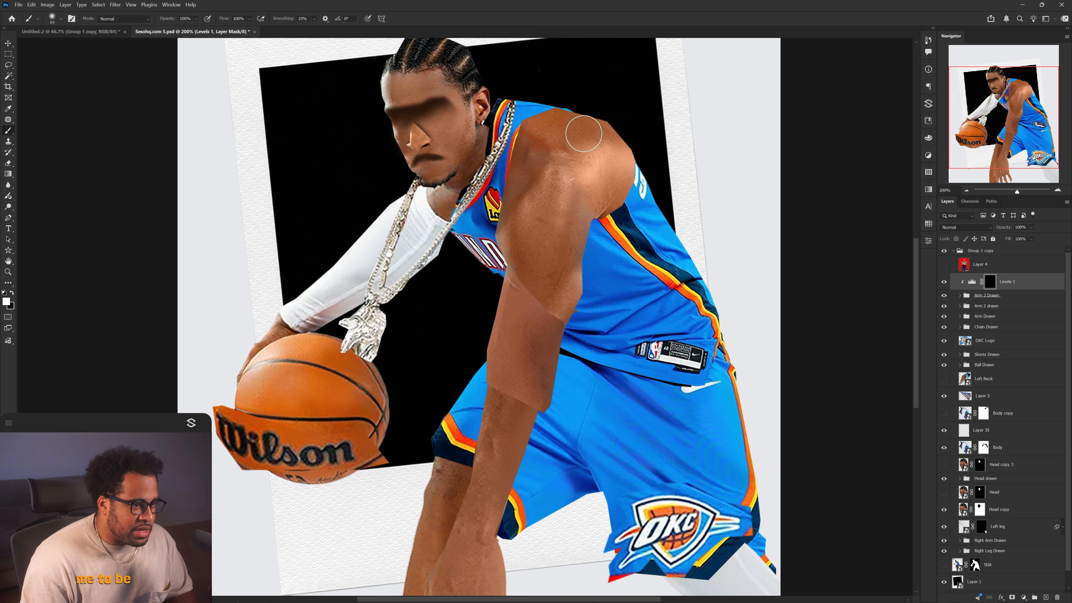
{"action": "left_click", "coordinate": [196, 19]}
{"action": "left_click", "coordinate": [595, 124]}
{"action": "left_click_drag", "start_coordinate": [562, 132], "coordinate": [566, 132]}
{"action": "mouse_move", "coordinate": [566, 132]}
{"action": "left_mouse_down"}
{"action": "mouse_move", "coordinate": [601, 129]}
{"action": "mouse_move", "coordinate": [561, 125]}
{"action": "left_mouse_up"}
{"action": "left_click_drag", "start_coordinate": [572, 165], "coordinate": [561, 165]}
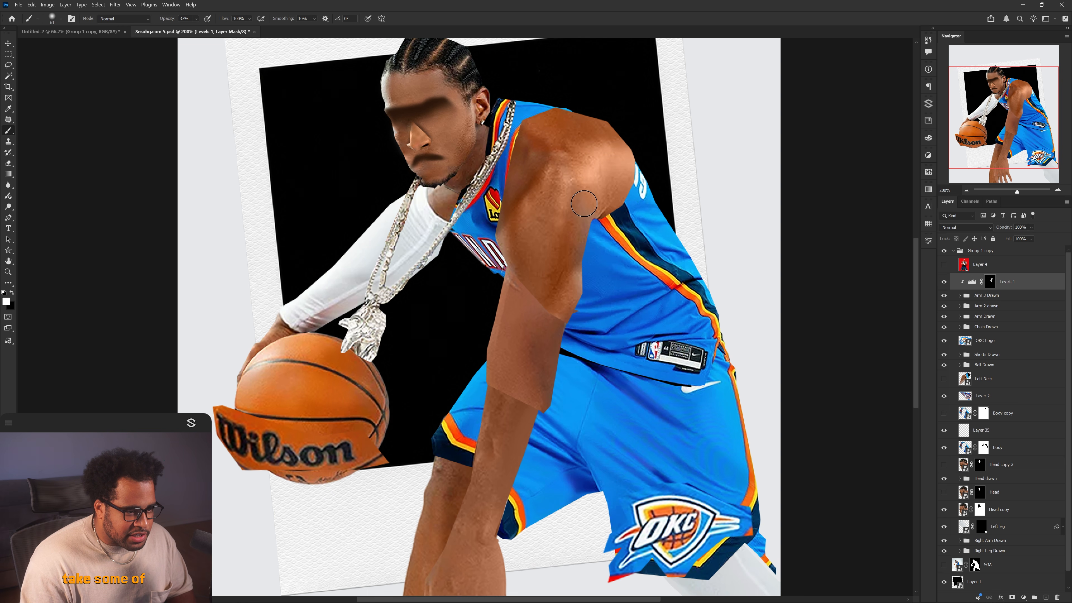
{"action": "scroll", "coordinate": [610, 252], "scroll_direction": "down", "scroll_amount": 2}
{"action": "scroll", "coordinate": [590, 261], "scroll_direction": "up", "scroll_amount": 2}
Add a second Levels adjustment clipped to Arm 3 Drawn with the highlight input at 220, and invert its mask
{"action": "left_click", "coordinate": [972, 282]}
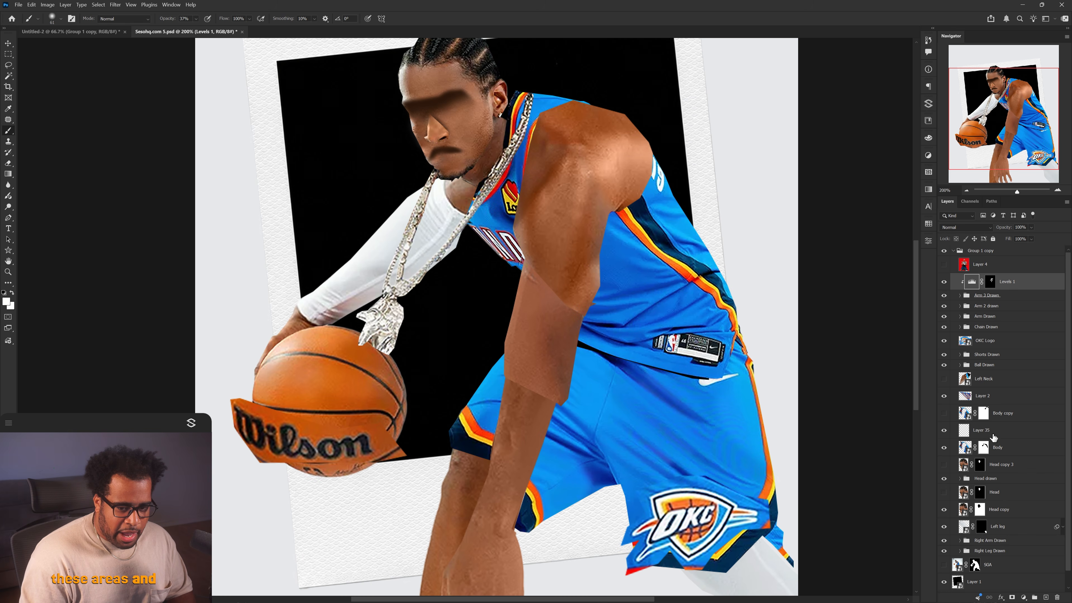
{"action": "left_click", "coordinate": [1022, 596]}
{"action": "left_click", "coordinate": [1021, 461]}
{"action": "left_click_drag", "start_coordinate": [908, 326], "coordinate": [894, 326]}
{"action": "left_click", "coordinate": [1011, 290], "text": "alt"}
{"action": "key", "text": "ctrl+i"}
Brush highlights onto the shoulder and upper arm through the mask, and soften them by setting the highlight input to 236
{"action": "key", "text": "x"}
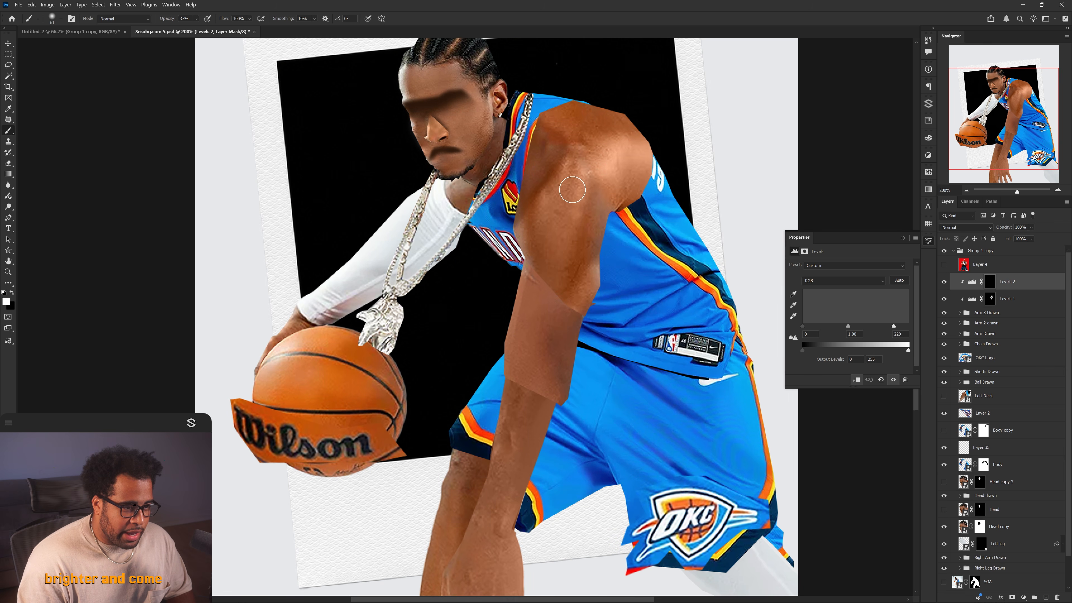
{"action": "left_click_drag", "start_coordinate": [572, 186], "coordinate": [563, 239]}
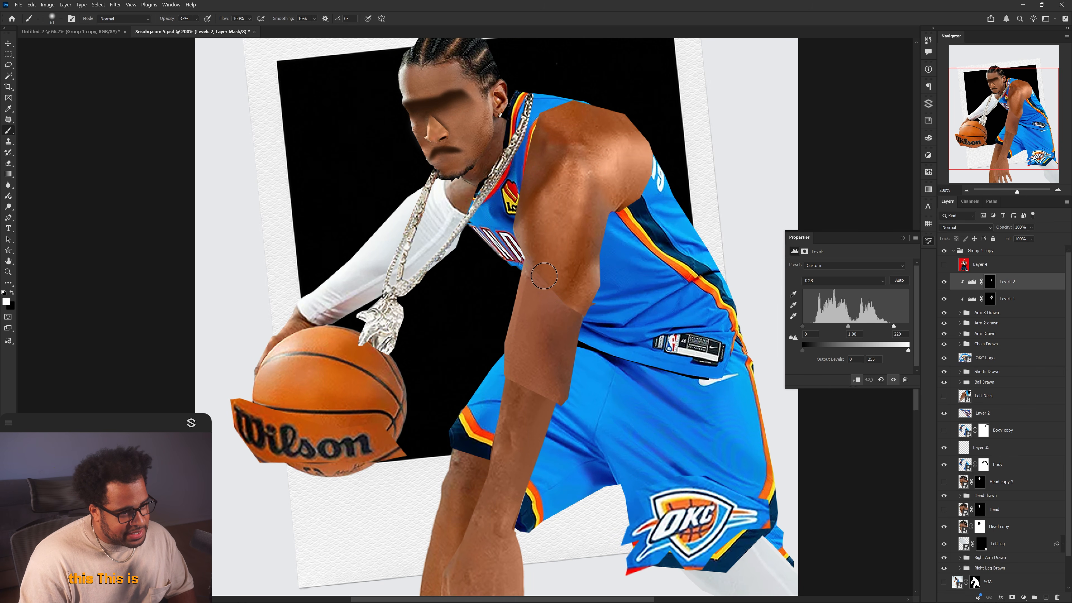
{"action": "mouse_move", "coordinate": [591, 164]}
{"action": "left_mouse_down"}
{"action": "mouse_move", "coordinate": [636, 156]}
{"action": "mouse_move", "coordinate": [665, 181]}
{"action": "left_mouse_up"}
{"action": "scroll", "coordinate": [621, 183], "scroll_direction": "down", "scroll_amount": 2}
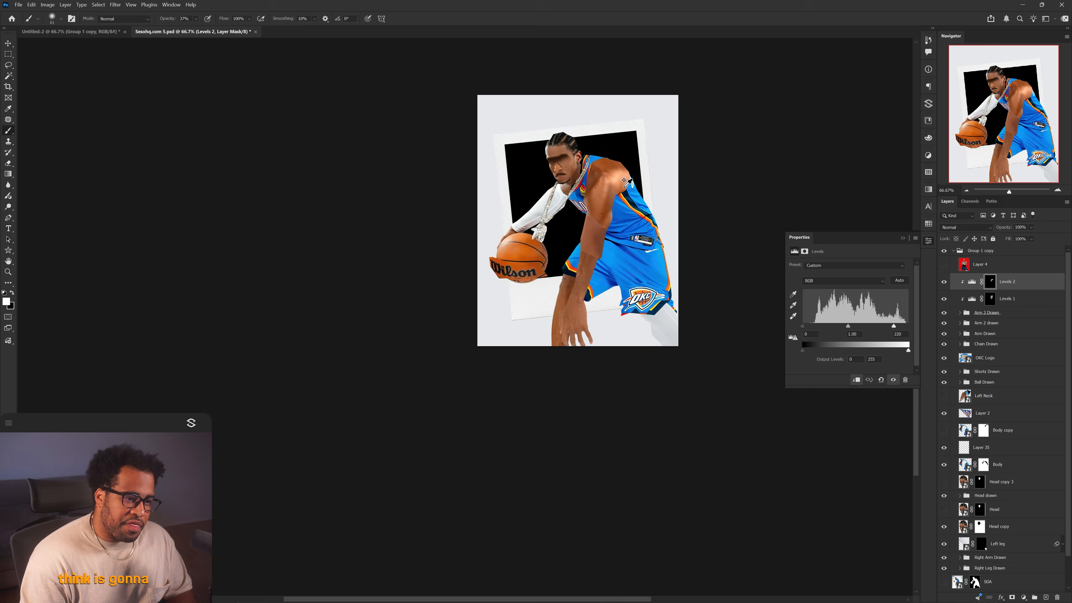
{"action": "scroll", "coordinate": [624, 181], "scroll_direction": "down", "scroll_amount": 1}
{"action": "scroll", "coordinate": [626, 181], "scroll_direction": "up", "scroll_amount": 3}
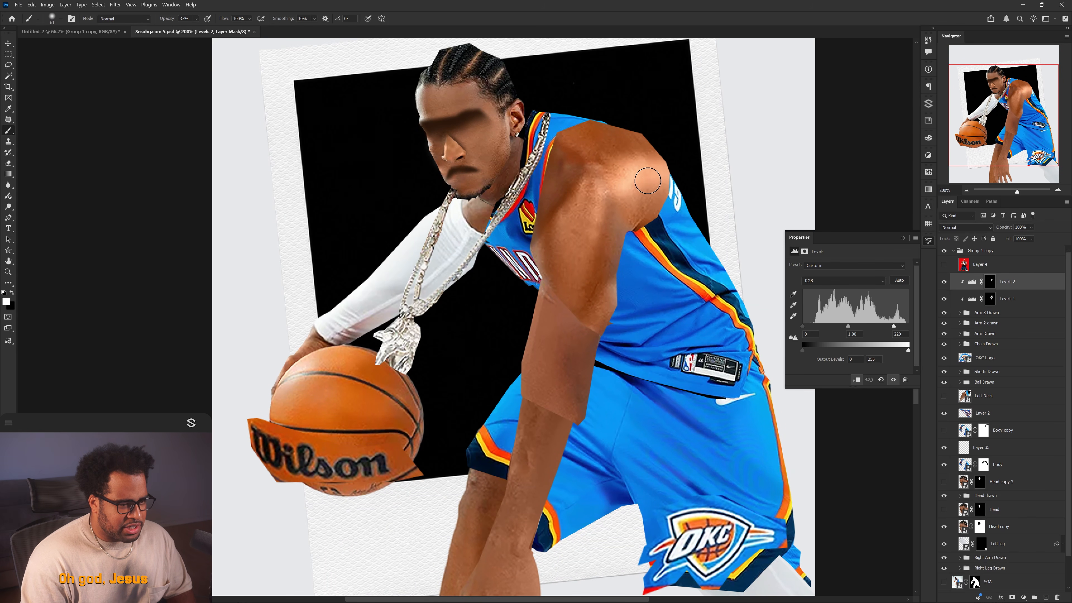
{"action": "left_click_drag", "start_coordinate": [895, 327], "coordinate": [901, 326]}
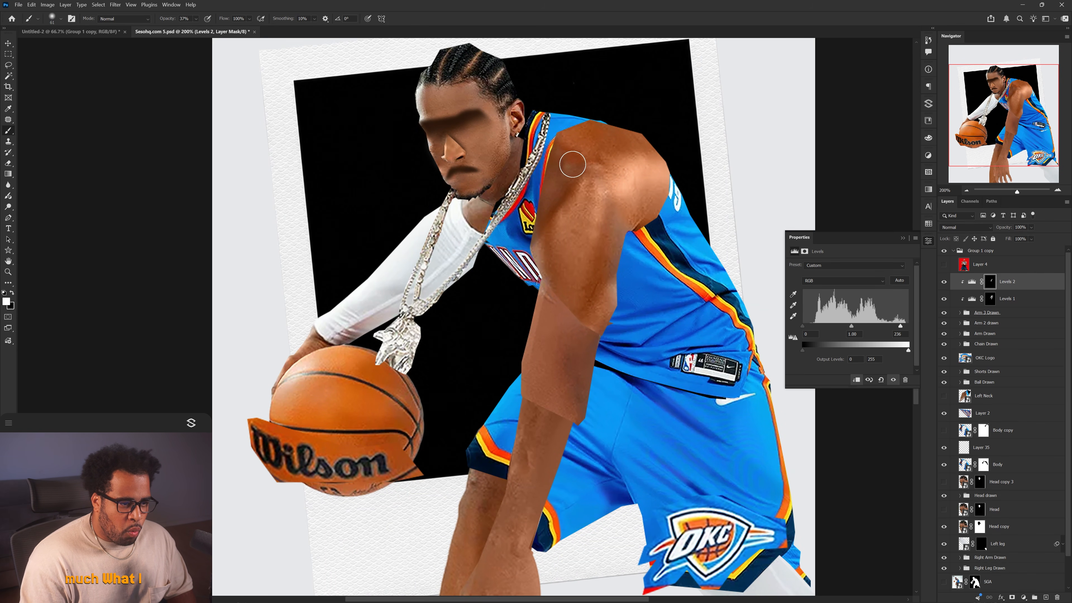
Add a Levels adjustment clipped to the Arm 2 drawn group with the shadow input at 34, and invert its mask
{"action": "key", "text": "v"}
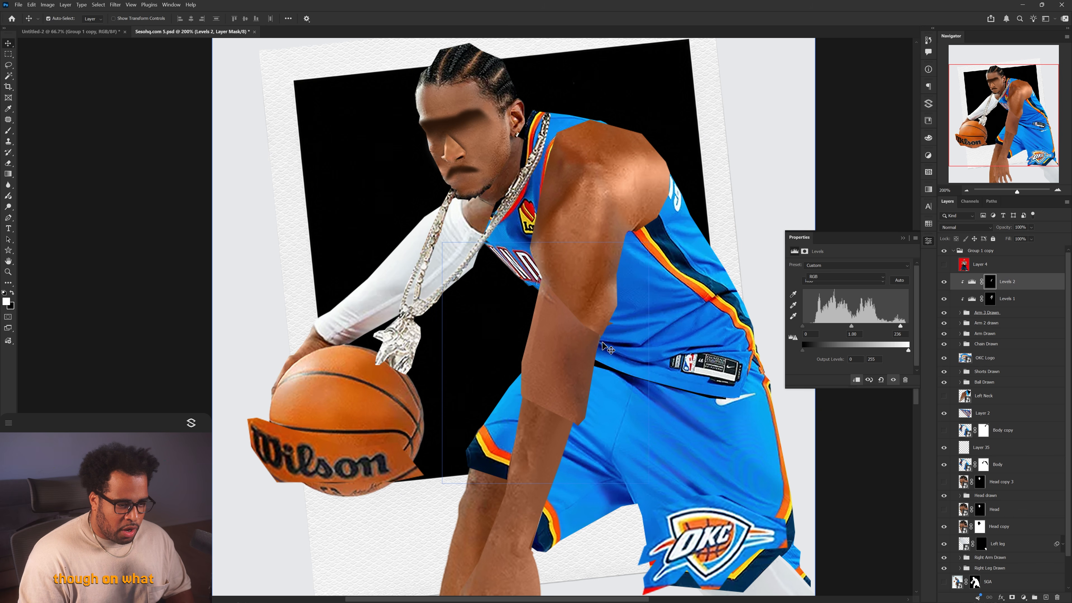
{"action": "left_click", "coordinate": [569, 353], "text": "ctrl"}
{"action": "left_click_drag", "start_coordinate": [569, 359], "coordinate": [569, 342]}
{"action": "left_click", "coordinate": [903, 237]}
{"action": "left_click", "coordinate": [971, 323]}
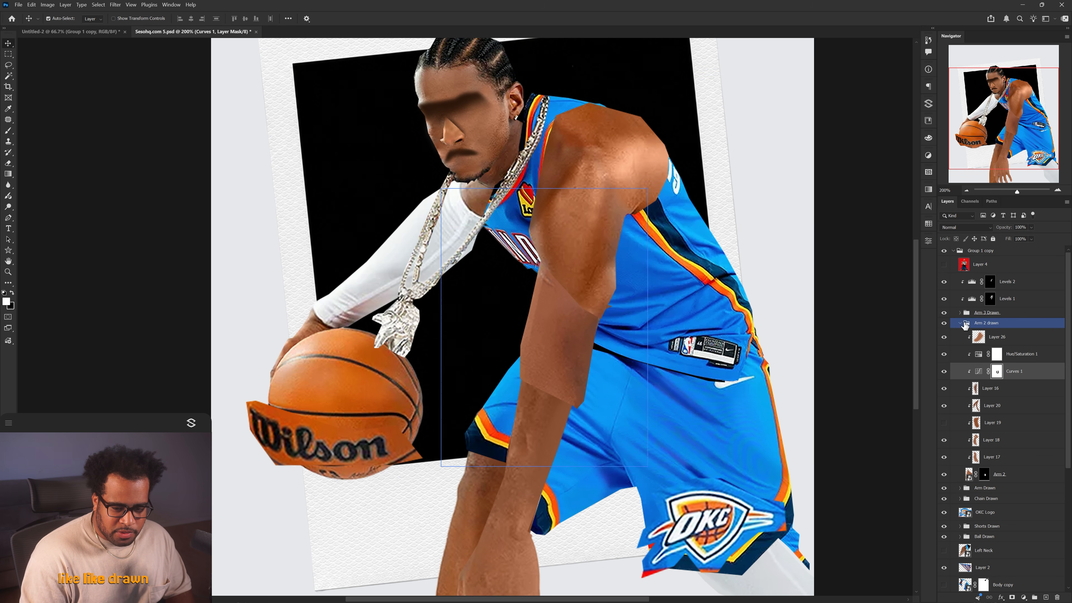
{"action": "left_click", "coordinate": [963, 326]}
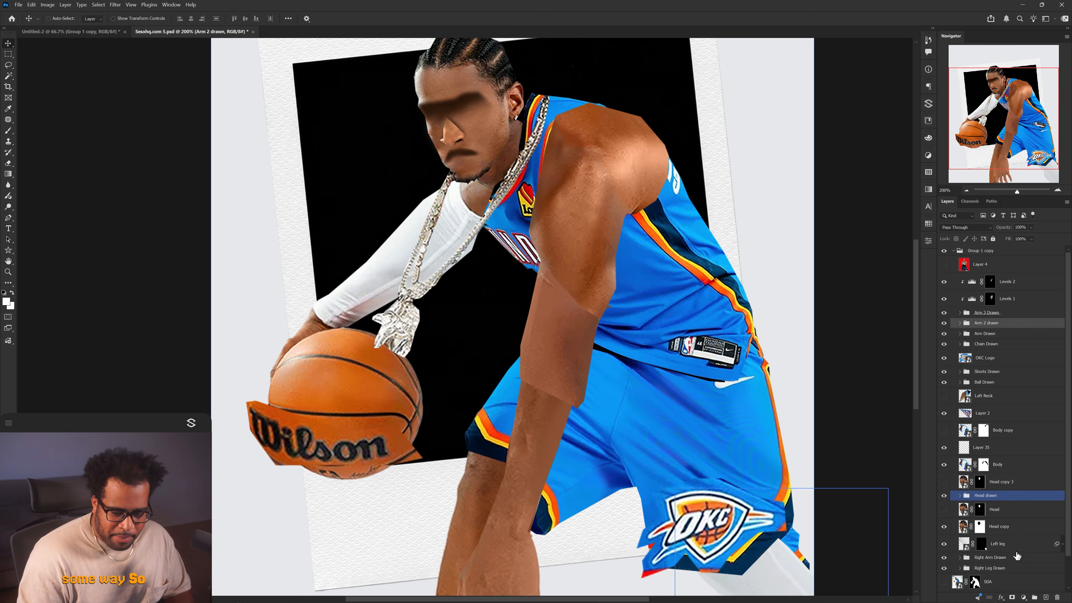
{"action": "left_click_drag", "start_coordinate": [802, 326], "coordinate": [813, 325]}
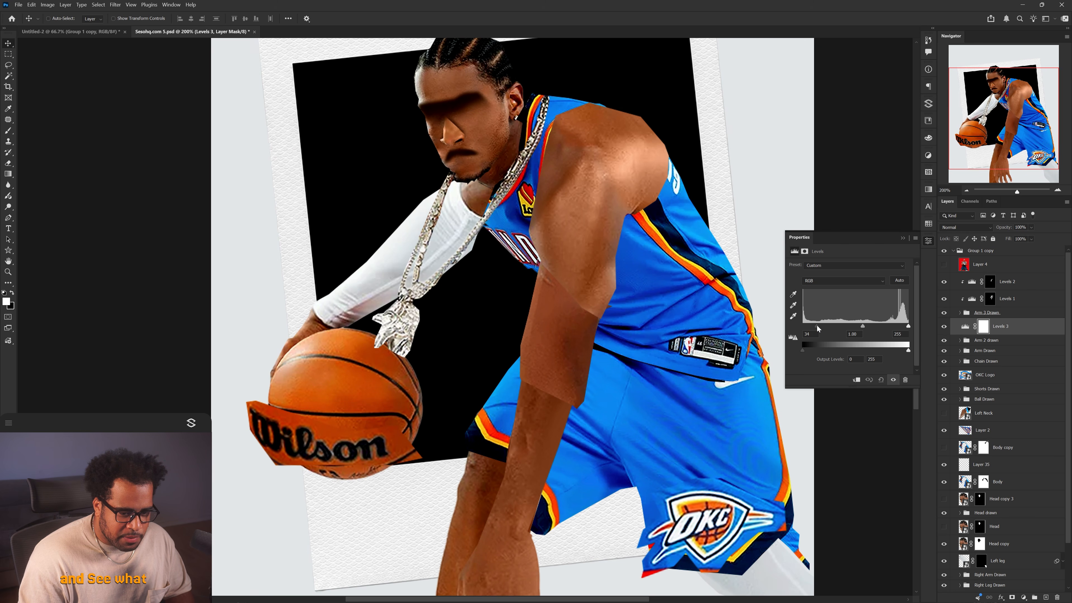
{"action": "key", "text": "ctrl+alt+g"}
{"action": "left_click", "coordinate": [989, 327]}
{"action": "key", "text": "ctrl+i"}
Brush the darker Levels shading onto the middle arm piece, just below its seam with the upper arm
{"action": "key", "text": "b"}
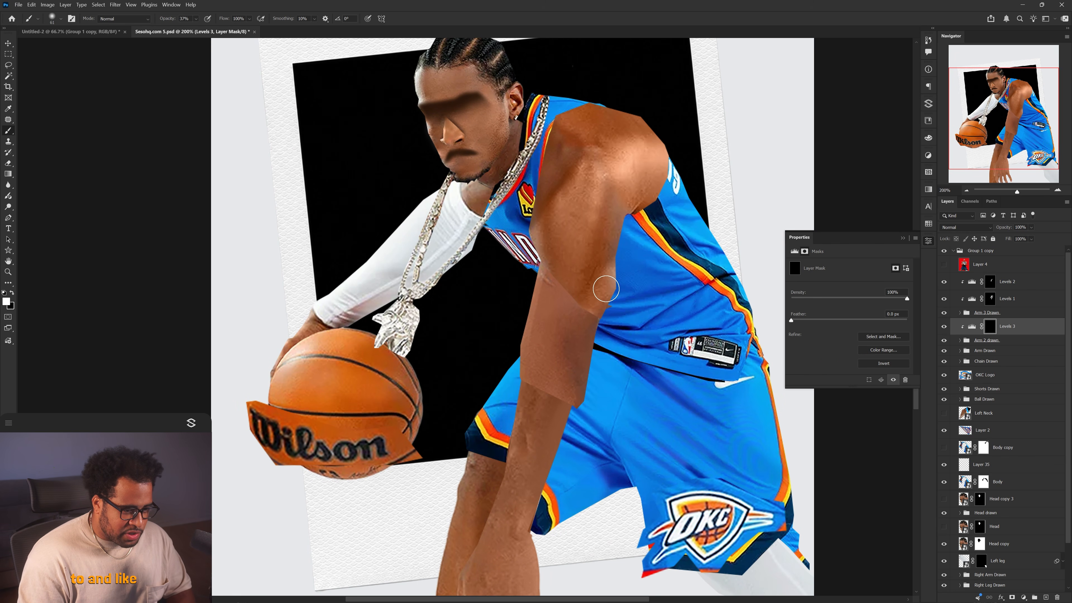
{"action": "mouse_move", "coordinate": [553, 316]}
{"action": "left_mouse_down"}
{"action": "mouse_move", "coordinate": [593, 315]}
{"action": "mouse_move", "coordinate": [519, 343]}
{"action": "mouse_move", "coordinate": [563, 323]}
{"action": "left_mouse_up"}
{"action": "scroll", "coordinate": [645, 306], "scroll_direction": "down", "scroll_amount": 1}
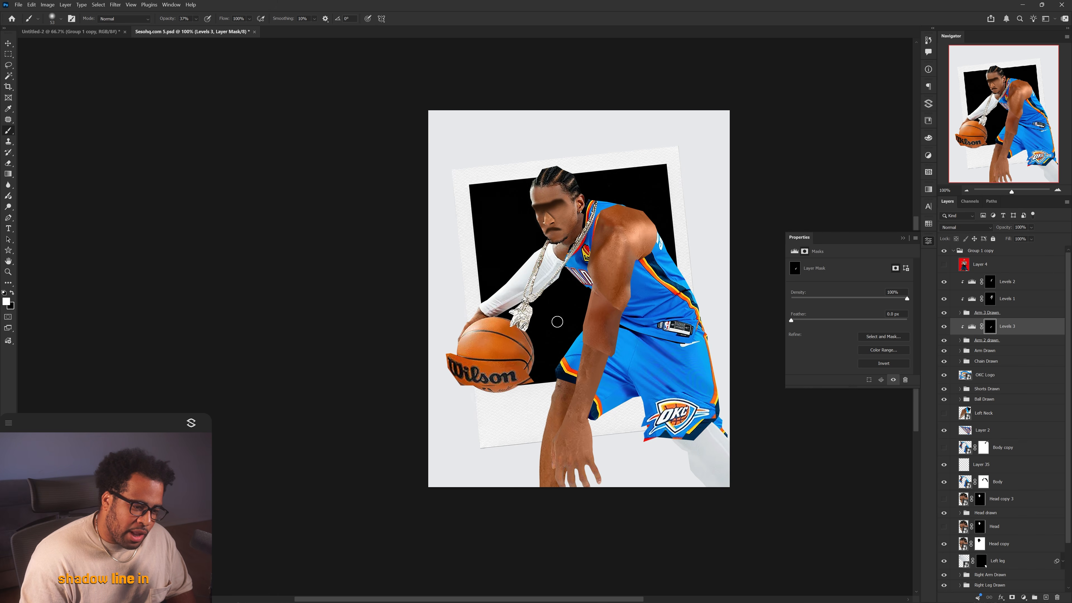
{"action": "scroll", "coordinate": [605, 300], "scroll_direction": "up", "scroll_amount": 1}
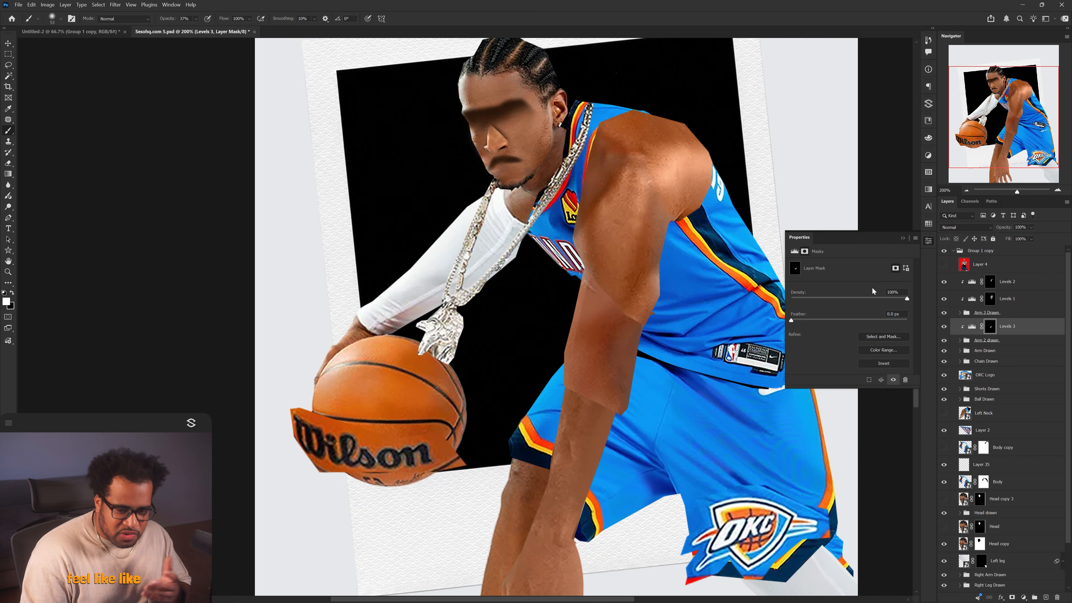
Add another Levels adjustment clipped to Arm 2 drawn, set the highlight input to 221, and invert its mask
{"action": "left_click", "coordinate": [974, 327]}
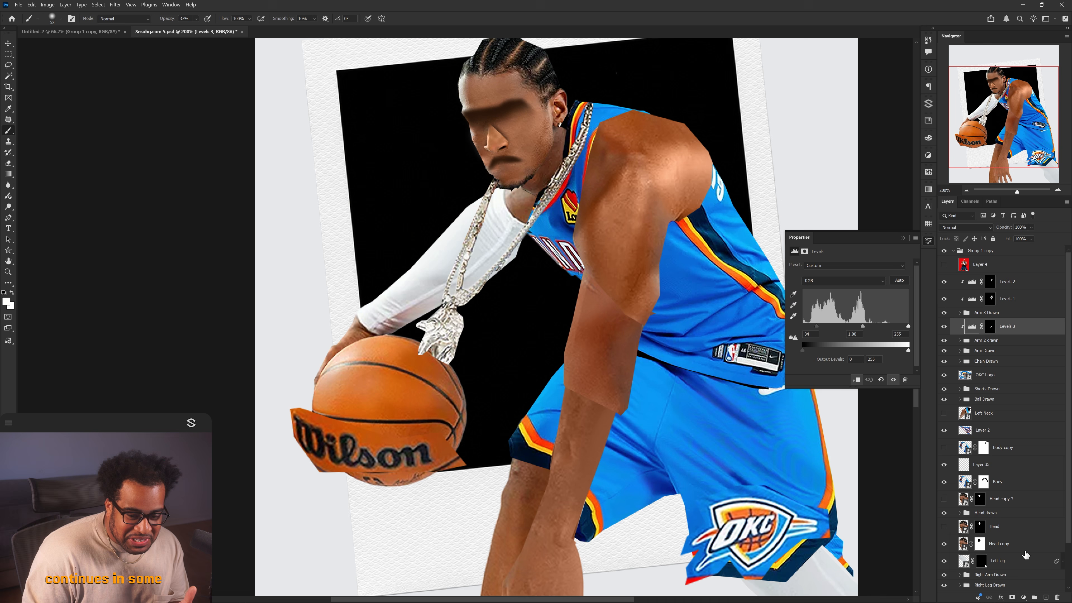
{"action": "left_click", "coordinate": [1036, 597]}
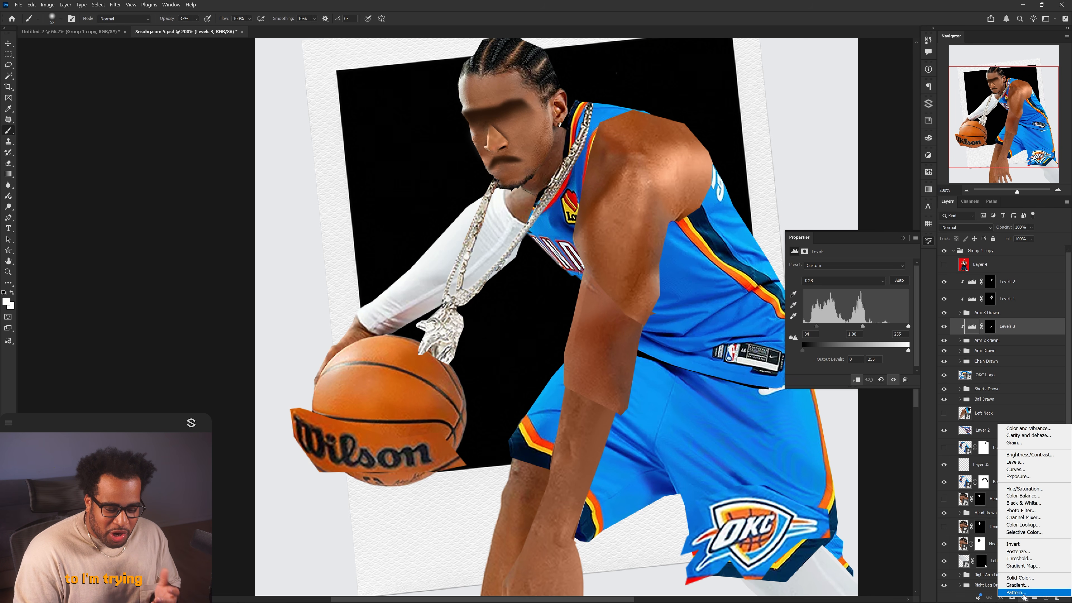
{"action": "left_click", "coordinate": [1028, 467]}
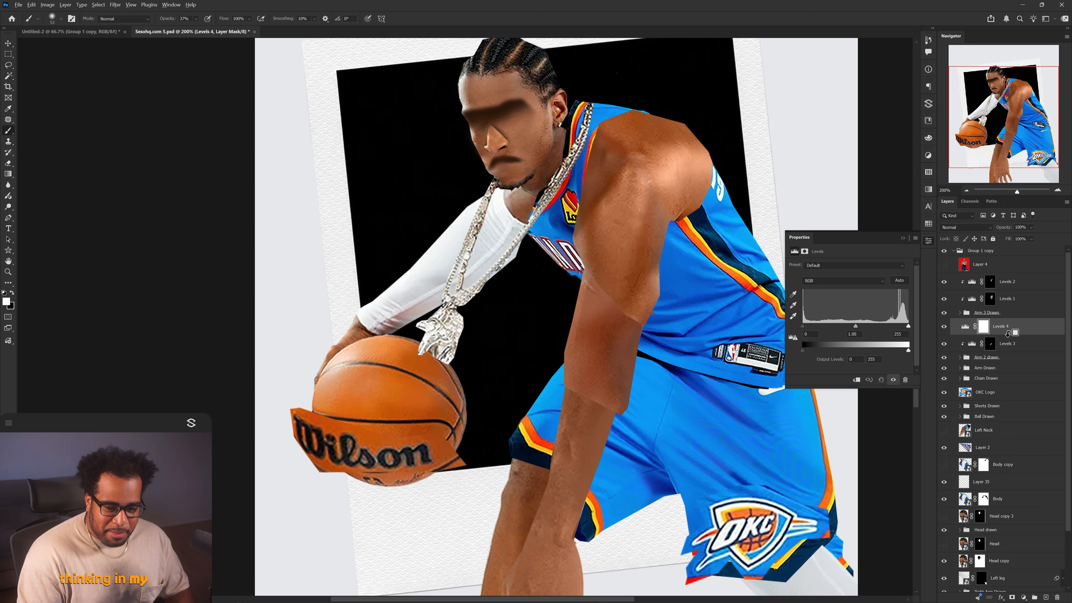
{"action": "left_click", "coordinate": [1008, 333], "text": "alt"}
{"action": "left_click_drag", "start_coordinate": [907, 327], "coordinate": [894, 326]}
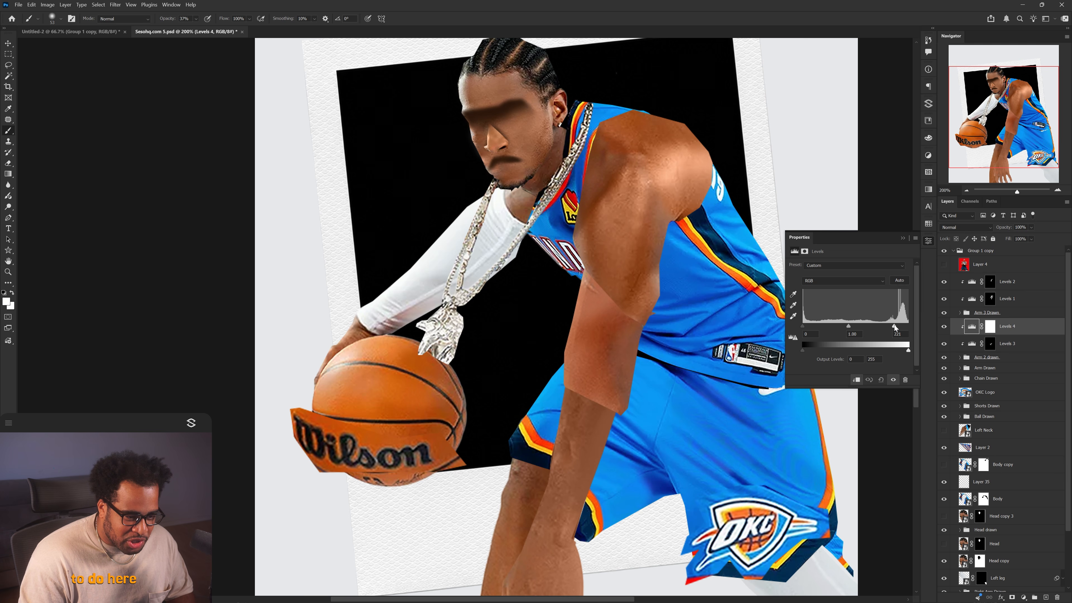
{"action": "key", "text": "ctrl+i"}
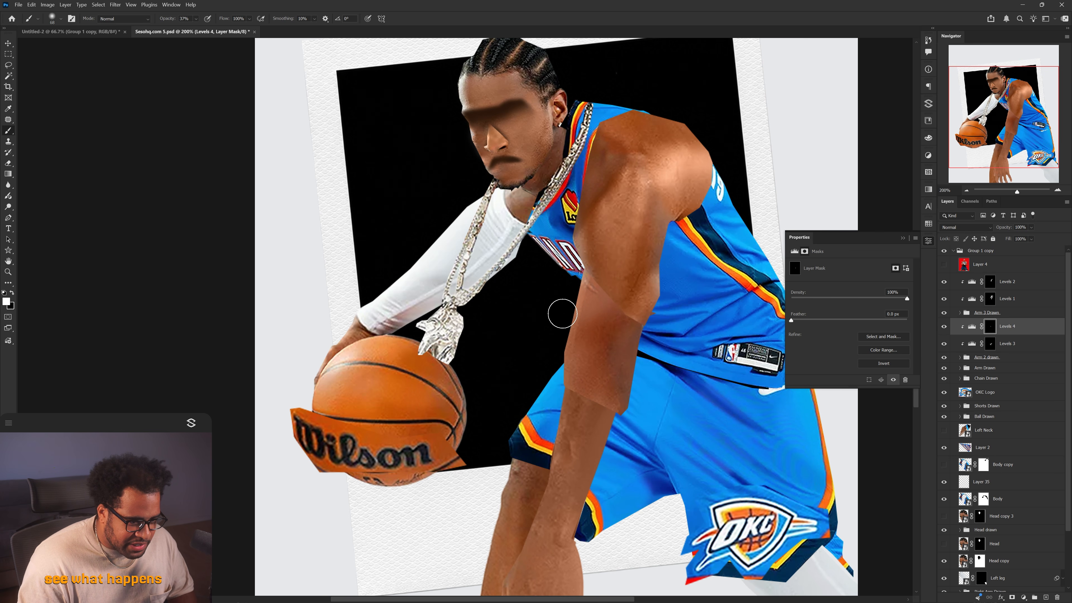
Toggle the visibility of Layer 17 in the Arm 2 drawn group off and on to compare its effect
{"action": "scroll", "coordinate": [564, 308], "scroll_direction": "down", "scroll_amount": 2}
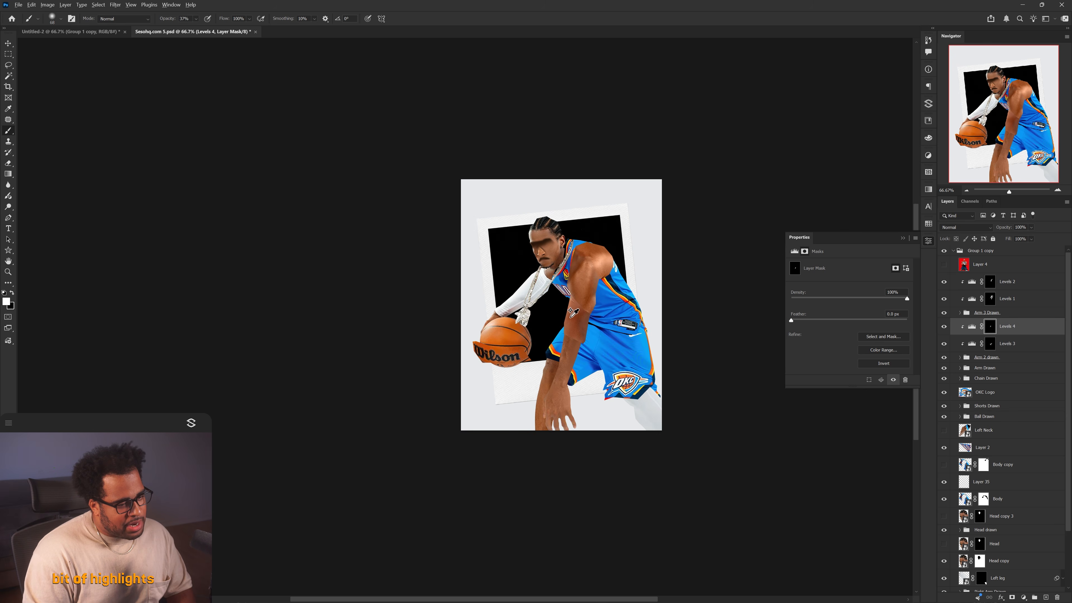
{"action": "scroll", "coordinate": [571, 312], "scroll_direction": "up", "scroll_amount": 1}
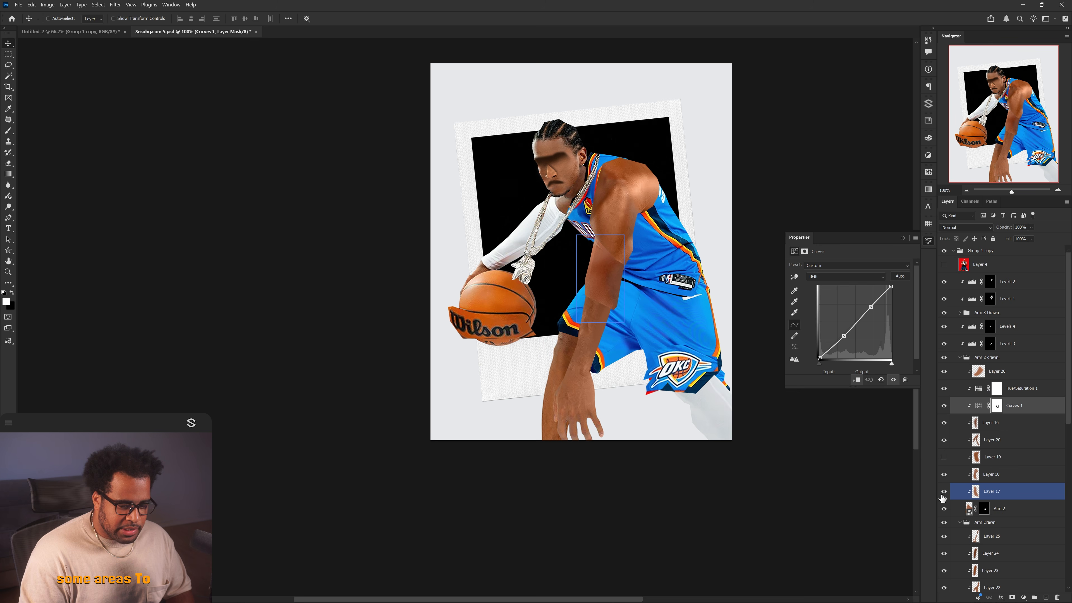
{"action": "left_click", "coordinate": [945, 492]}
{"action": "left_click", "coordinate": [945, 492]}
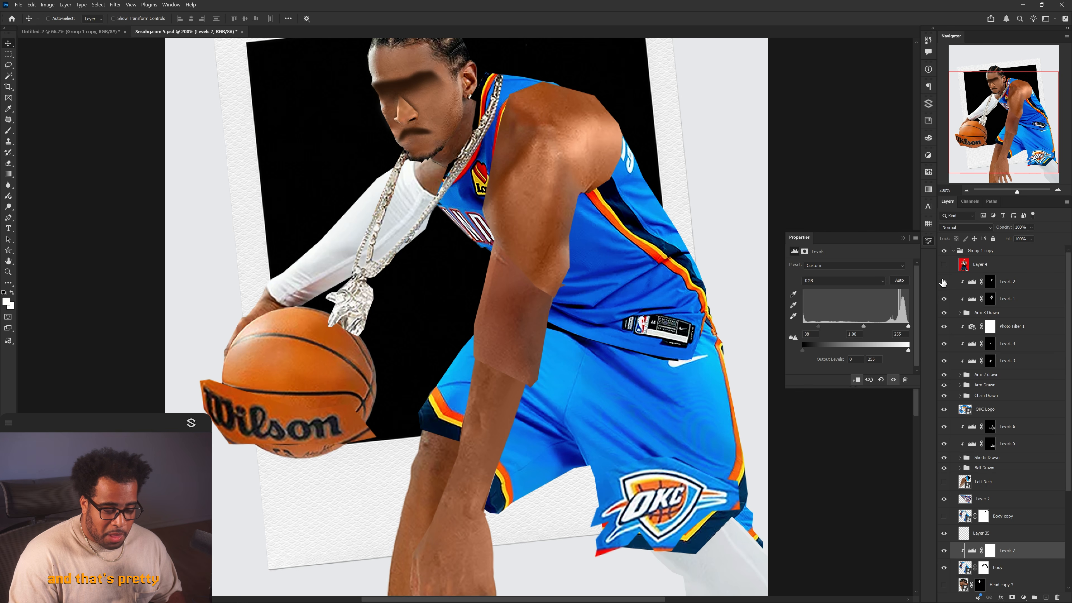
Invert the mask of the Levels 7 adjustment clipped to the Body layer
{"action": "left_click", "coordinate": [926, 241]}
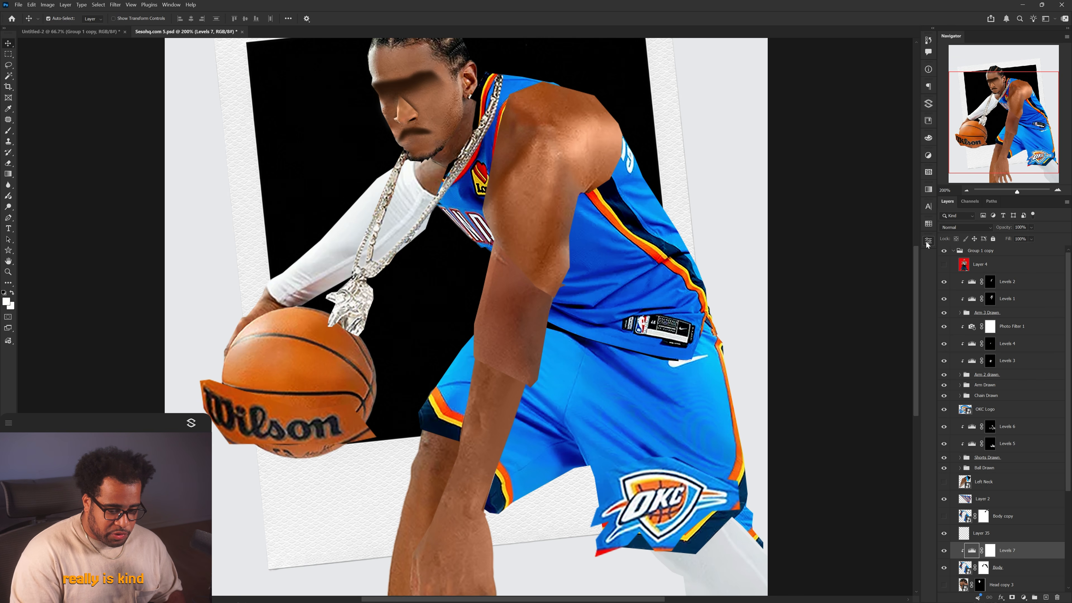
{"action": "left_click", "coordinate": [990, 550]}
{"action": "key", "text": "ctrl+i"}
Brush the darker Levels 7 shading onto the jersey beside the arm and along its side stripe
{"action": "key", "text": "b"}
{"action": "scroll", "coordinate": [622, 272], "scroll_direction": "up", "scroll_amount": 1}
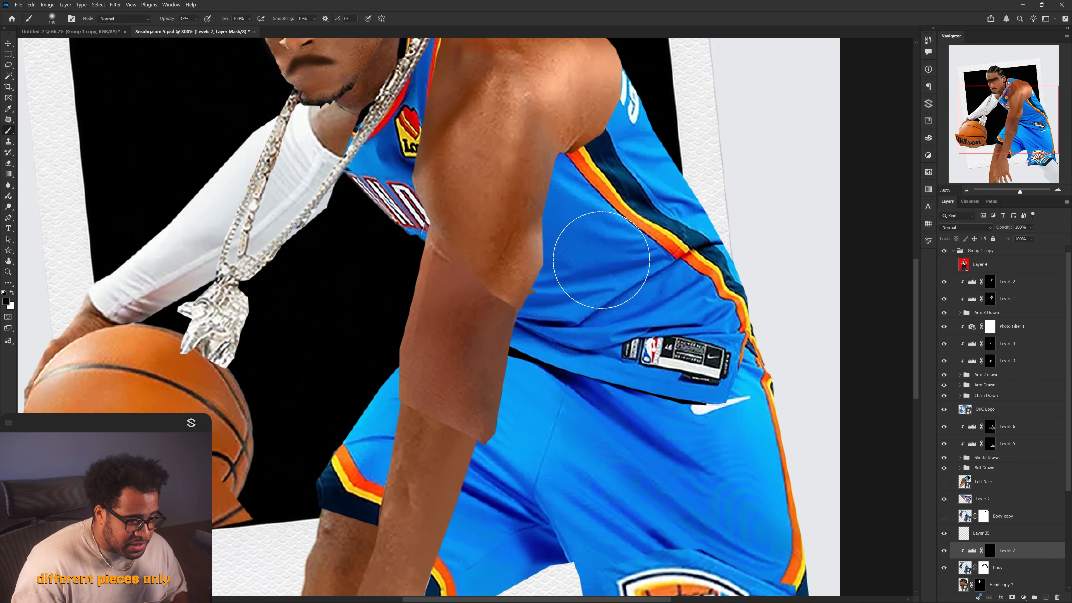
{"action": "key", "text": "]"}
{"action": "key", "text": "x"}
{"action": "mouse_move", "coordinate": [539, 192]}
{"action": "left_mouse_down"}
{"action": "mouse_move", "coordinate": [637, 253]}
{"action": "mouse_move", "coordinate": [693, 272]}
{"action": "left_mouse_up"}
{"action": "key", "text": "["}
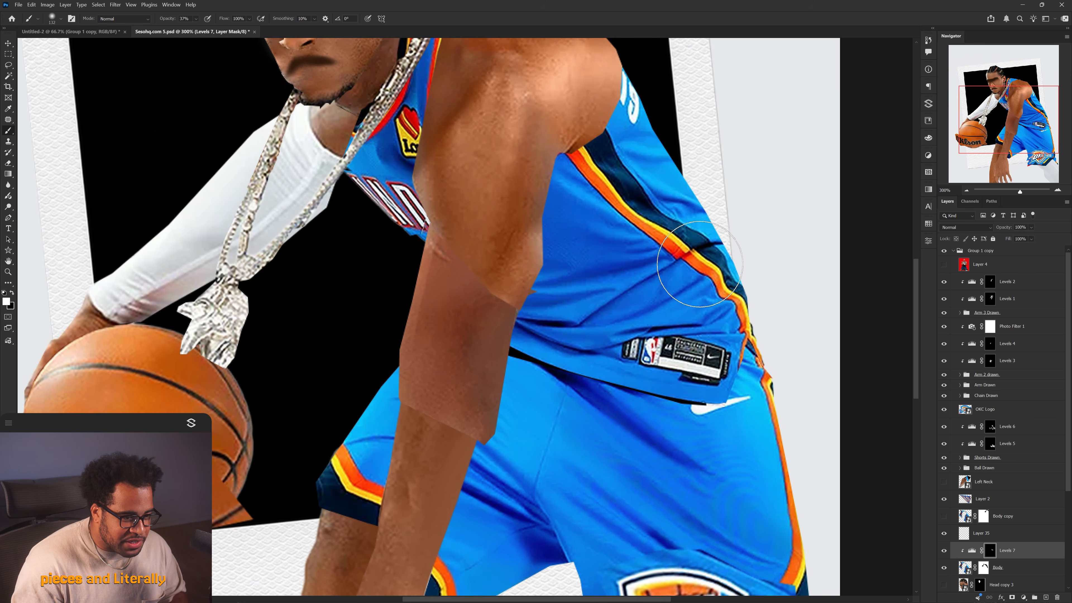
{"action": "key", "text": "["}
{"action": "key", "text": "["}
{"action": "mouse_move", "coordinate": [624, 206]}
{"action": "left_mouse_down"}
{"action": "mouse_move", "coordinate": [646, 188]}
{"action": "mouse_move", "coordinate": [698, 192]}
{"action": "left_mouse_up"}
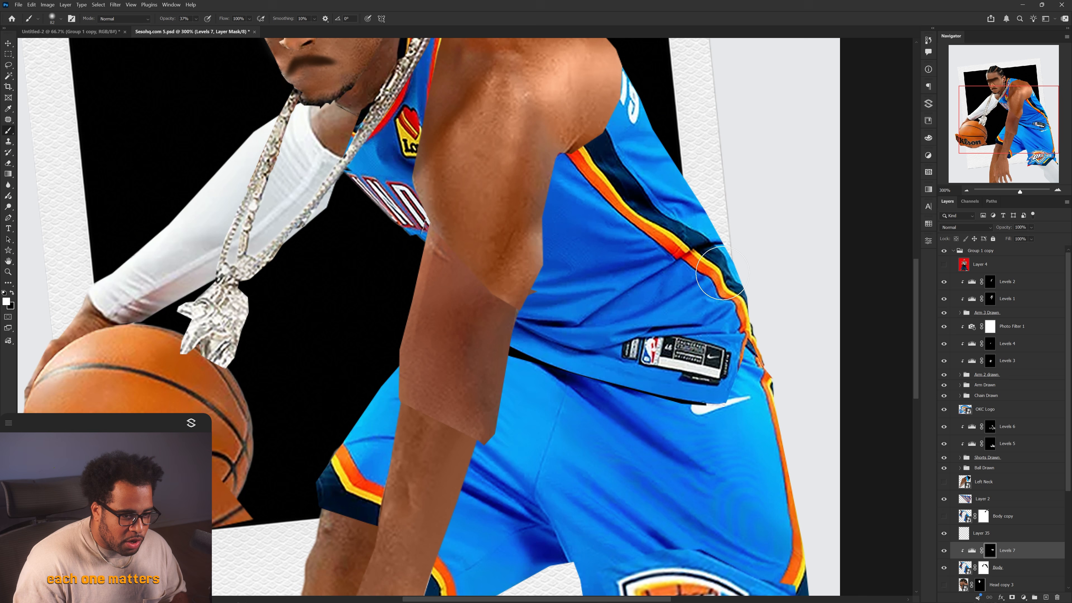
Add another Levels adjustment clipped to the Body layer, lower its highlight input to brighten the jersey, and invert its mask
{"action": "left_click", "coordinate": [1009, 566]}
{"action": "left_click", "coordinate": [1024, 597]}
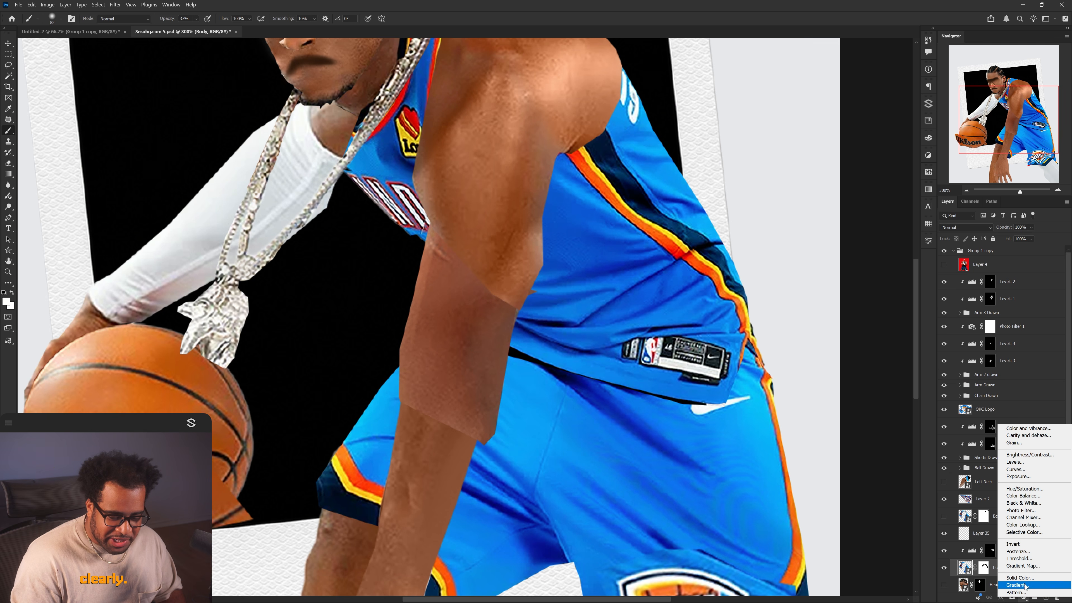
{"action": "left_click", "coordinate": [1023, 462]}
{"action": "left_click_drag", "start_coordinate": [908, 326], "coordinate": [897, 328]}
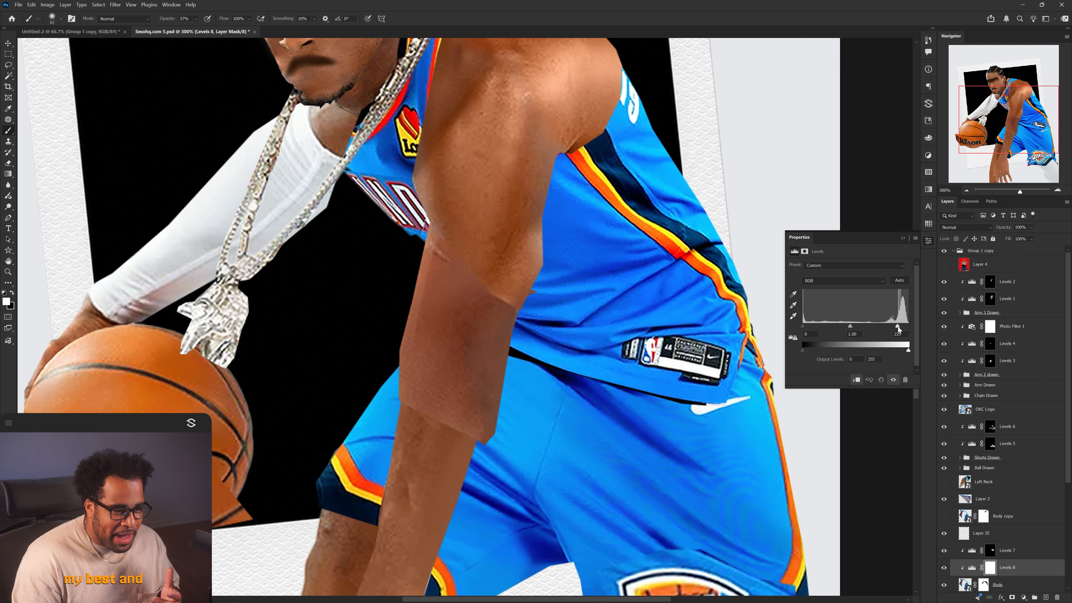
{"action": "left_click", "coordinate": [928, 243]}
{"action": "key", "text": "ctrl+i"}
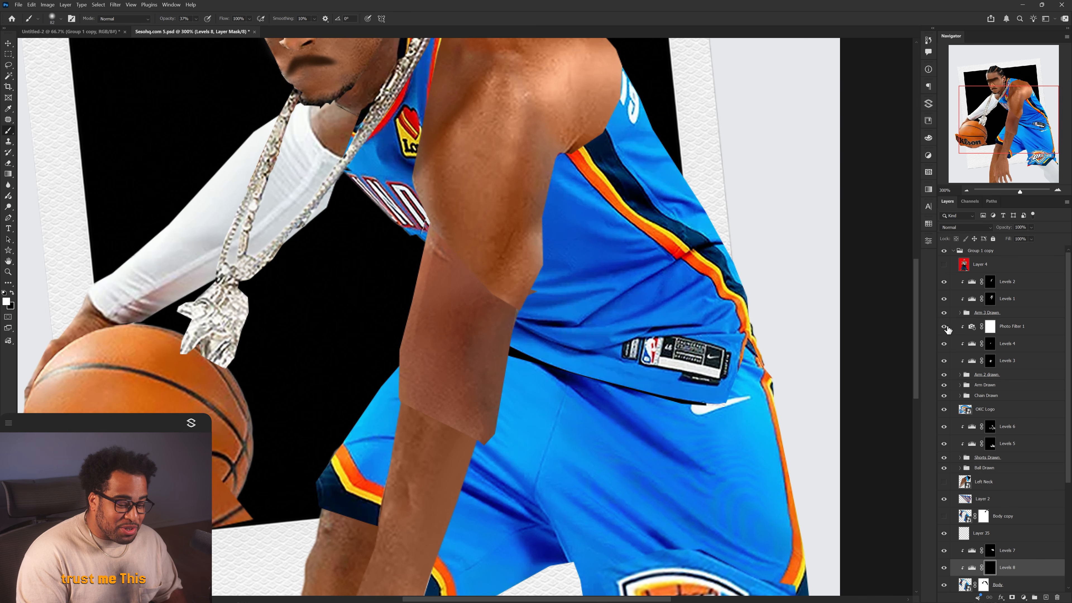
Brush the brighter Levels 8 highlights softly onto parts of the jersey
{"action": "left_click_drag", "start_coordinate": [560, 254], "coordinate": [568, 254]}
{"action": "left_click_drag", "start_coordinate": [536, 187], "coordinate": [592, 210]}
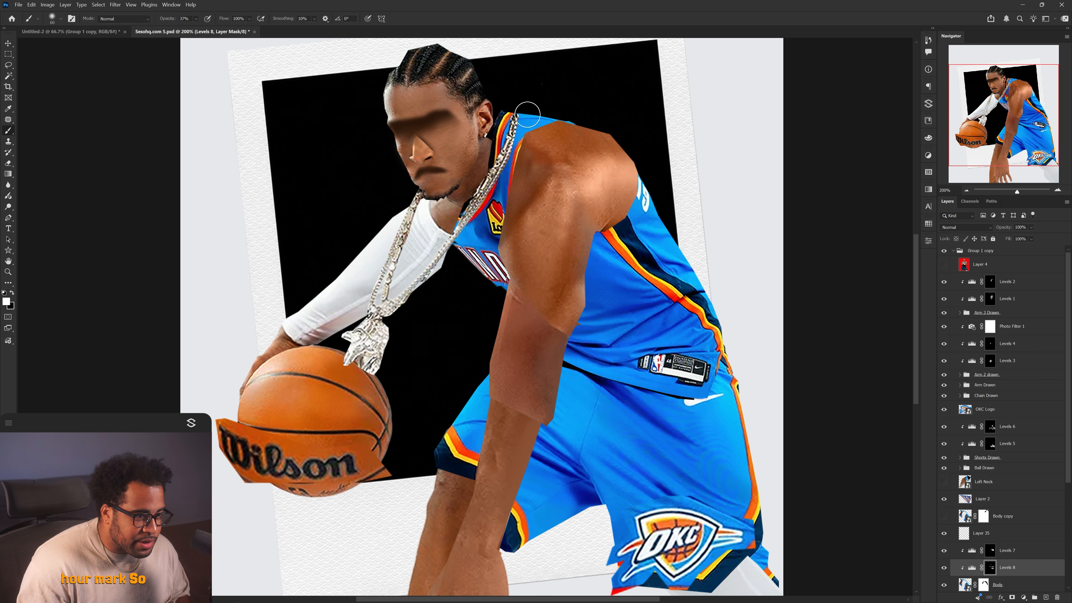
{"action": "key", "text": "ctrl+1"}
Select and collapse the Ball Drawn group, and add a Levels adjustment above it
{"action": "key", "text": "v"}
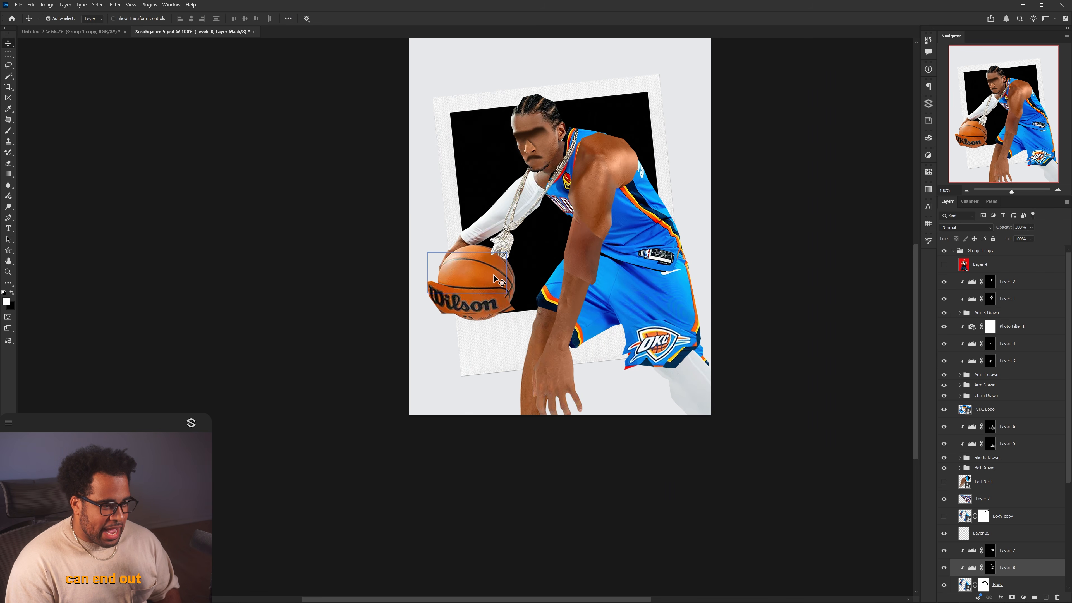
{"action": "left_click", "coordinate": [495, 277]}
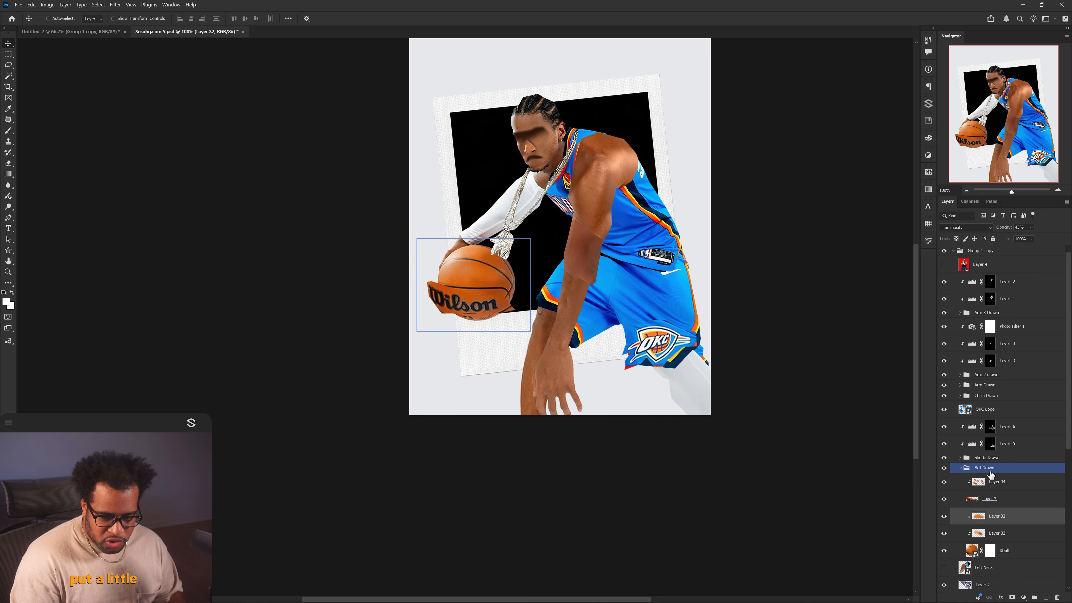
{"action": "left_click", "coordinate": [989, 470]}
{"action": "left_click", "coordinate": [960, 468]}
{"action": "left_click", "coordinate": [1024, 597]}
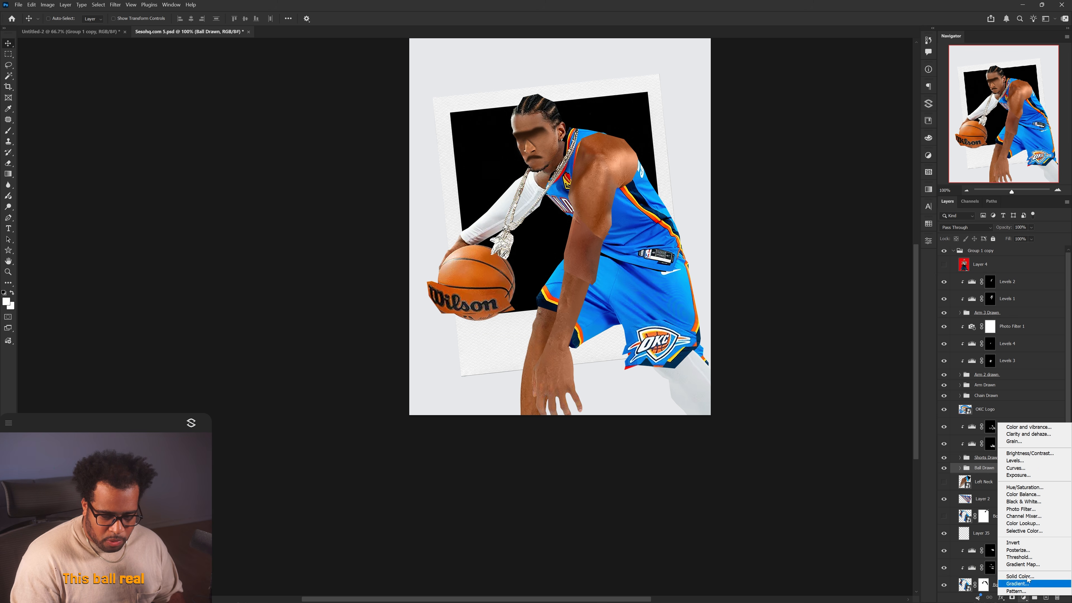
{"action": "left_click", "coordinate": [1015, 461]}
Toggle the visibility of Levels 10 and Levels 9 off and on to compare their effect on the basketball
{"action": "key", "text": "ctrl+equal"}
{"action": "left_click", "coordinate": [943, 373]}
{"action": "left_click", "coordinate": [943, 374]}
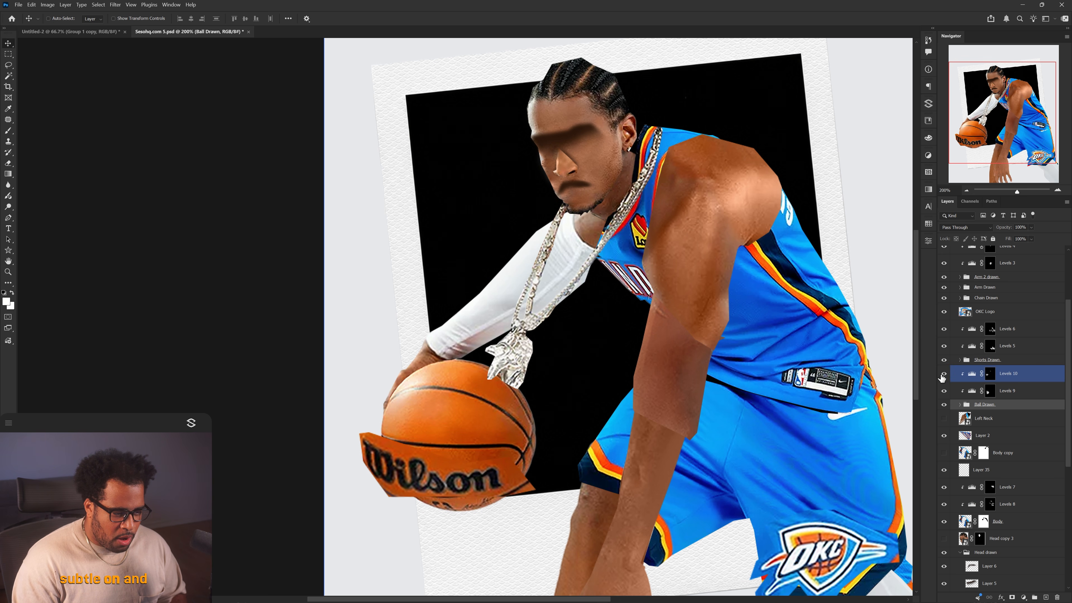
{"action": "left_click", "coordinate": [943, 391]}
{"action": "left_click", "coordinate": [944, 391]}
{"action": "left_click_drag", "start_coordinate": [882, 354], "coordinate": [888, 365]}
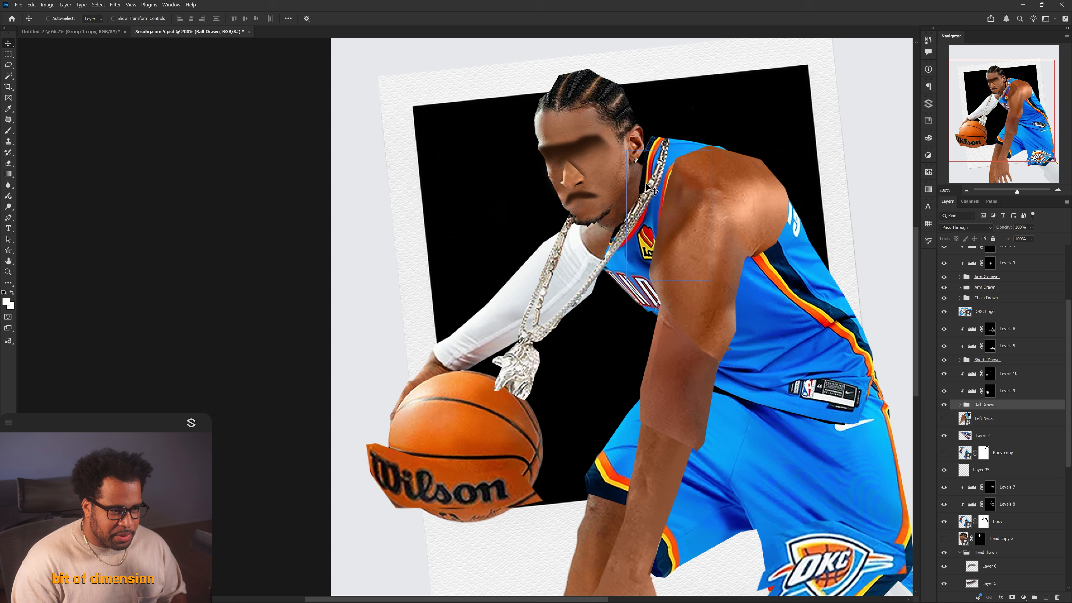
Add a Color Overlay effect to the eye piece, Layer 5 in the Head drawn group
{"action": "left_click", "coordinate": [1012, 566]}
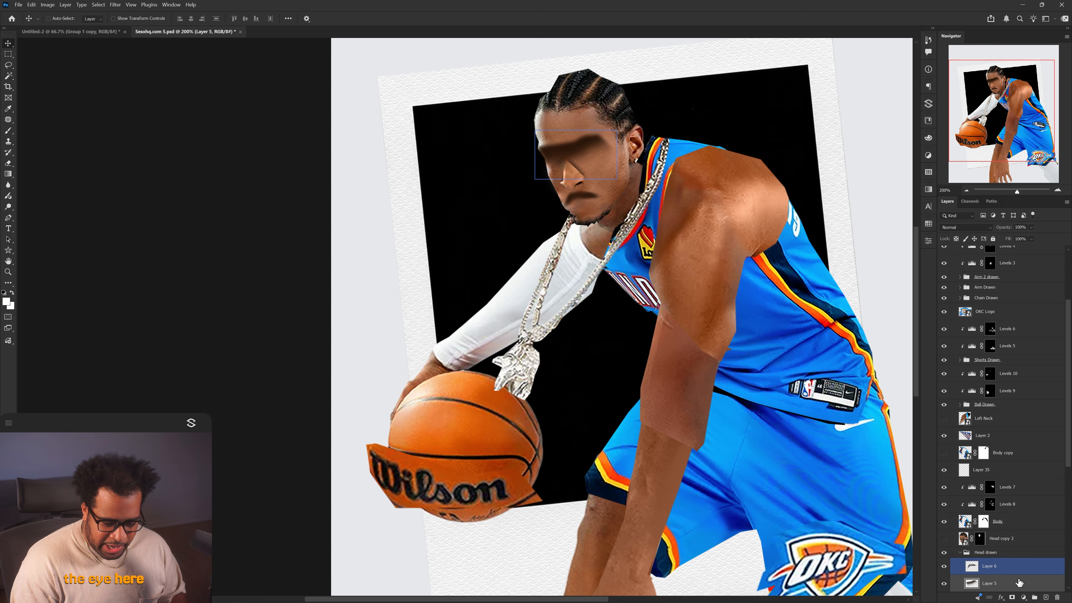
{"action": "left_click", "coordinate": [1019, 583]}
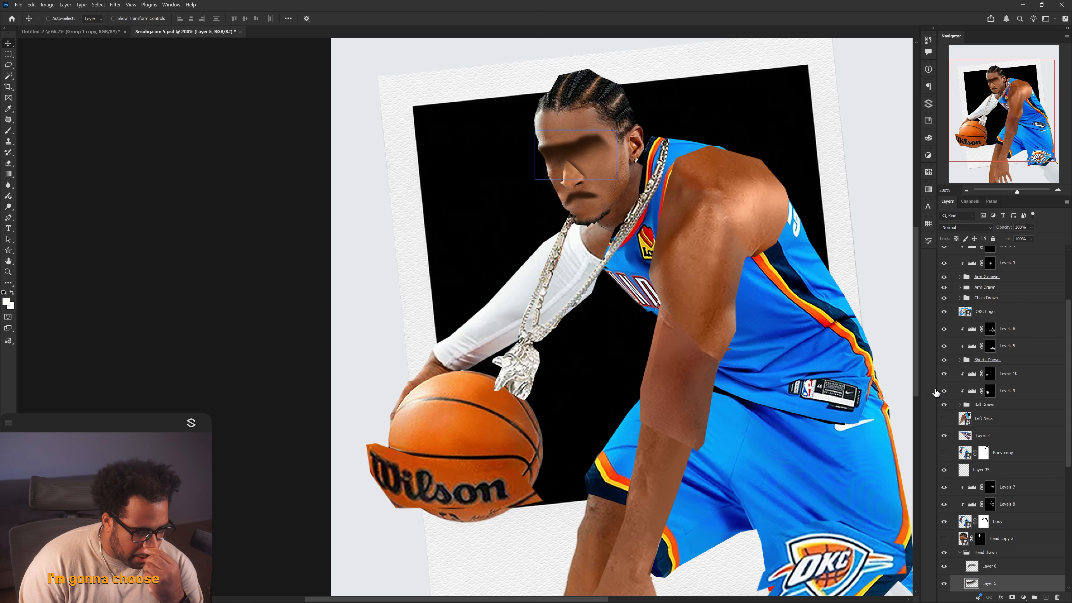
{"action": "left_click", "coordinate": [669, 382]}
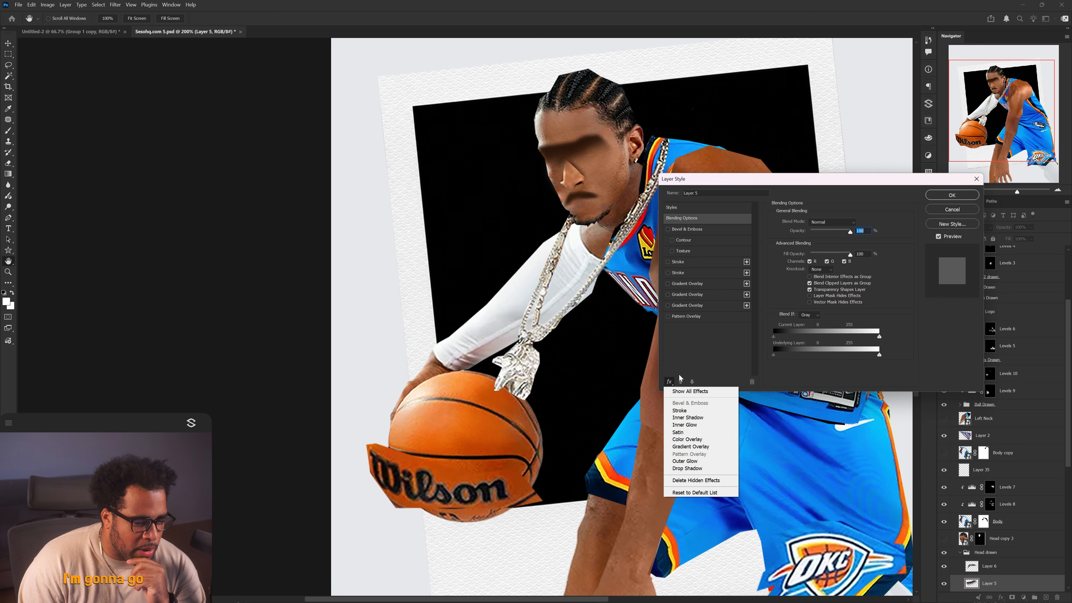
{"action": "left_click", "coordinate": [684, 392]}
{"action": "left_click", "coordinate": [684, 316]}
Set the Color Overlay of the eye piece to a dark brown based on skin tones sampled from the face
{"action": "left_click", "coordinate": [858, 223]}
{"action": "left_click", "coordinate": [608, 165]}
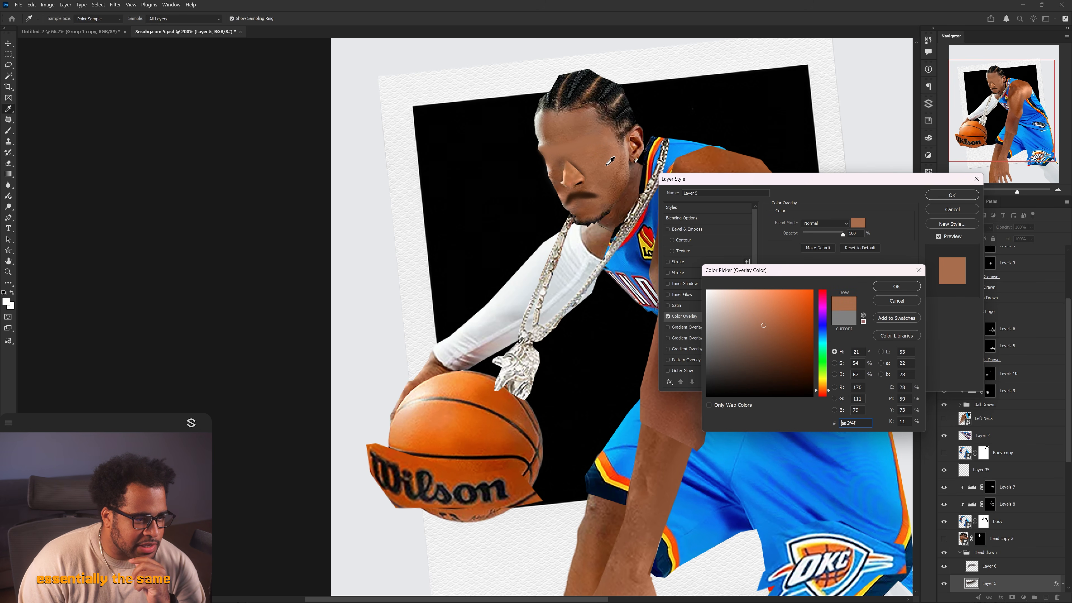
{"action": "left_click", "coordinate": [616, 176]}
{"action": "left_click", "coordinate": [781, 345]}
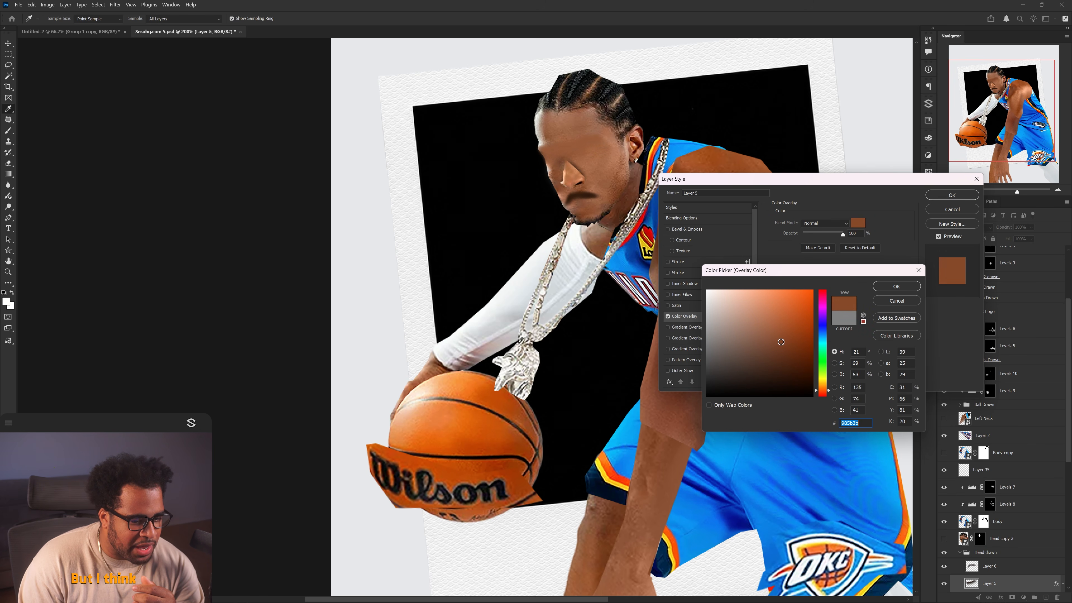
{"action": "left_click_drag", "start_coordinate": [776, 345], "coordinate": [781, 344]}
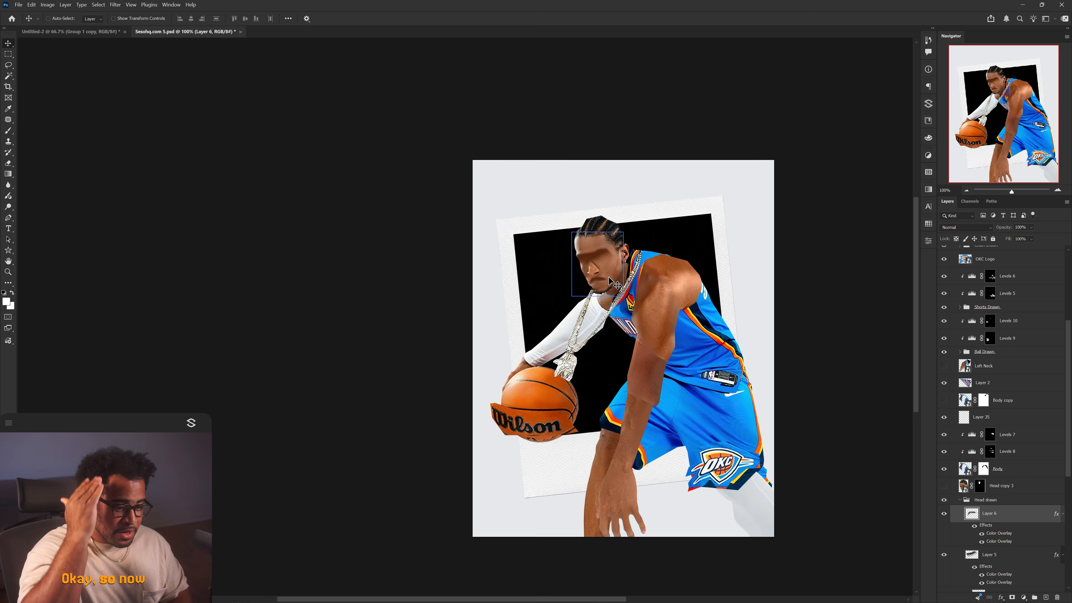
Collapse the Head drawn group, group all the player's body pieces together, and name the group SGA Body
{"action": "left_click_drag", "start_coordinate": [608, 277], "coordinate": [503, 222]}
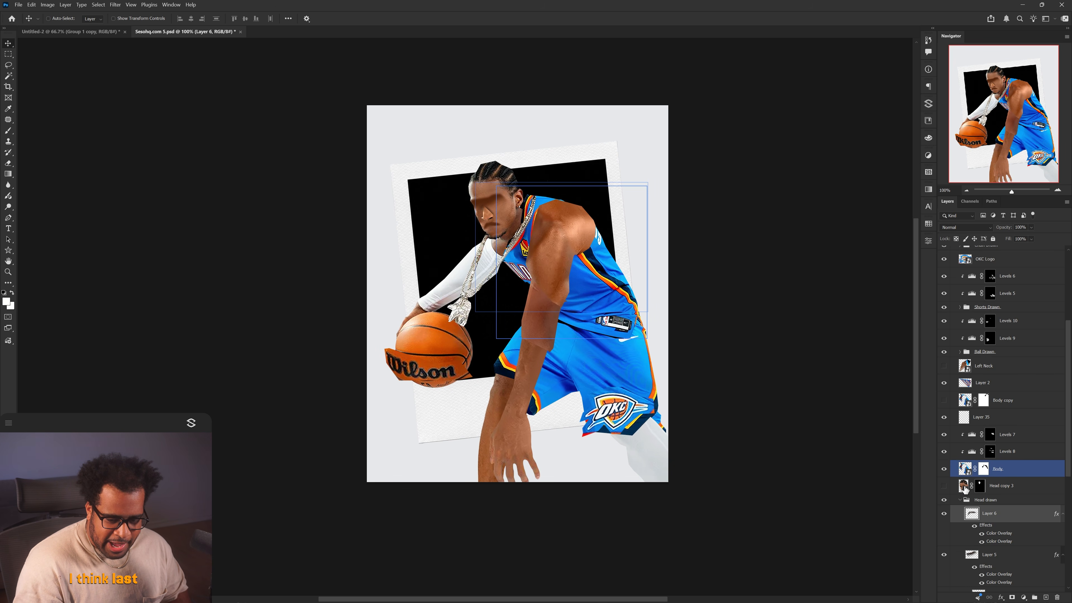
{"action": "left_click", "coordinate": [961, 502]}
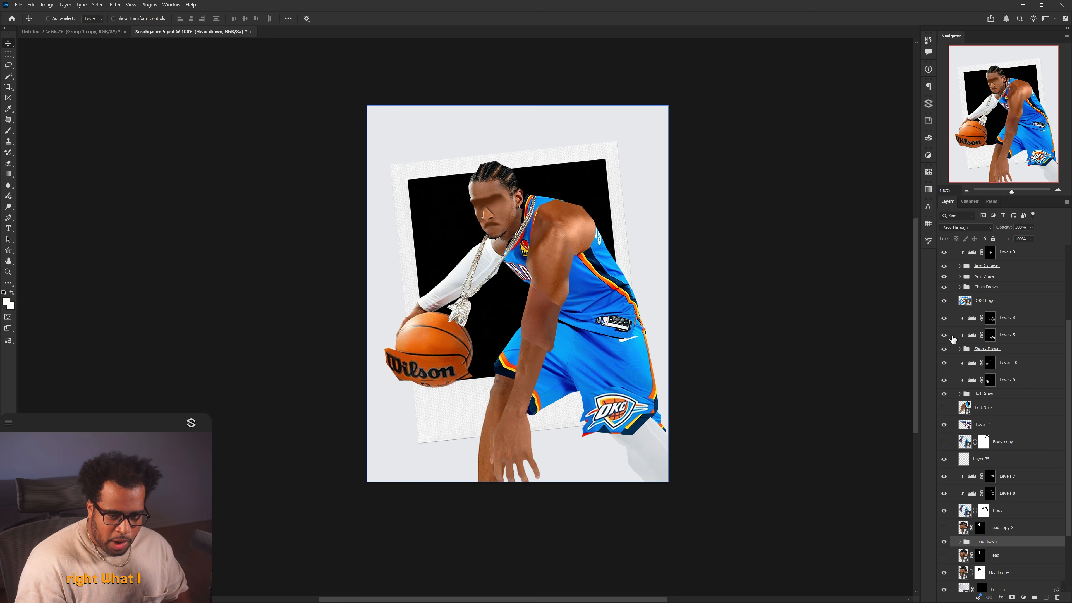
{"action": "scroll", "coordinate": [976, 379], "scroll_direction": "up", "scroll_amount": 2}
{"action": "scroll", "coordinate": [975, 456], "scroll_direction": "down", "scroll_amount": 2}
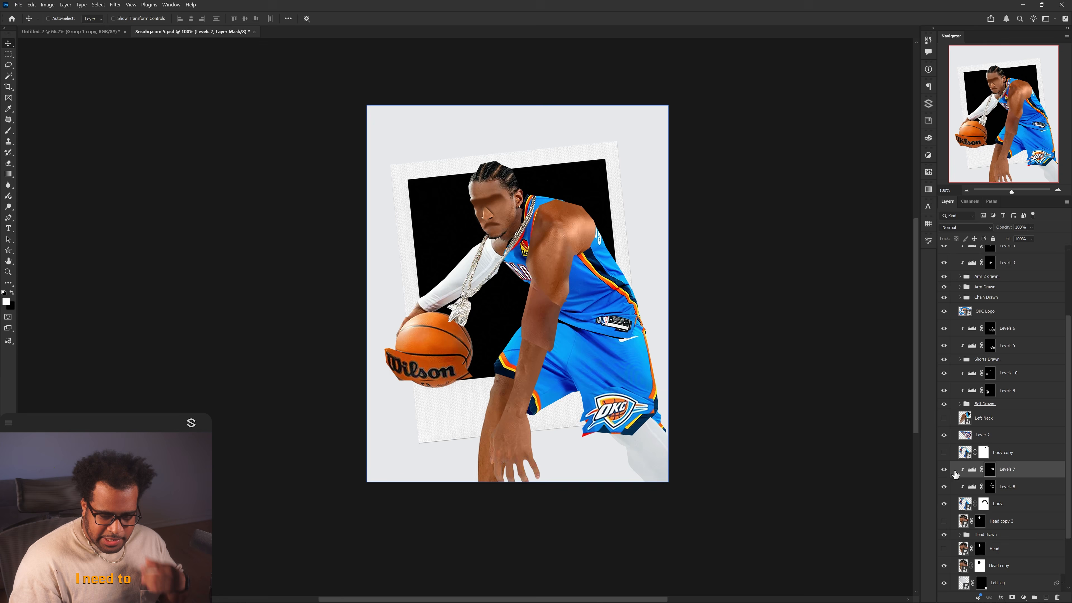
{"action": "left_click", "coordinate": [971, 479]}
{"action": "scroll", "coordinate": [972, 479], "scroll_direction": "down", "scroll_amount": 3}
{"action": "scroll", "coordinate": [997, 482], "scroll_direction": "down", "scroll_amount": 1}
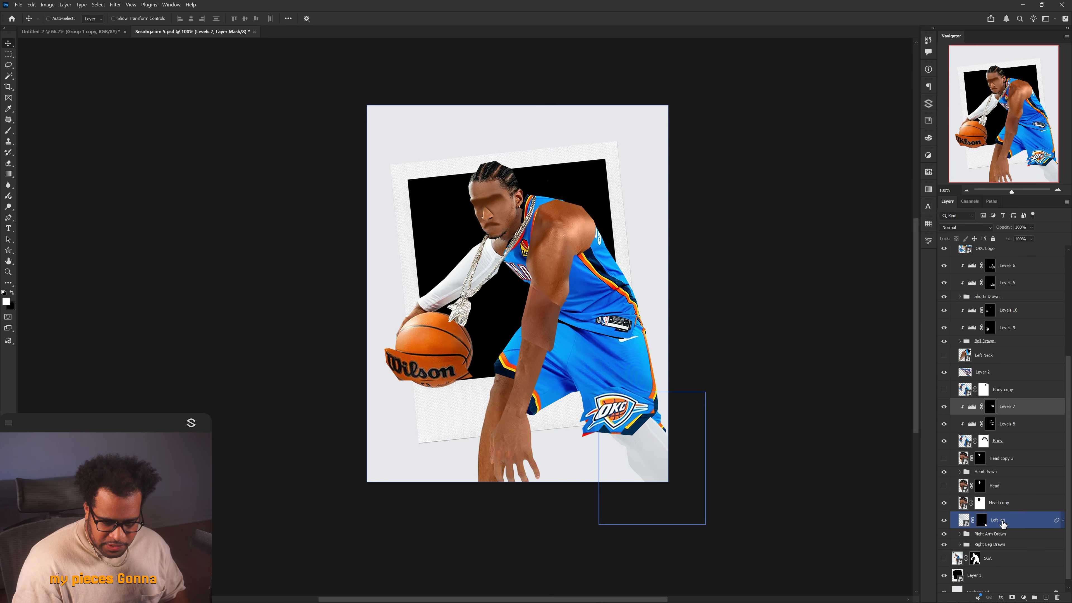
{"action": "type", "text": "SGA Bod"}
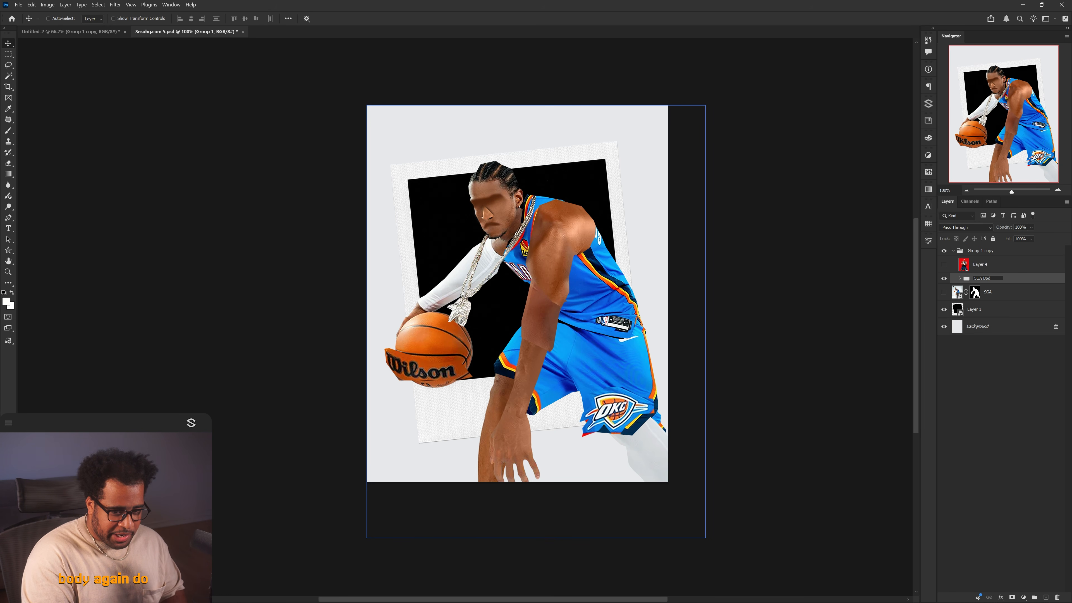
{"action": "type", "text": "y"}
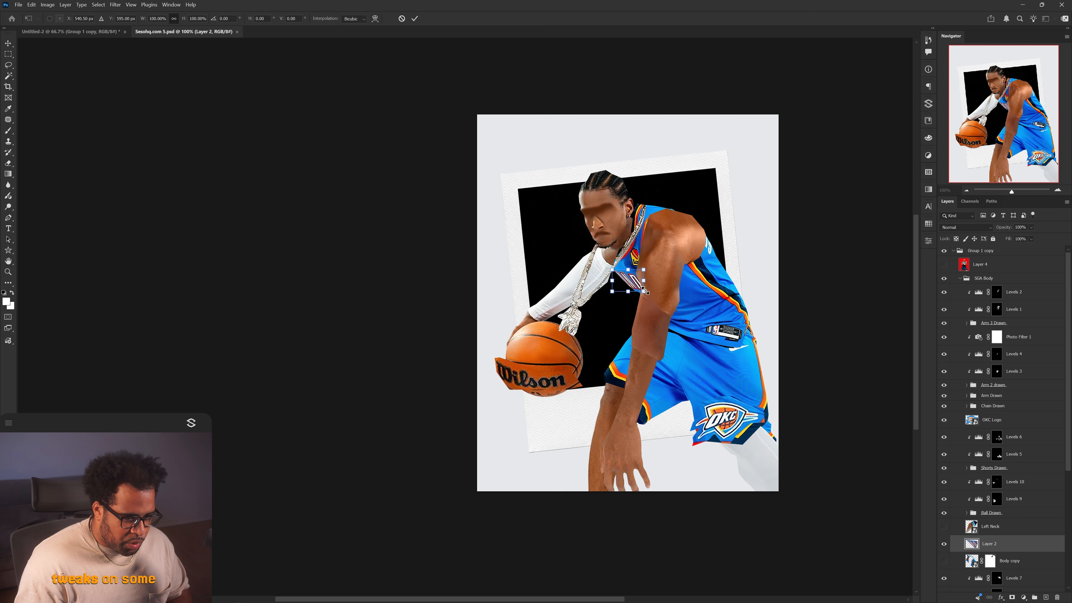
Transform the jersey lettering piece on Layer 2, and collapse the SGA Body group
{"action": "mouse_move", "coordinate": [645, 291]}
{"action": "left_mouse_down"}
{"action": "mouse_move", "coordinate": [659, 291]}
{"action": "mouse_move", "coordinate": [633, 286]}
{"action": "left_mouse_up"}
{"action": "key", "text": "Return"}
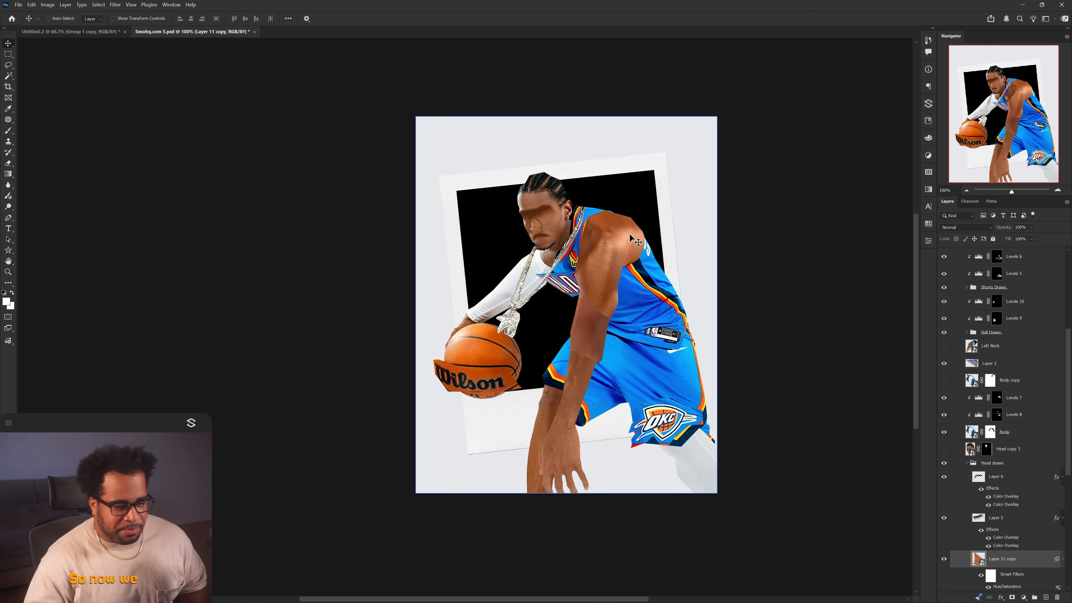
{"action": "scroll", "coordinate": [956, 346], "scroll_direction": "up", "scroll_amount": 5}
{"action": "left_click", "coordinate": [959, 279]}
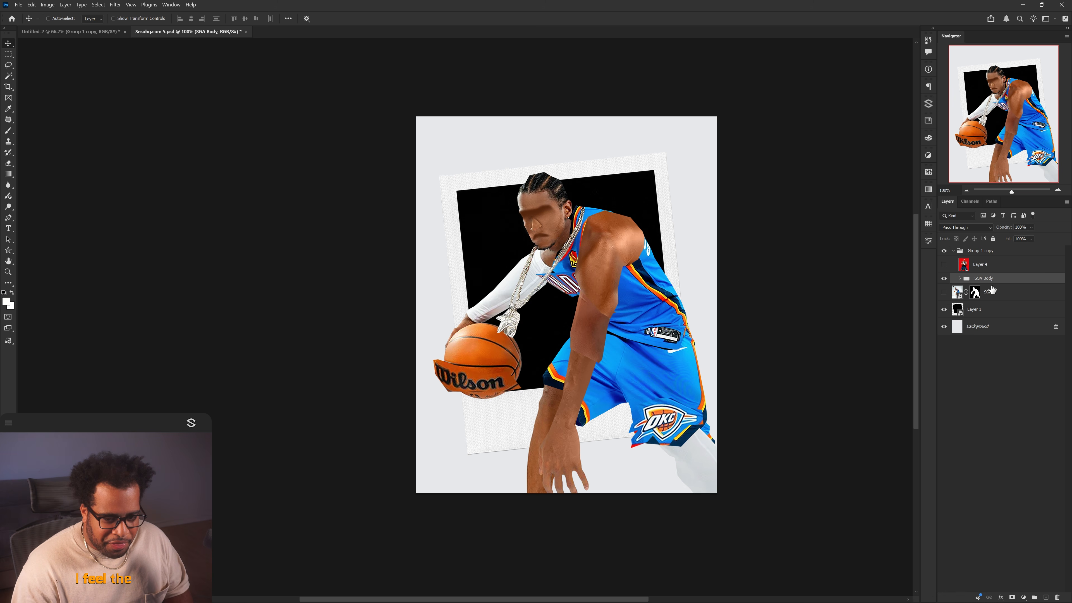
Add a Grain adjustment above the SGA Body group and clip it to the group
{"action": "left_click", "coordinate": [1023, 596]}
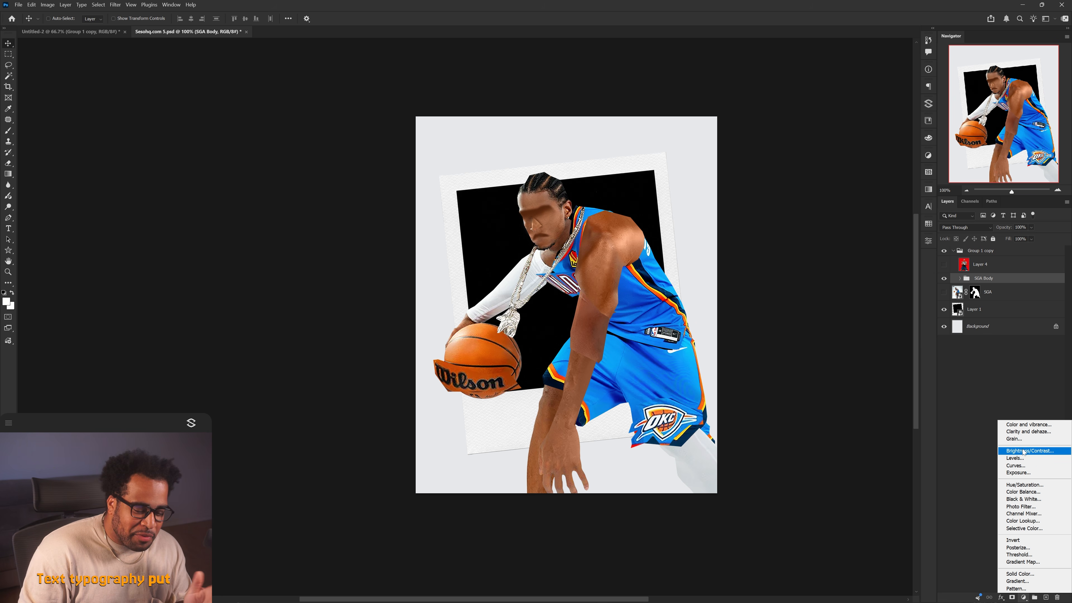
{"action": "left_click", "coordinate": [1014, 439]}
{"action": "left_click", "coordinate": [997, 288], "text": "alt"}
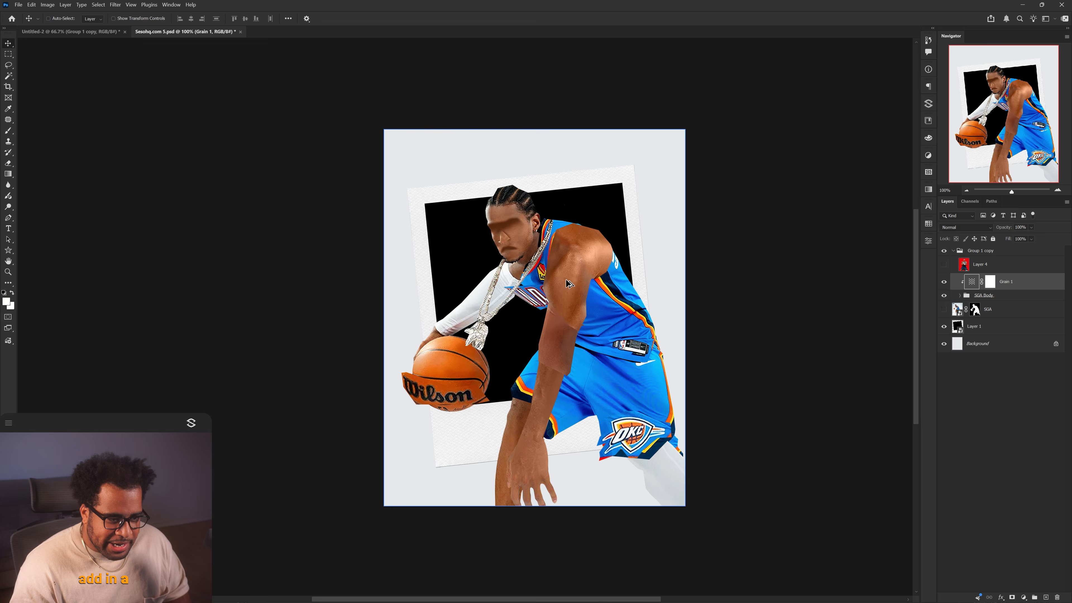
Set the Grain adjustment's amount to 26 and check the texture on the player
{"action": "scroll", "coordinate": [564, 287], "scroll_direction": "up", "scroll_amount": 1}
{"action": "double_click", "coordinate": [972, 282]}
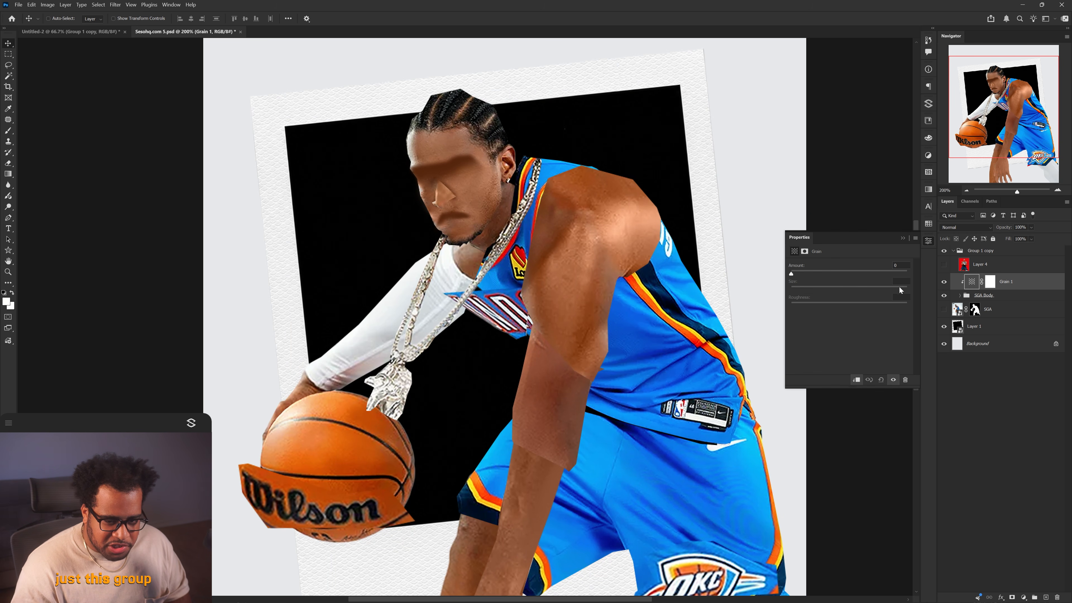
{"action": "mouse_move", "coordinate": [802, 272]}
{"action": "left_mouse_down"}
{"action": "mouse_move", "coordinate": [830, 273]}
{"action": "mouse_move", "coordinate": [818, 274]}
{"action": "left_mouse_up"}
{"action": "scroll", "coordinate": [617, 290], "scroll_direction": "down", "scroll_amount": 1}
{"action": "scroll", "coordinate": [617, 291], "scroll_direction": "up", "scroll_amount": 1}
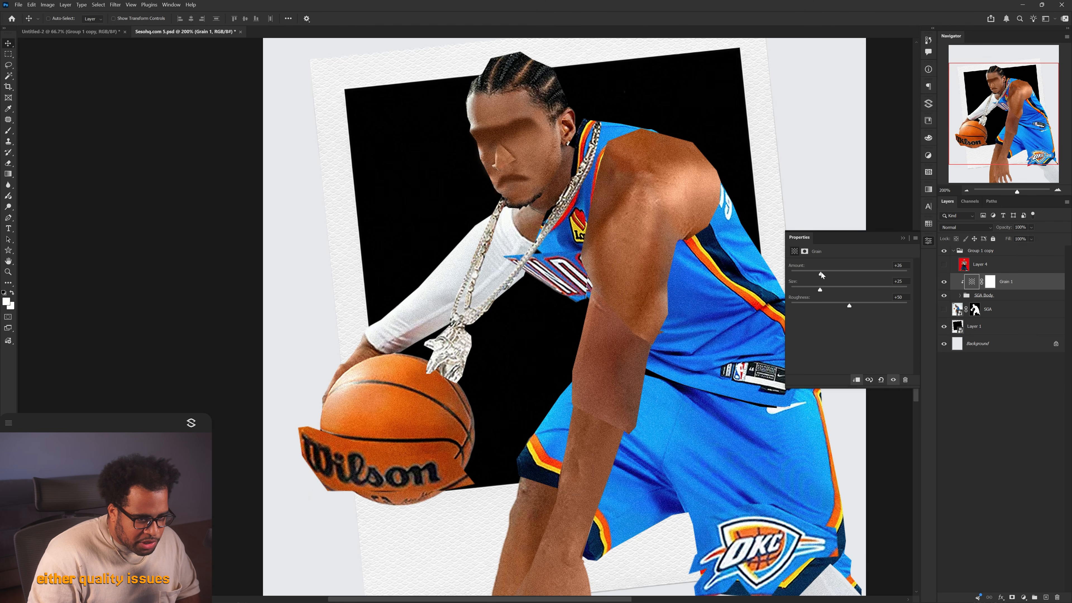
{"action": "scroll", "coordinate": [663, 300], "scroll_direction": "down", "scroll_amount": 3}
{"action": "left_click", "coordinate": [704, 287], "text": "ctrl"}
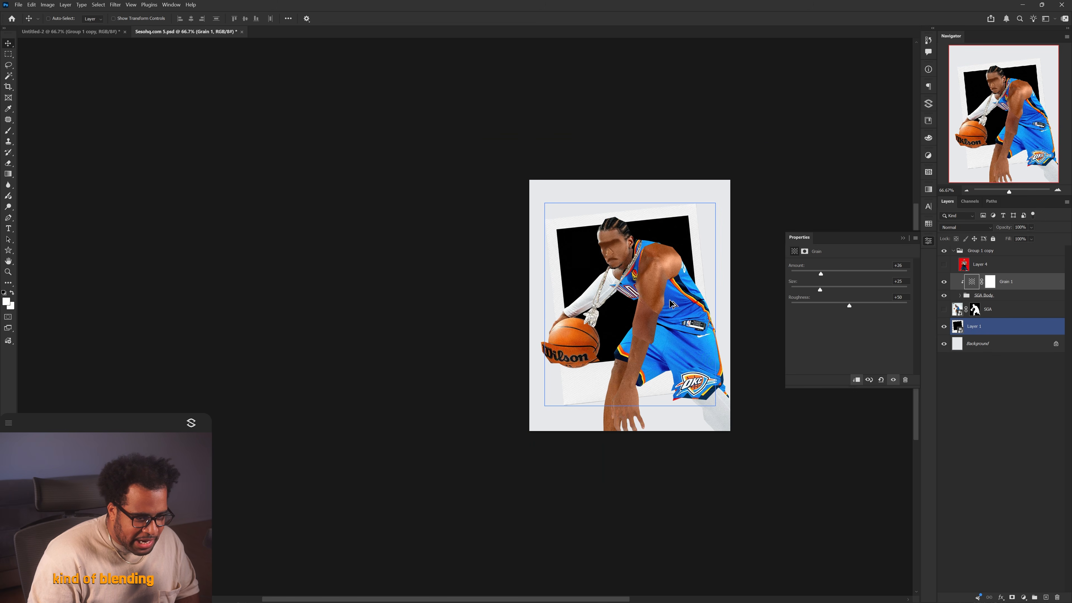
Move the polaroid frame on Layer 1 slightly to the right behind the player
{"action": "scroll", "coordinate": [673, 304], "scroll_direction": "up", "scroll_amount": 1}
{"action": "scroll", "coordinate": [678, 307], "scroll_direction": "up", "scroll_amount": 1}
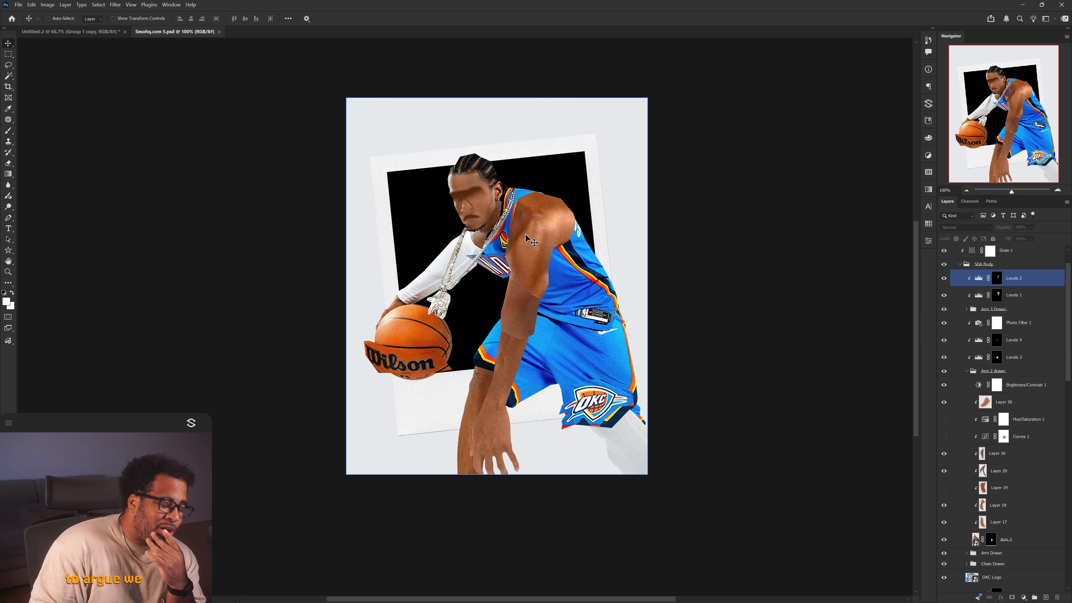
{"action": "left_click", "coordinate": [599, 173], "text": "ctrl"}
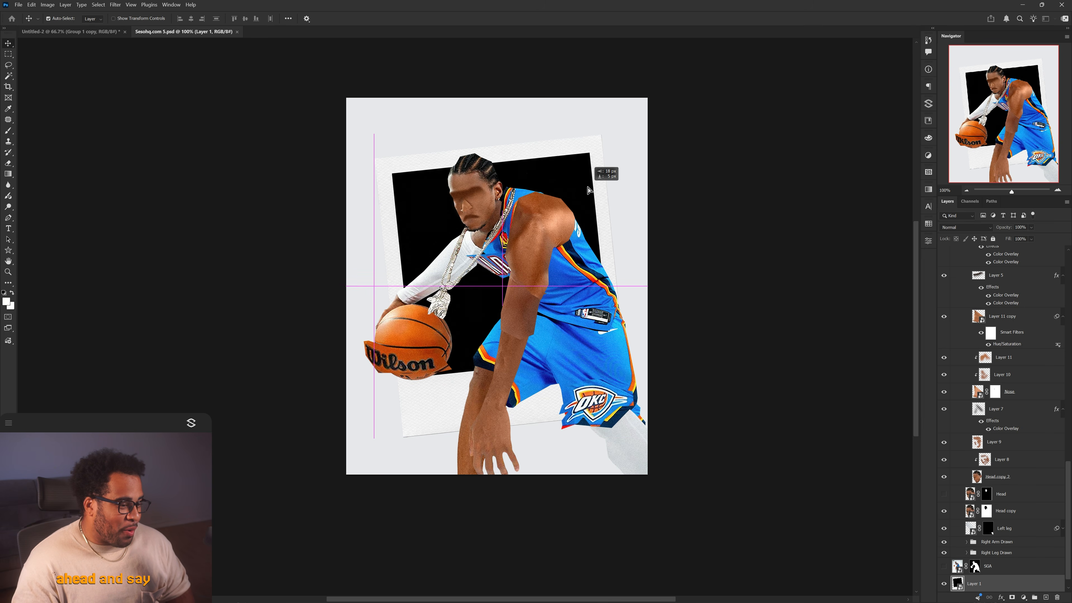
{"action": "left_click_drag", "start_coordinate": [579, 190], "coordinate": [581, 188]}
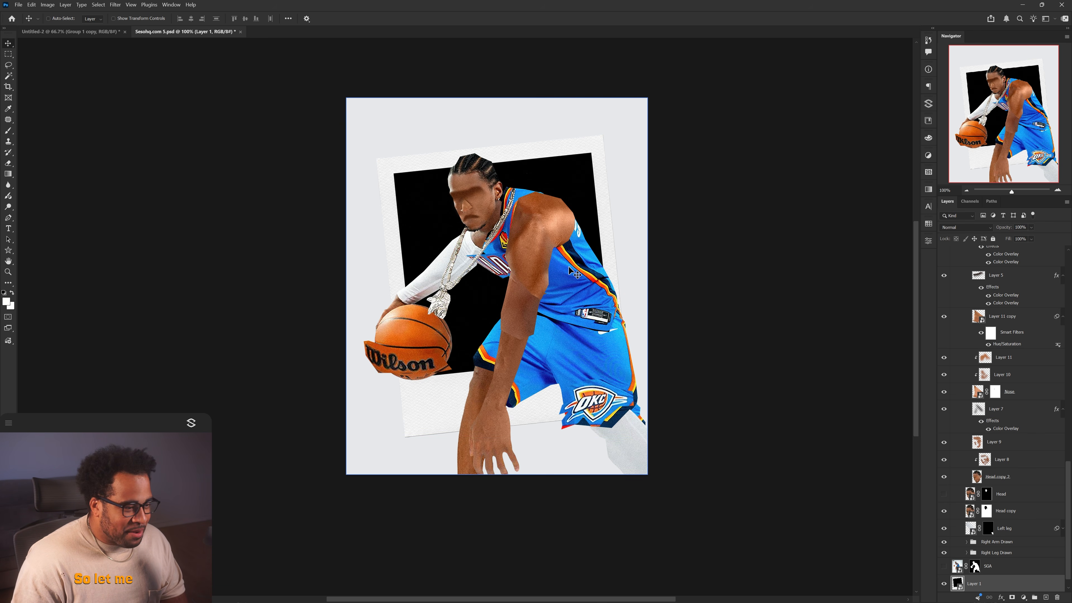
Select the polaroid's black picture area on Layer 1 with the Magic Wand and copy it to its own layer
{"action": "key", "text": "w"}
{"action": "left_click", "coordinate": [563, 196]}
{"action": "right_click", "coordinate": [563, 196]}
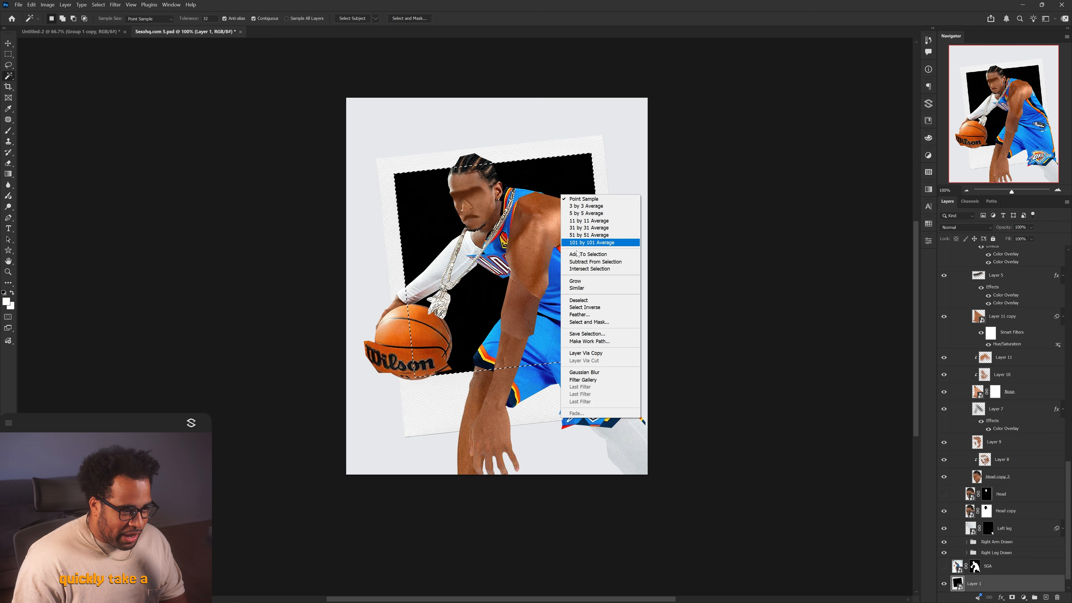
{"action": "left_click", "coordinate": [598, 354]}
{"action": "key", "text": "v"}
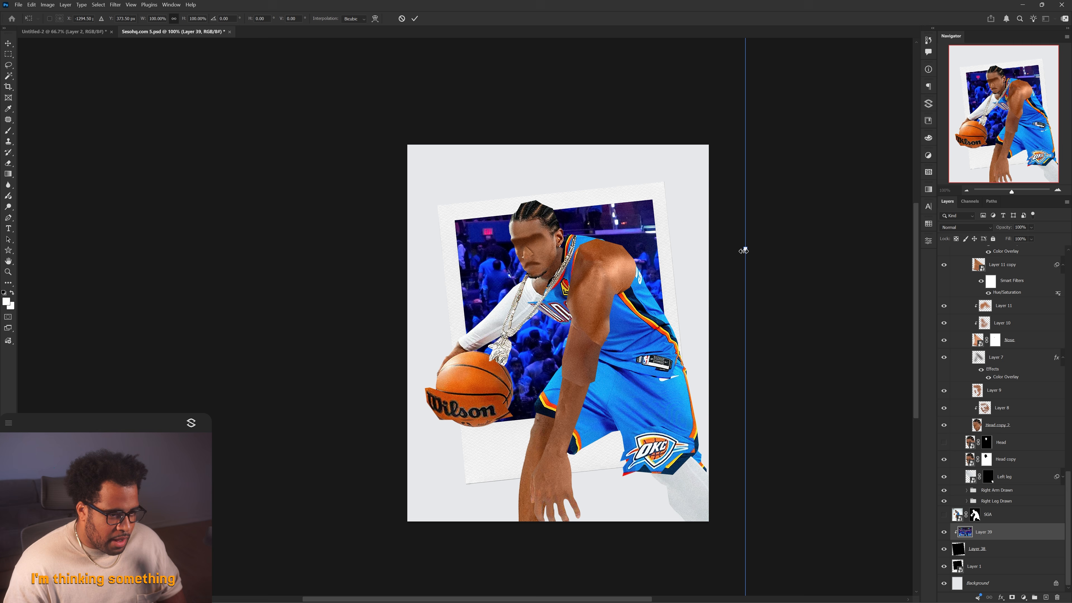
Reposition the crowd photo inside the polaroid's picture area and fully desaturate it with a Hue/Saturation adjustment
{"action": "left_click_drag", "start_coordinate": [744, 251], "coordinate": [525, 250]}
{"action": "key", "text": "Escape"}
{"action": "left_click", "coordinate": [1023, 597]}
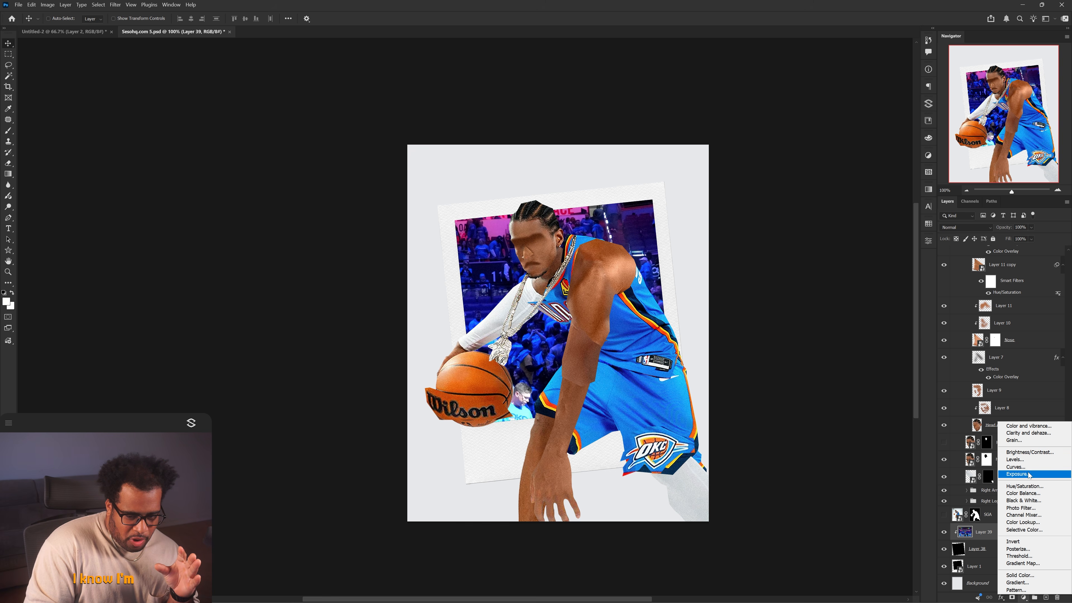
{"action": "left_click", "coordinate": [1031, 486]}
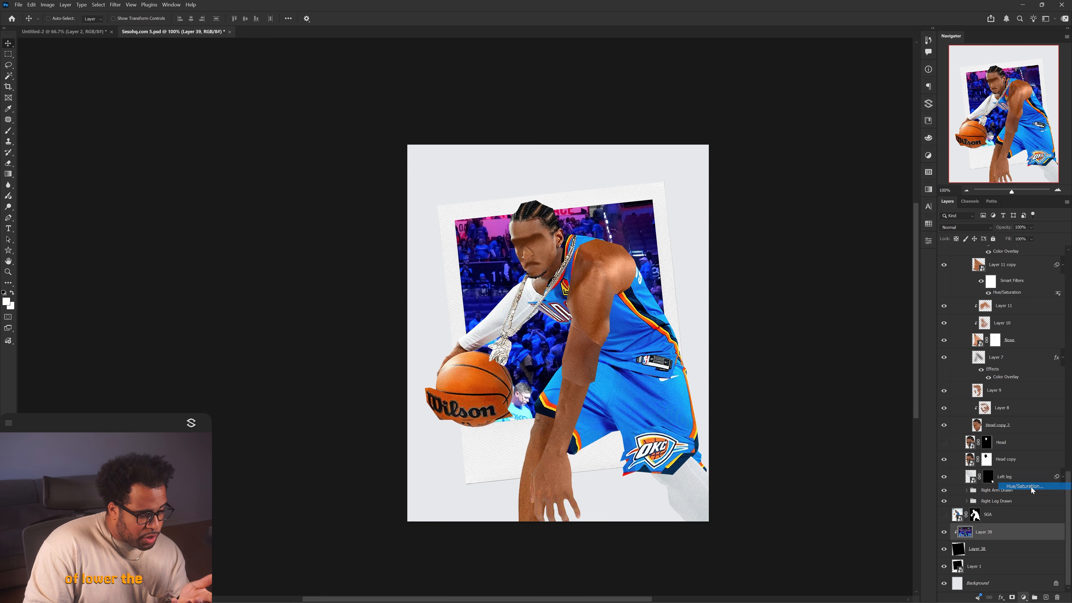
{"action": "left_click", "coordinate": [820, 318]}
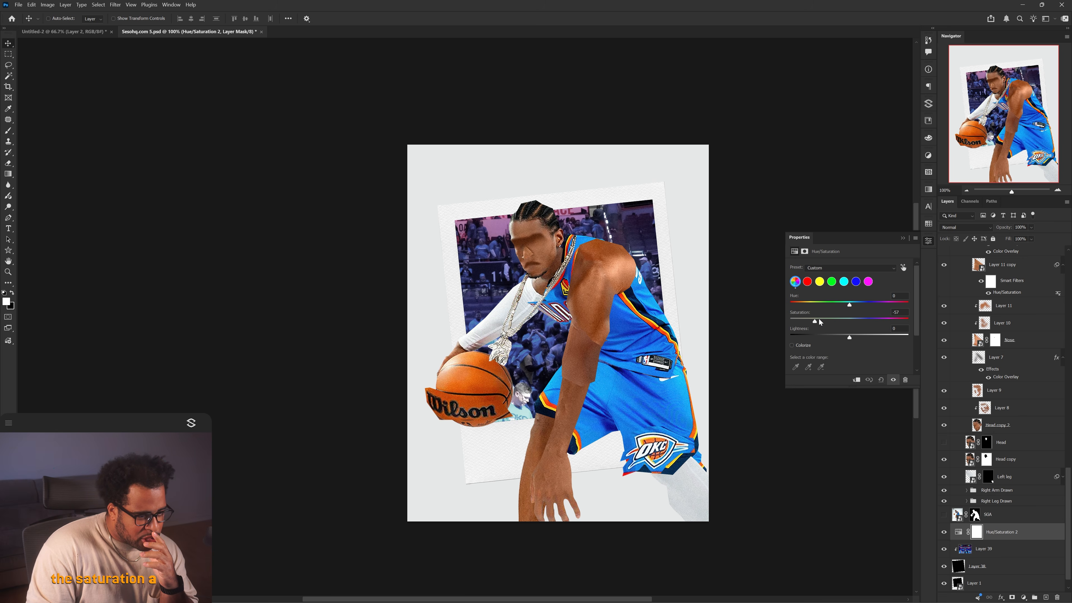
{"action": "left_click_drag", "start_coordinate": [820, 317], "coordinate": [790, 320]}
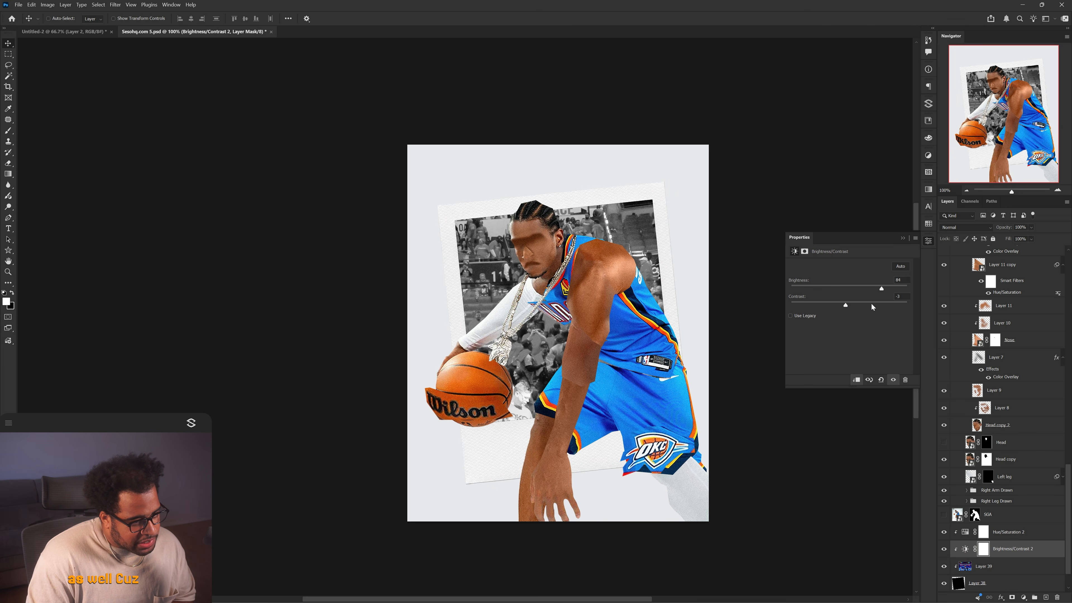
Set the crowd photo's Brightness/Contrast adjustment to contrast 10 and add a clipped Grain adjustment with amount 31
{"action": "mouse_move", "coordinate": [871, 302]}
{"action": "left_mouse_down"}
{"action": "mouse_move", "coordinate": [881, 303]}
{"action": "mouse_move", "coordinate": [855, 303]}
{"action": "left_mouse_up"}
{"action": "left_click_drag", "start_coordinate": [594, 282], "coordinate": [557, 283]}
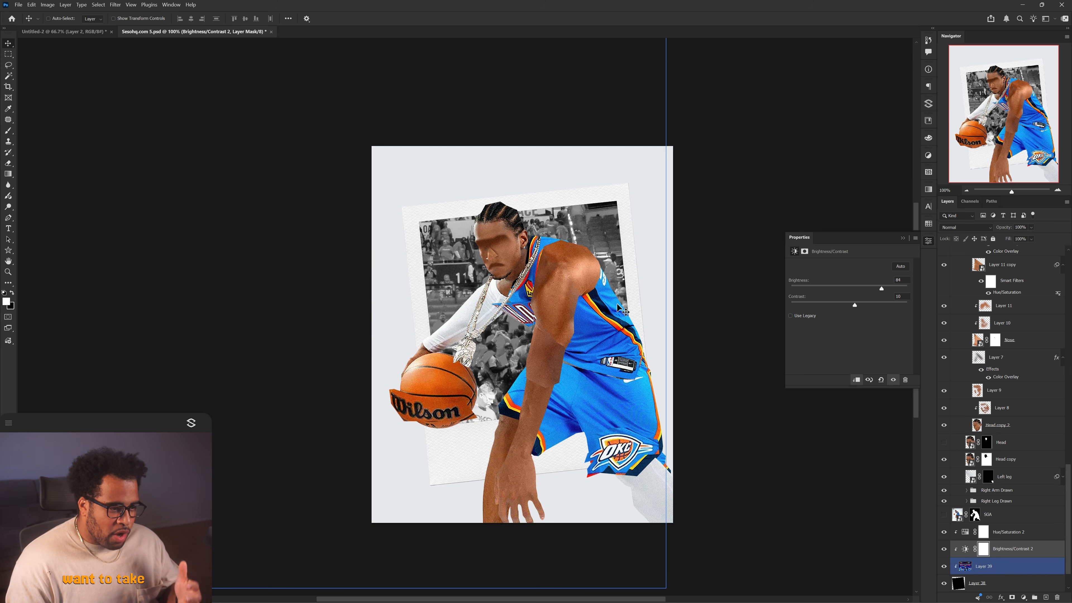
{"action": "left_click", "coordinate": [924, 244]}
{"action": "left_click_drag", "start_coordinate": [755, 301], "coordinate": [794, 290]}
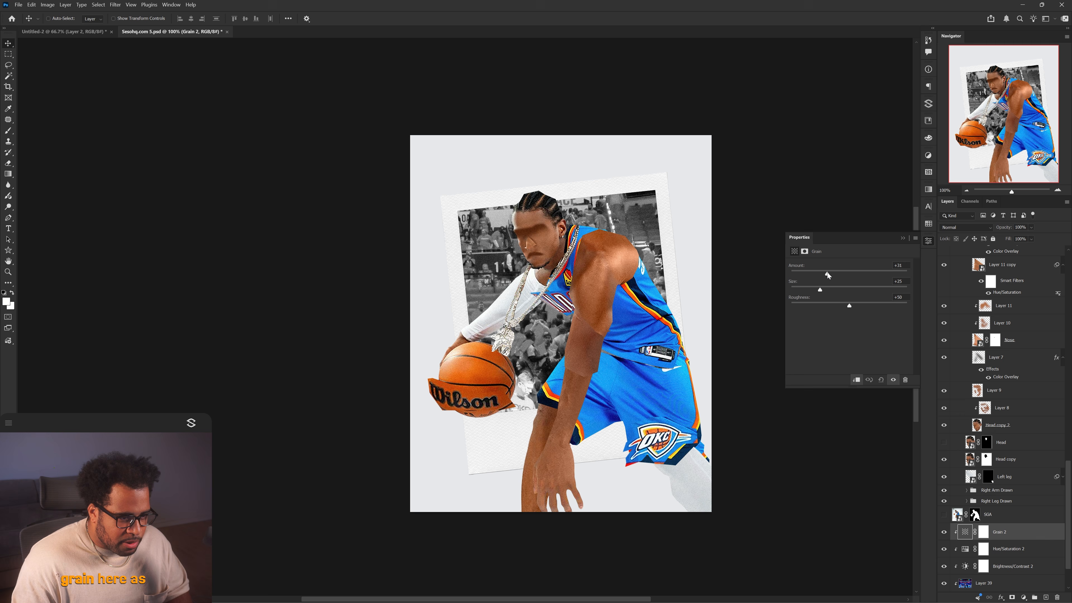
{"action": "left_click", "coordinate": [752, 291], "text": "ctrl"}
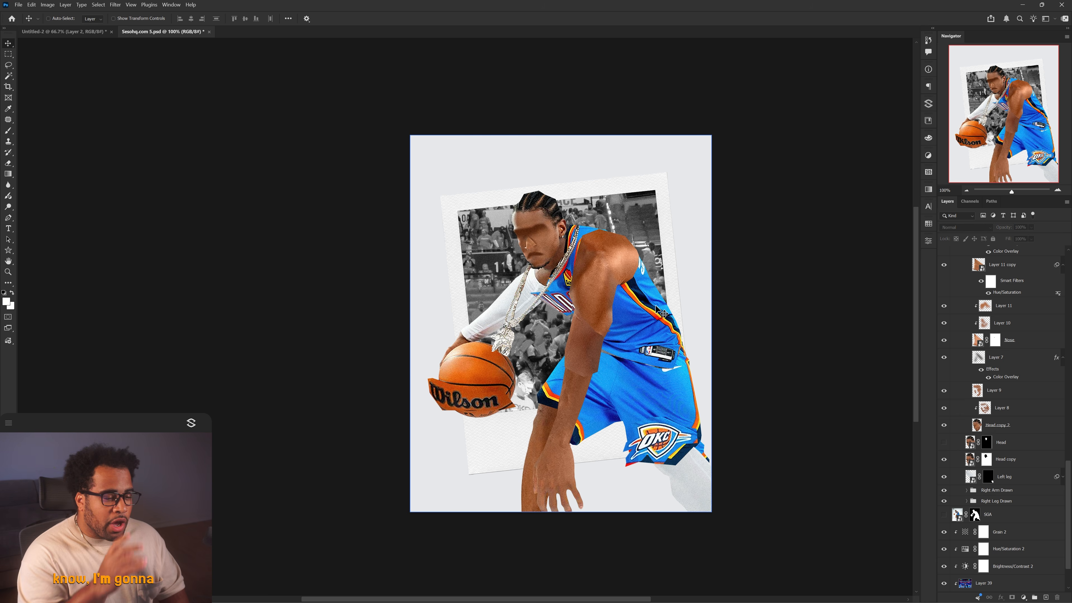
Enable an Inner Glow effect on the Arm 3 Drawn group
{"action": "left_click", "coordinate": [642, 303], "text": "ctrl"}
{"action": "scroll", "coordinate": [1026, 311], "scroll_direction": "up", "scroll_amount": 1}
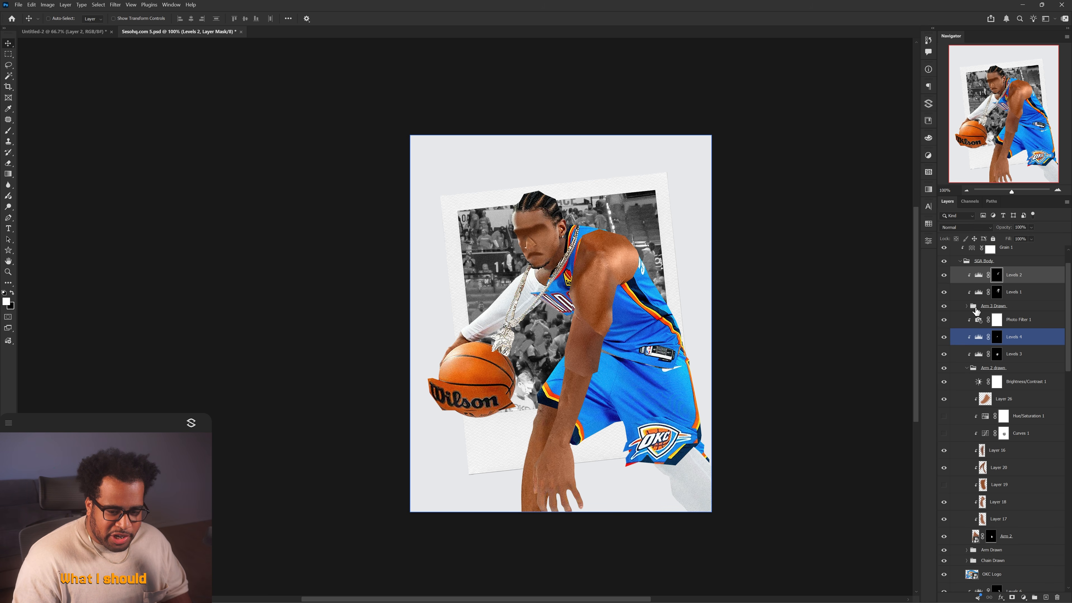
{"action": "left_click", "coordinate": [1025, 312]}
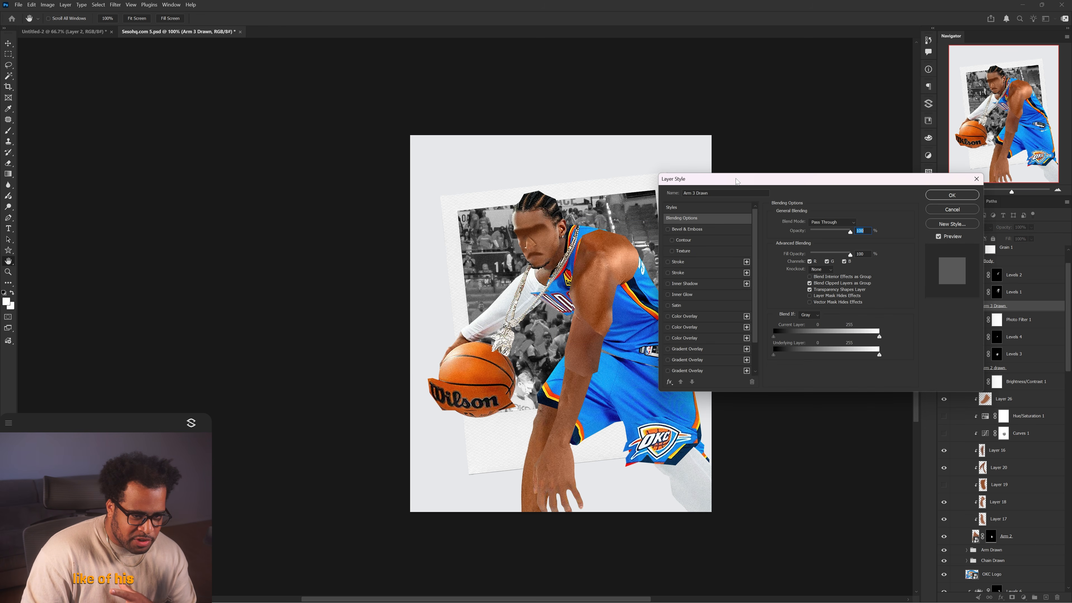
{"action": "left_click", "coordinate": [685, 294]}
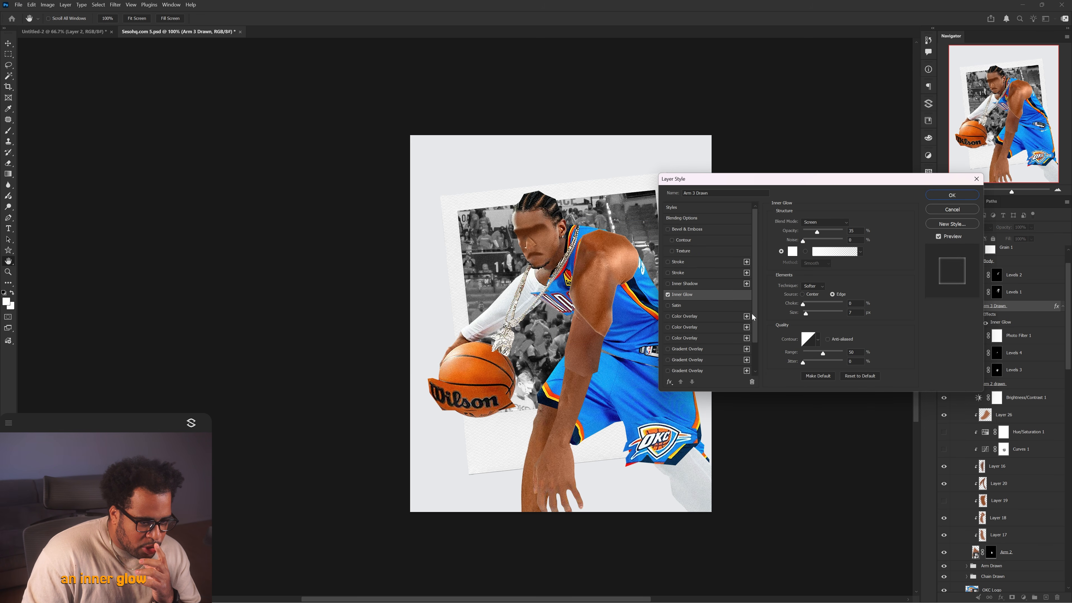
Set the arm's Inner Glow to Normal blending, 59% opacity, size 24 px and peach color ffb793, and apply it
{"action": "left_click", "coordinate": [792, 253]}
{"action": "left_click", "coordinate": [554, 259]}
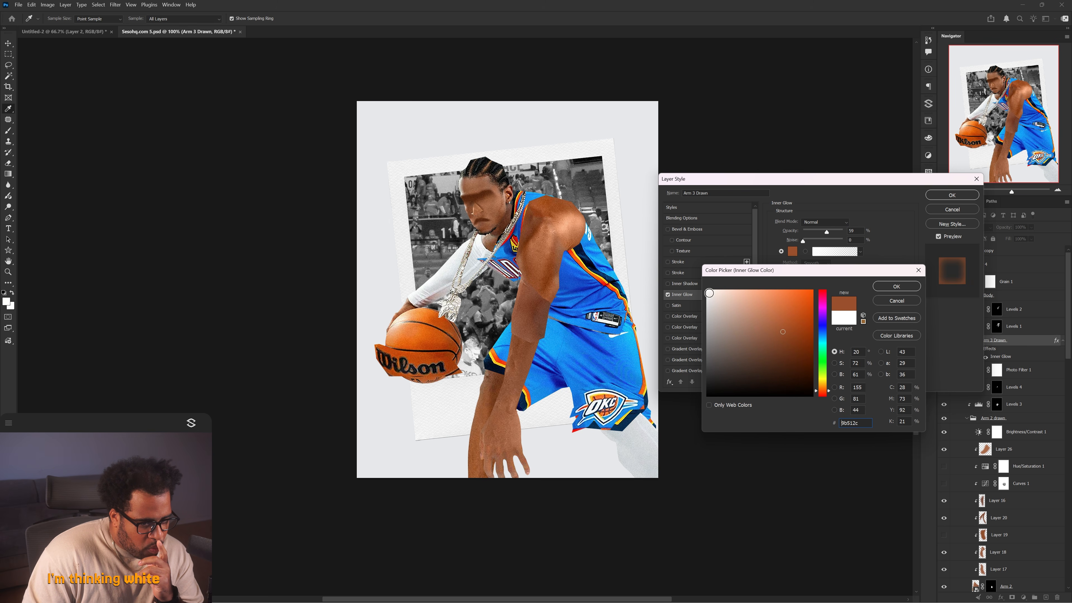
{"action": "left_click_drag", "start_coordinate": [709, 293], "coordinate": [733, 291]}
{"action": "left_click_drag", "start_coordinate": [738, 292], "coordinate": [752, 289]}
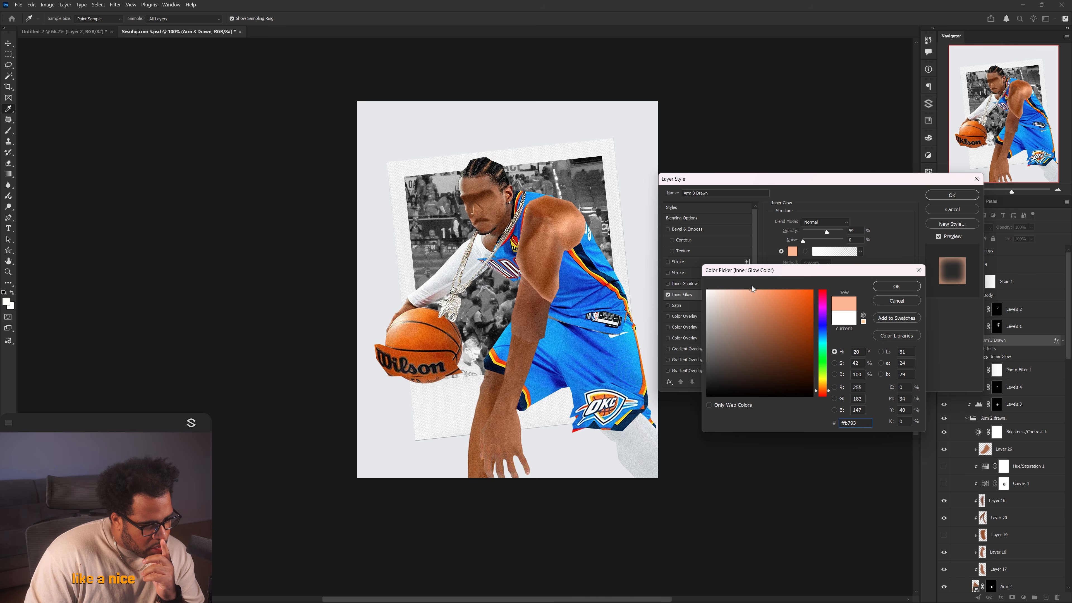
{"action": "left_click", "coordinate": [893, 286]}
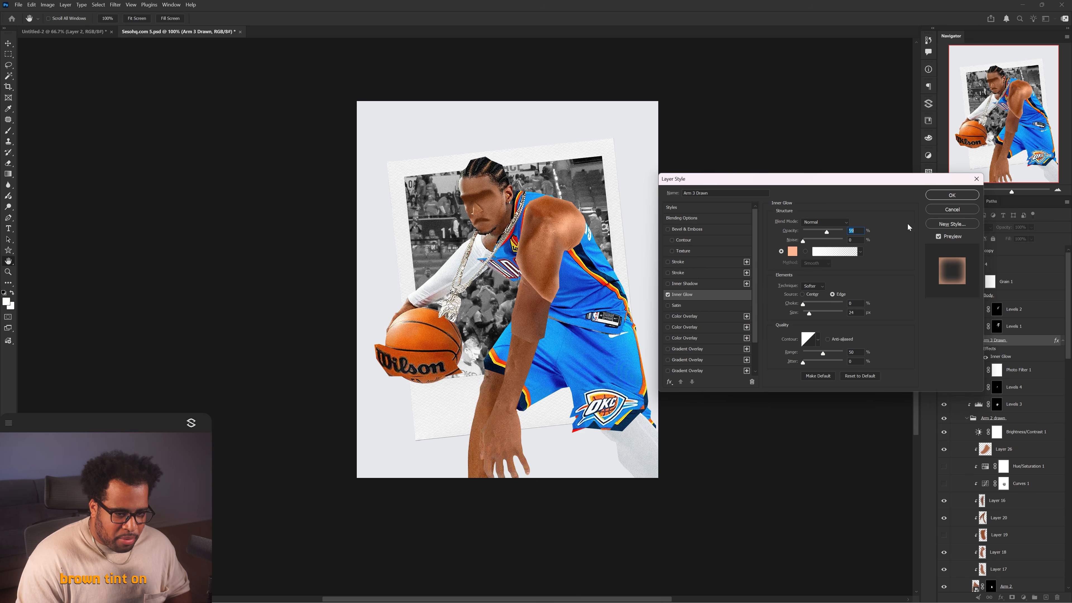
{"action": "left_click", "coordinate": [954, 195]}
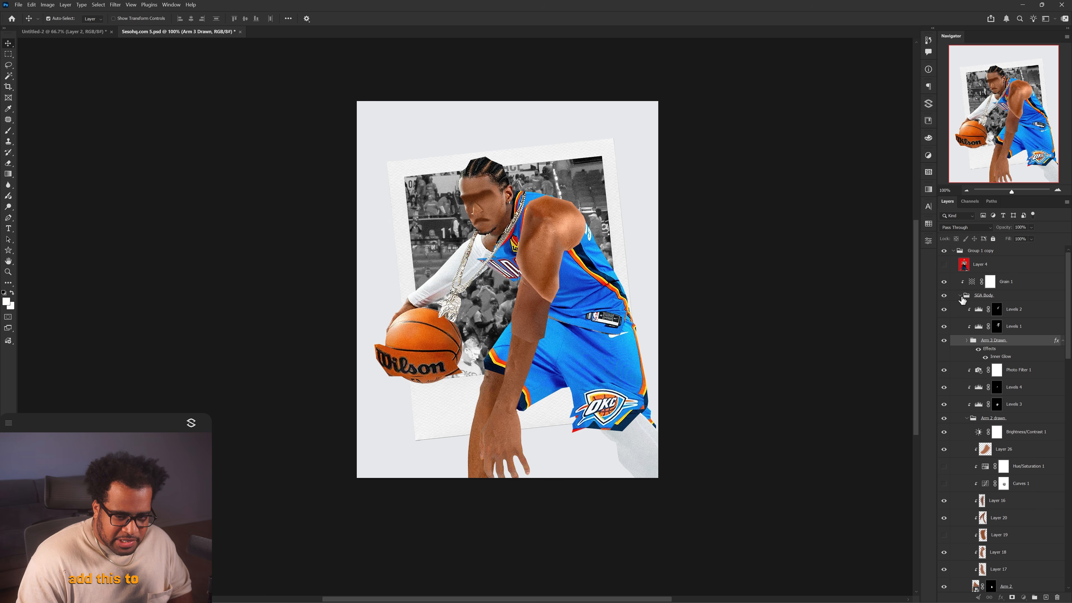
Copy the Arm 3 Drawn group's Inner Glow effect to the Arm 2 drawn group
{"action": "left_click_drag", "start_coordinate": [964, 299], "coordinate": [984, 371]}
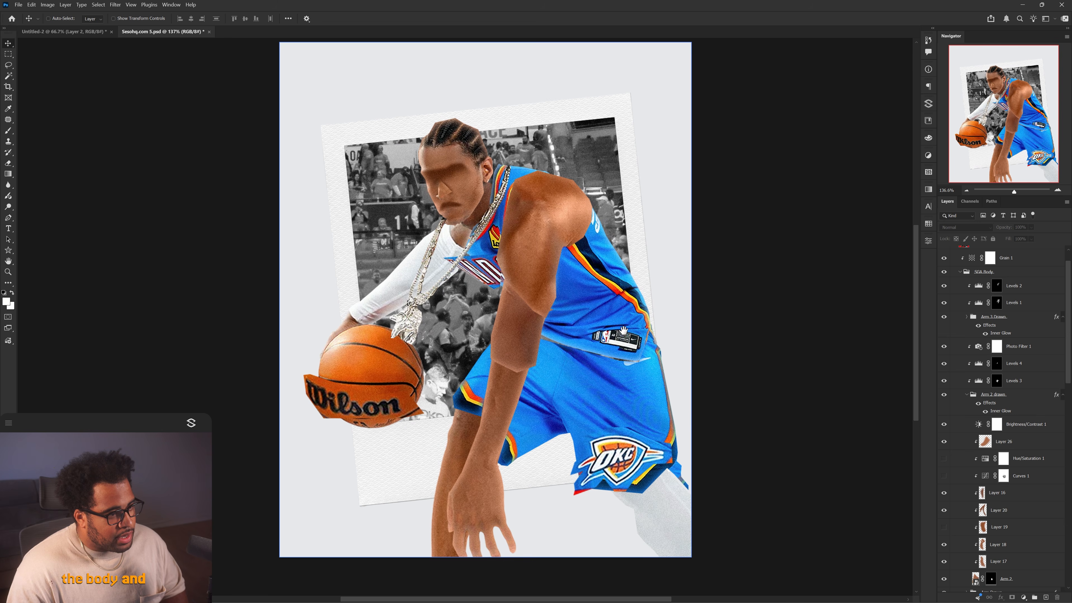
{"action": "left_click_drag", "start_coordinate": [619, 325], "coordinate": [641, 328]}
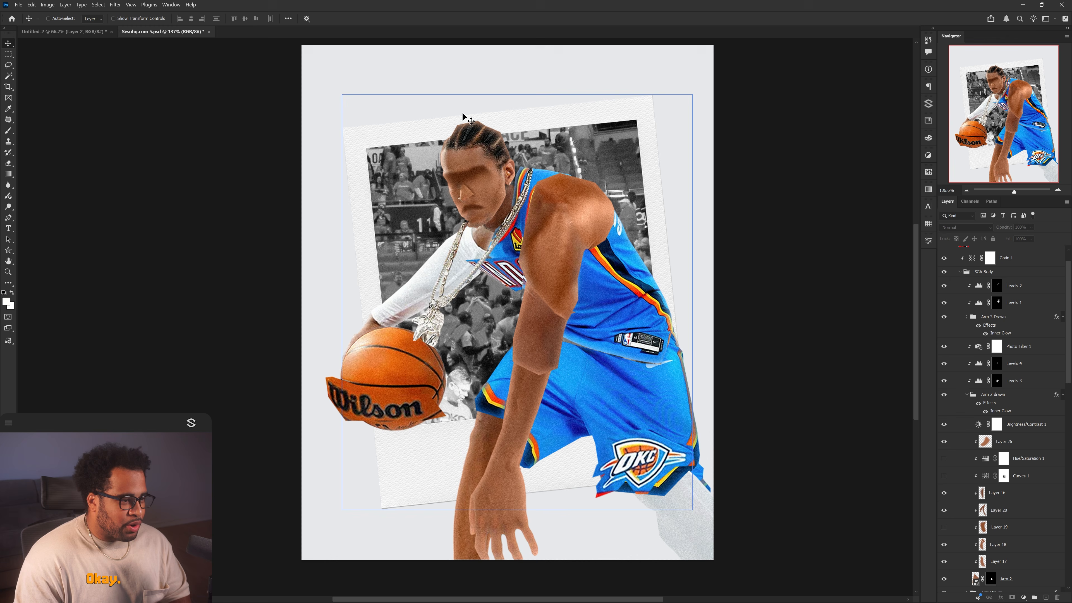
Add the text SGA above the polaroid's upper edge
{"action": "key", "text": "t"}
{"action": "left_click", "coordinate": [463, 104]}
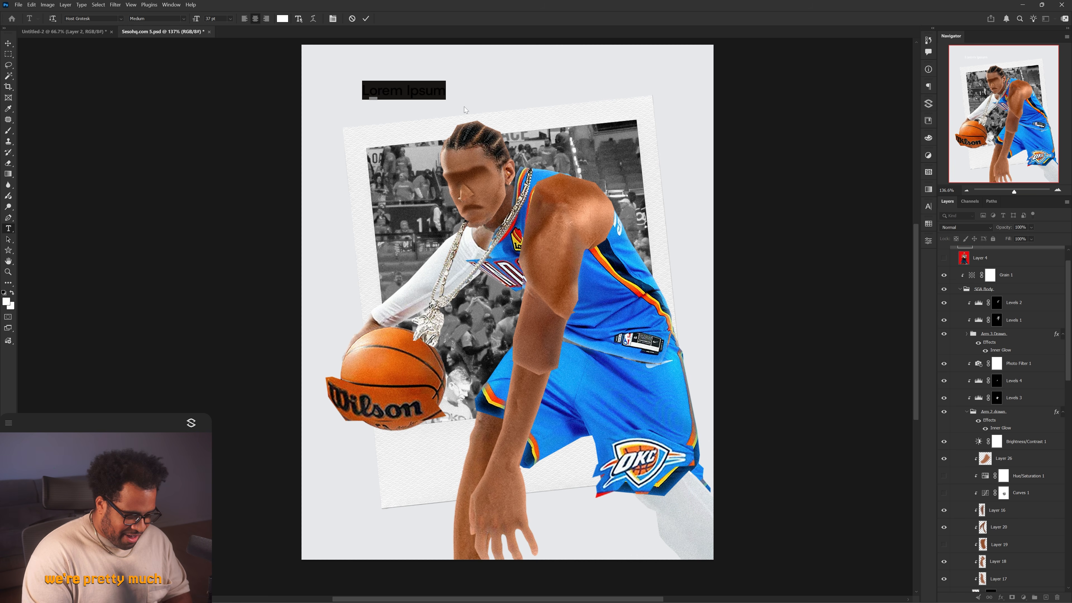
{"action": "type", "text": "SGA"}
{"action": "left_click", "coordinate": [365, 18]}
{"action": "key", "text": "v"}
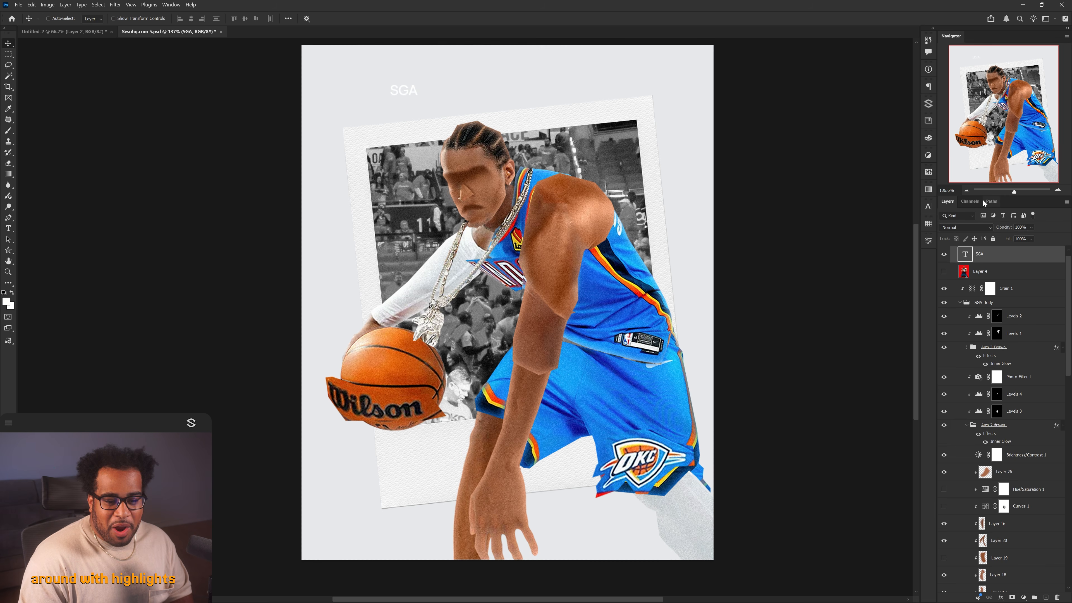
Change the SGA title's font to Neutro Bold
{"action": "left_click", "coordinate": [928, 205]}
{"action": "left_click", "coordinate": [879, 219]}
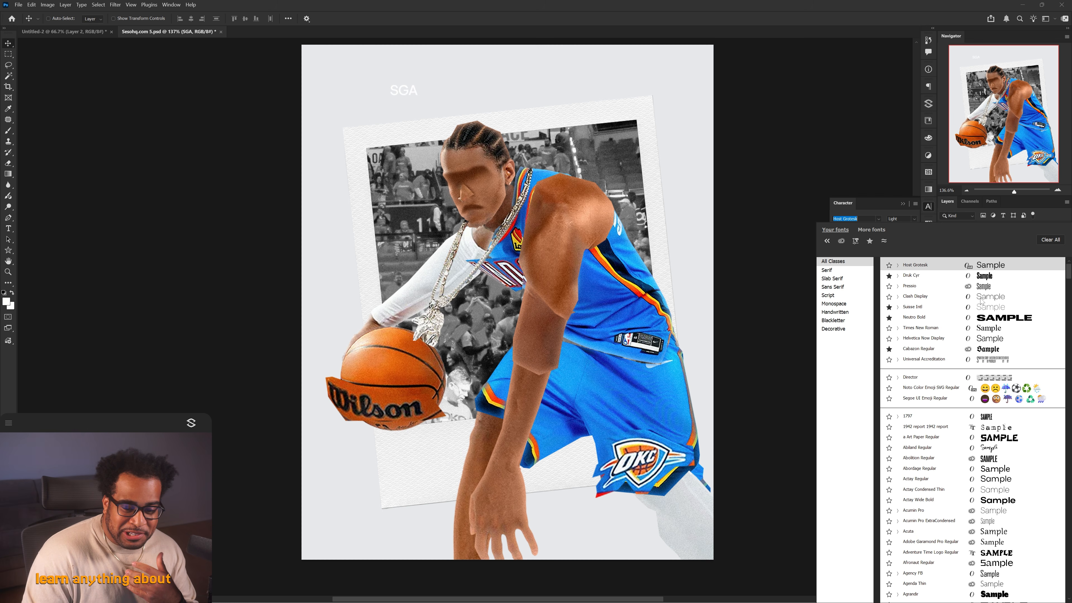
{"action": "left_click", "coordinate": [941, 317]}
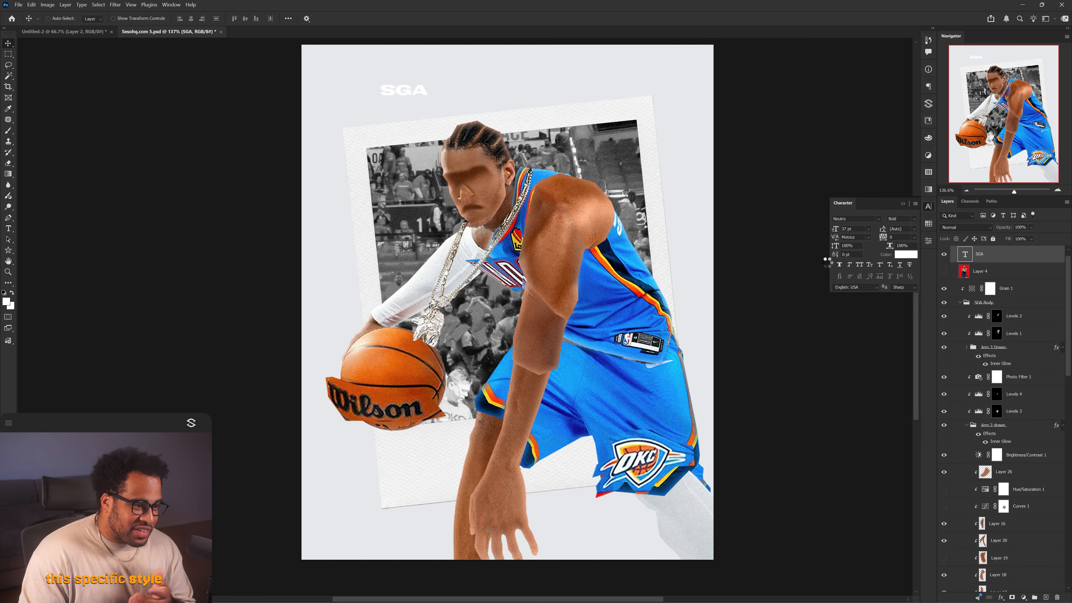
Enlarge the SGA title, recolor it gray and place it above the polaroid's upper-left corner
{"action": "key", "text": "ctrl+t"}
{"action": "left_click_drag", "start_coordinate": [430, 91], "coordinate": [593, 86]}
{"action": "key", "text": "Return"}
{"action": "left_click_drag", "start_coordinate": [549, 84], "coordinate": [456, 98]}
{"action": "key", "text": "ctrl+t"}
{"action": "key", "text": "Return"}
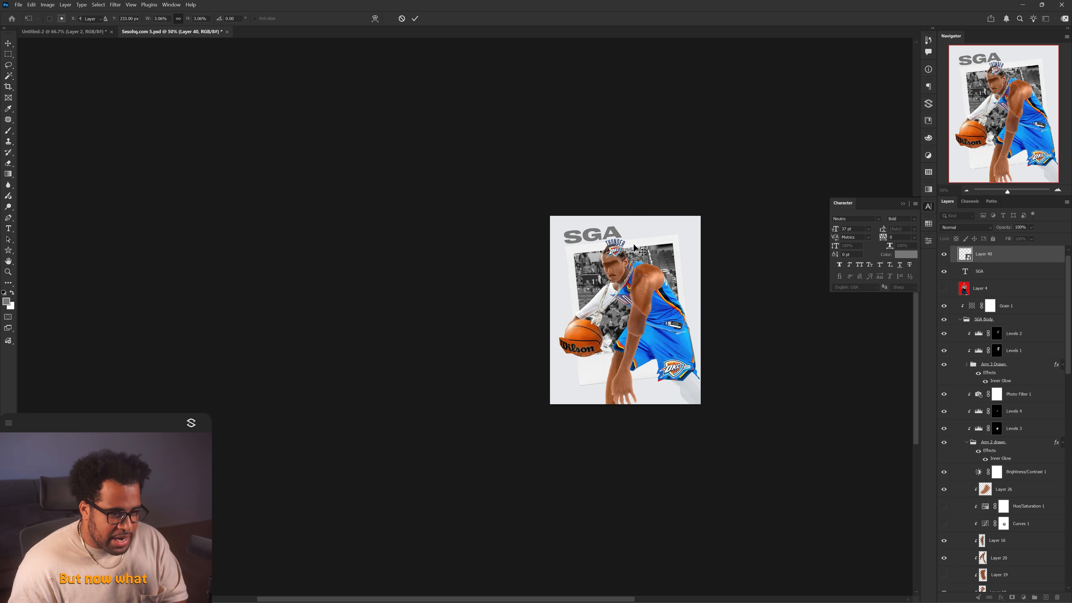
Place the Thunder logo on the polaroid's lower white border and shrink the SGA title above the frame
{"action": "scroll", "coordinate": [631, 256], "scroll_direction": "up", "scroll_amount": 1}
{"action": "left_click_drag", "start_coordinate": [646, 258], "coordinate": [739, 250]}
{"action": "scroll", "coordinate": [616, 241], "scroll_direction": "up", "scroll_amount": 1}
{"action": "left_click_drag", "start_coordinate": [616, 241], "coordinate": [594, 204]}
{"action": "left_click_drag", "start_coordinate": [526, 179], "coordinate": [545, 505]}
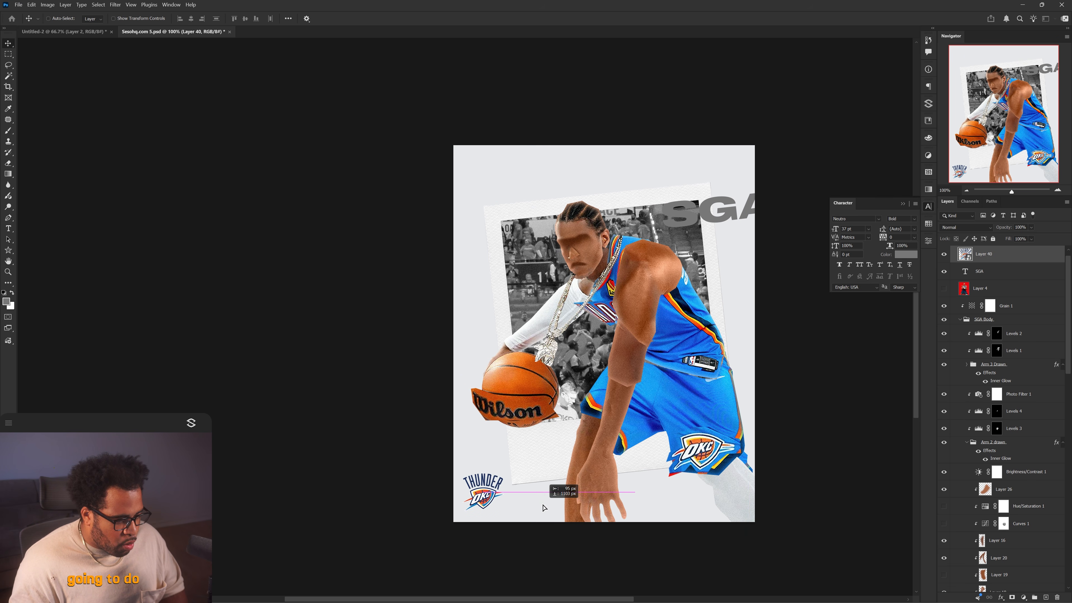
{"action": "key", "text": "ctrl+t"}
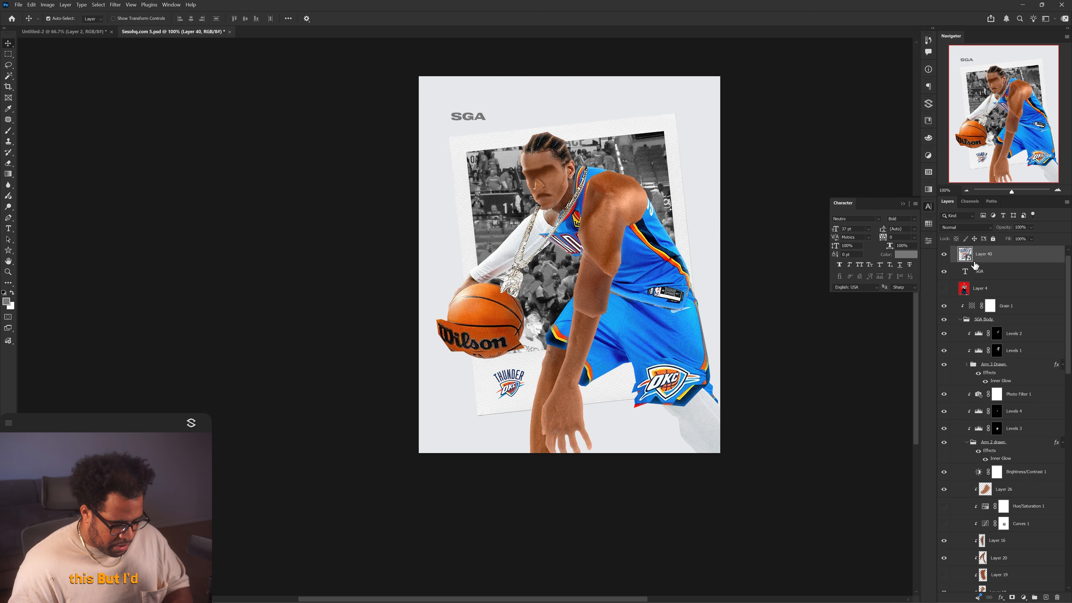
Turn the Thunder logo on Layer 40 grayscale by lowering its saturation fully with Hue/Saturation
{"action": "key", "text": "ctrl+u"}
{"action": "left_click_drag", "start_coordinate": [777, 300], "coordinate": [709, 302]}
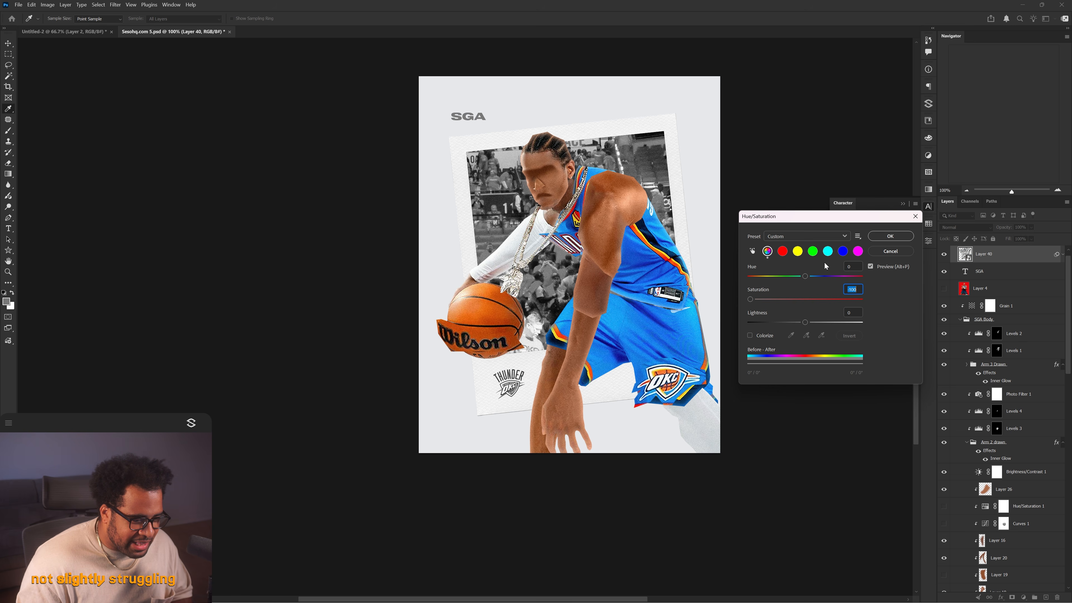
{"action": "left_click", "coordinate": [890, 236]}
Transform the Thunder logo to follow the polaroid's tilt
{"action": "key", "text": "ctrl+t"}
{"action": "left_click_drag", "start_coordinate": [528, 367], "coordinate": [533, 364]}
{"action": "key", "text": "Return"}
Split the Blend If highlight ranges of Layer 40 for the current and underlying layers to let the card texture through the logo
{"action": "scroll", "coordinate": [512, 386], "scroll_direction": "up", "scroll_amount": 5}
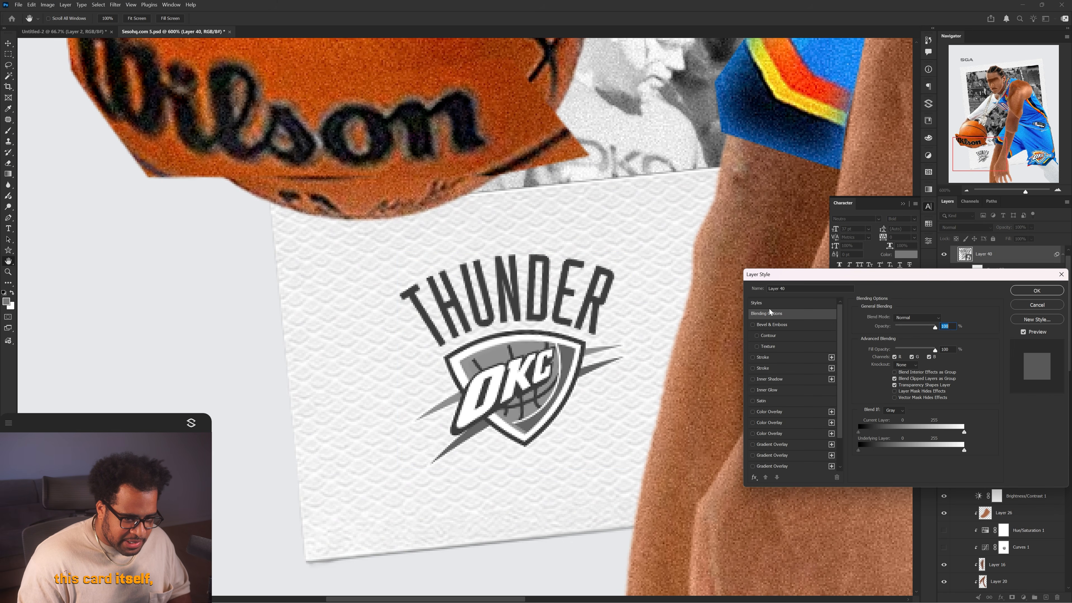
{"action": "left_click", "coordinate": [770, 303]}
{"action": "left_click", "coordinate": [777, 315]}
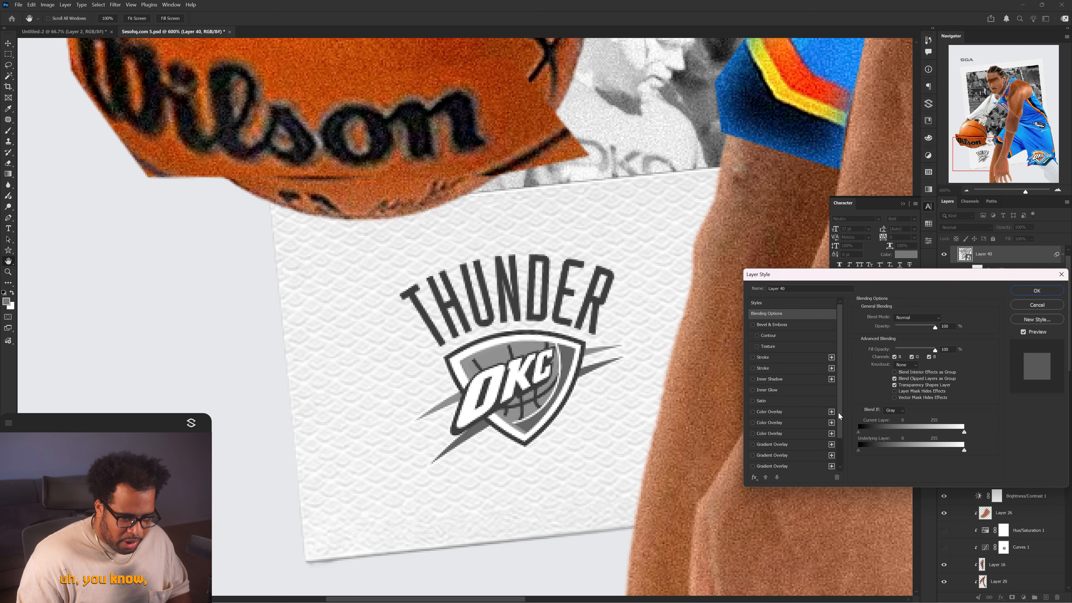
{"action": "left_click_drag", "start_coordinate": [949, 434], "coordinate": [899, 435]}
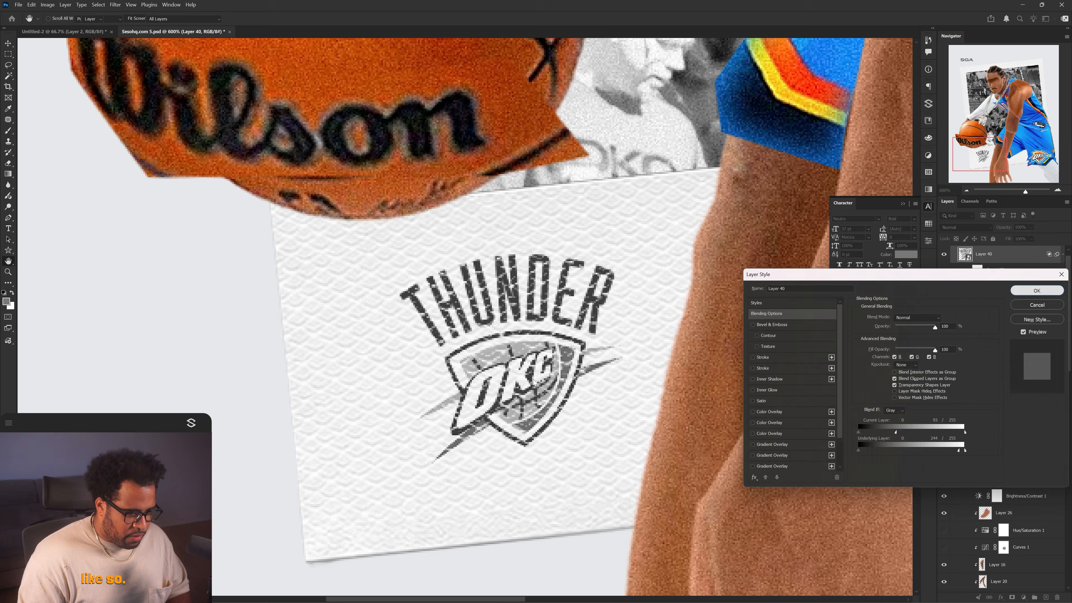
{"action": "left_click", "coordinate": [1037, 290]}
Replace the title with a small #2 above the polaroid's upper-left corner
{"action": "key", "text": "ctrl+1"}
{"action": "left_click_drag", "start_coordinate": [504, 139], "coordinate": [585, 130]}
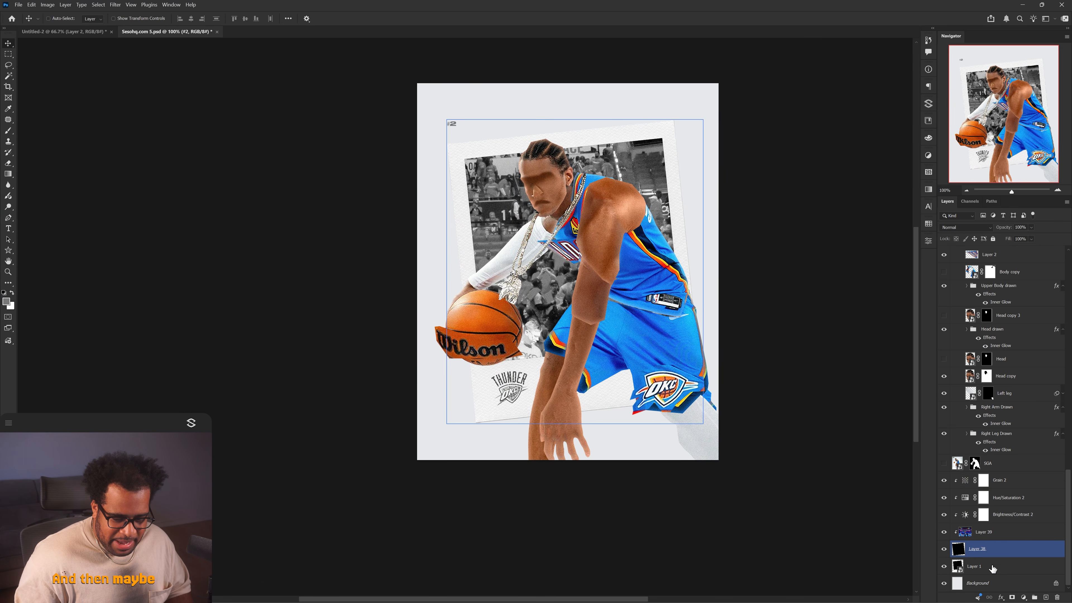
Add a gradient fill directly above the Background layer, fading to light blue-gray c5d1d8 toward the poster's lower edge
{"action": "left_click", "coordinate": [1045, 597]}
{"action": "left_click", "coordinate": [1023, 597]}
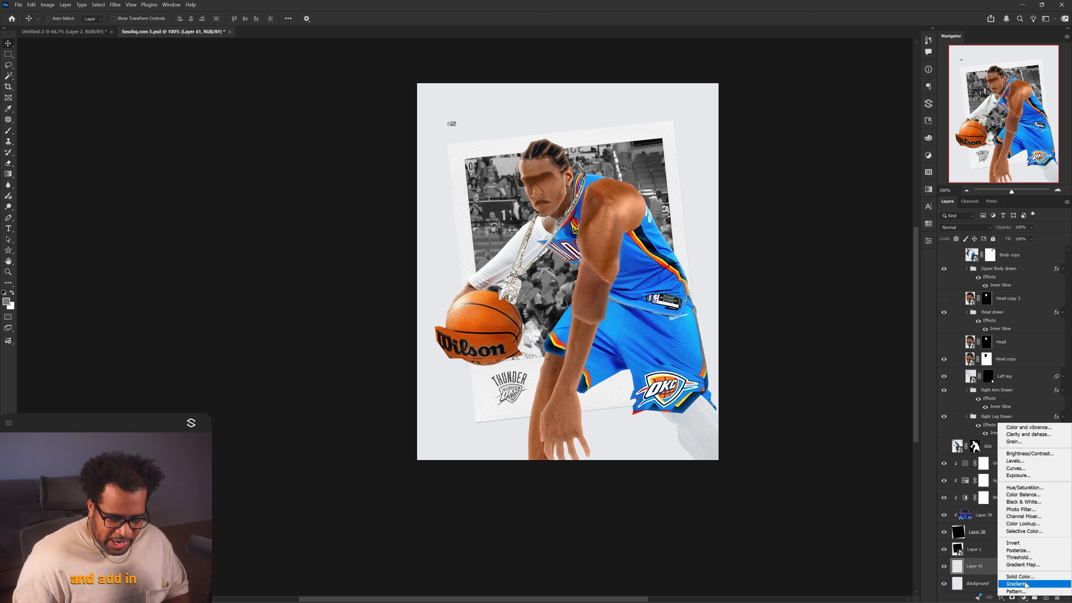
{"action": "left_click", "coordinate": [1018, 583]}
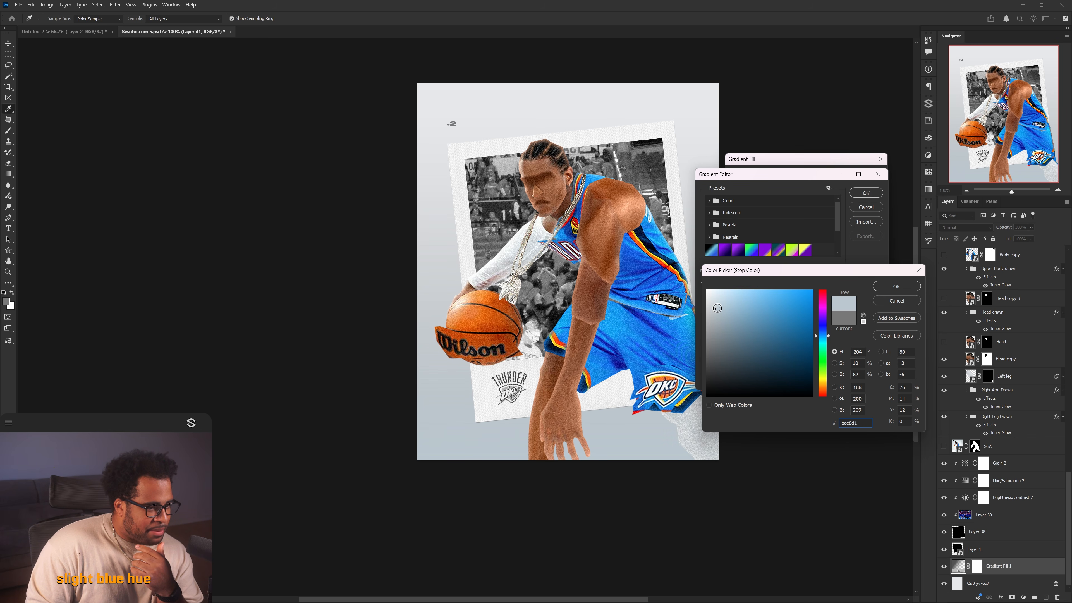
{"action": "left_click_drag", "start_coordinate": [718, 309], "coordinate": [716, 305]}
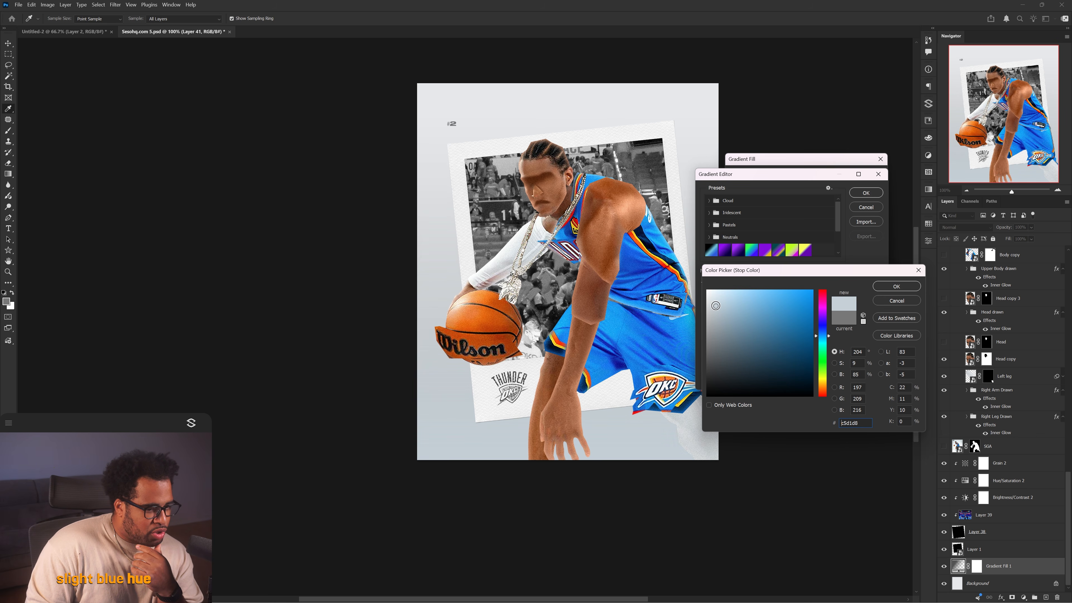
{"action": "key", "text": "Return"}
{"action": "key", "text": "Return"}
{"action": "key", "text": "Return"}
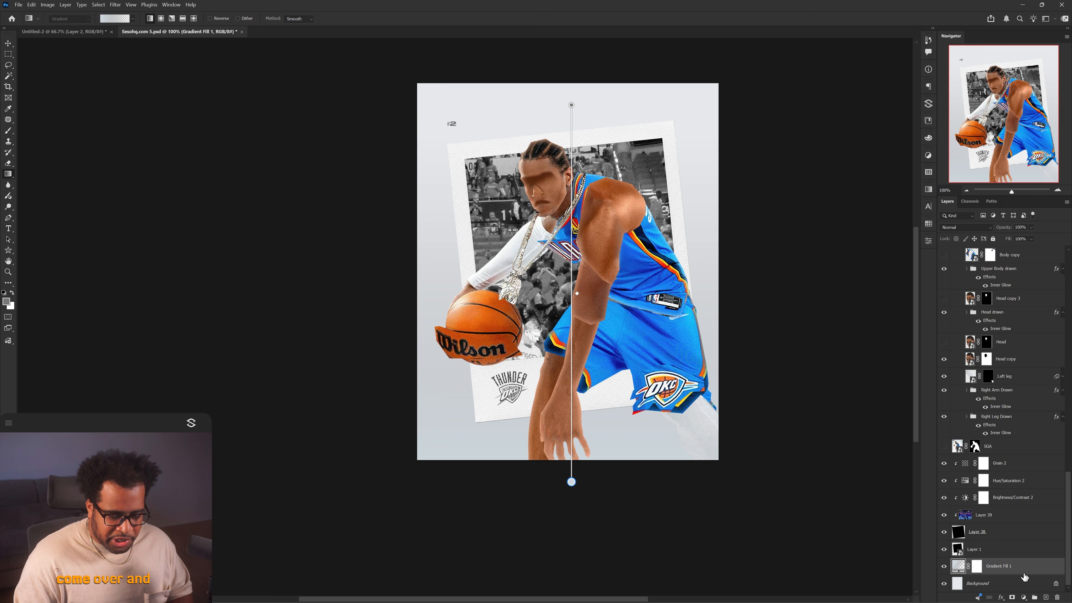
Add a Grain adjustment layer clipped to the background's gradient fill
{"action": "left_click", "coordinate": [1024, 597]}
{"action": "left_click", "coordinate": [1017, 447]}
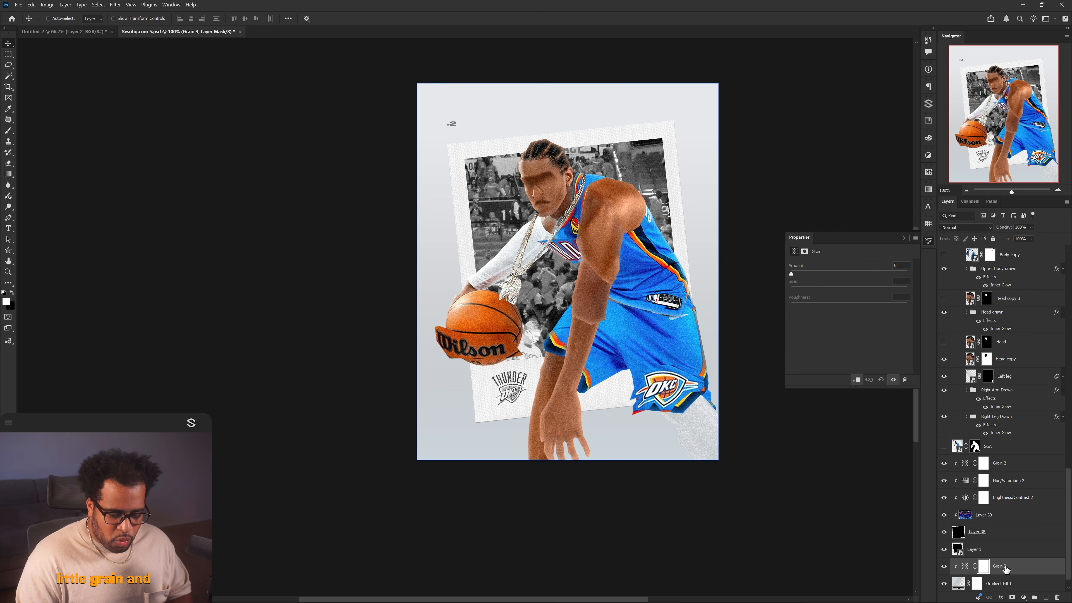
{"action": "scroll", "coordinate": [1006, 569], "scroll_direction": "down", "scroll_amount": 1}
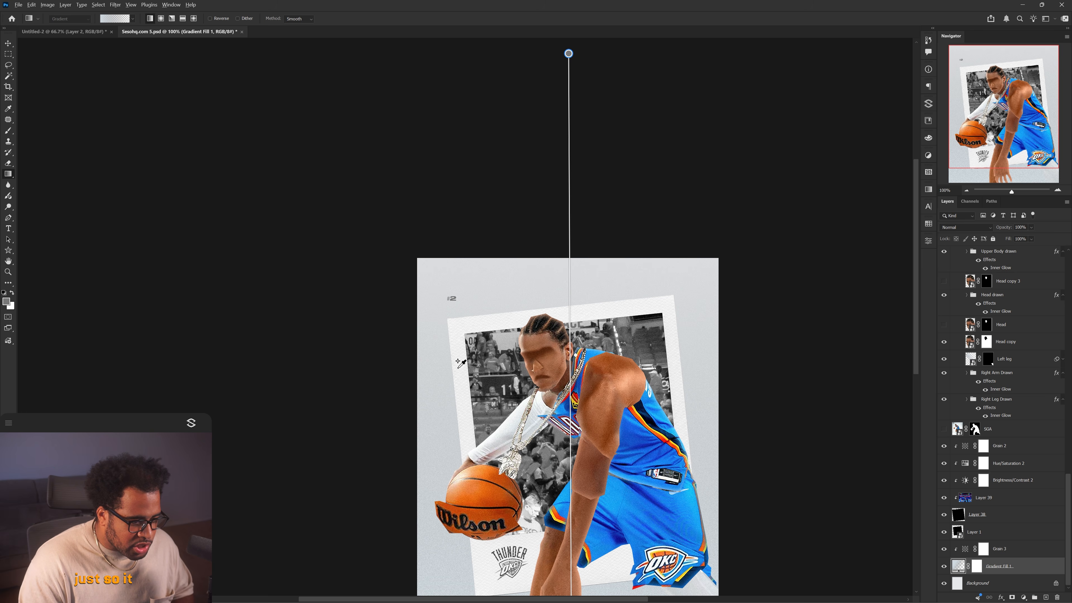
{"action": "scroll", "coordinate": [428, 294], "scroll_direction": "up", "scroll_amount": 3}
{"action": "scroll", "coordinate": [417, 247], "scroll_direction": "down", "scroll_amount": 3}
{"action": "scroll", "coordinate": [435, 243], "scroll_direction": "up", "scroll_amount": 3}
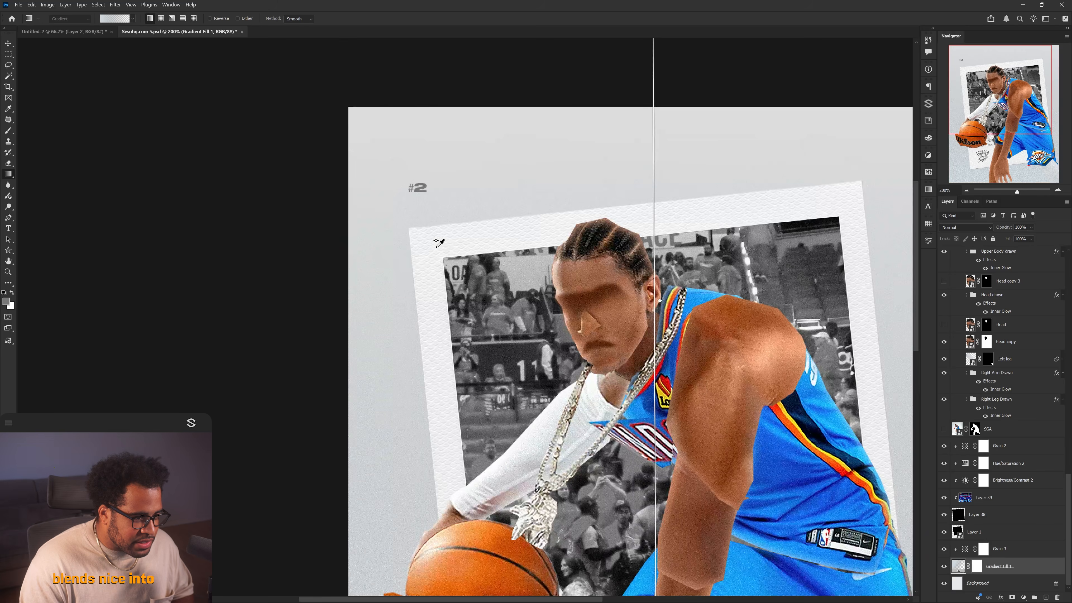
{"action": "scroll", "coordinate": [451, 244], "scroll_direction": "down", "scroll_amount": 3}
{"action": "key", "text": "v"}
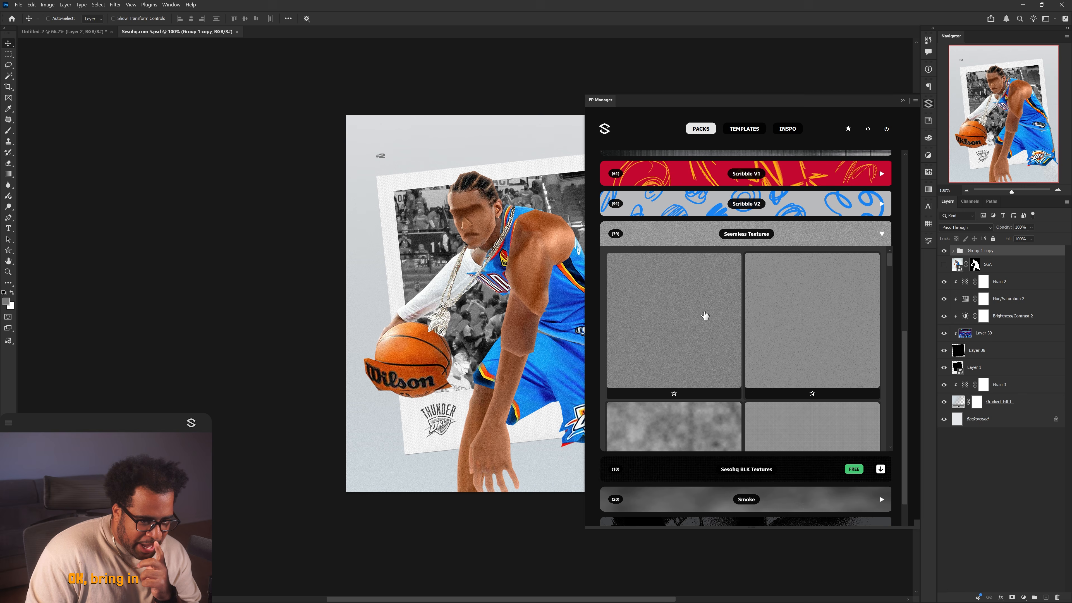
Import the Coarse_Grain_Noise, Film_Grain_Heavy and Halftone_Dots_Fine seamless textures and hide all but the coarse grain
{"action": "scroll", "coordinate": [755, 307], "scroll_direction": "down", "scroll_amount": 5}
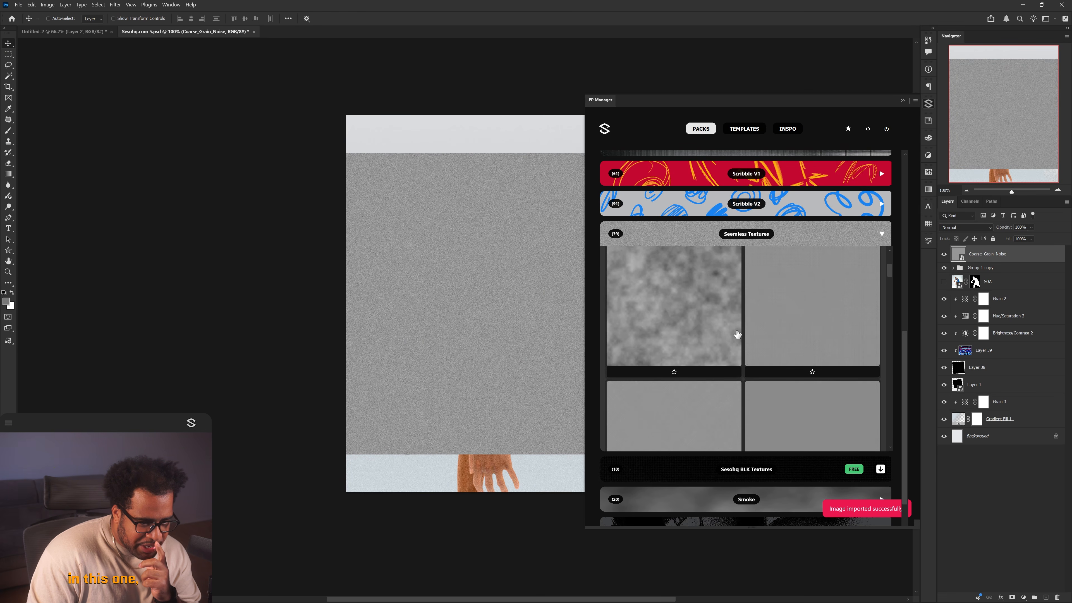
{"action": "scroll", "coordinate": [715, 345], "scroll_direction": "down", "scroll_amount": 1}
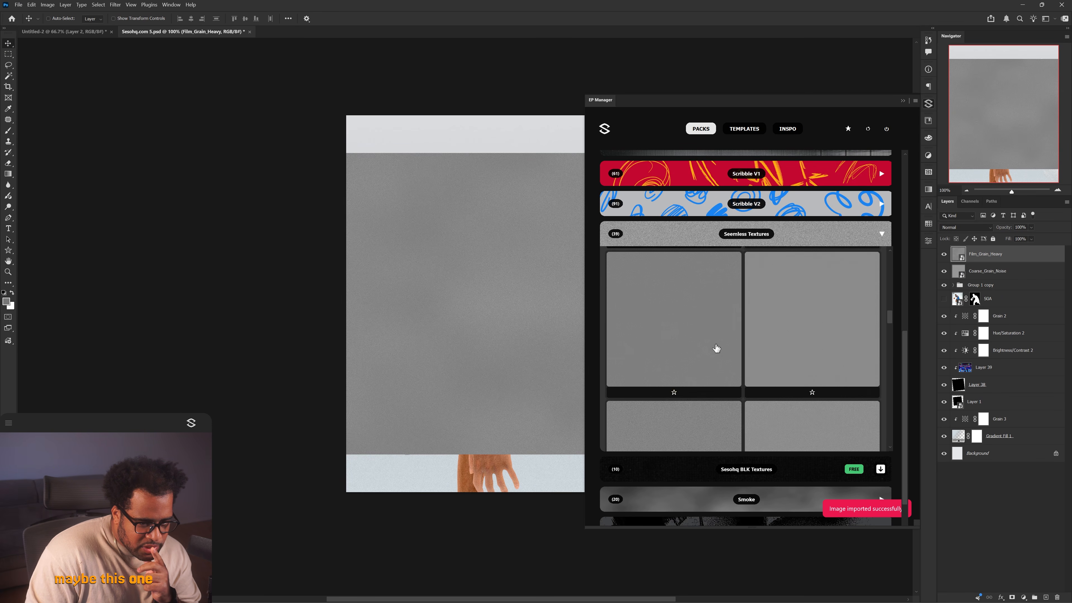
{"action": "left_click", "coordinate": [793, 344]}
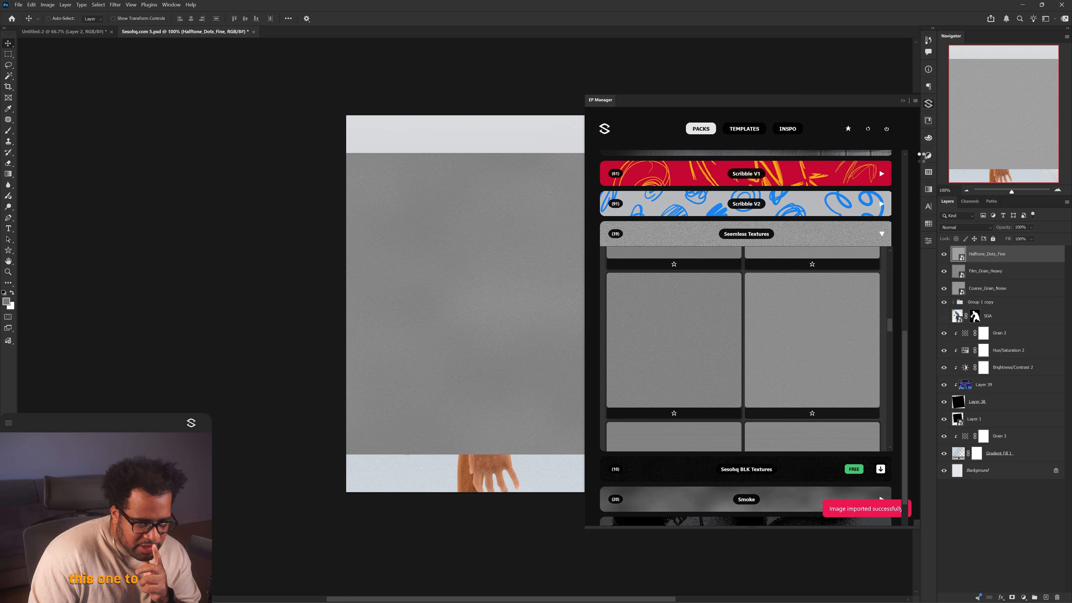
{"action": "left_click", "coordinate": [928, 104]}
{"action": "left_click_drag", "start_coordinate": [944, 254], "coordinate": [945, 271]}
{"action": "left_click", "coordinate": [970, 291]}
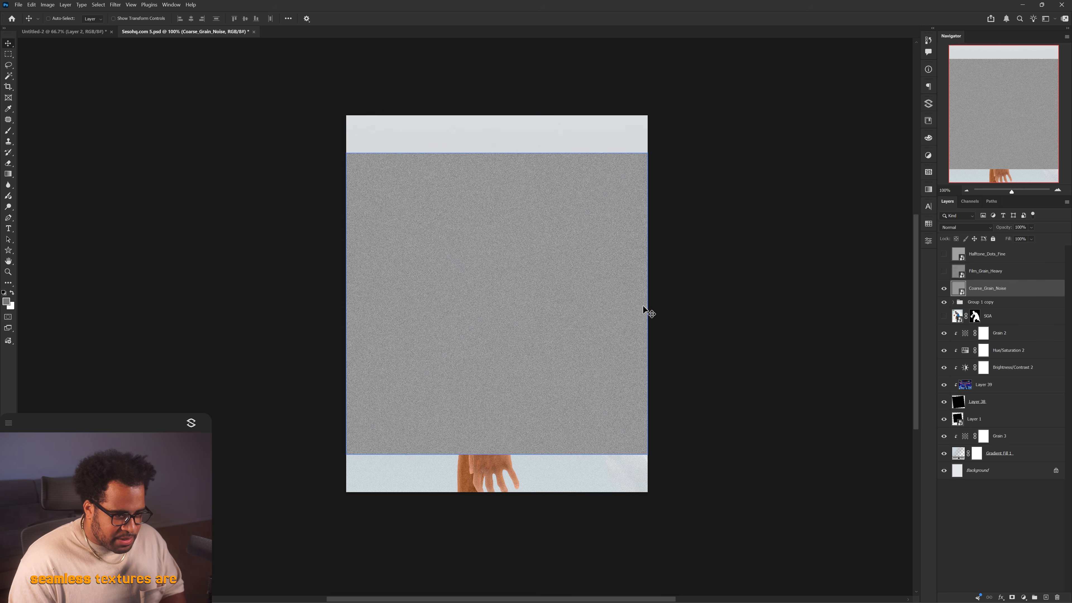
Enlarge Coarse_Grain_Noise to cover the whole poster and blend it as Overlay at 45% opacity
{"action": "key", "text": "ctrl+t"}
{"action": "left_click_drag", "start_coordinate": [648, 303], "coordinate": [714, 302]}
{"action": "left_click", "coordinate": [959, 228]}
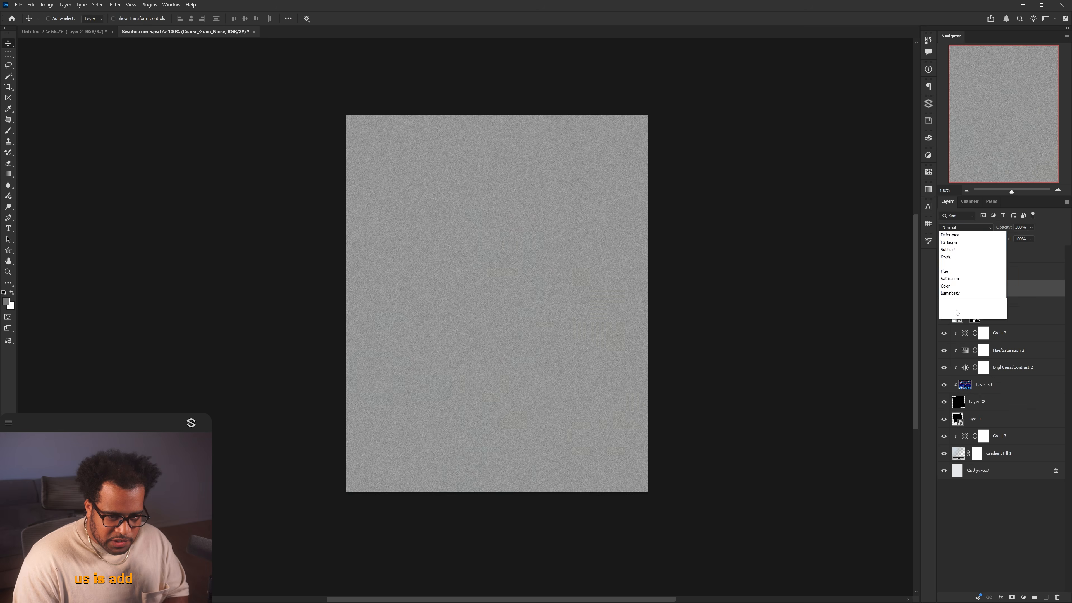
{"action": "left_click", "coordinate": [956, 343]}
{"action": "scroll", "coordinate": [512, 285], "scroll_direction": "up", "scroll_amount": 6}
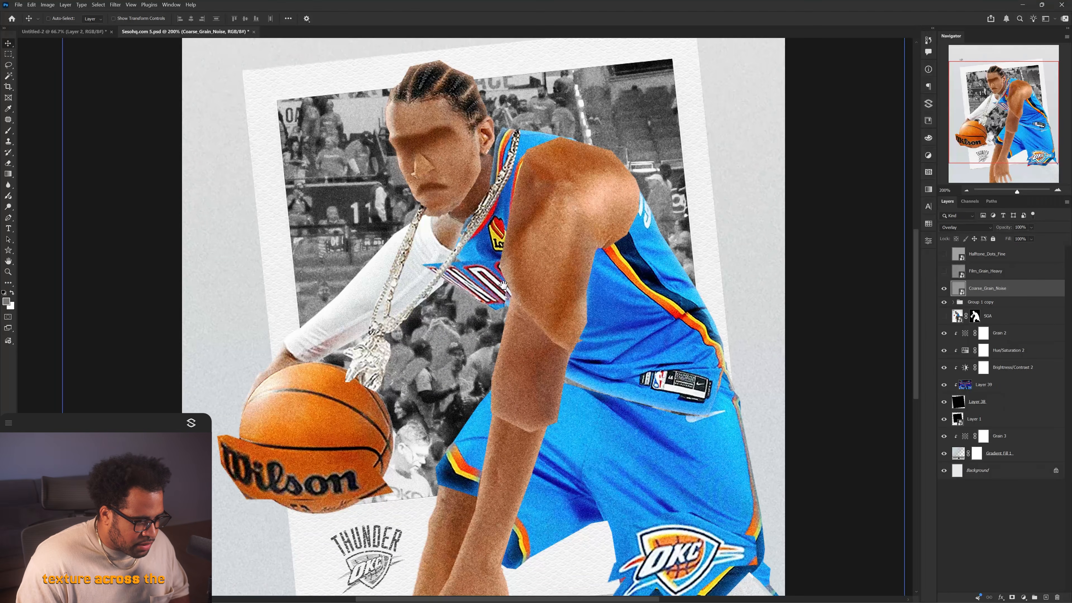
{"action": "scroll", "coordinate": [503, 281], "scroll_direction": "down", "scroll_amount": 6}
{"action": "scroll", "coordinate": [503, 280], "scroll_direction": "up", "scroll_amount": 1}
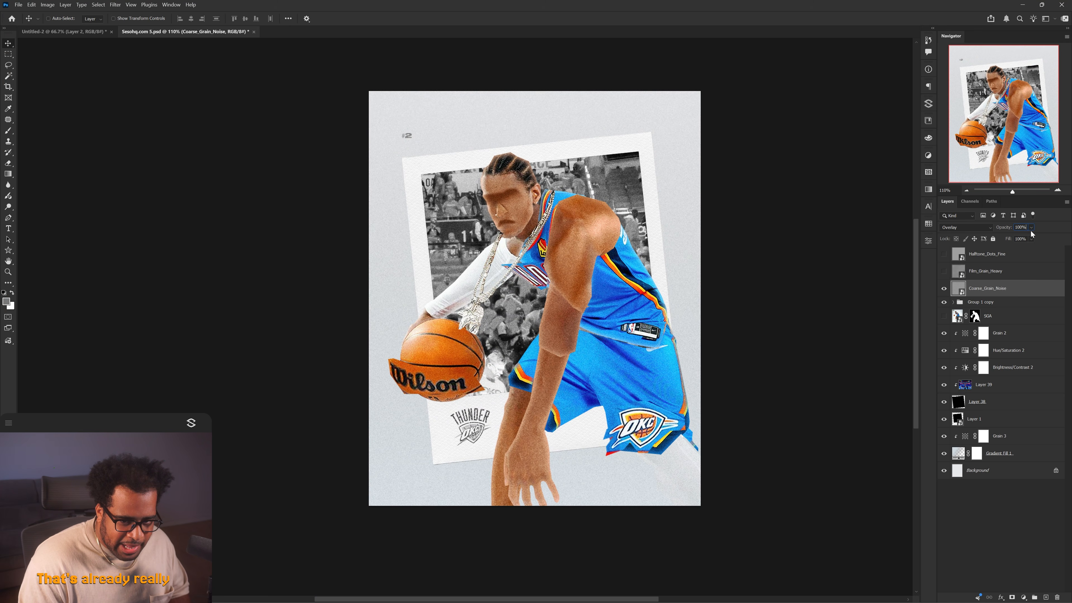
{"action": "left_click_drag", "start_coordinate": [1031, 229], "coordinate": [1025, 238]}
Clip Halftone_Dots_Fine to the crowd photo above Grain 2 in Soft Light and compare the photo with and without it
{"action": "left_click_drag", "start_coordinate": [989, 254], "coordinate": [998, 333]}
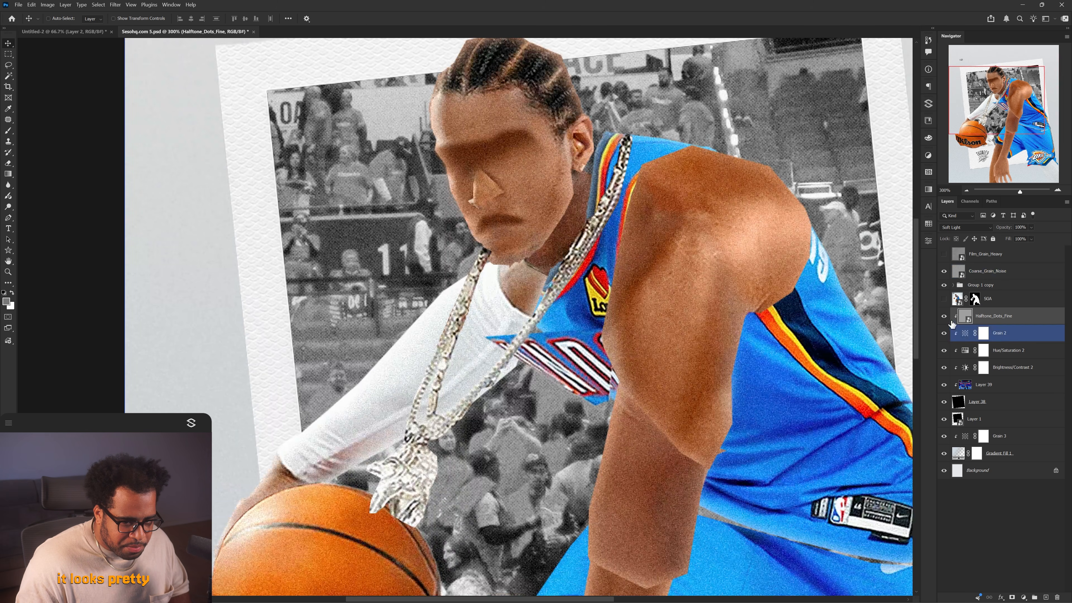
{"action": "left_click", "coordinate": [944, 316]}
{"action": "left_click", "coordinate": [944, 317]}
{"action": "key", "text": "ctrl+1"}
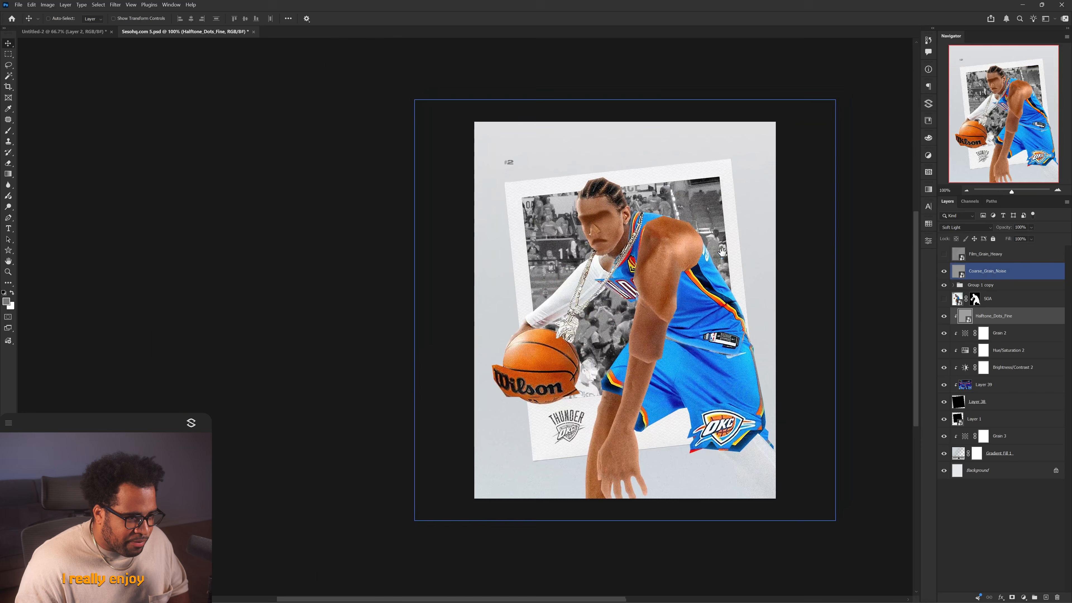
Lock the Coarse_Grain_Noise layer against accidental moves
{"action": "left_click_drag", "start_coordinate": [645, 232], "coordinate": [607, 224]}
{"action": "left_click", "coordinate": [500, 136], "text": "ctrl"}
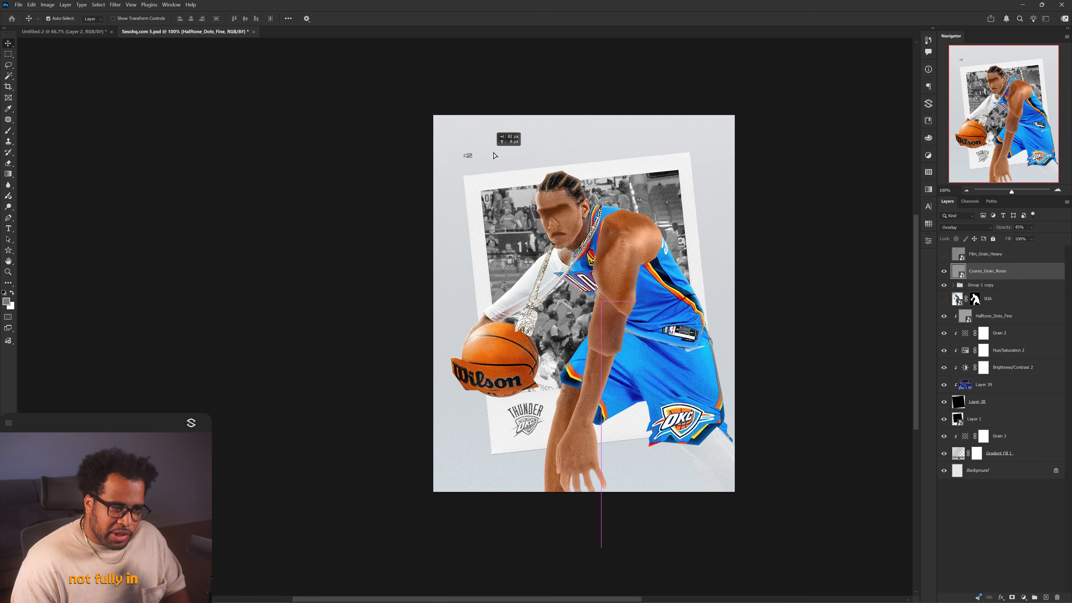
{"action": "left_click", "coordinate": [944, 272]}
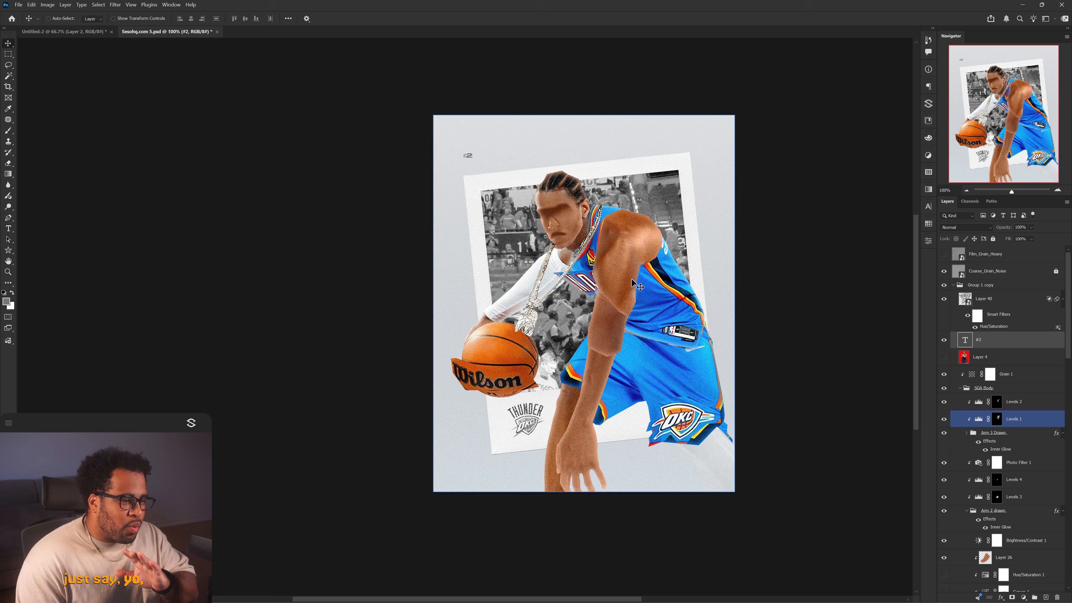
Replace the #2 above the polaroid with the player's name in small text and add a copy beside it reading Canada
{"action": "key", "text": "Delete"}
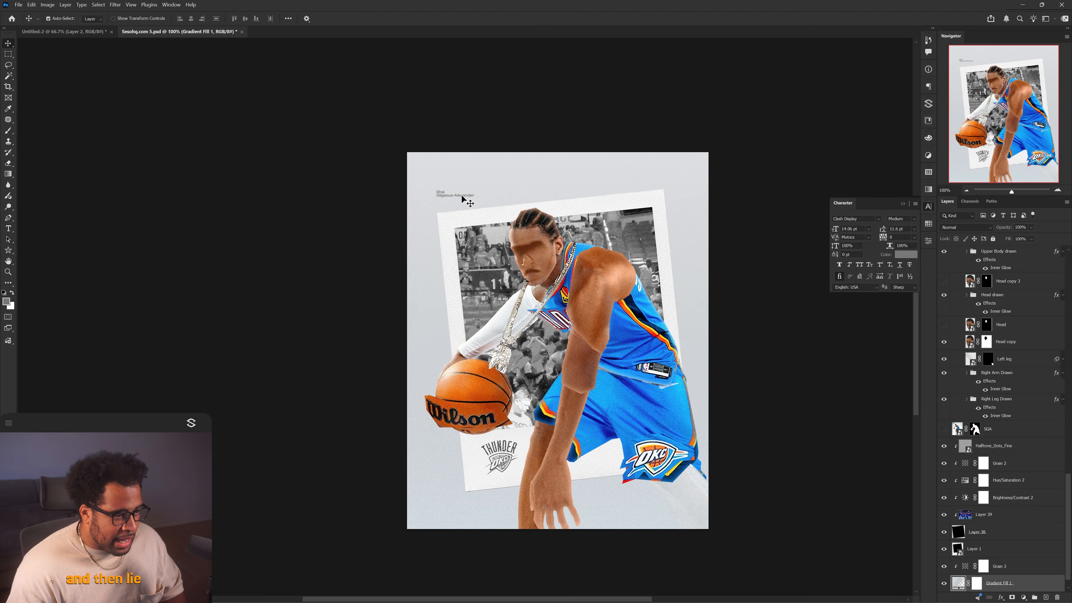
{"action": "left_click_drag", "start_coordinate": [458, 194], "coordinate": [498, 198]}
{"action": "double_click", "coordinate": [497, 193]}
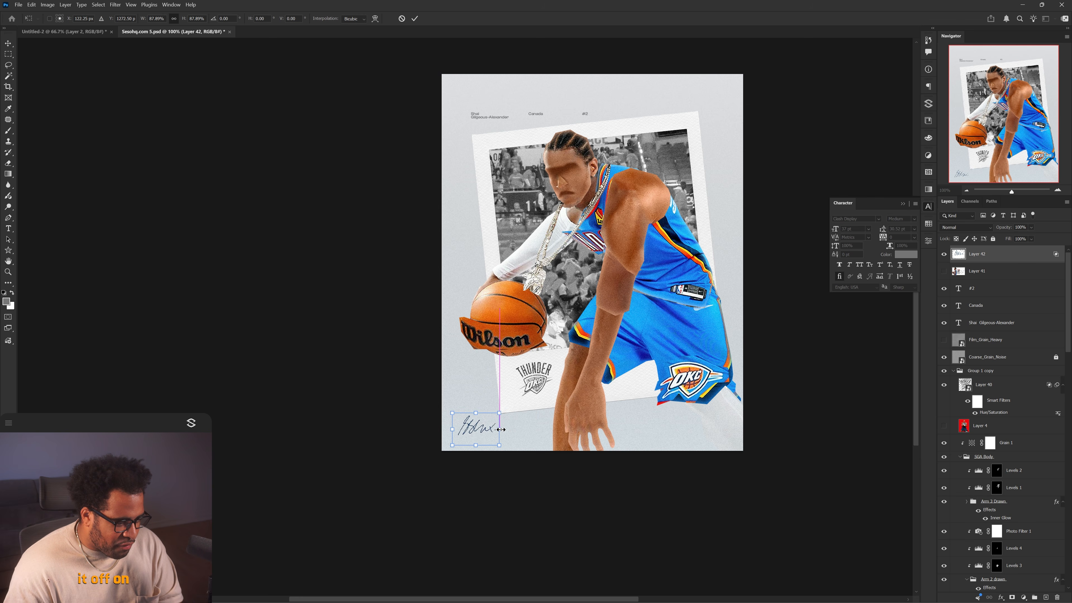
Nudge the signature down into place in the poster's lower-left corner
{"action": "key", "text": "Down"}
{"action": "key", "text": "Down"}
{"action": "key", "text": "Down"}
{"action": "key", "text": "Down"}
{"action": "key", "text": "Down"}
{"action": "key", "text": "Down"}
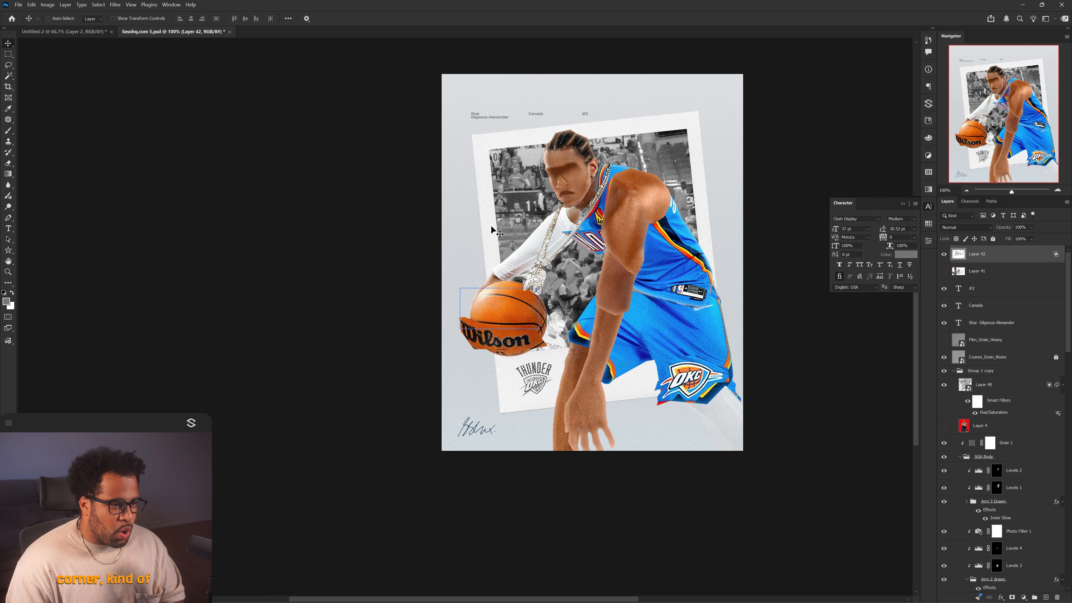
{"action": "left_click", "coordinate": [928, 206]}
Import Crumpled Paper 5 from the Crumpled Paper pack over the poster and blend it as Linear Burn
{"action": "left_click_drag", "start_coordinate": [771, 220], "coordinate": [767, 229]}
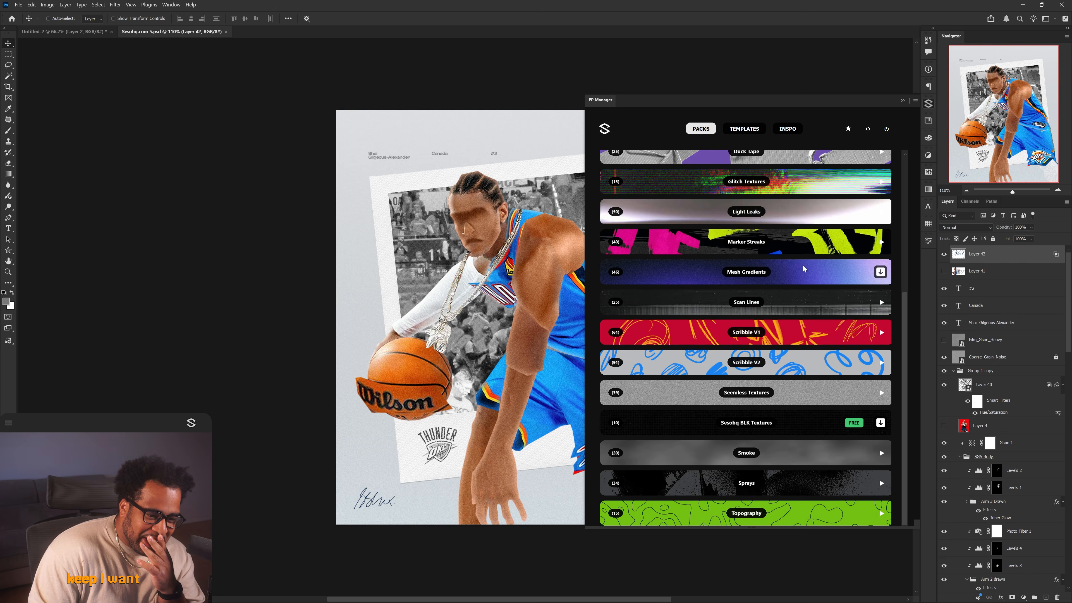
{"action": "scroll", "coordinate": [804, 268], "scroll_direction": "up", "scroll_amount": 5}
{"action": "left_click", "coordinate": [789, 312]}
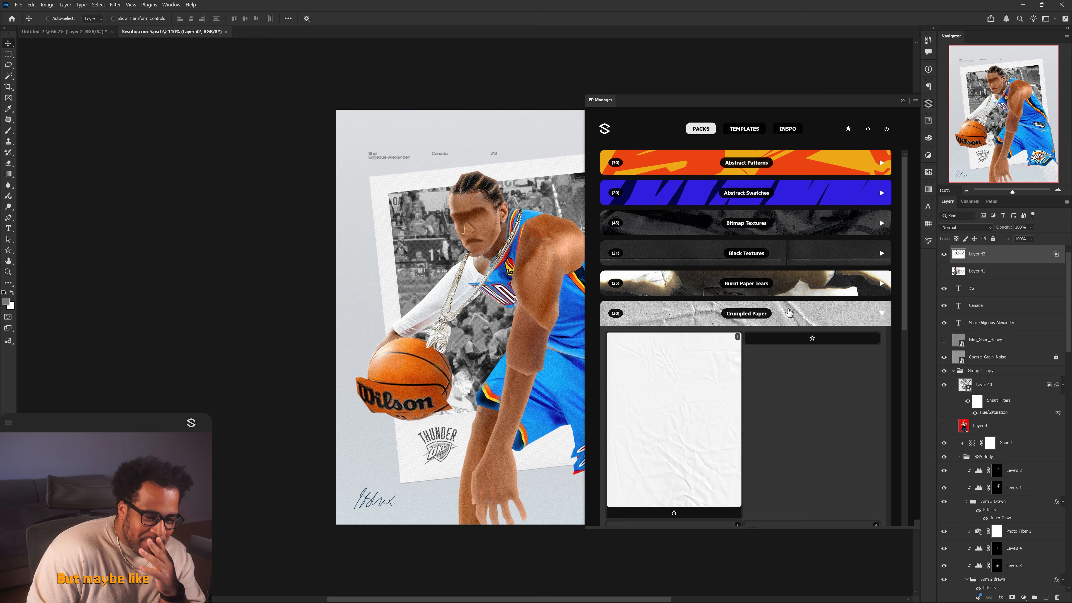
{"action": "scroll", "coordinate": [797, 307], "scroll_direction": "down", "scroll_amount": 3}
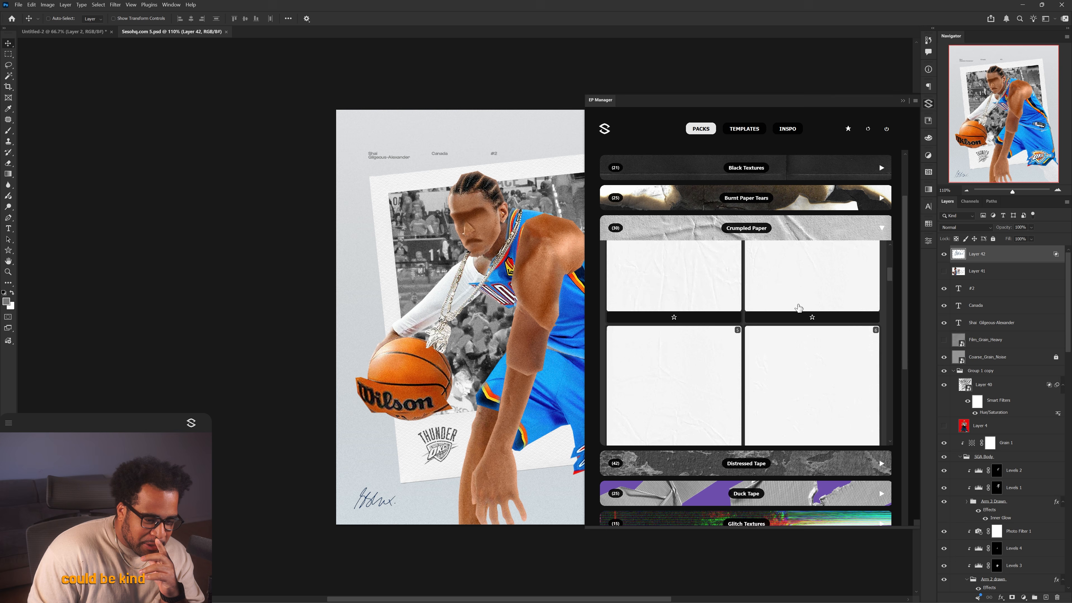
{"action": "left_click", "coordinate": [799, 308]}
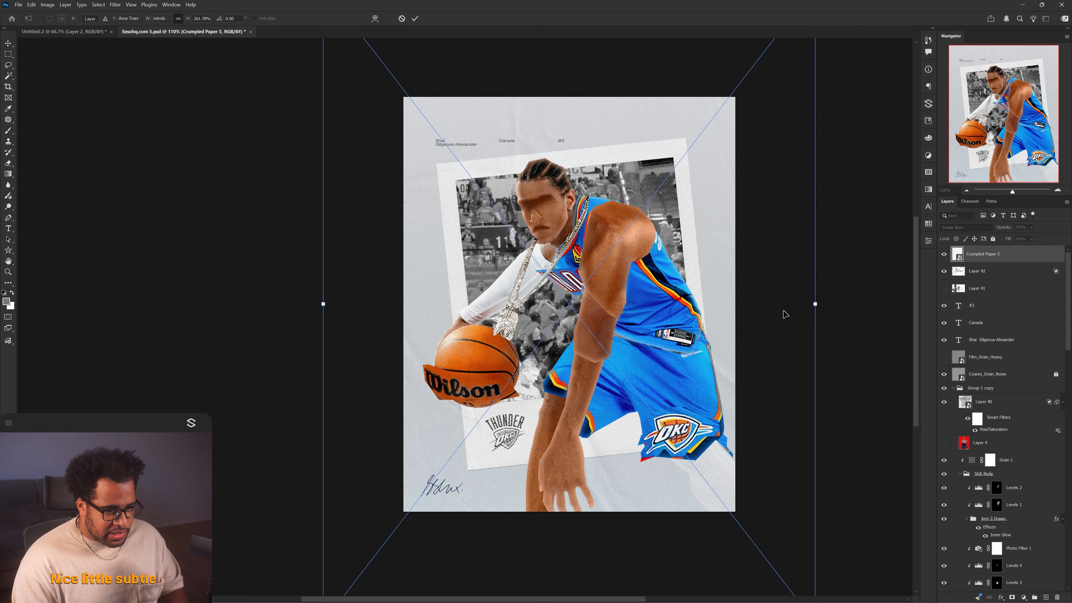
Enlarge the crumpled paper texture well beyond the poster's edges, shift it down and lower its opacity to 60%
{"action": "left_click_drag", "start_coordinate": [816, 305], "coordinate": [860, 266]}
{"action": "left_click_drag", "start_coordinate": [741, 297], "coordinate": [742, 339]}
{"action": "key", "text": "Return"}
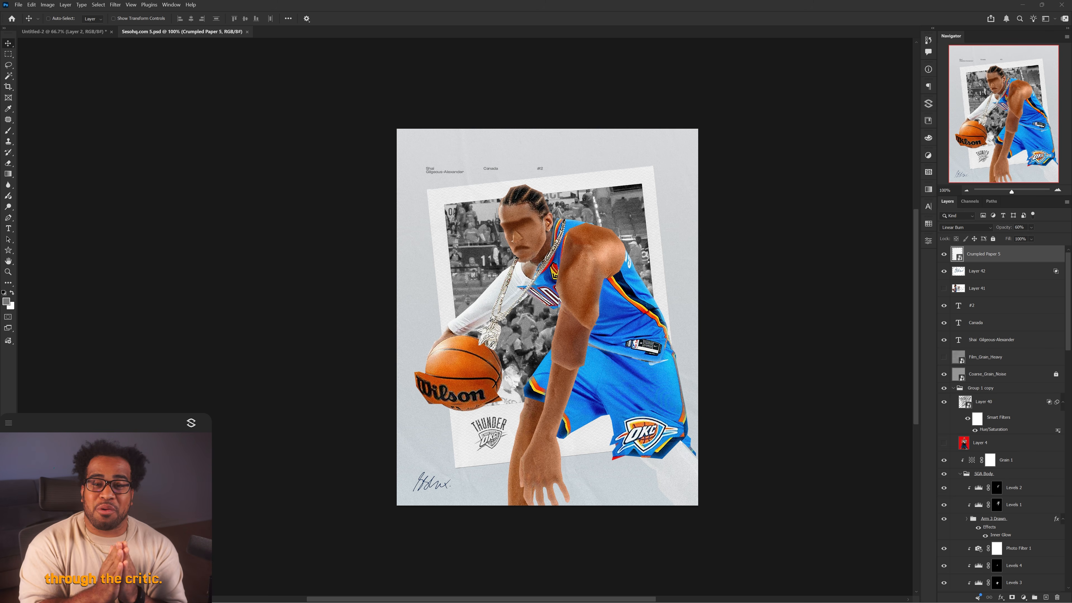
{"action": "left_click", "coordinate": [673, 330]}
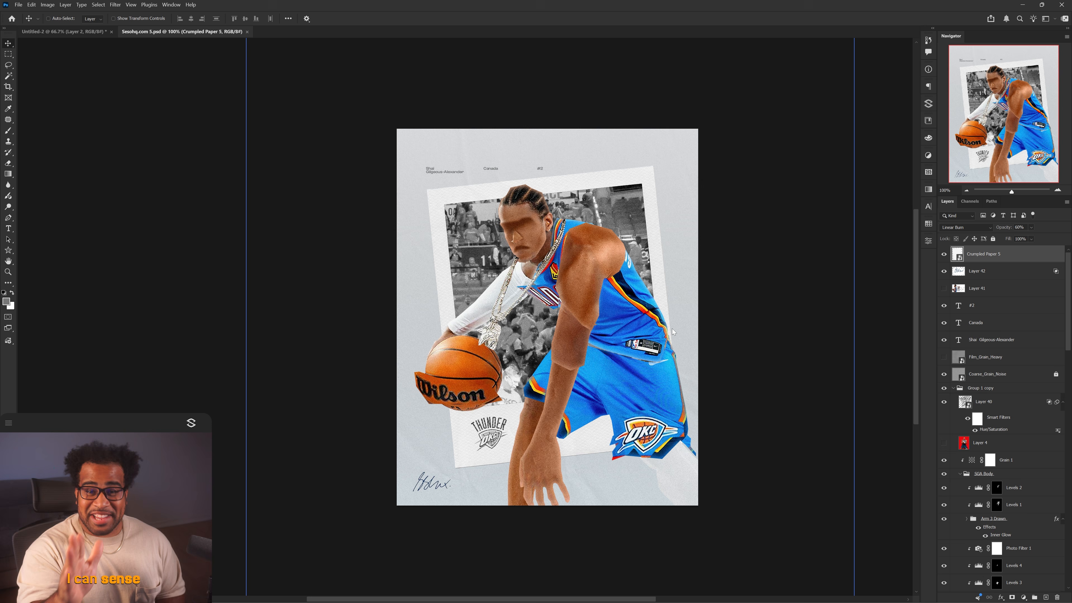